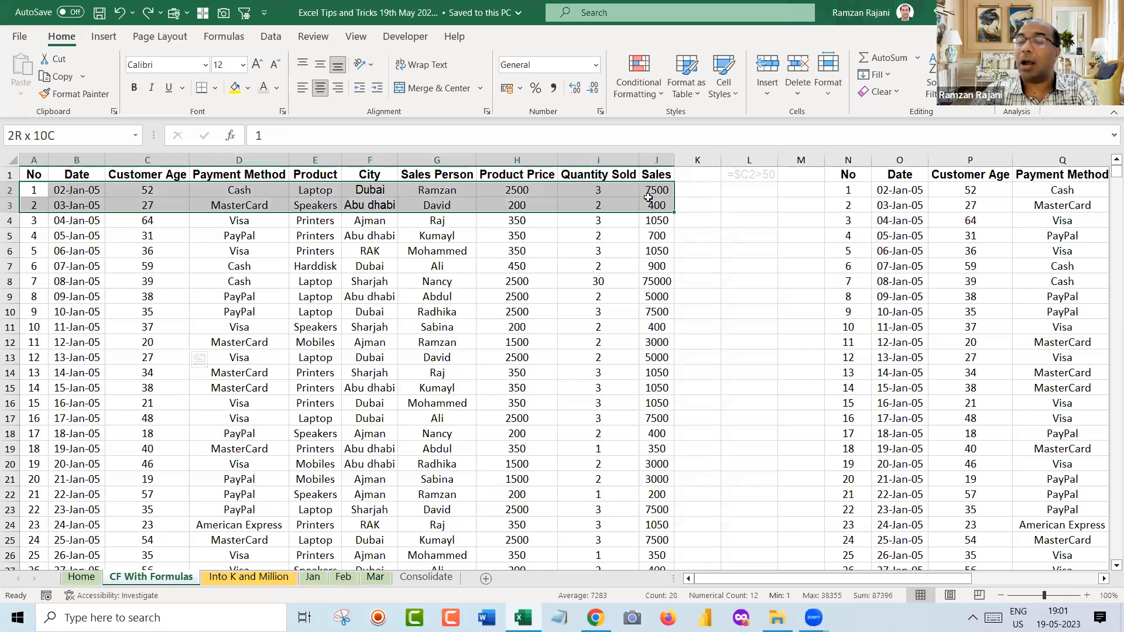
Look through the Into K and Million and Jan sheets, including the end of the Jan data, and return to CF With Formulas
click(221, 279)
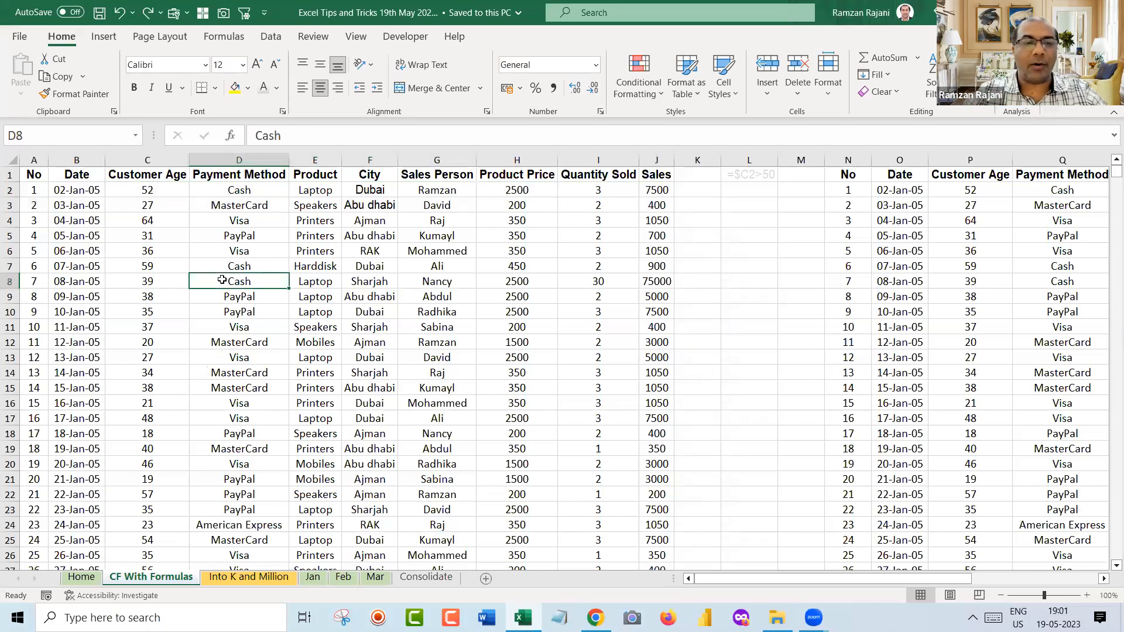
key(ctrl+Page_Down)
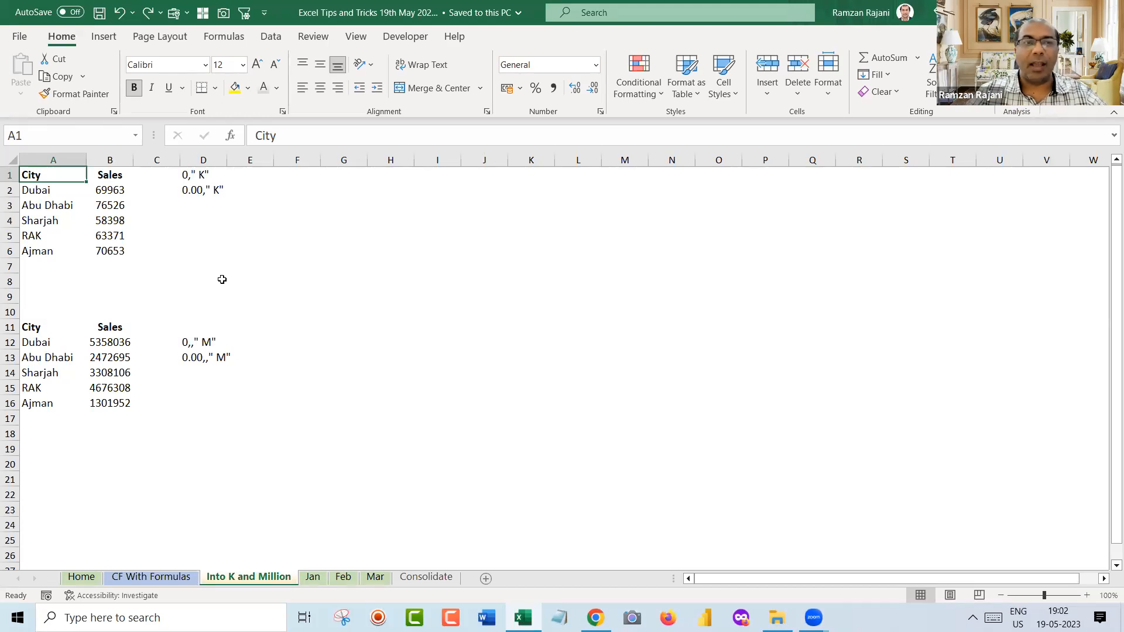
key(ctrl+Page_Down)
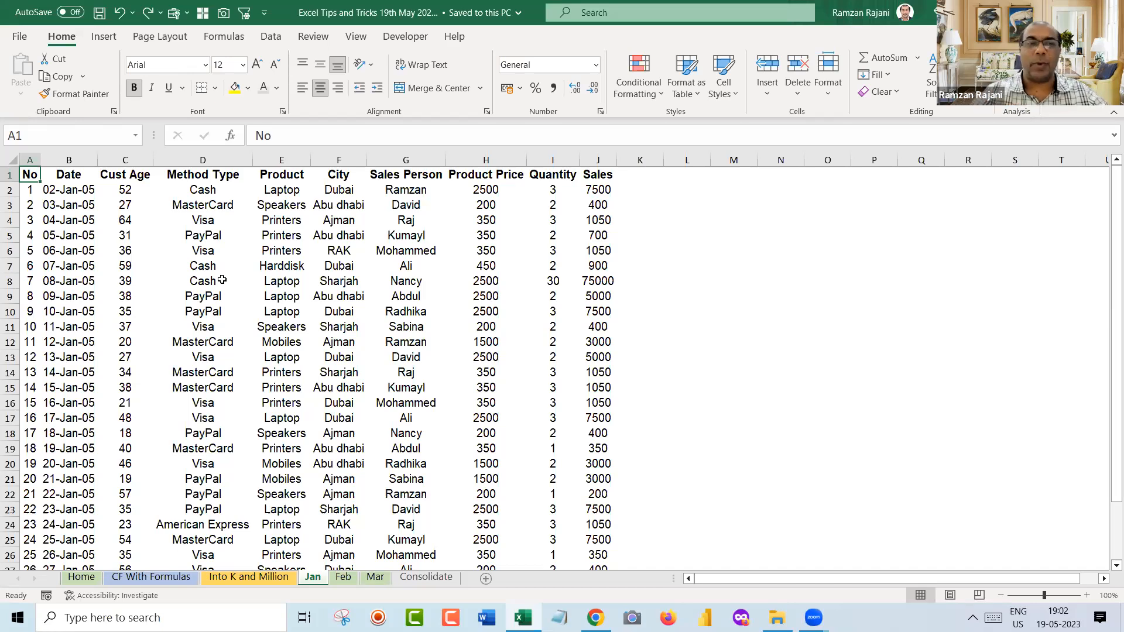
key(ctrl+Down)
key(Down)
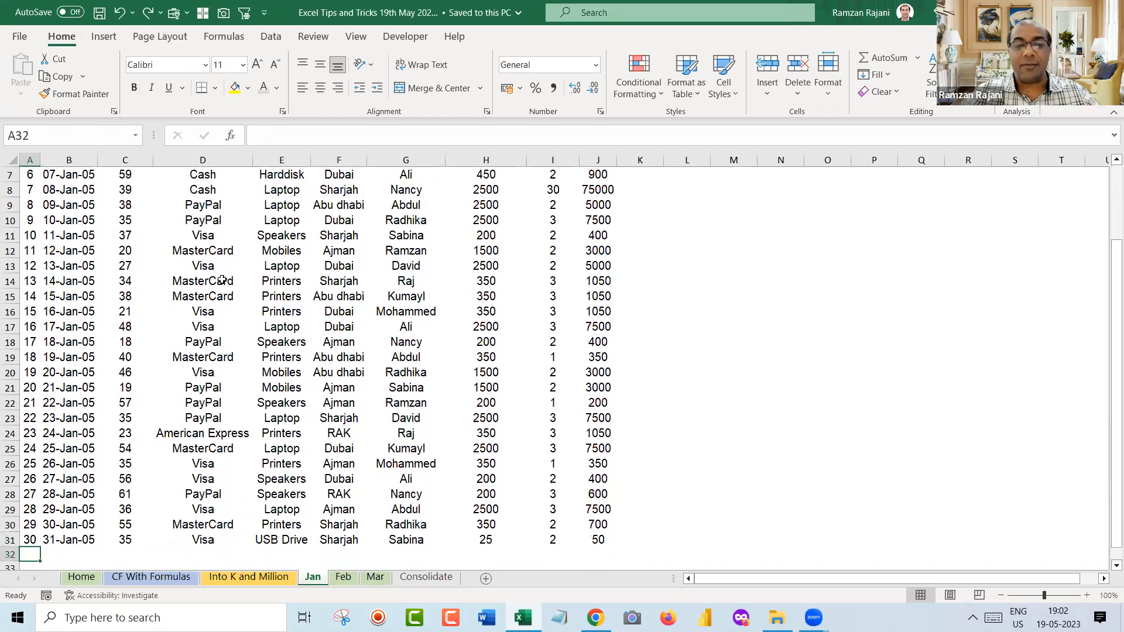
key(Down)
key(Down)
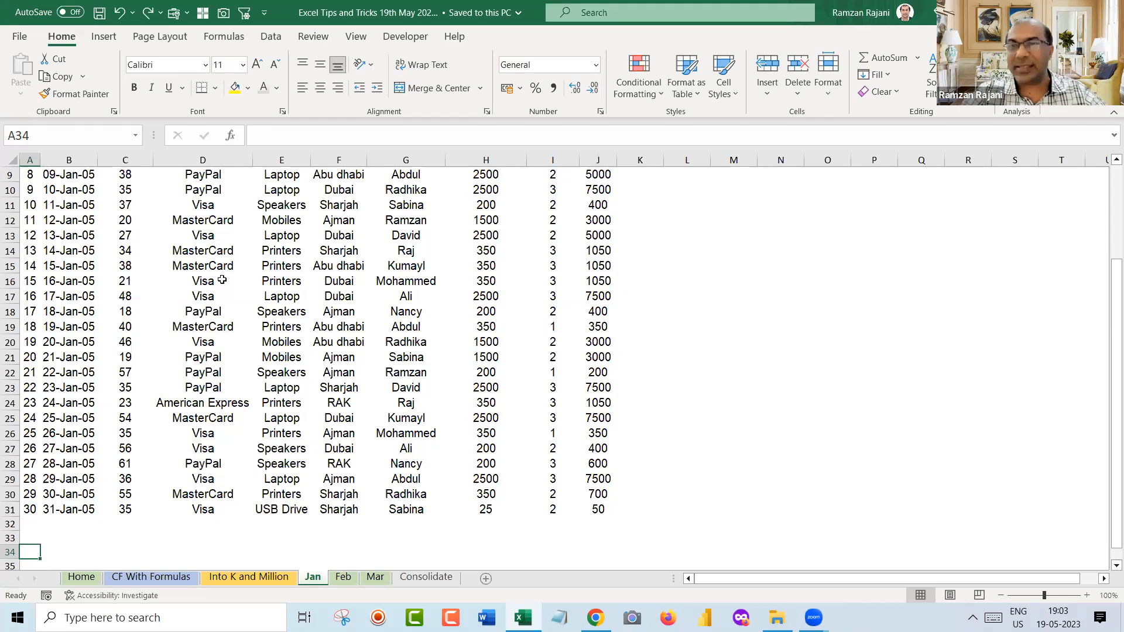
key(ctrl+Up)
key(ctrl+Up)
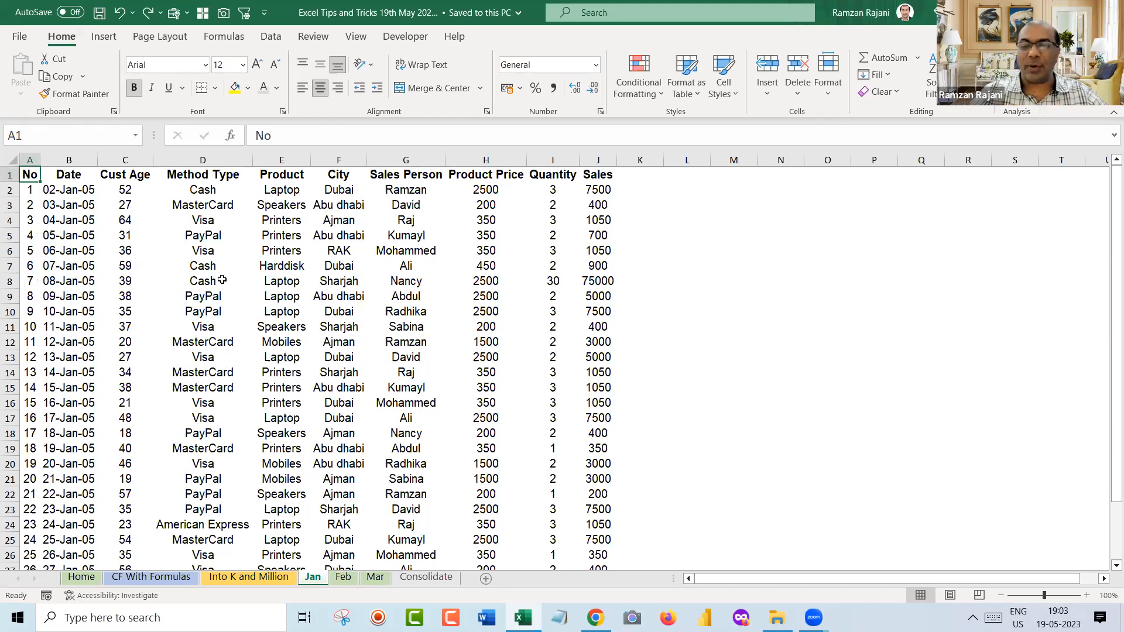
key(ctrl+Page_Up)
key(ctrl+Page_Up)
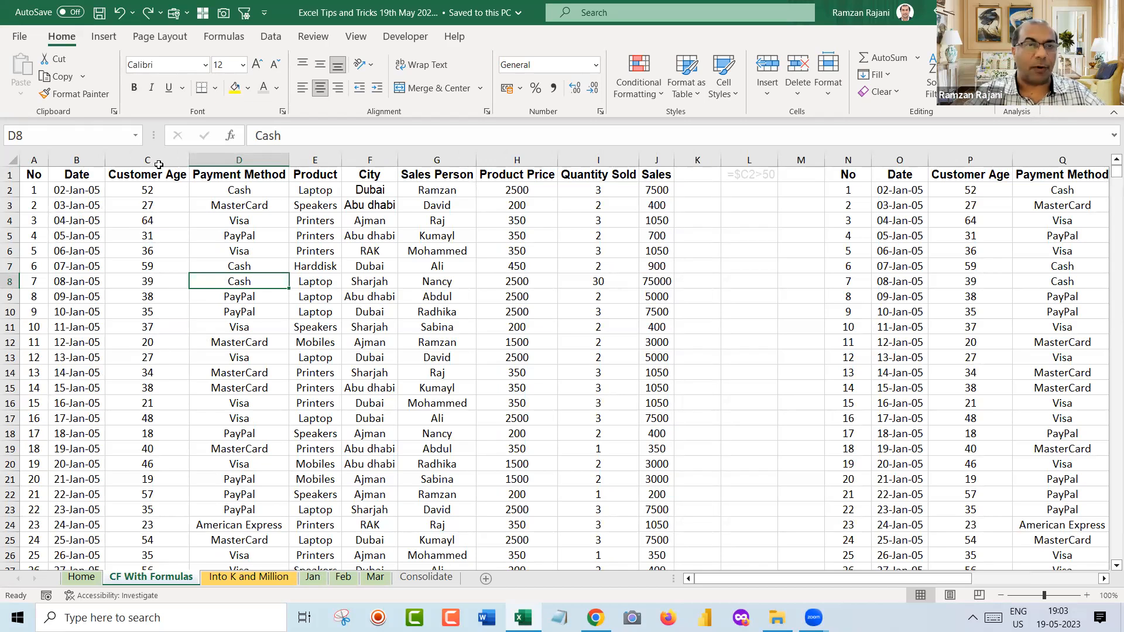
Highlight the Customer Age values from C2 down that are greater than 50 with Light Red Fill with Dark Red Text
click(141, 193)
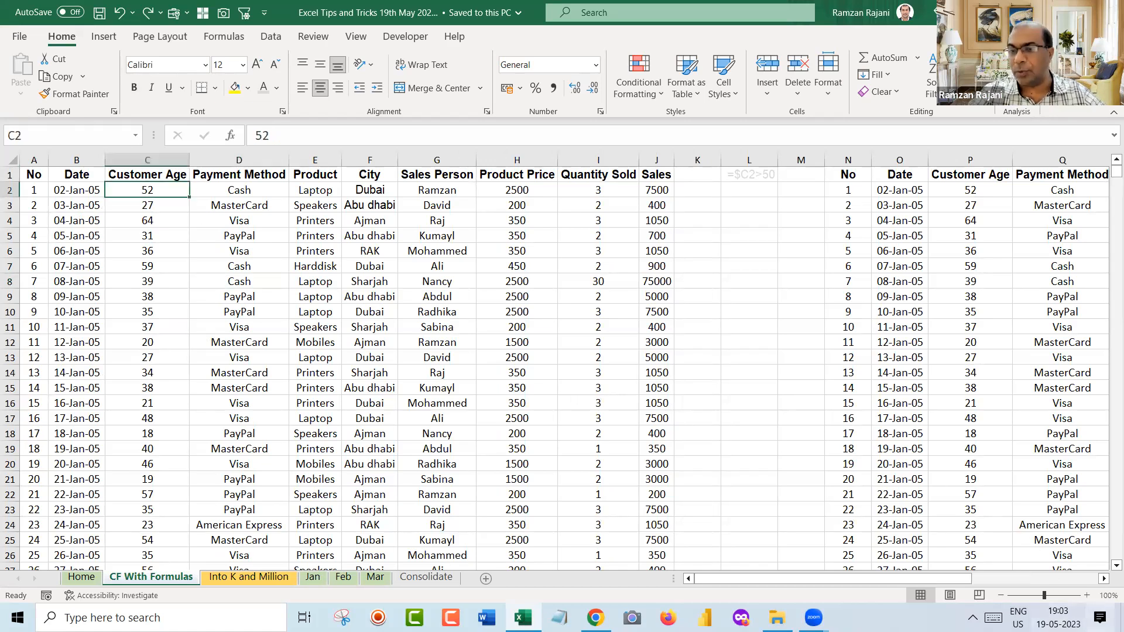
click(1086, 595)
click(1086, 596)
click(1087, 596)
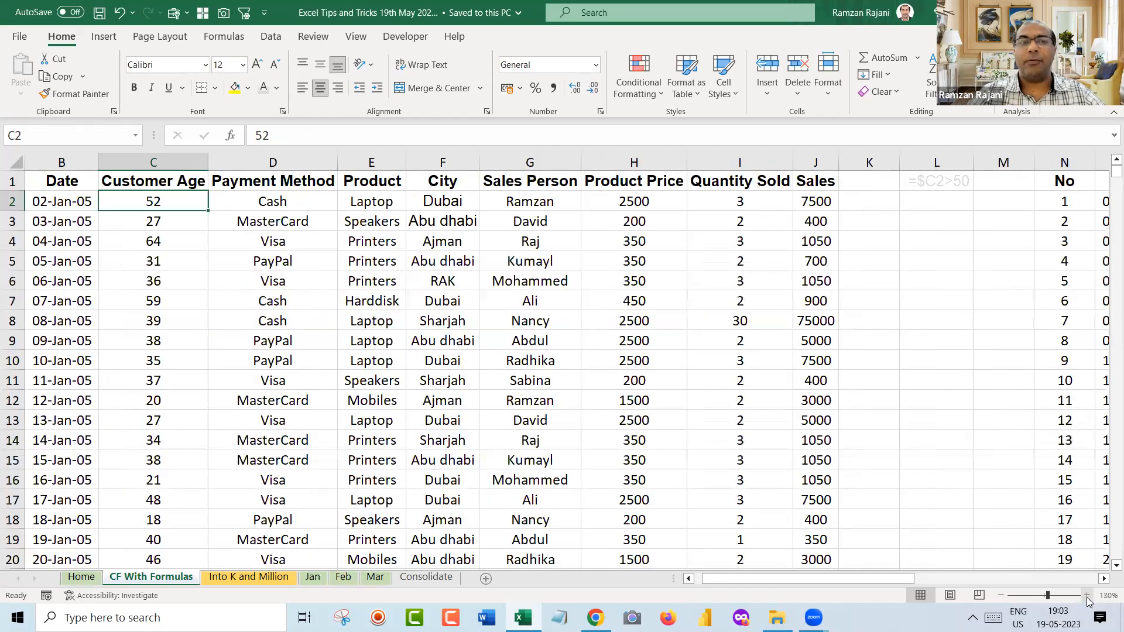
key(ctrl+shift+Down)
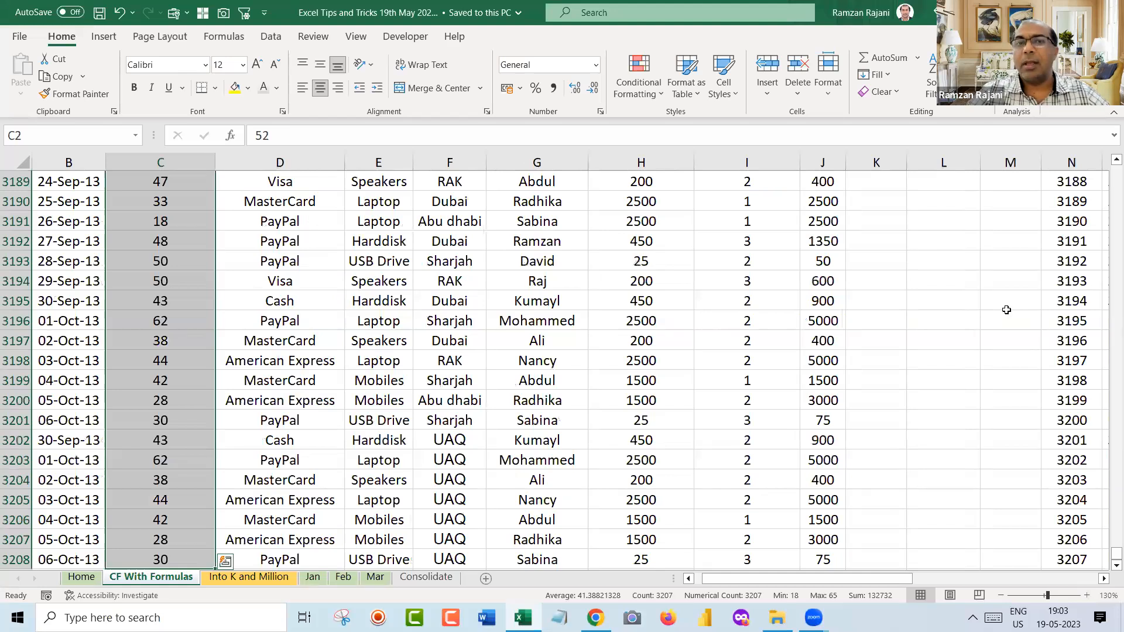
click(639, 88)
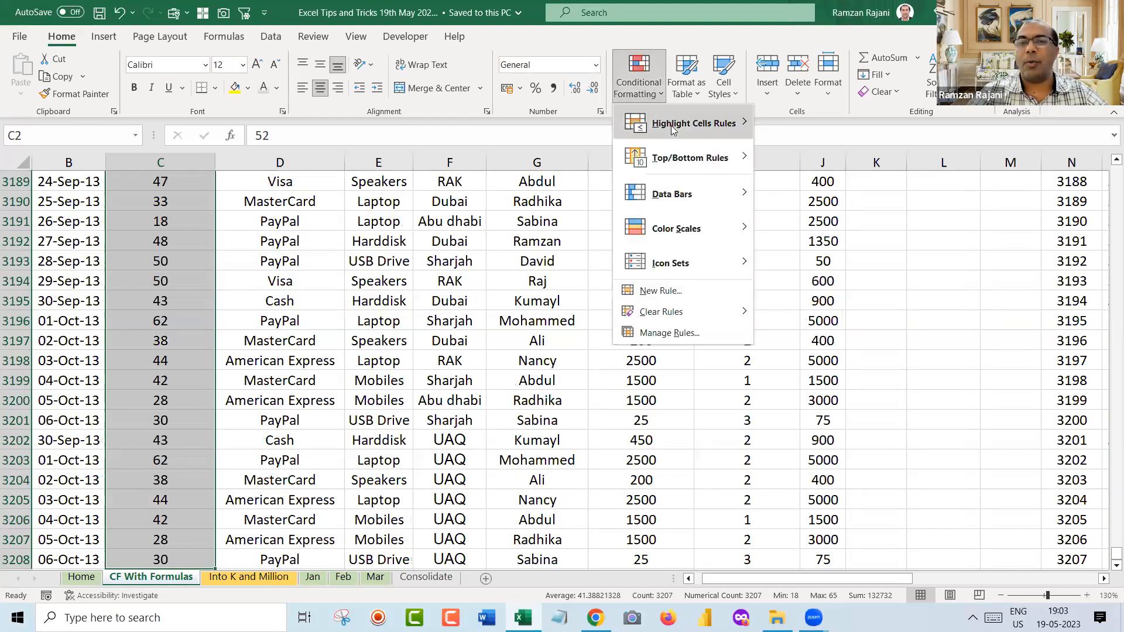
mouse_move(672, 126)
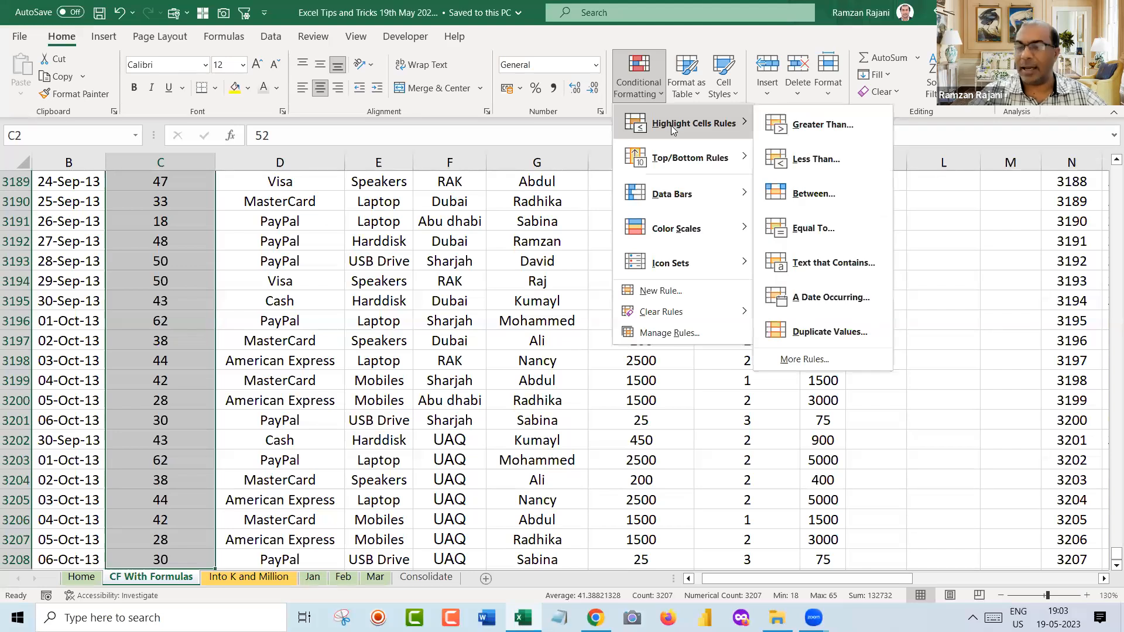
click(796, 126)
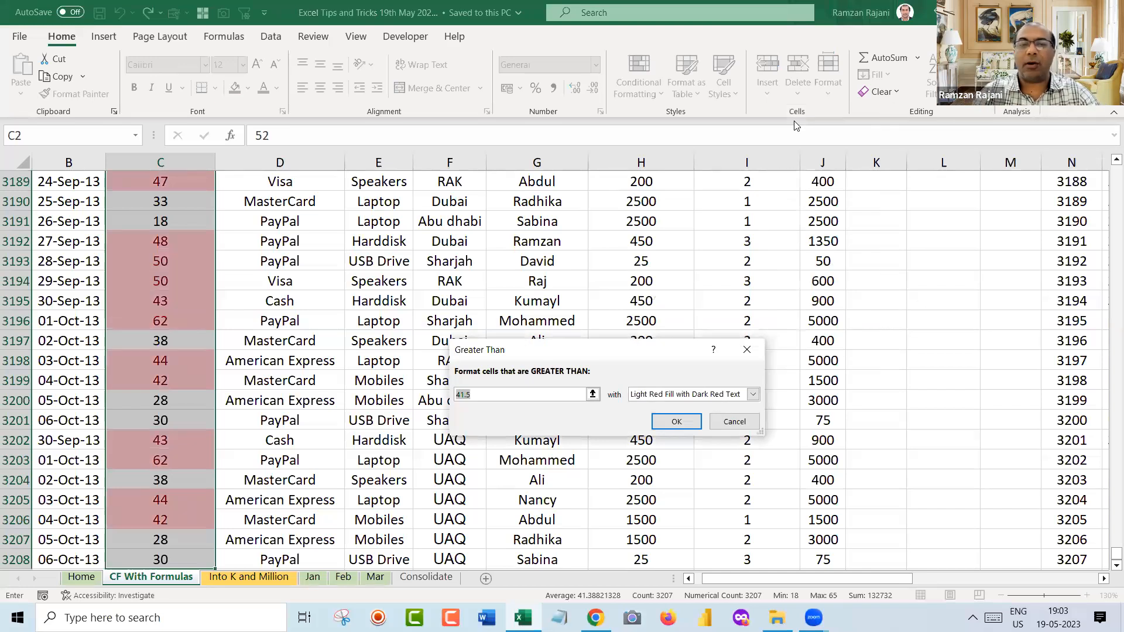
text(50)
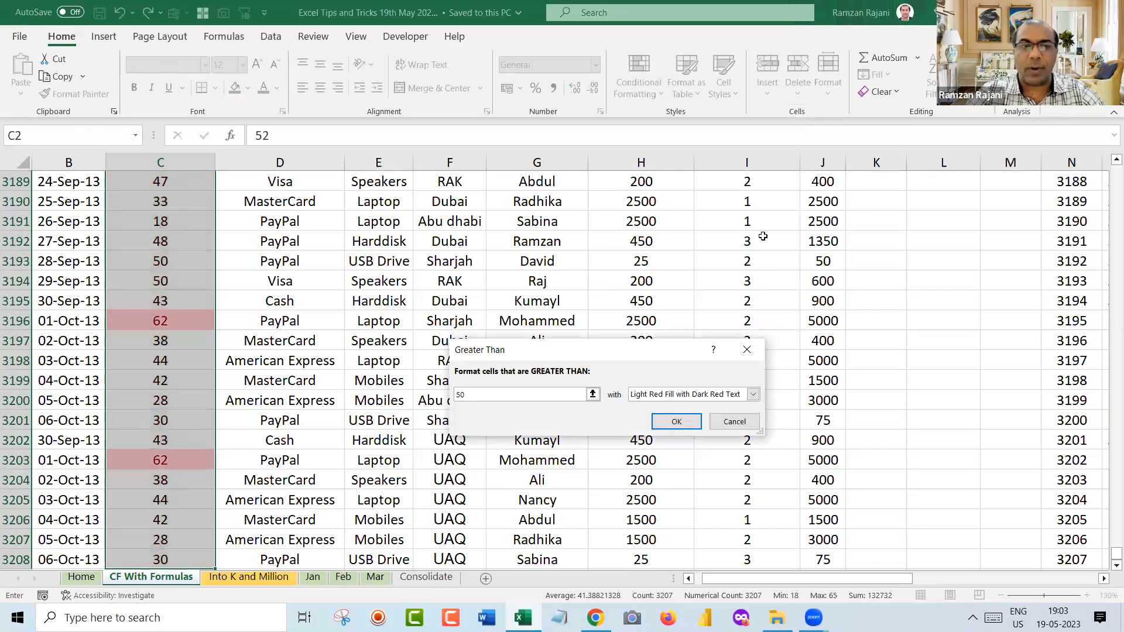
click(656, 401)
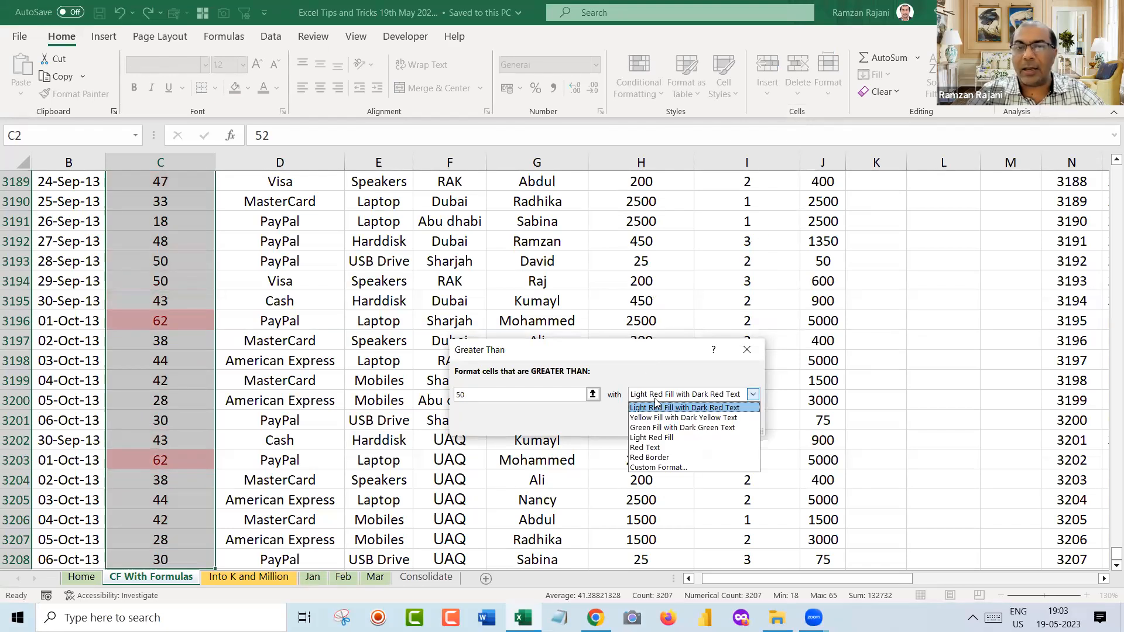
click(658, 404)
click(674, 422)
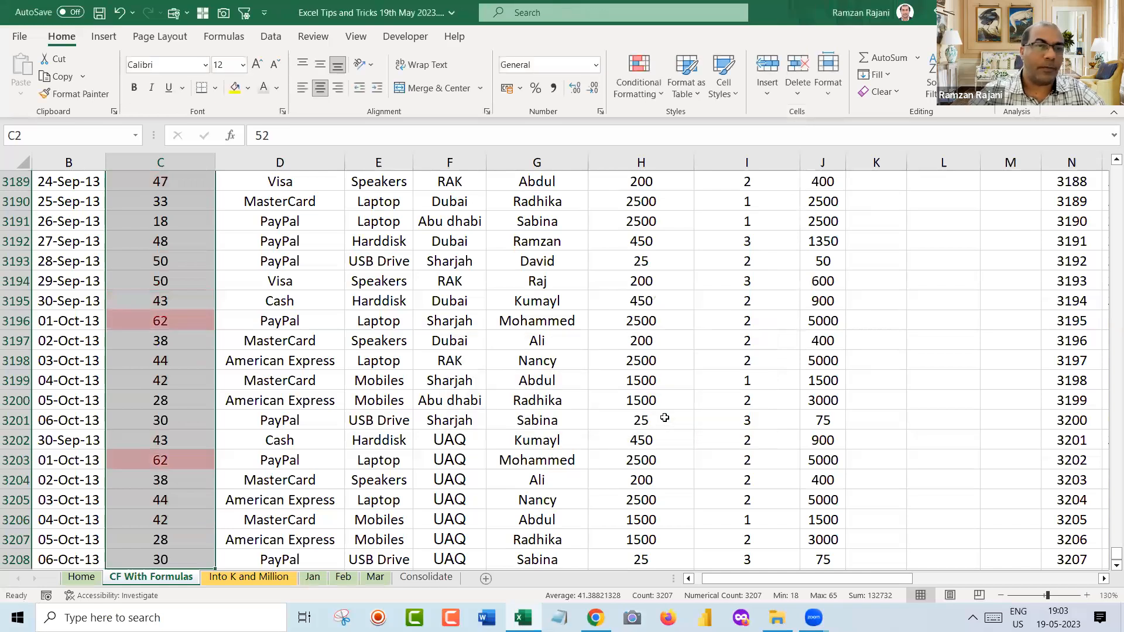
Review the highlighting at the start of the table and undo the Customer Age highlight rule
key(ctrl+Up)
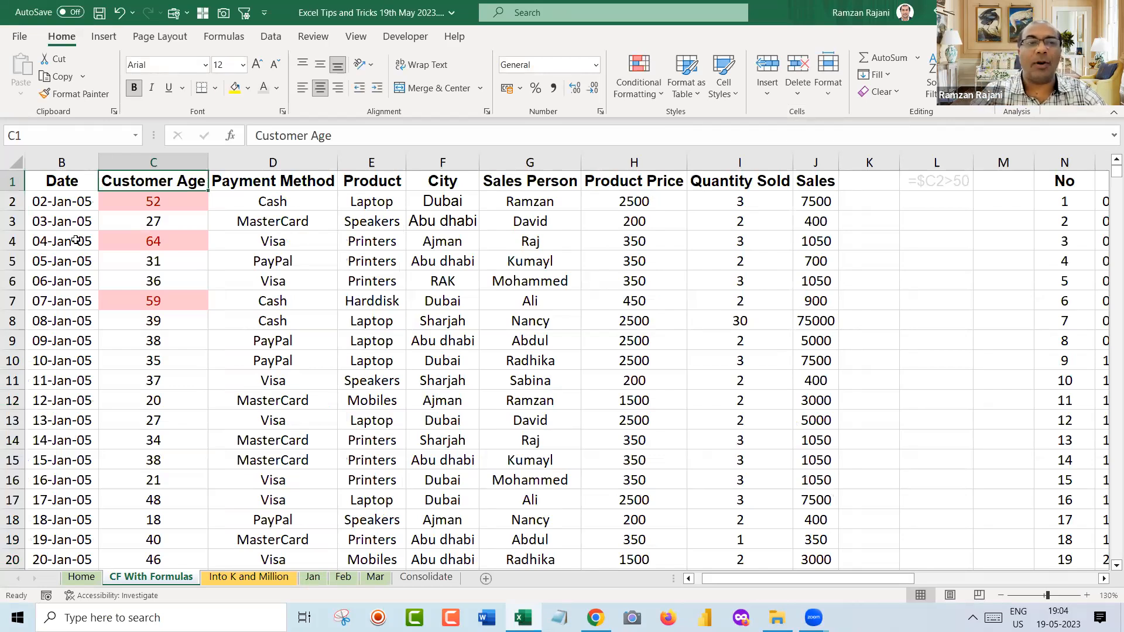
drag(69, 233, 811, 227)
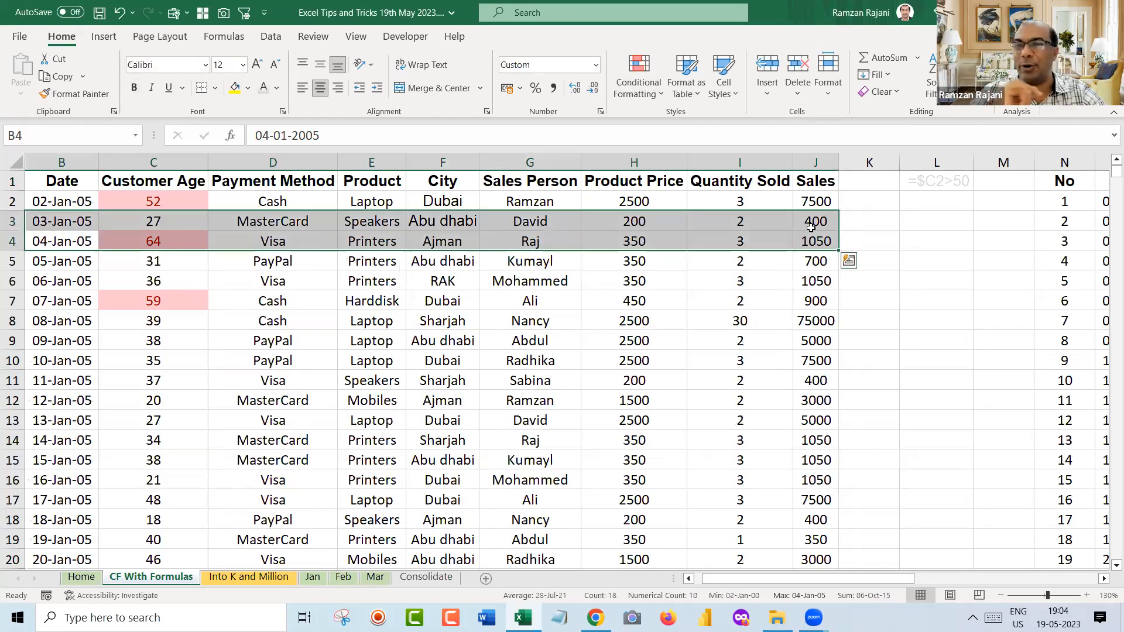
key(ctrl+z)
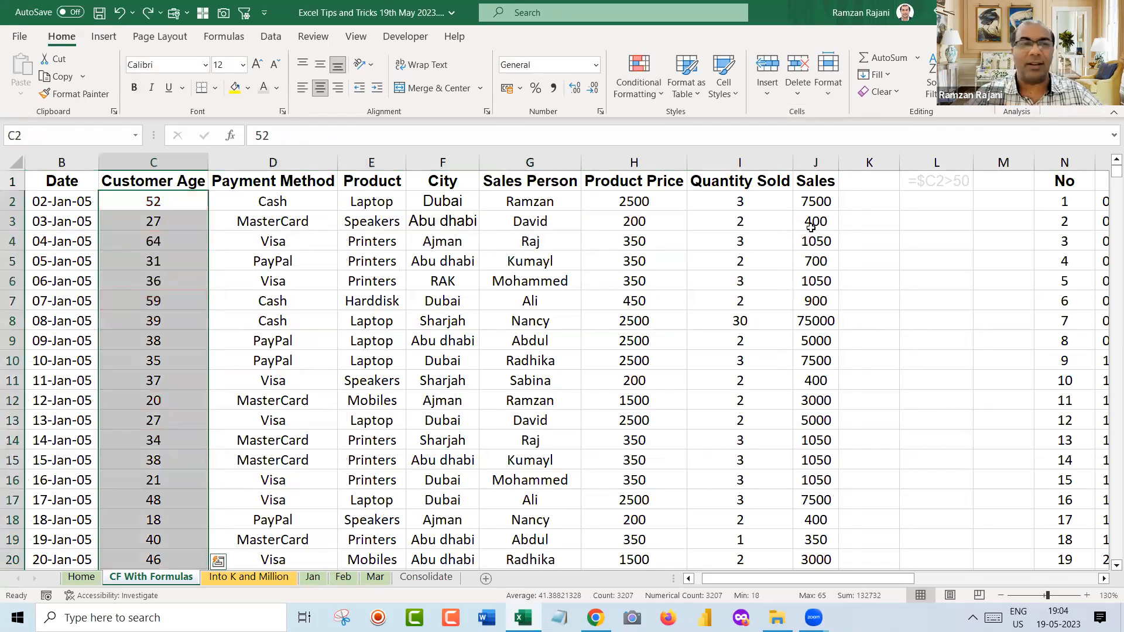
Start a conditional formatting rule for B2:J3208 that uses a formula to determine which cells to format, beginning the formula with "="
key(Left)
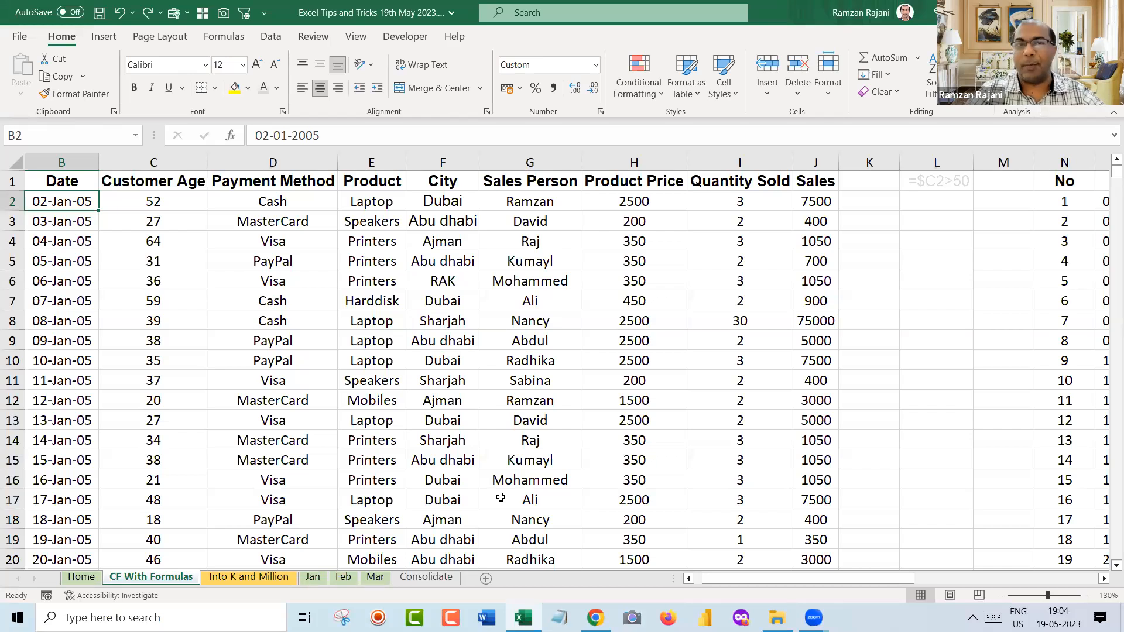
key(alt+Tab)
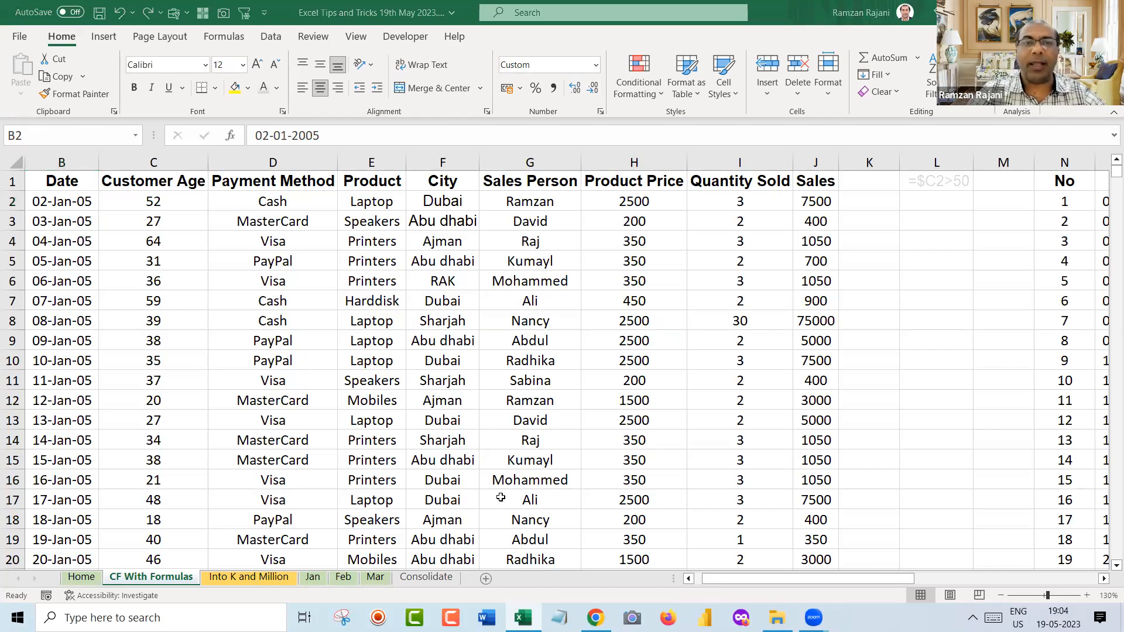
key(alt+Tab)
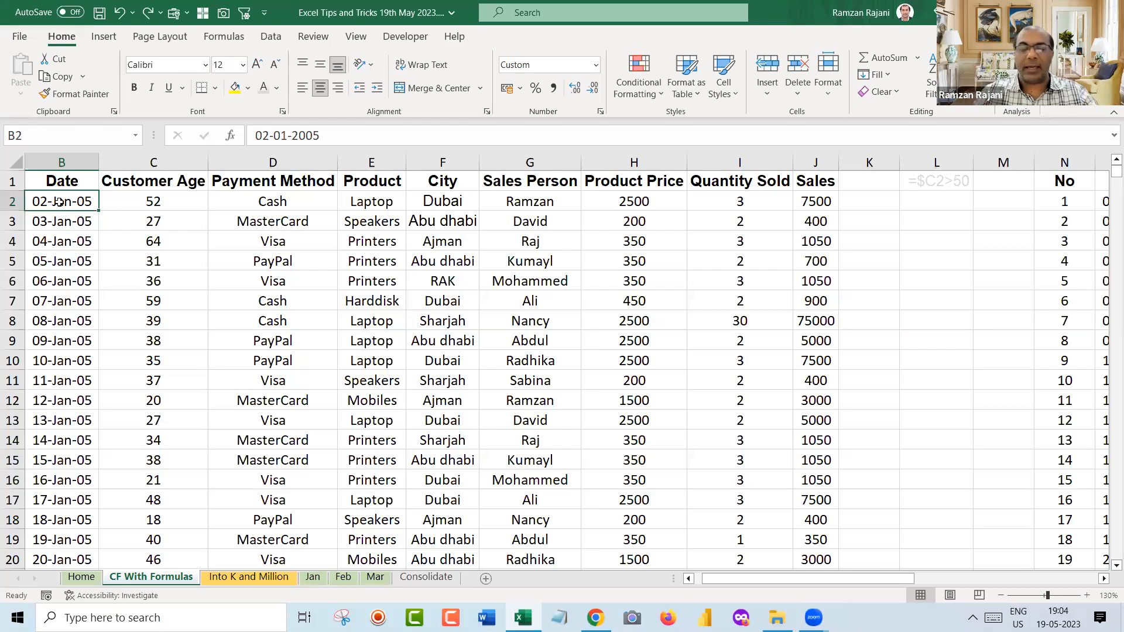
key(ctrl+shift+Right)
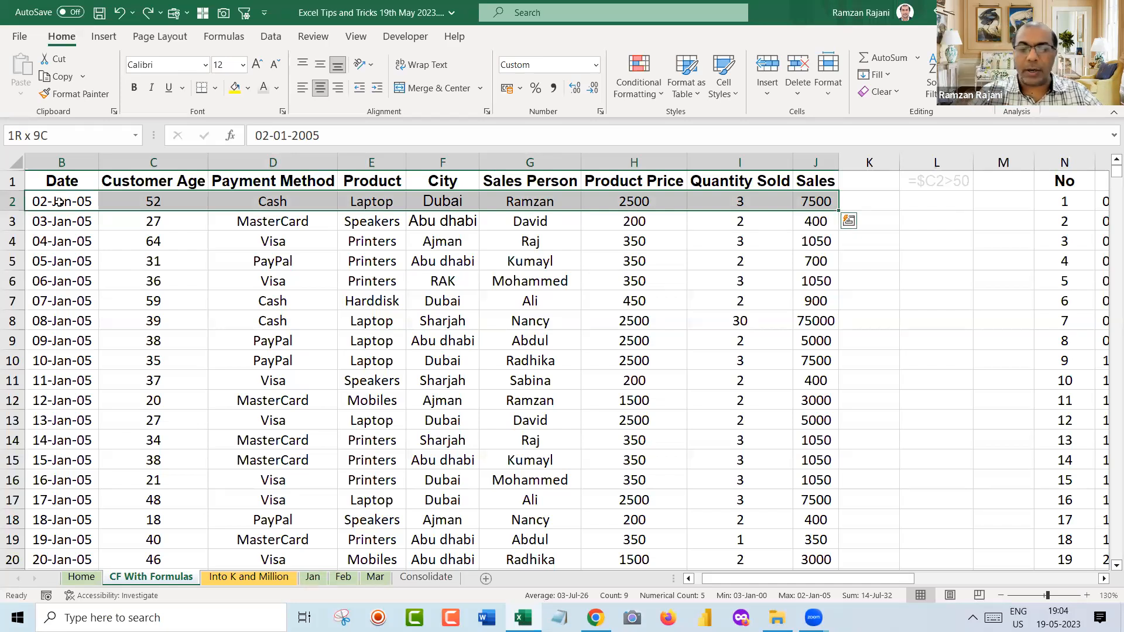
key(ctrl+shift+Down)
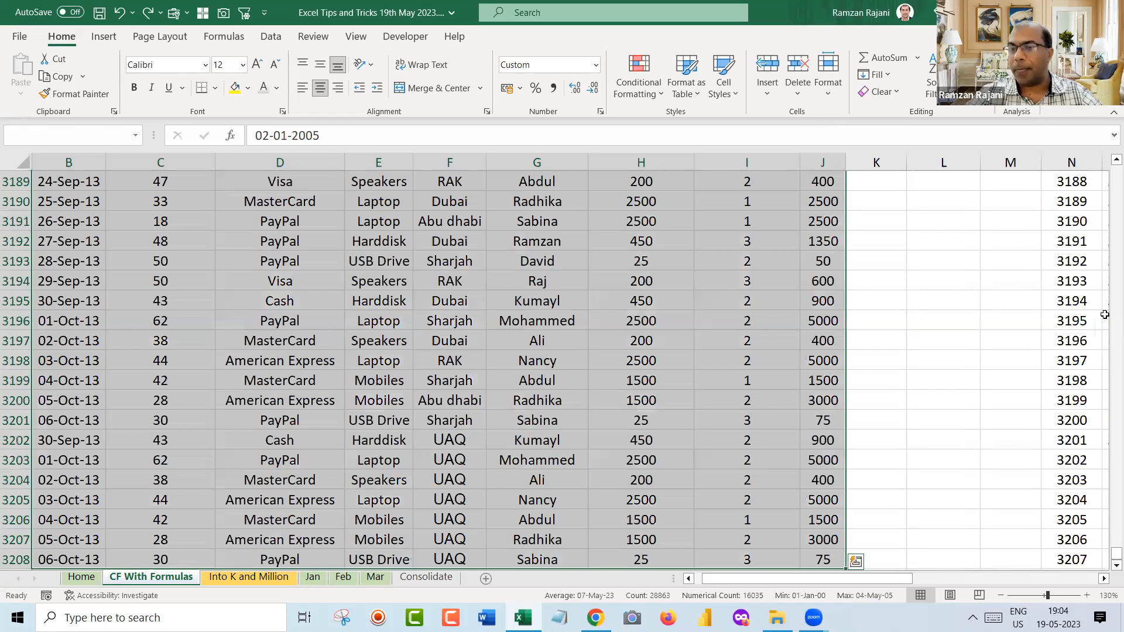
drag(1108, 408, 1107, 169)
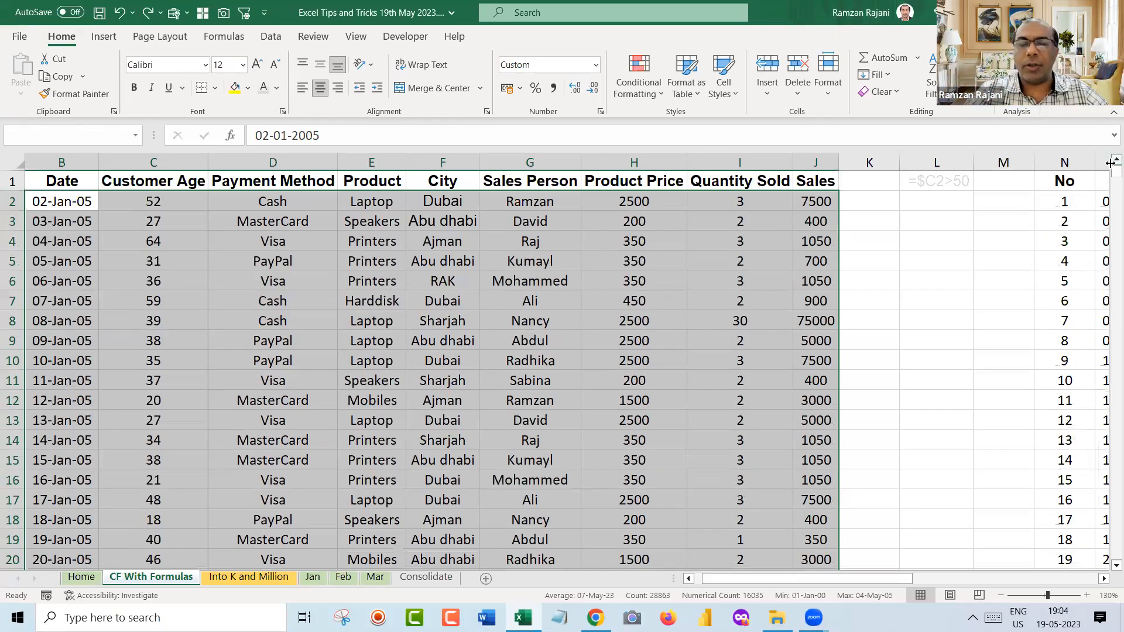
click(642, 90)
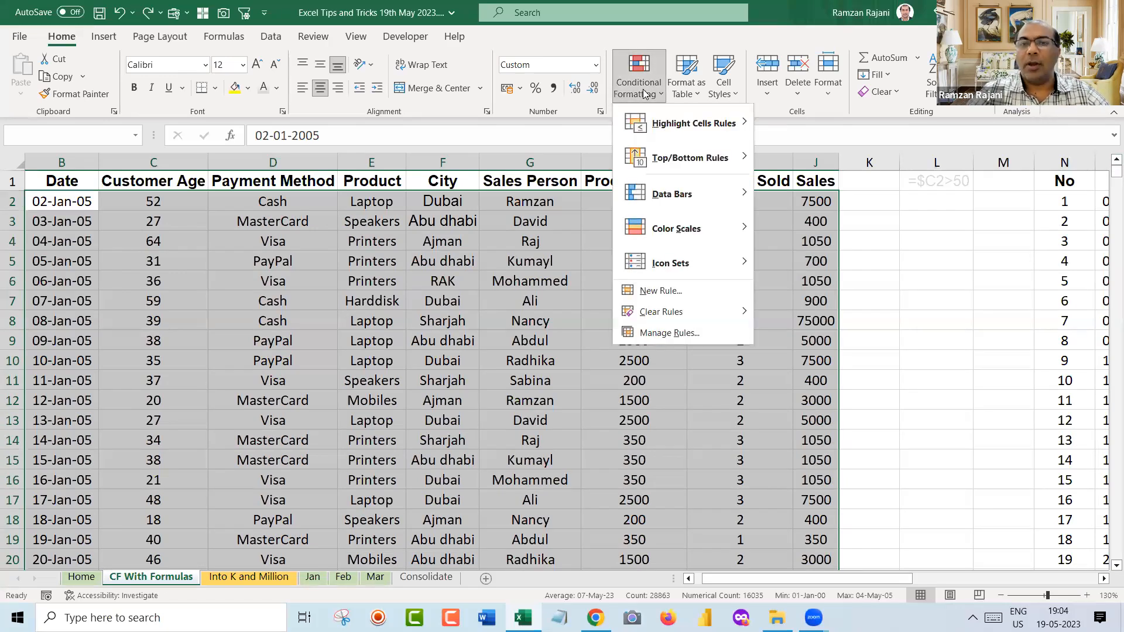
click(688, 291)
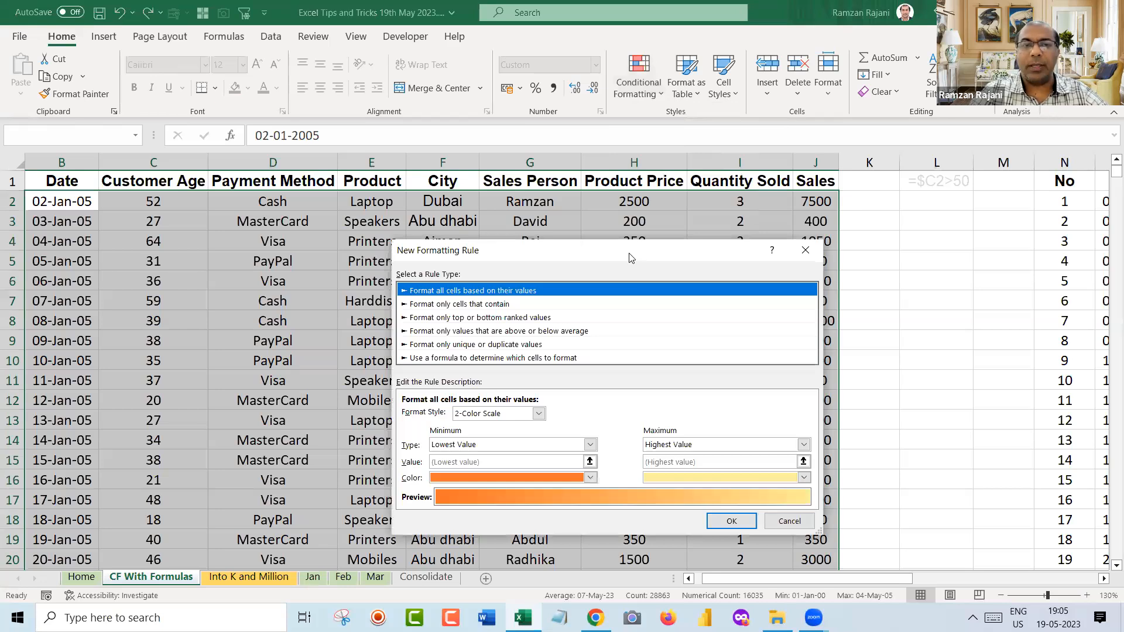
drag(630, 257, 566, 224)
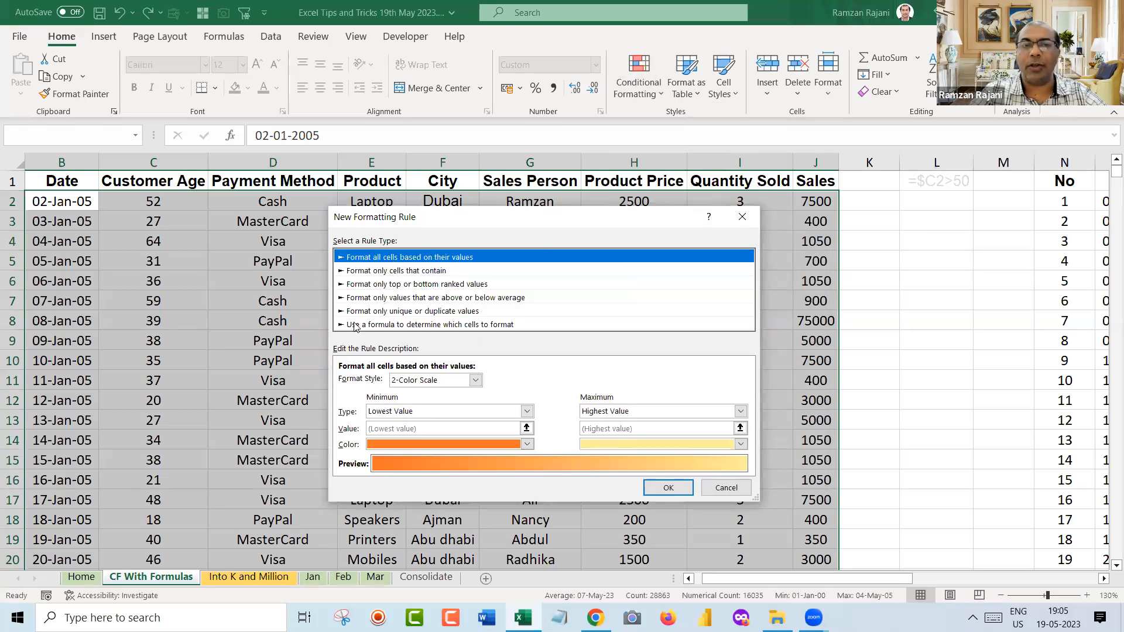
click(400, 326)
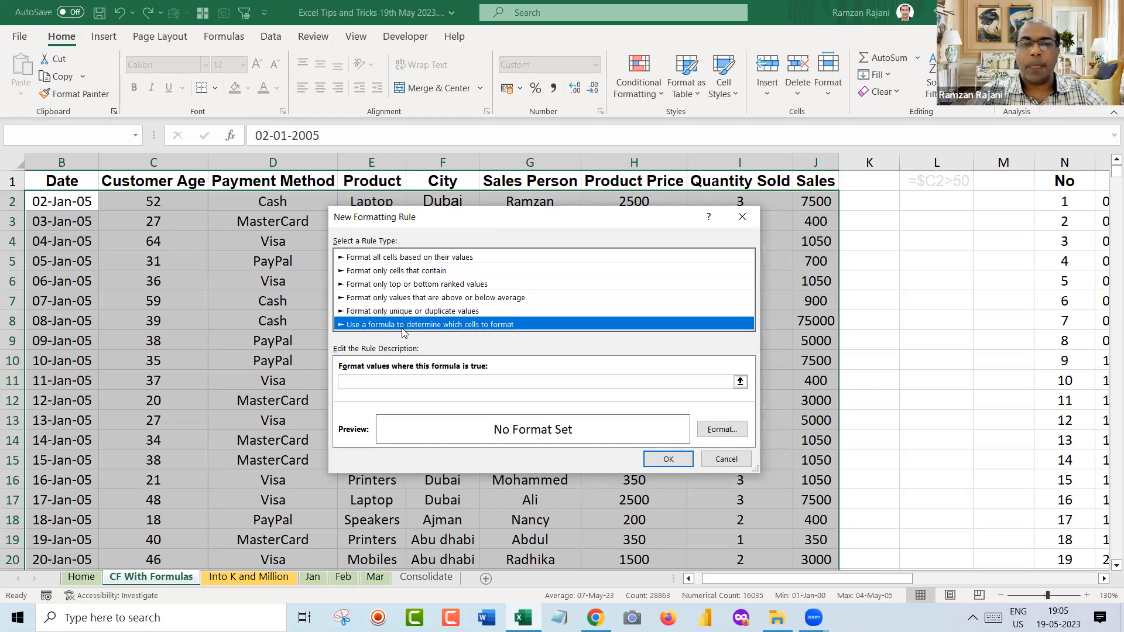
click(368, 382)
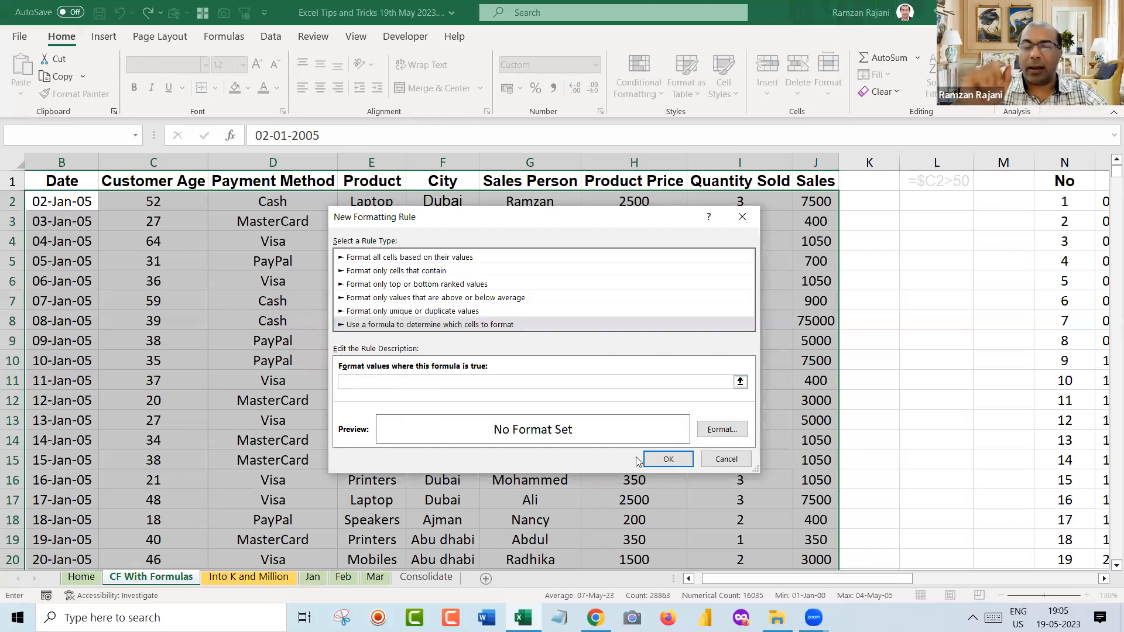
text(=)
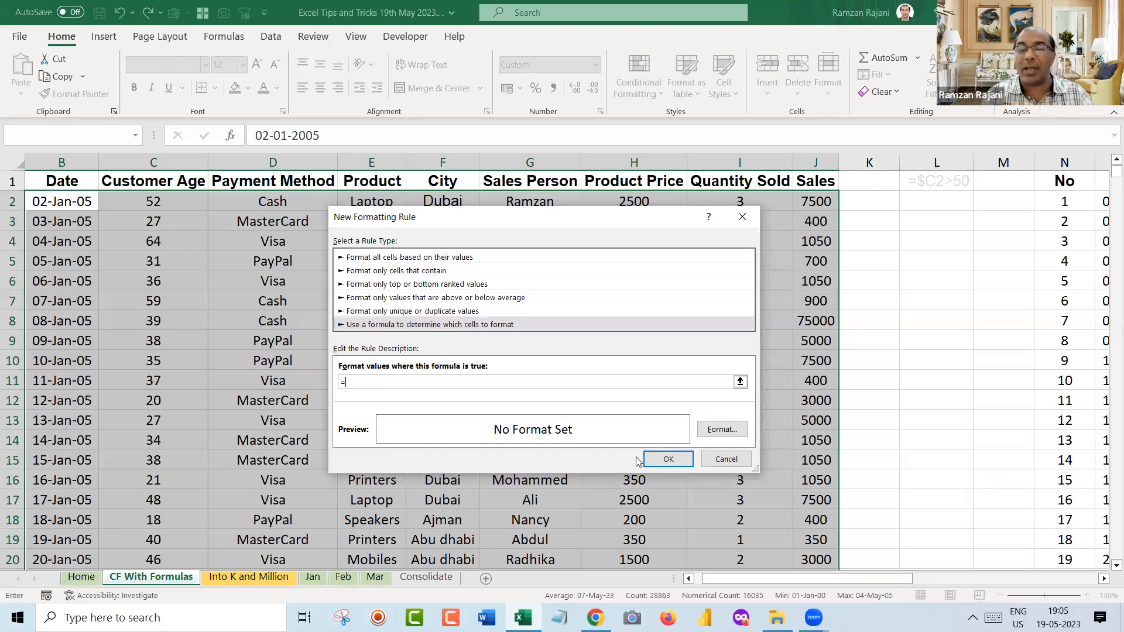
text(if()
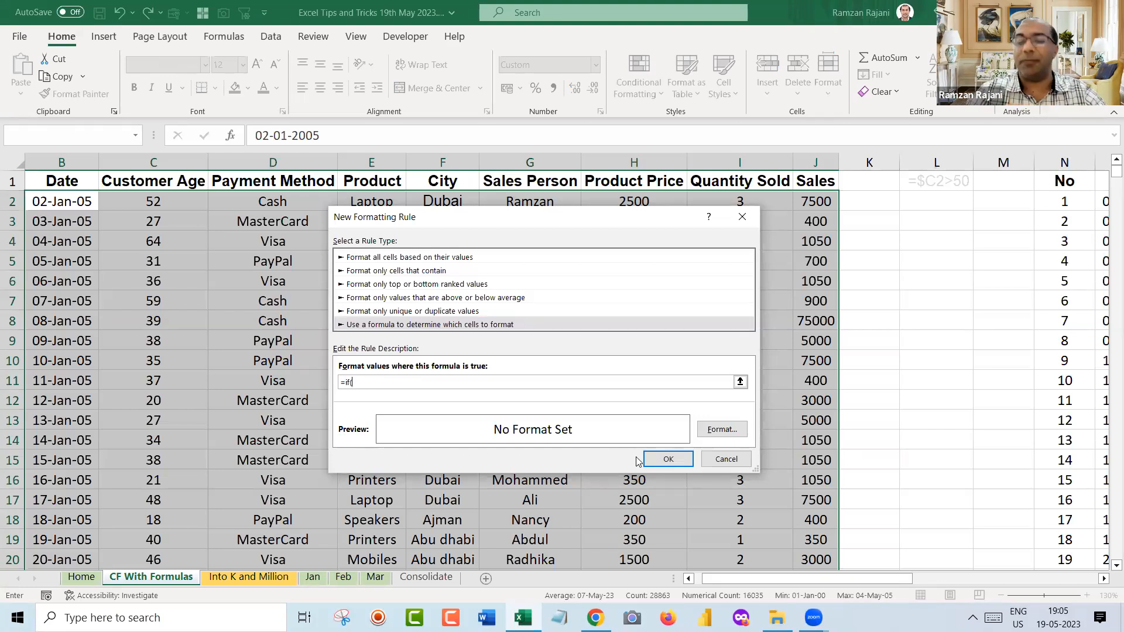
key(BackSpace)
key(BackSpace)
key(BackSpace)
key(BackSpace)
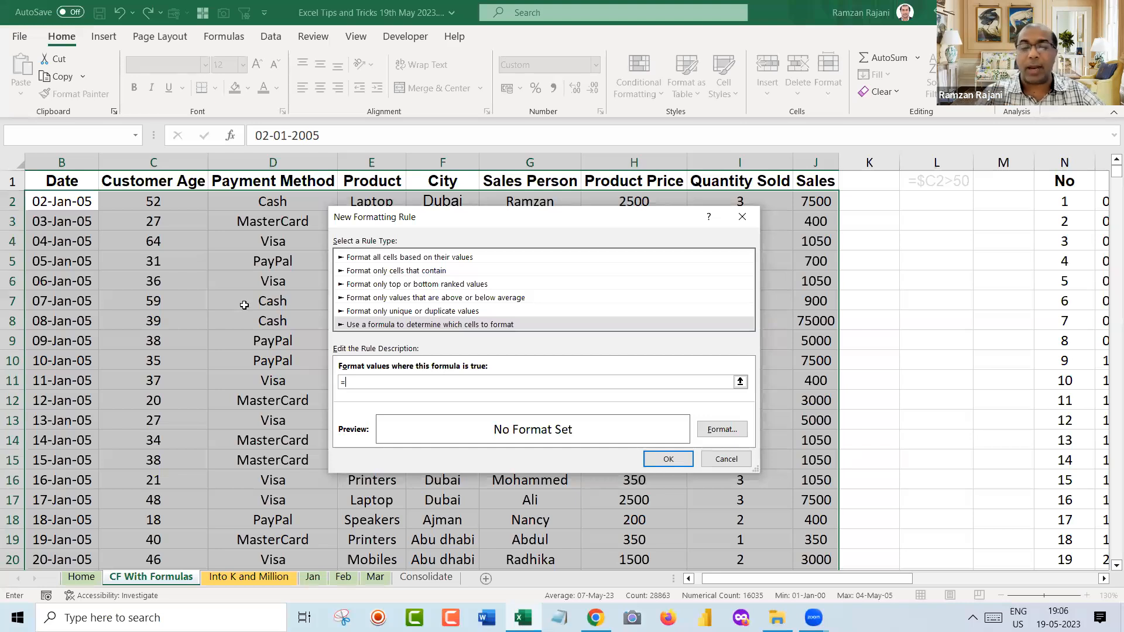
Complete the rule's formula as =$C2>50, keeping the Customer Age column fixed and the row relative
text($)
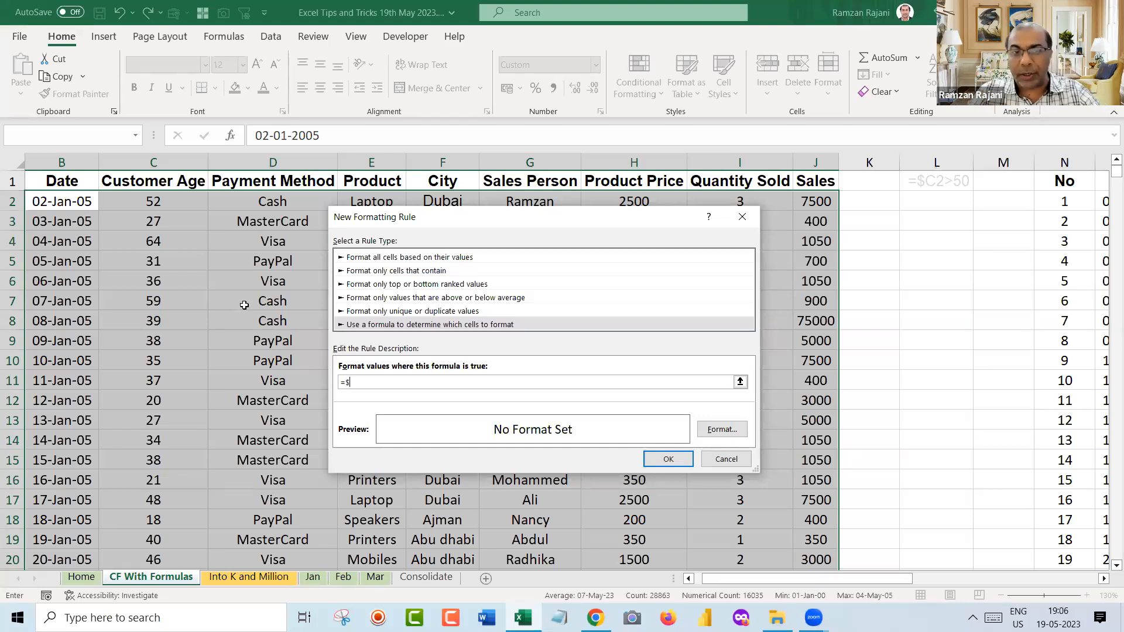
text(c)
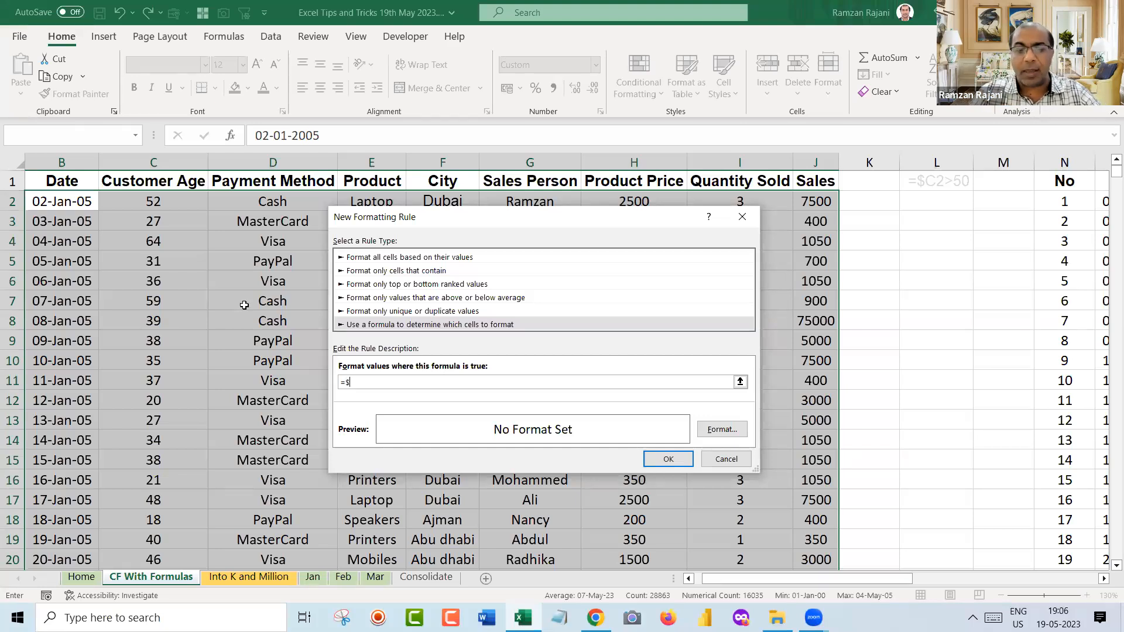
text(2)
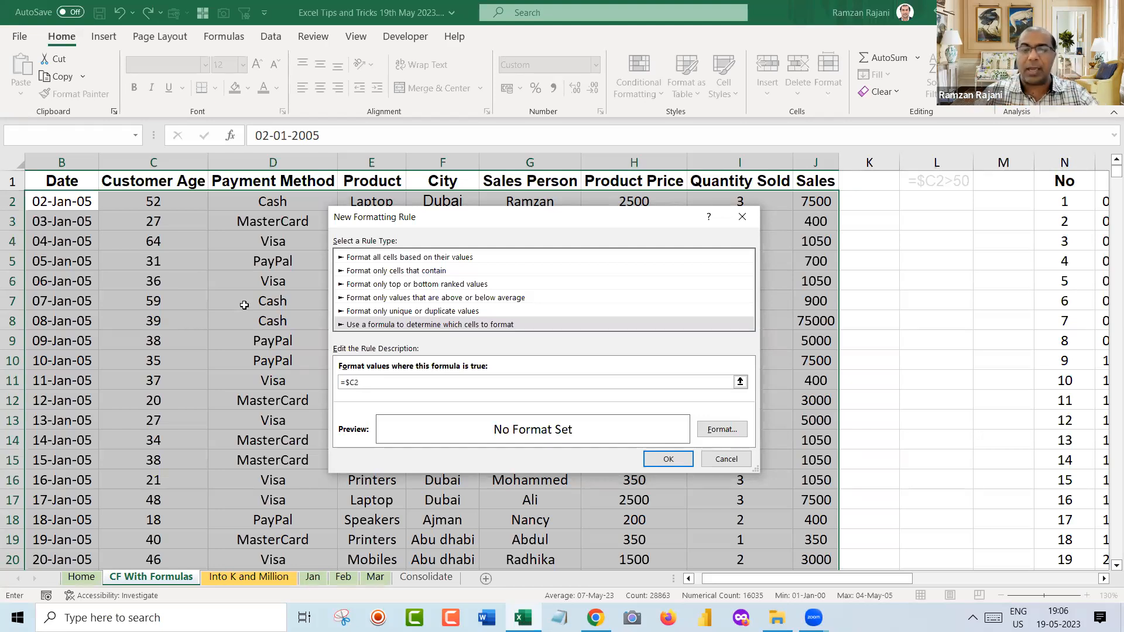
text(>)
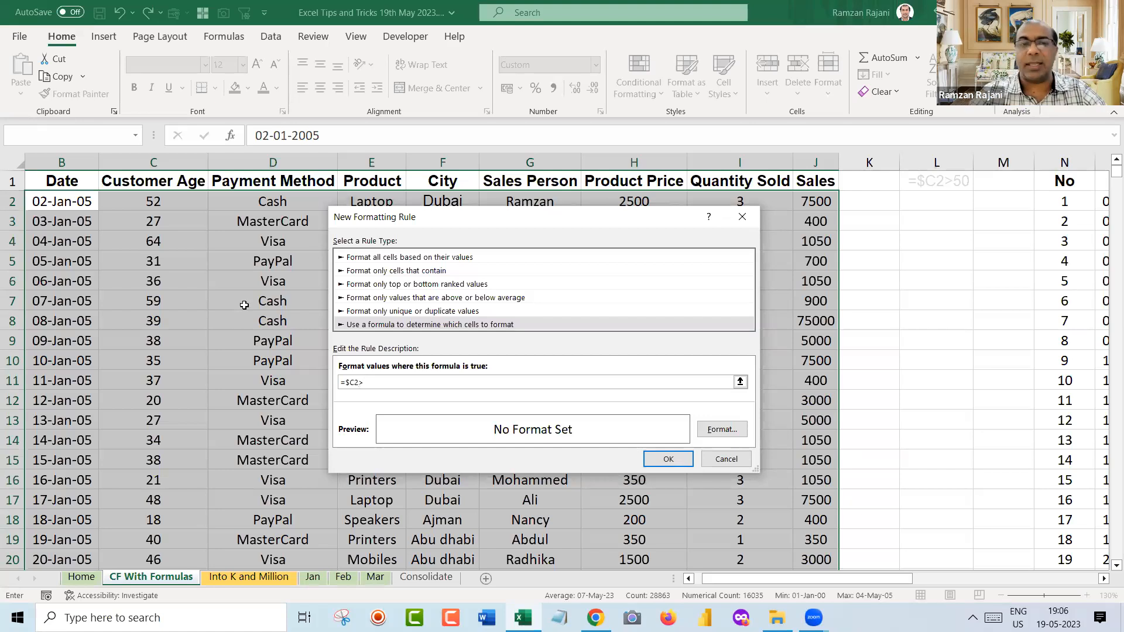
text(50)
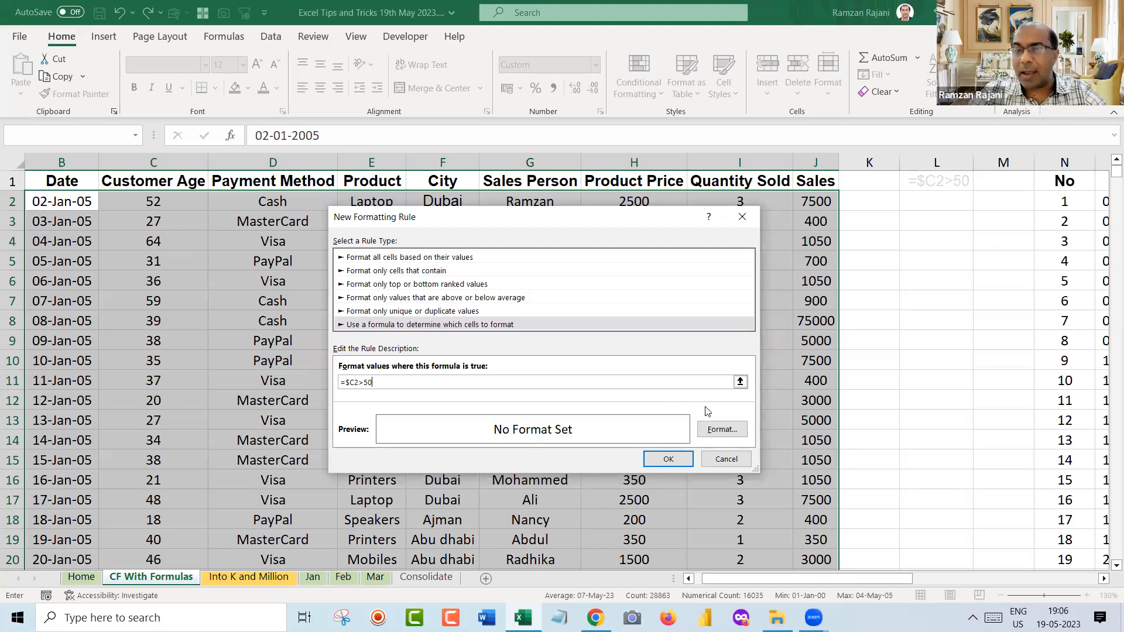
Give the rule a light green background fill and apply it to the selected table data
click(732, 432)
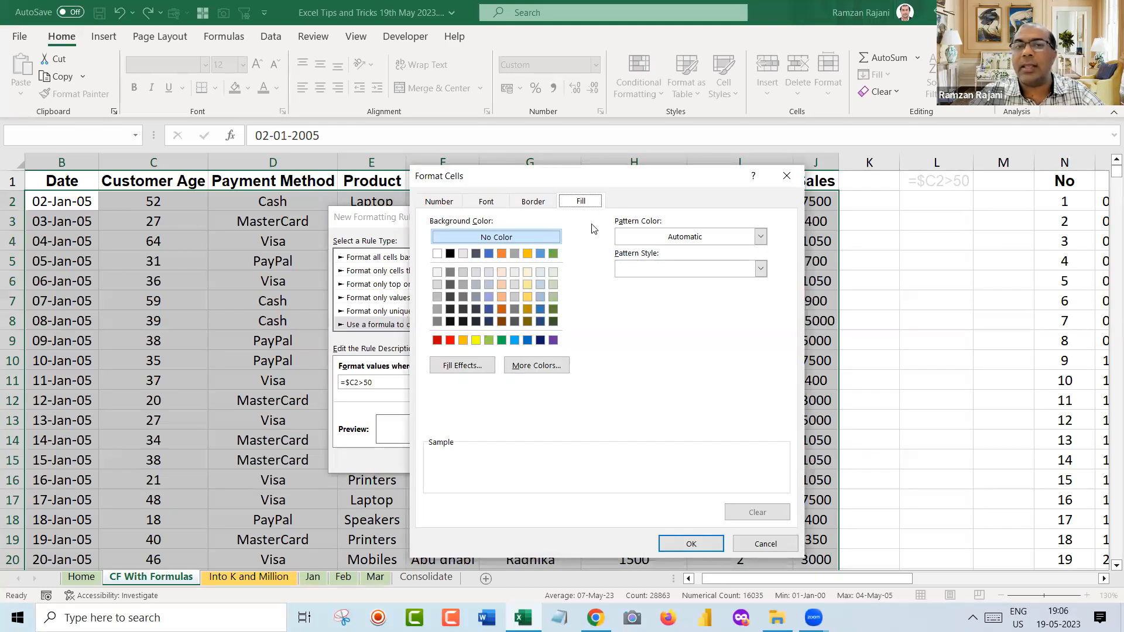
click(440, 205)
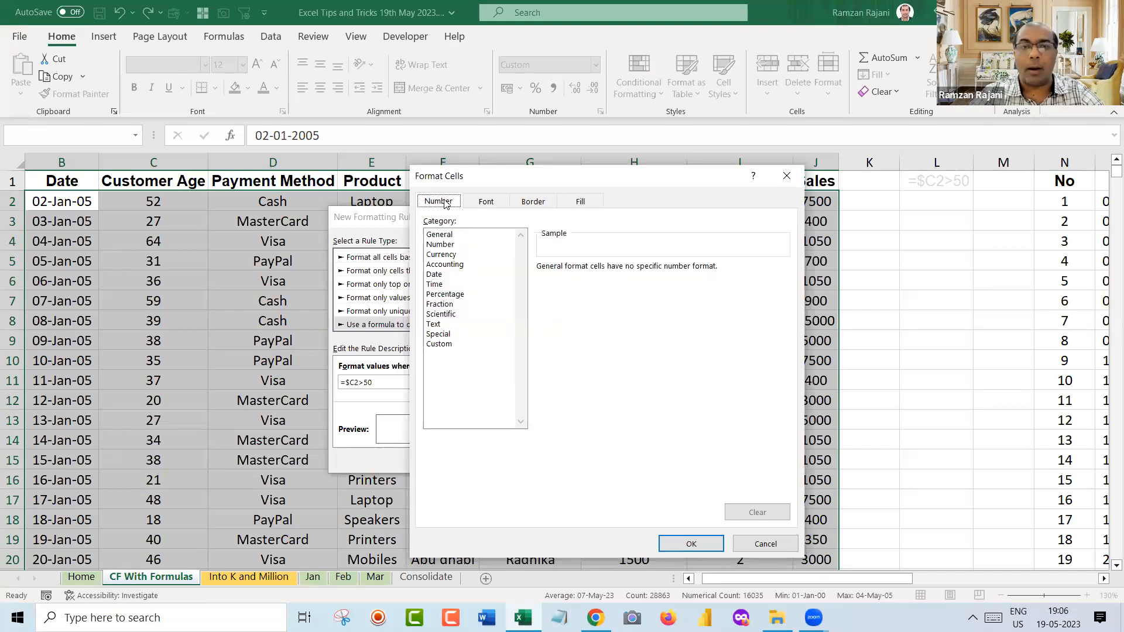
click(584, 201)
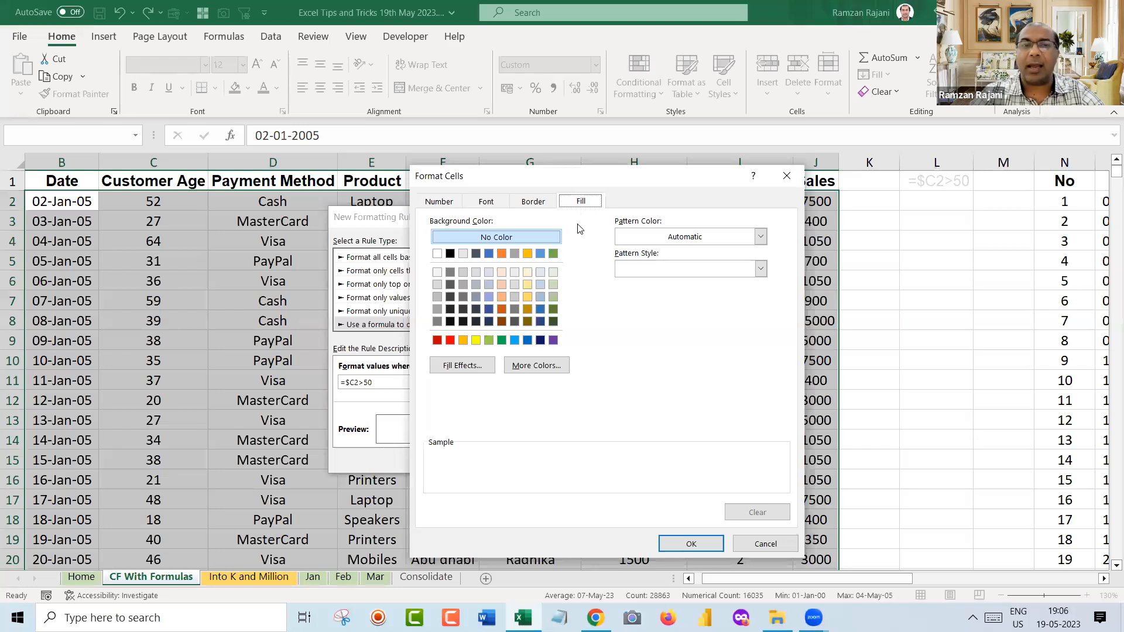
click(554, 285)
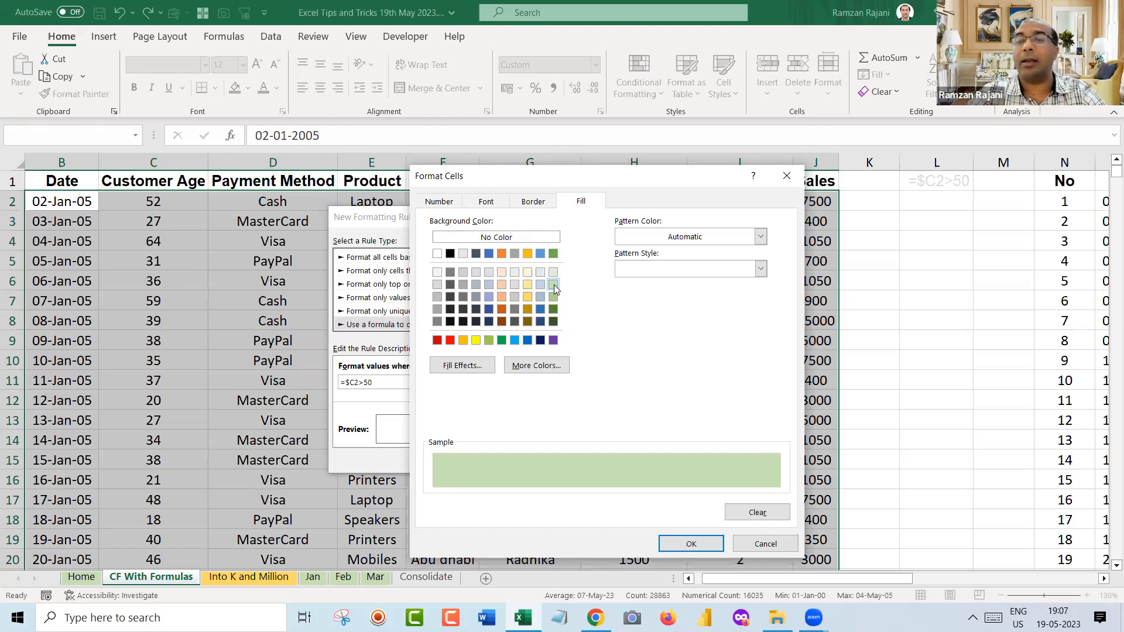
key(Return)
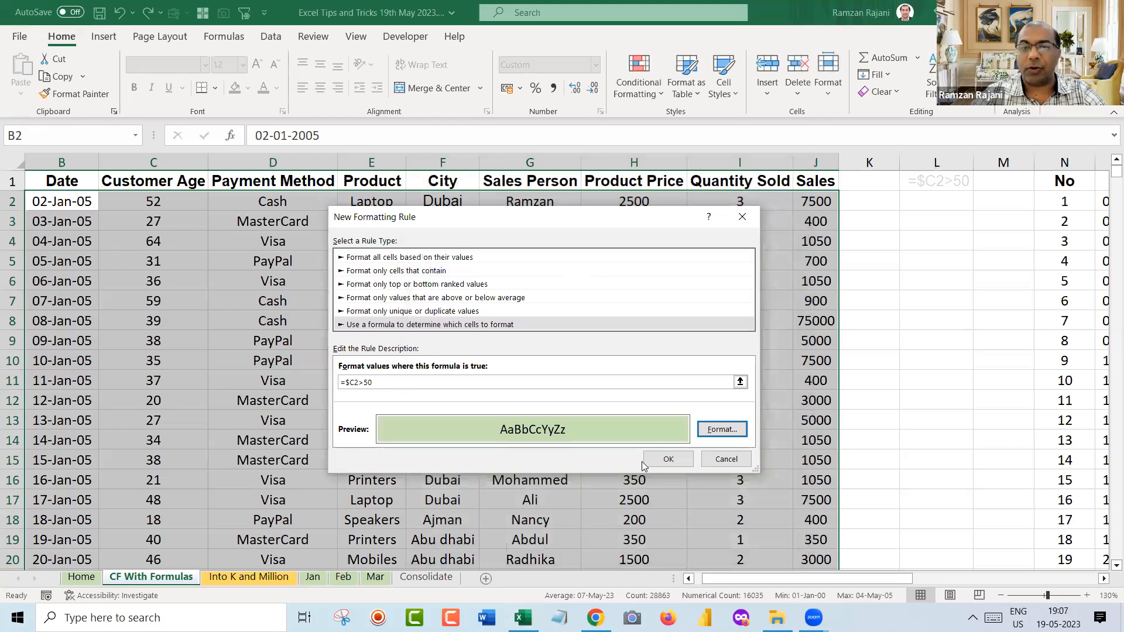
click(659, 462)
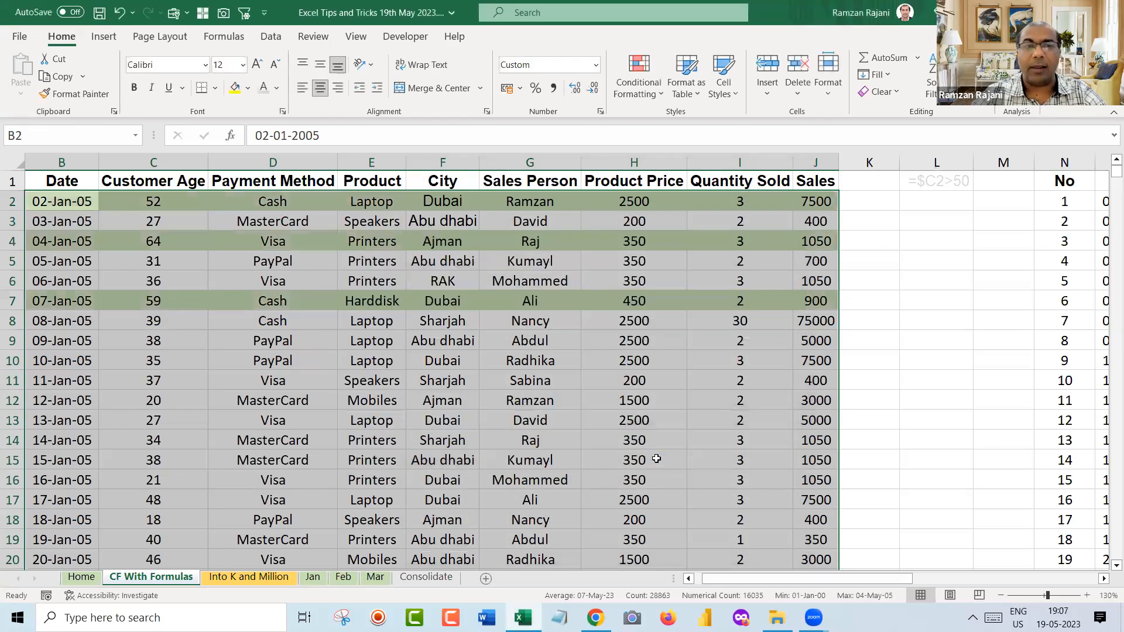
key(Left)
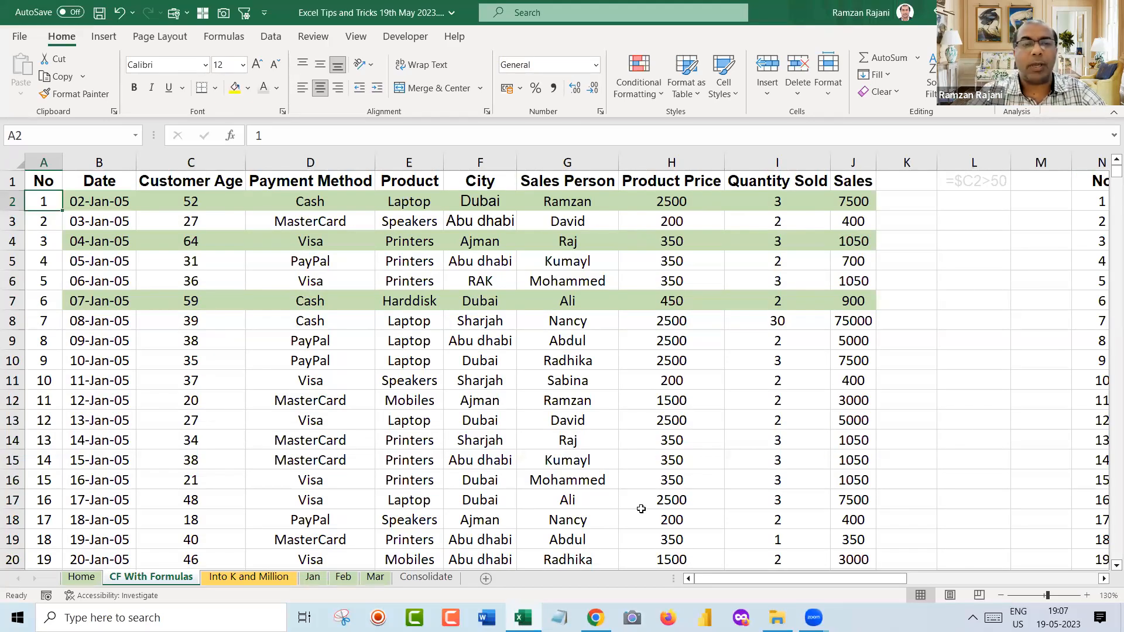
Test the row highlighting by changing the Customer Age in C9 to 65
click(186, 203)
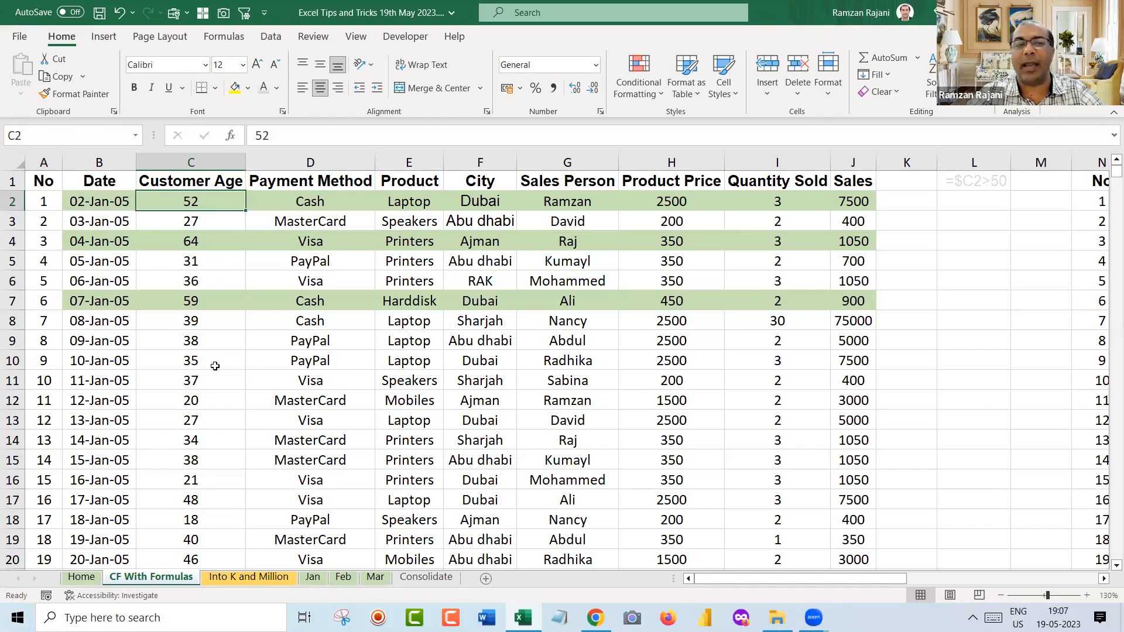
click(200, 345)
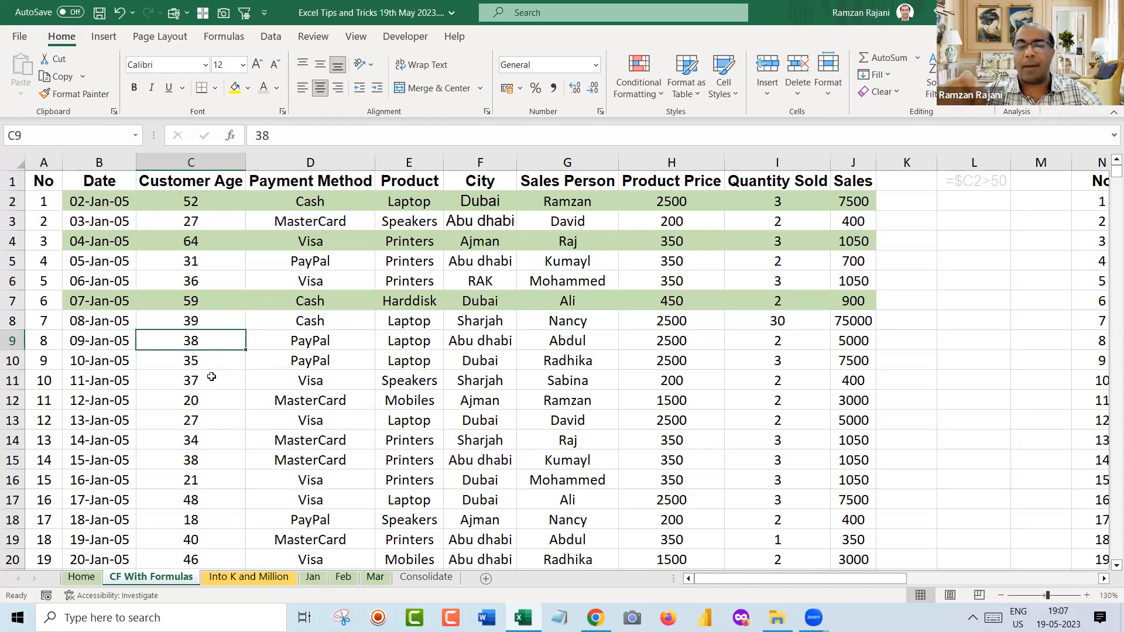
text(65)
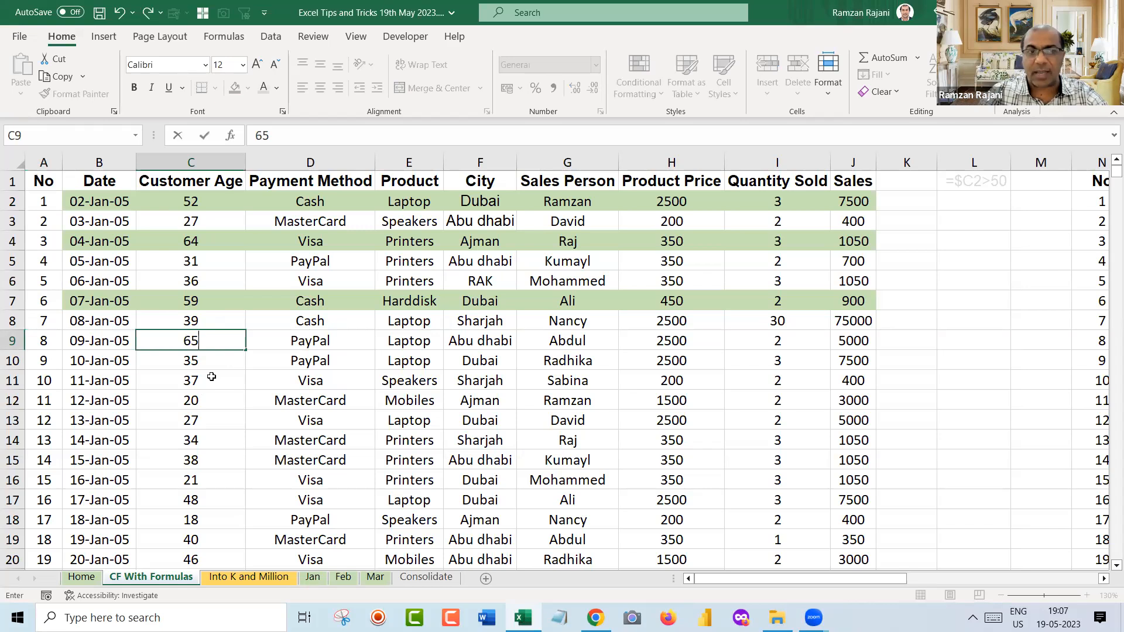
key(Return)
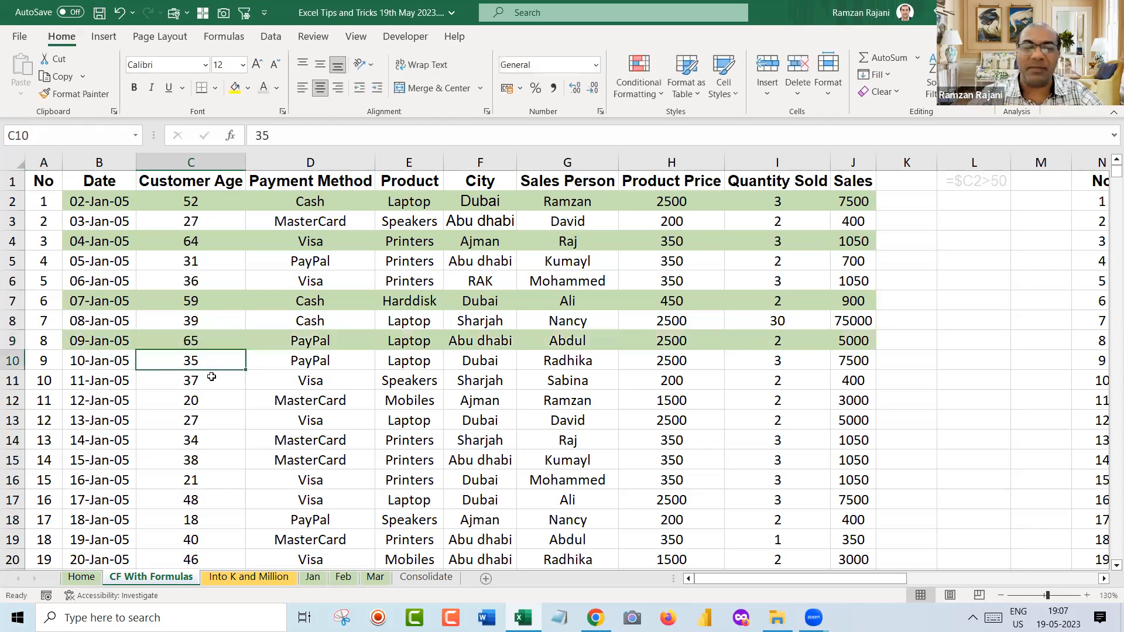
Change the Customer Age in C7 to 20 to test a value below the threshold
key(Up)
key(Up)
key(Up)
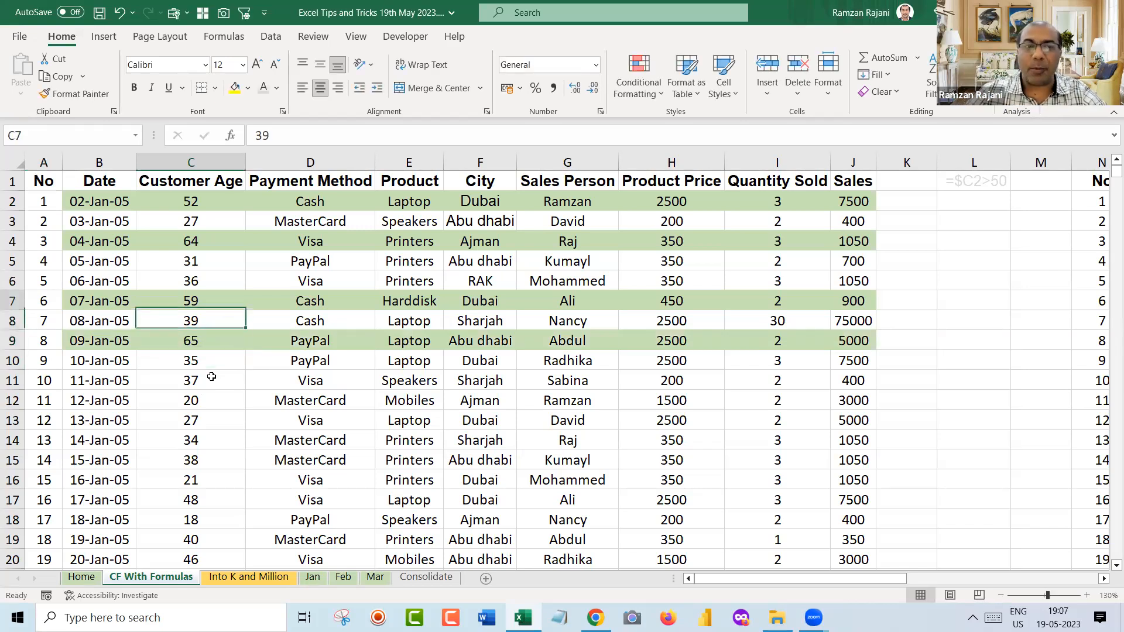
text(20)
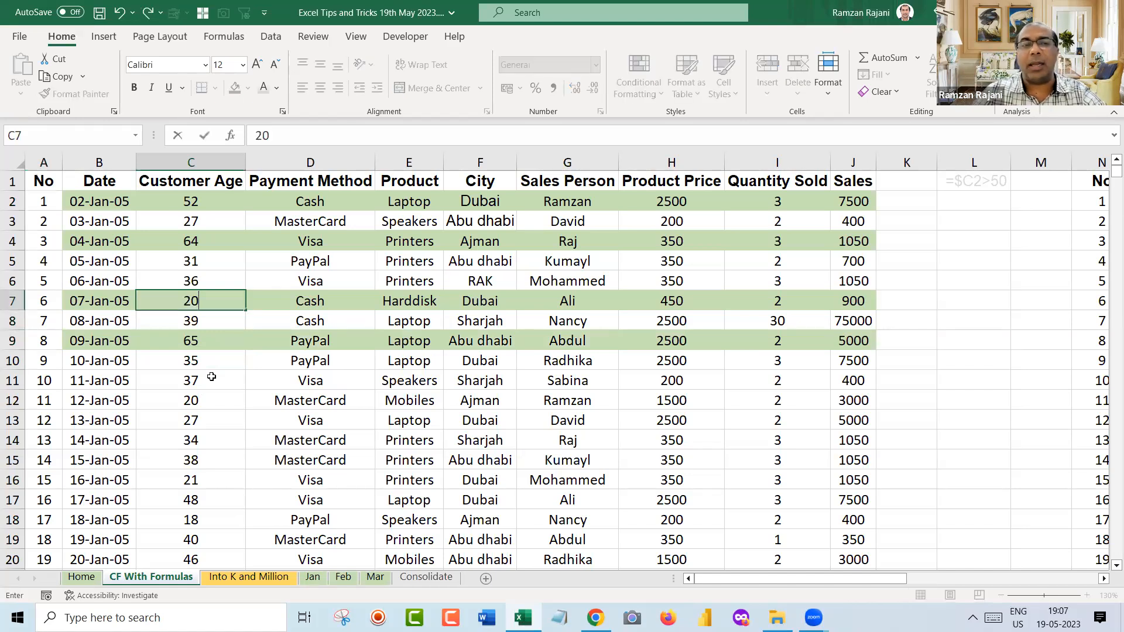
key(Return)
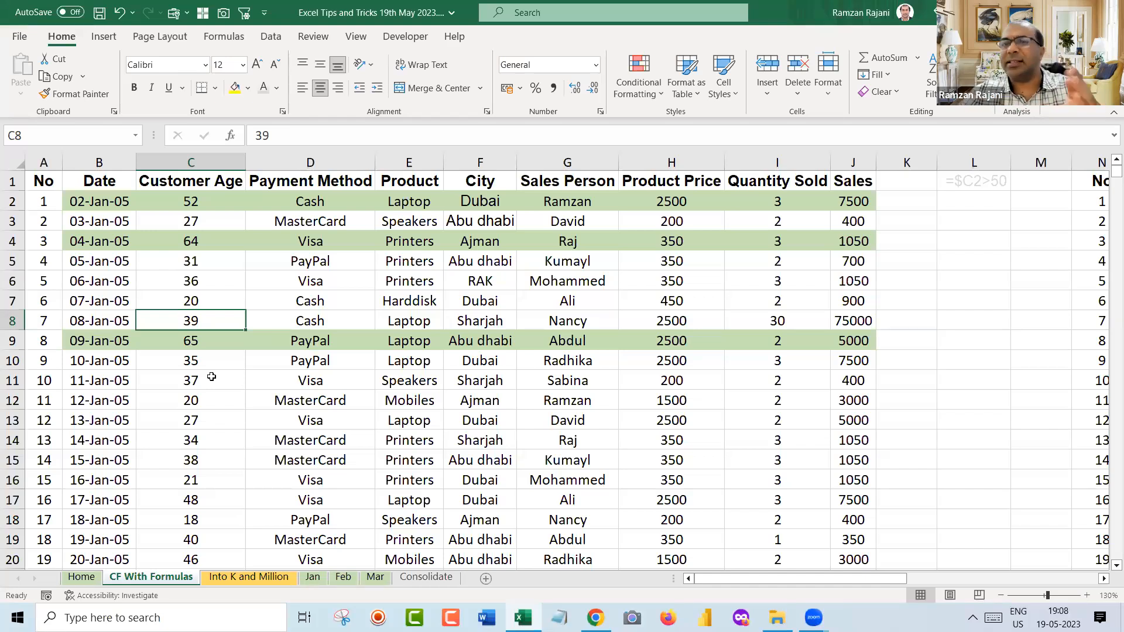
Look across the second copy of the sales table in columns N to W, ending at its headers
key(Right)
key(Right)
key(Right)
key(Right)
key(Right)
key(Right)
key(Right)
key(Right)
key(Right)
key(Right)
key(Right)
key(Right)
key(Right)
key(Right)
key(Right)
key(Right)
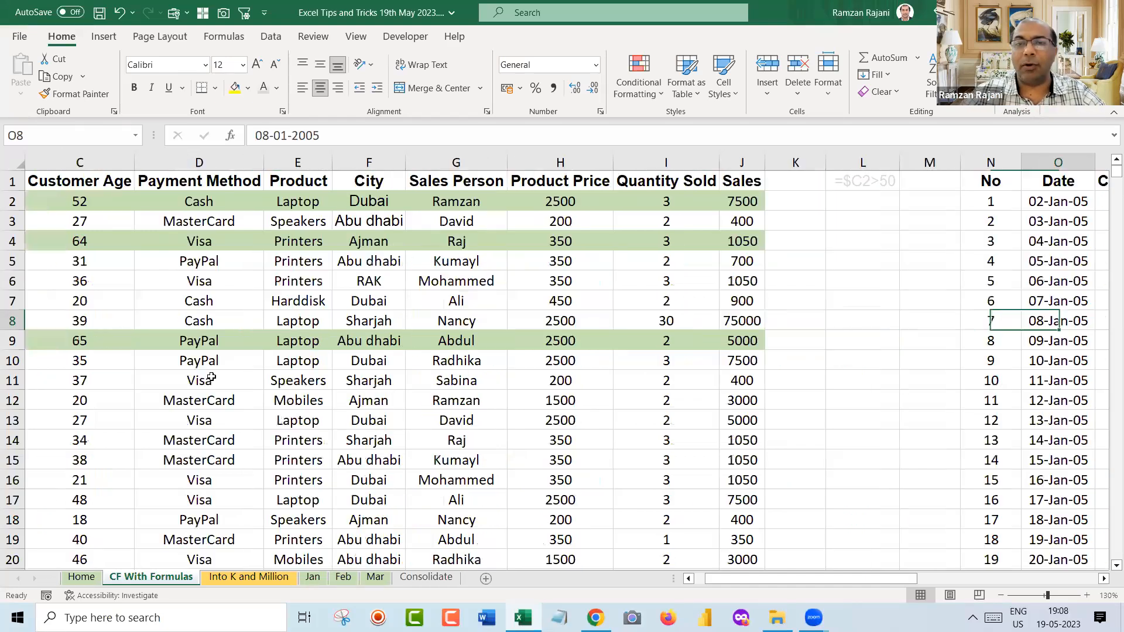
key(Right)
key(Right)
key(Right)
key(Right)
key(Right)
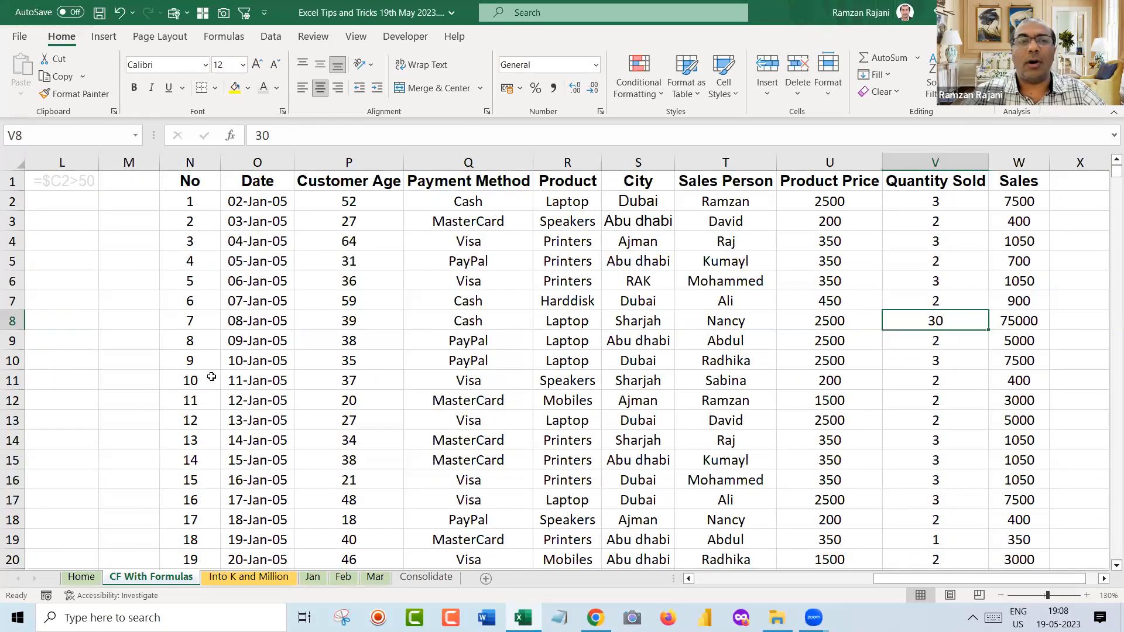
key(Left)
key(Left)
key(Left)
key(Left)
key(Left)
key(Left)
key(Left)
key(Left)
key(Left)
key(Up)
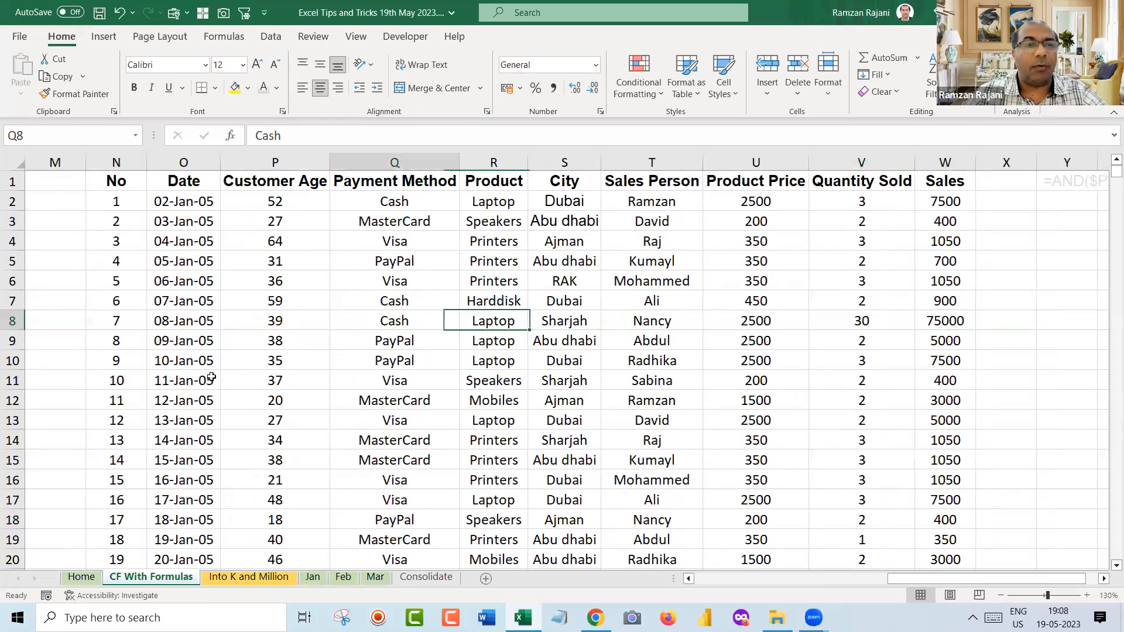
key(Up)
key(Up)
key(Up)
key(Up)
key(Up)
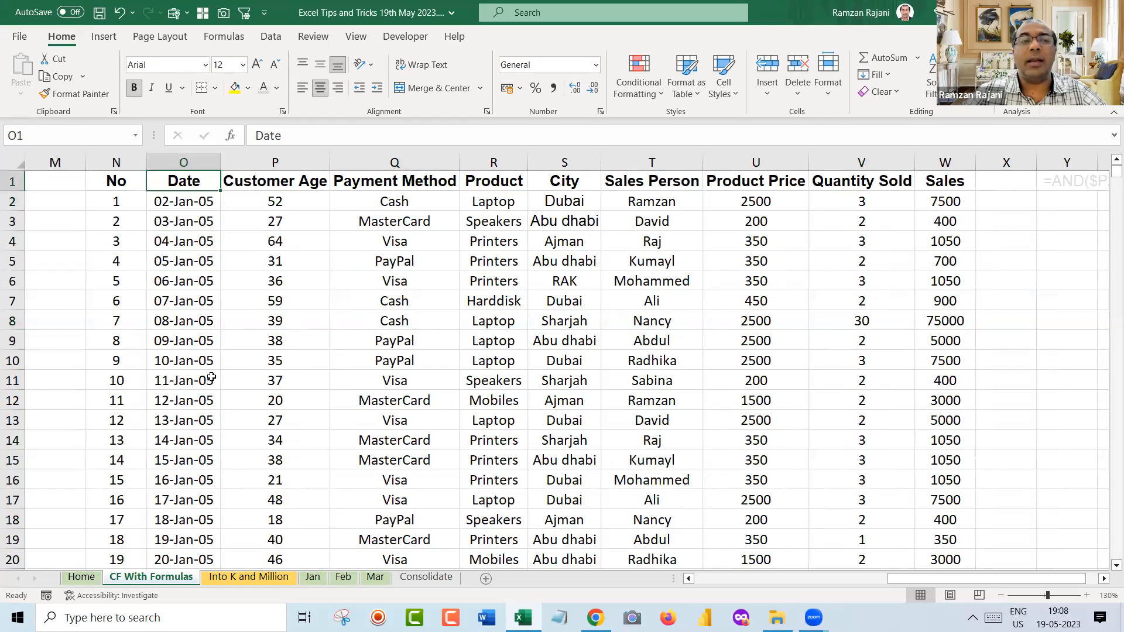
Select the second table's data without headers, from N2 to W3208, and return to its first rows
key(Left)
key(Down)
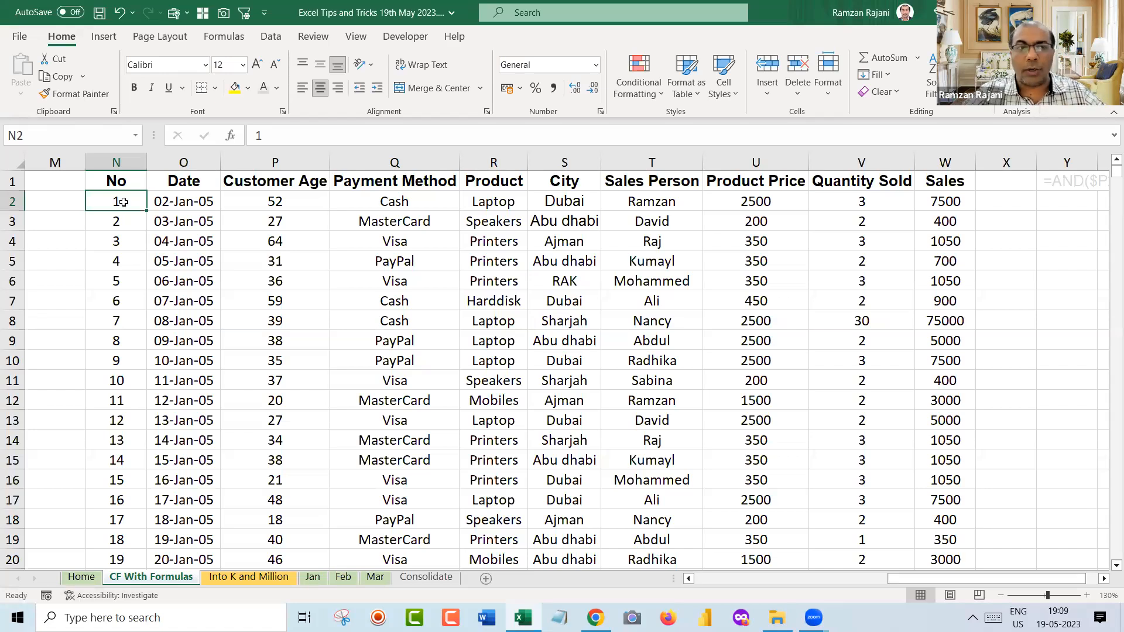
key(ctrl+shift+Right)
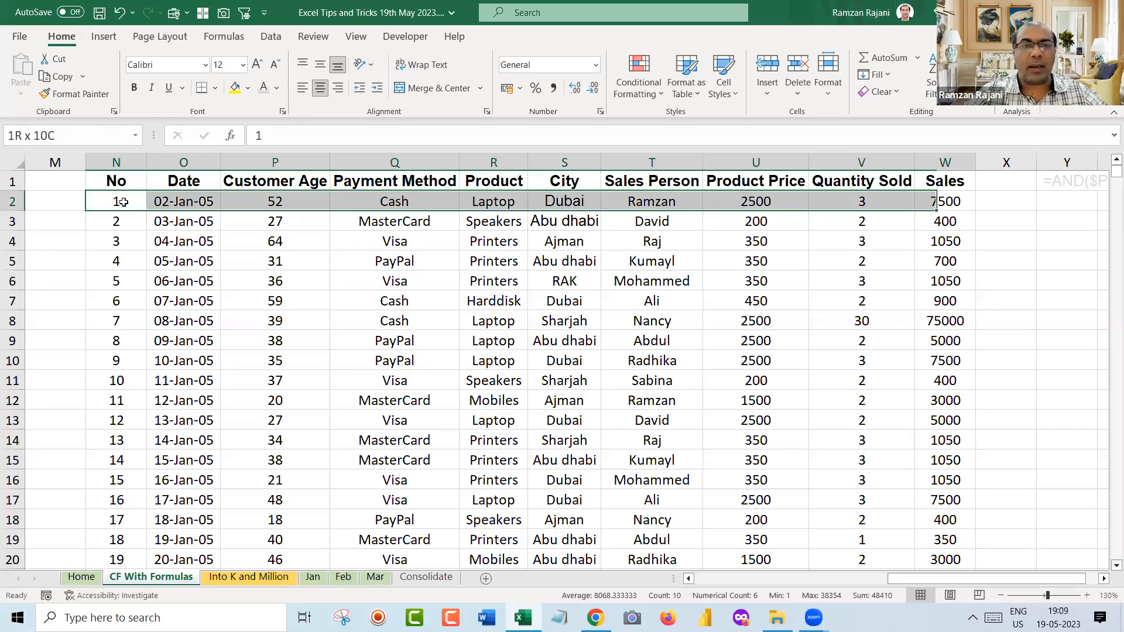
key(ctrl+shift+Down)
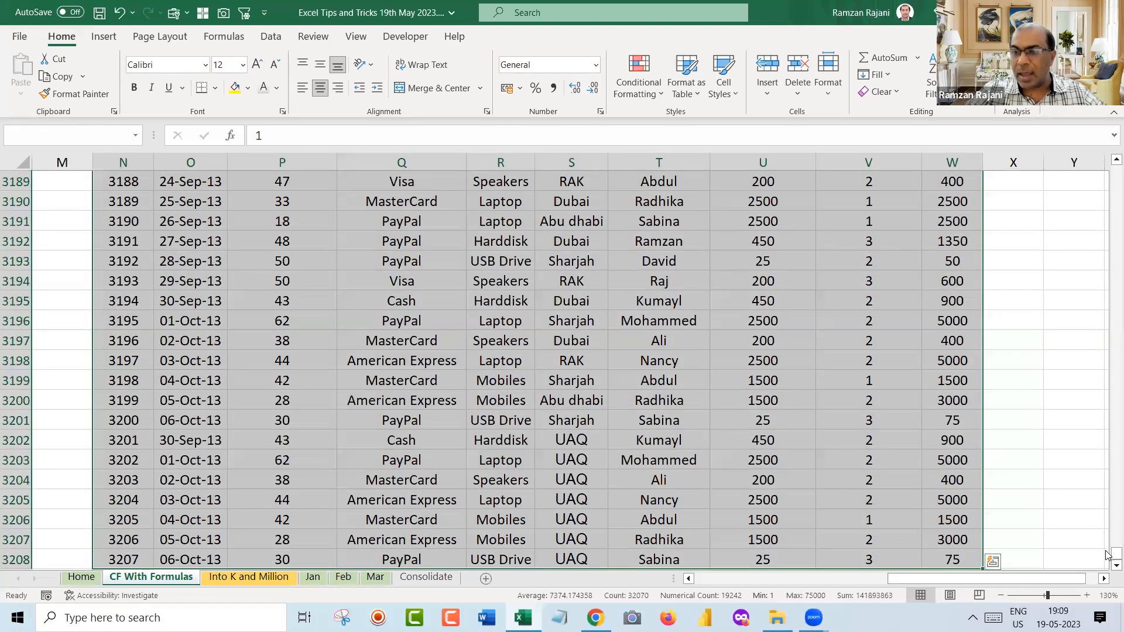
drag(1108, 560, 1106, 174)
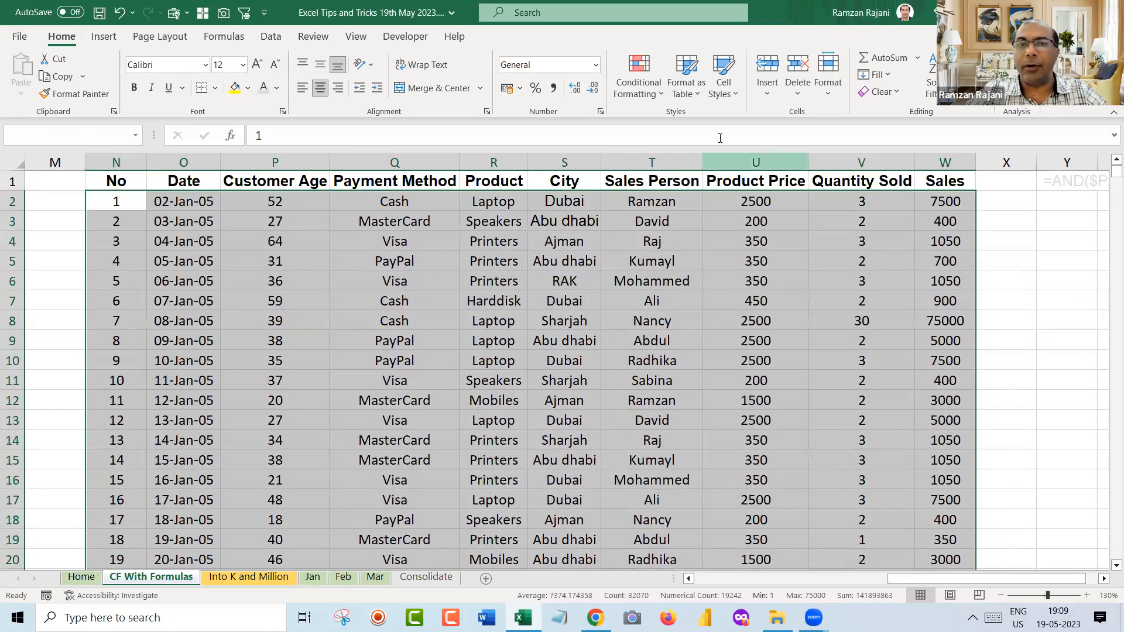
Start a new conditional formatting rule for the selection that uses a formula to determine which cells to format
click(631, 80)
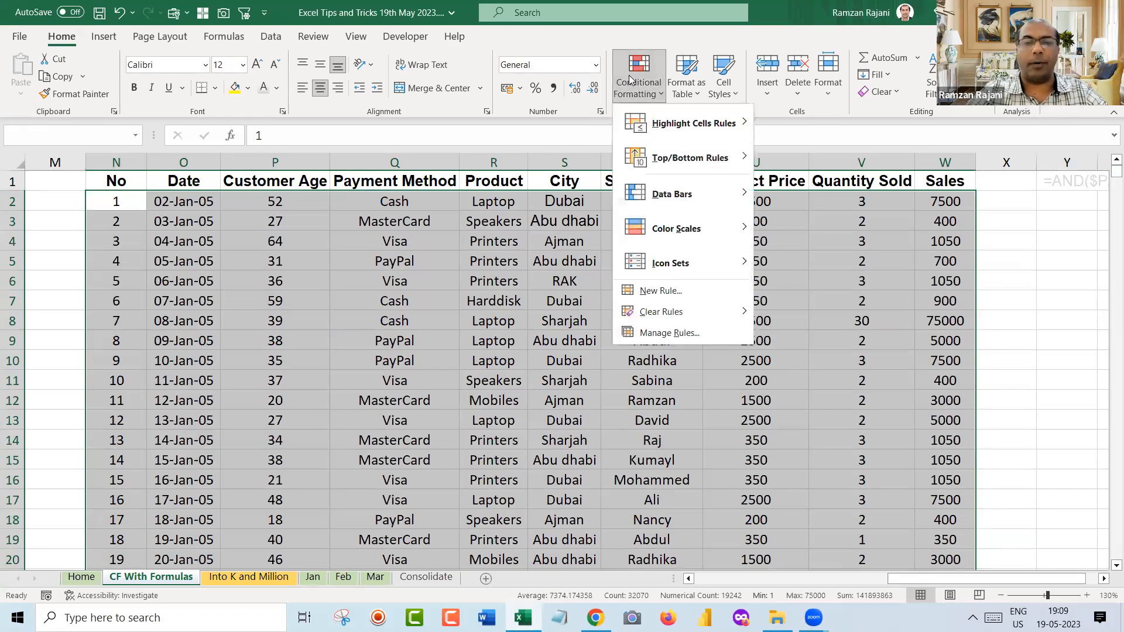
click(688, 292)
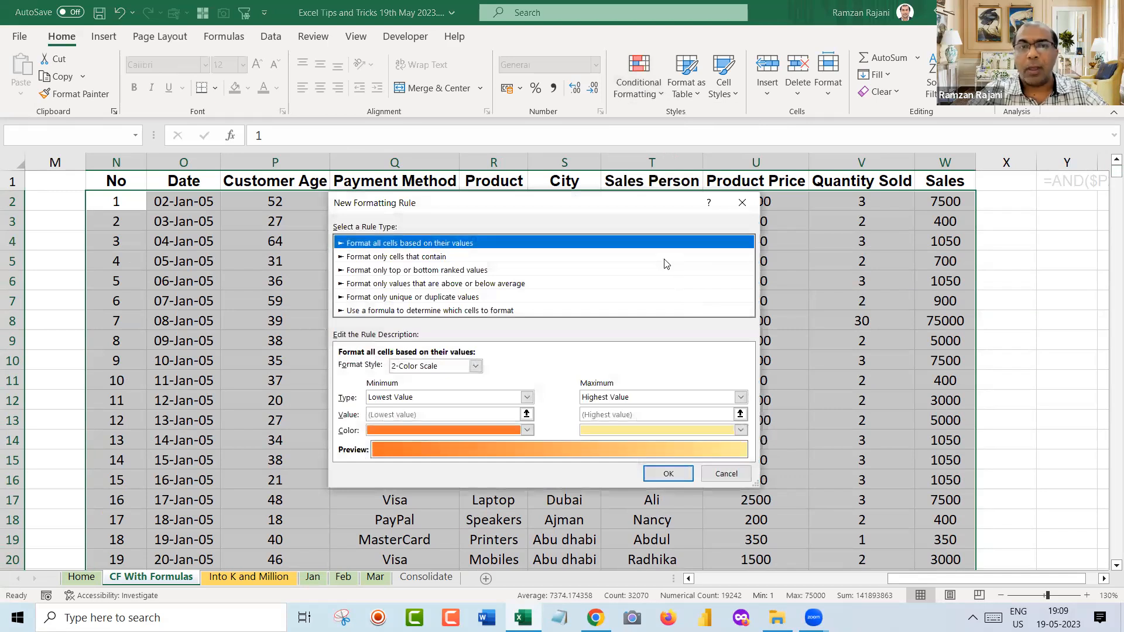
drag(605, 209, 605, 232)
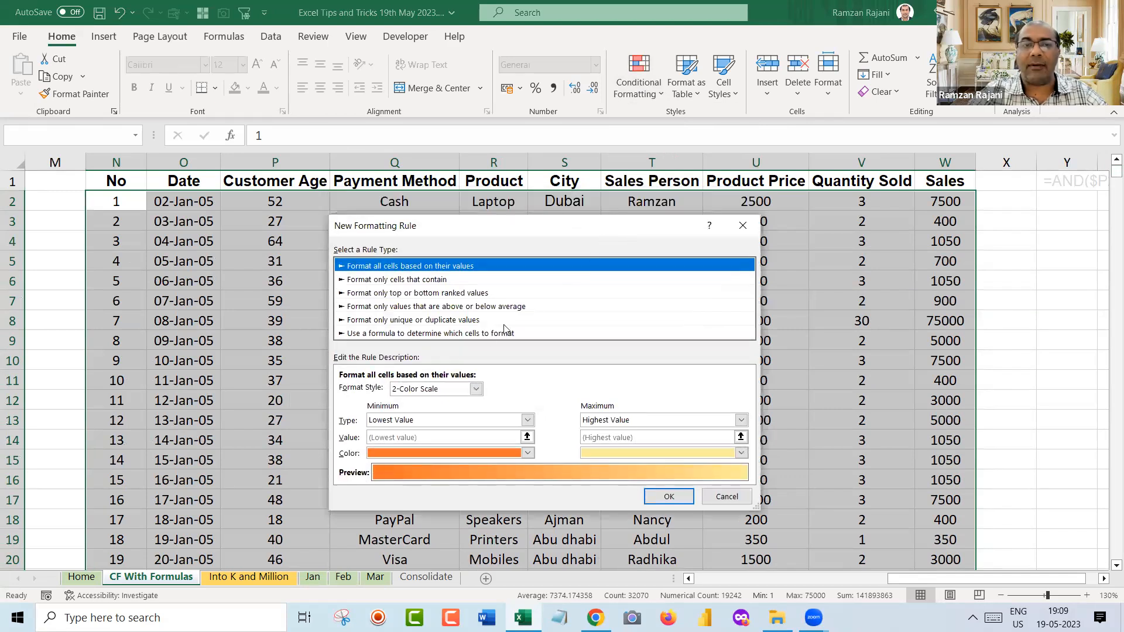
click(440, 333)
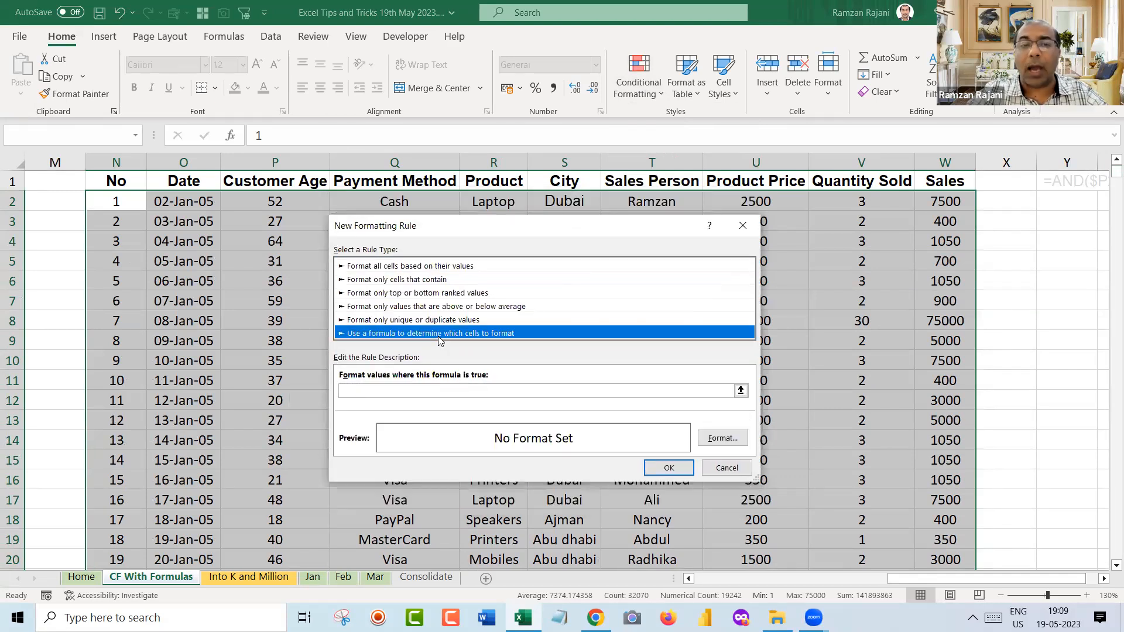
click(407, 391)
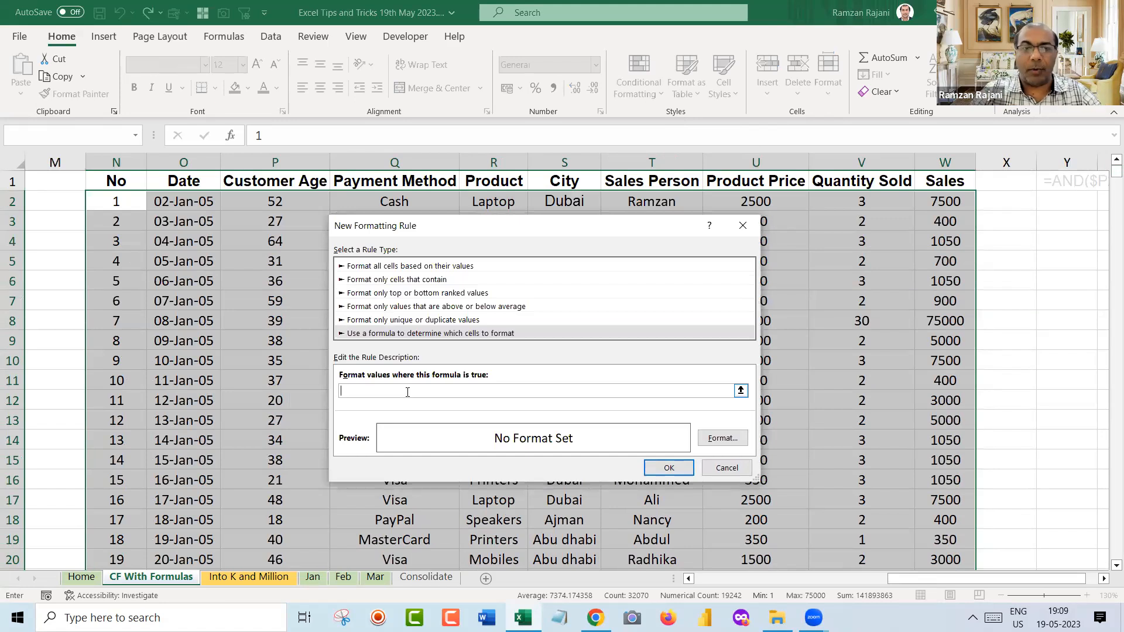
Enter the rule formula =AND($P2>50,$S2="Dubai") to match customers older than 50 in Dubai
text(=AND()
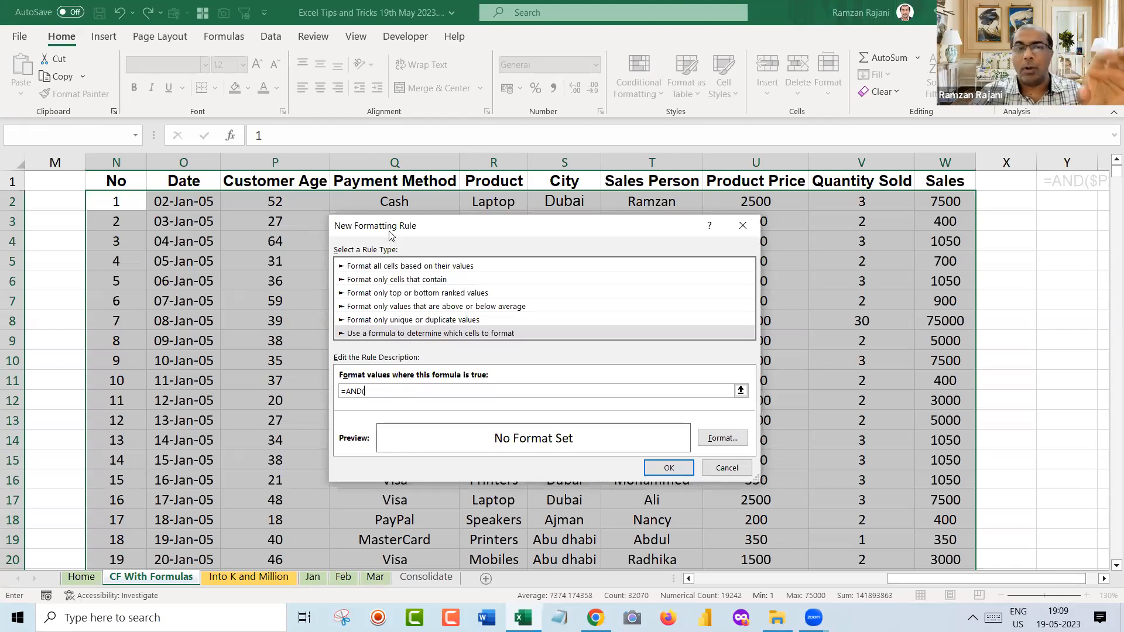
text($)
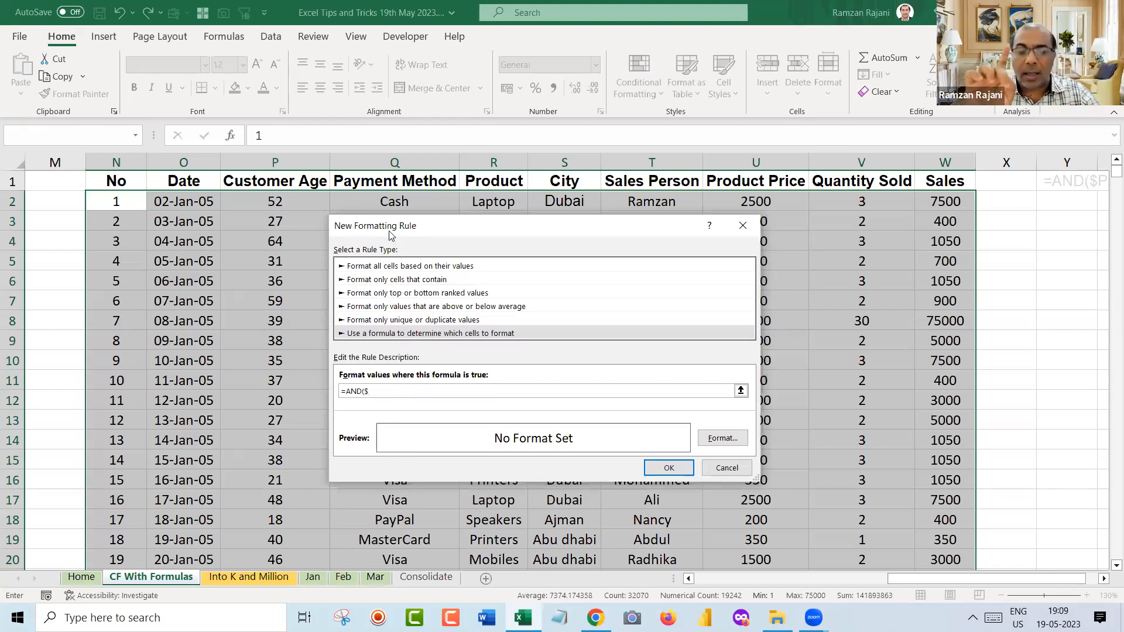
text(P2>50)
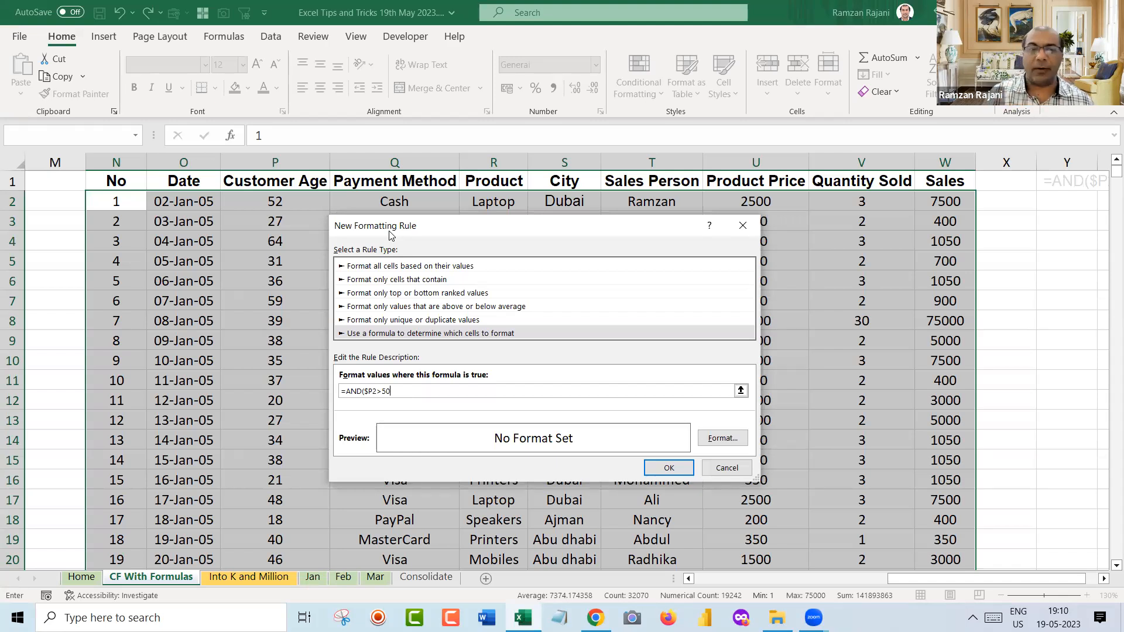
text(,)
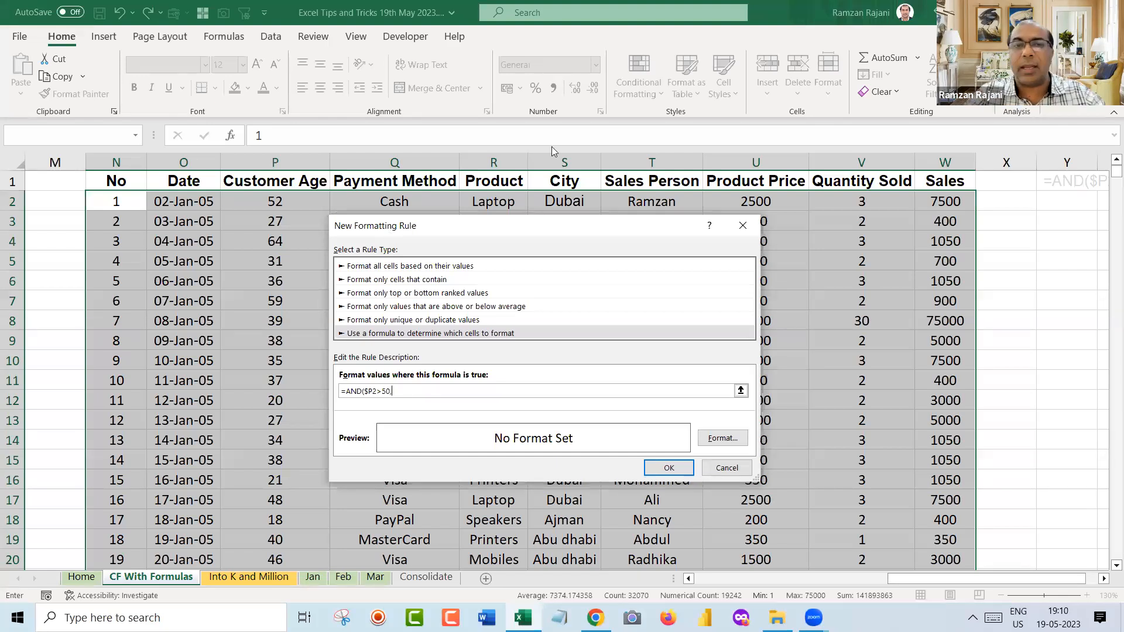
drag(544, 238, 541, 290)
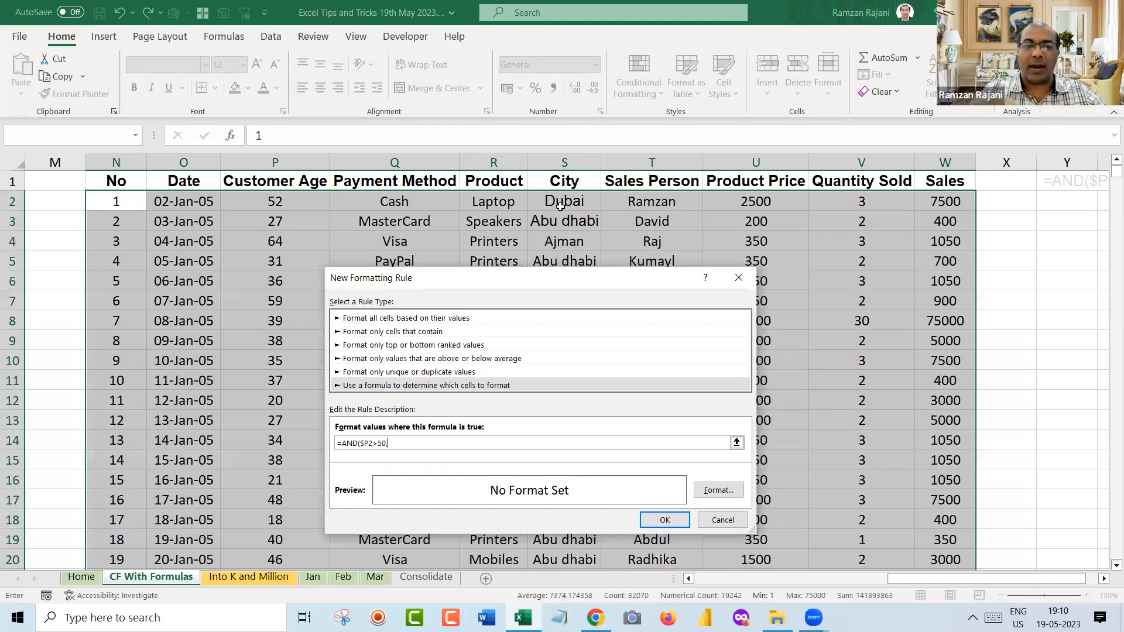
text($)
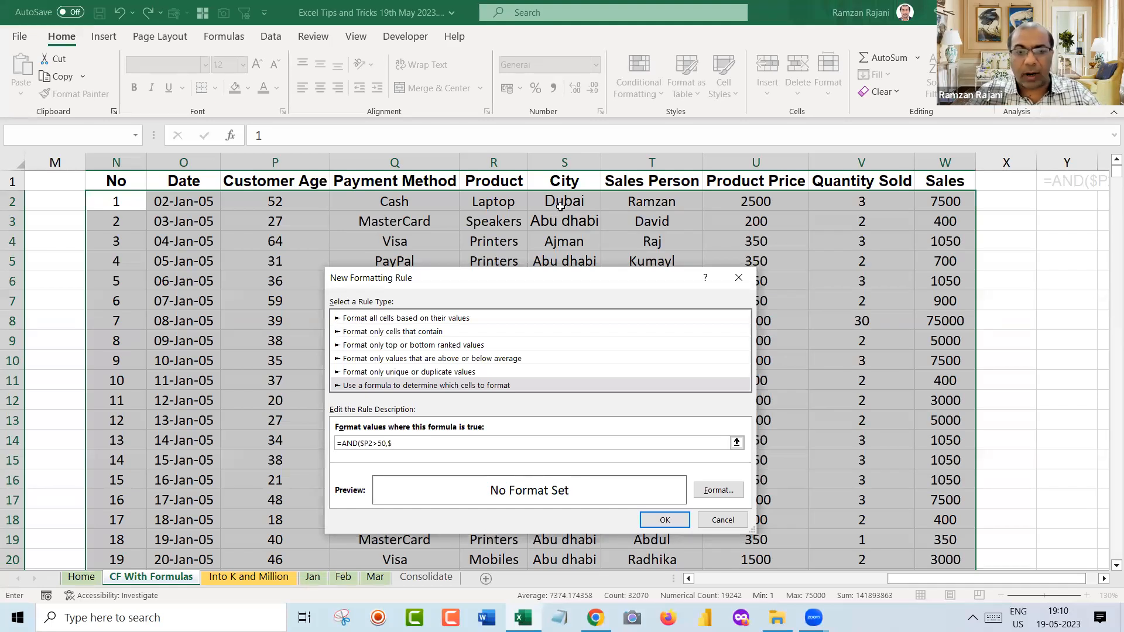
text(S)
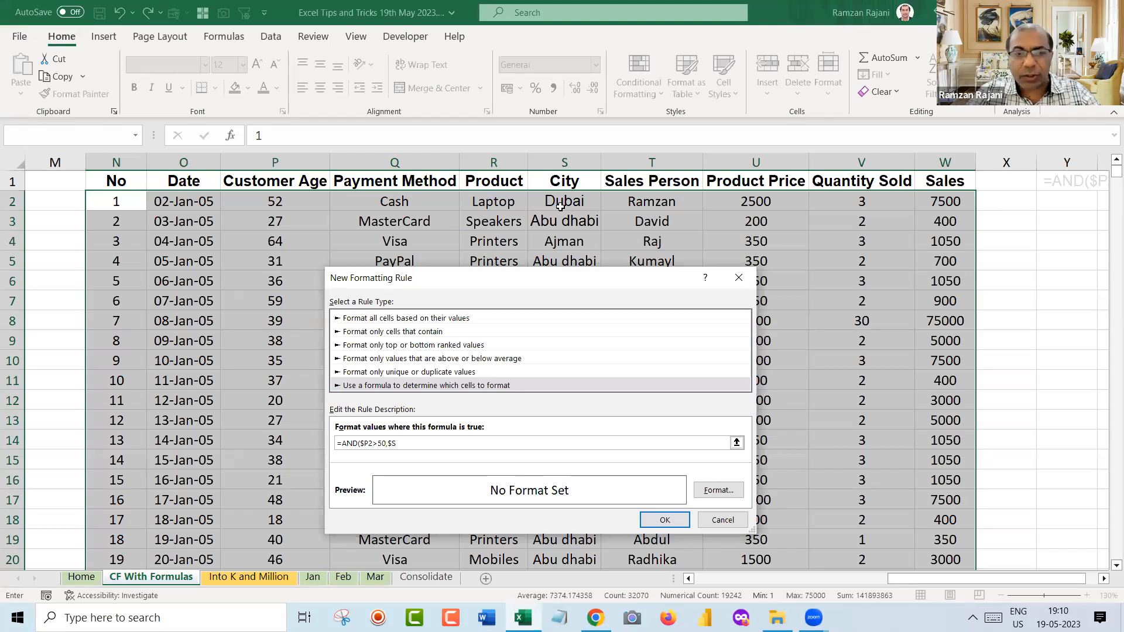
text(2="Dubai)
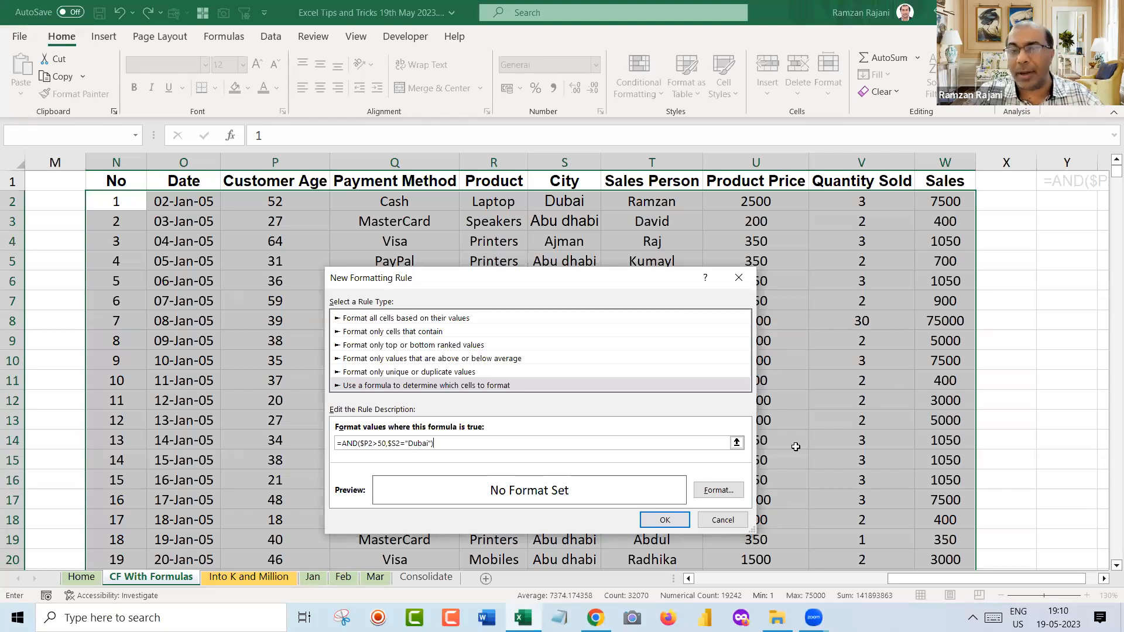
Give the rule the lightest gold background fill and apply it to the second table
click(718, 491)
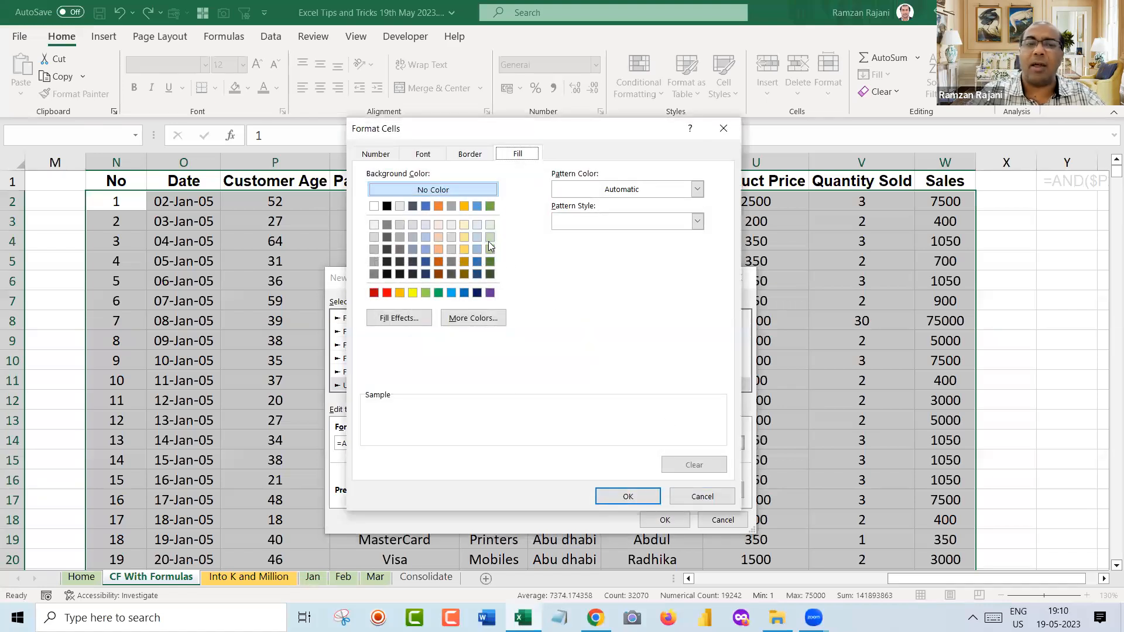
click(464, 238)
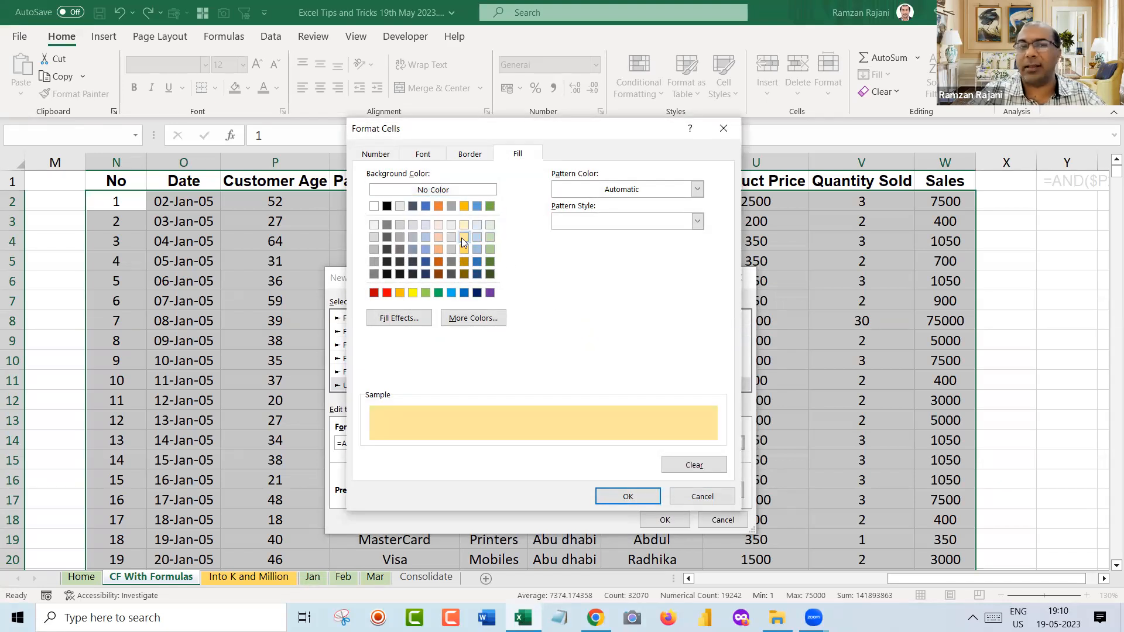
click(463, 225)
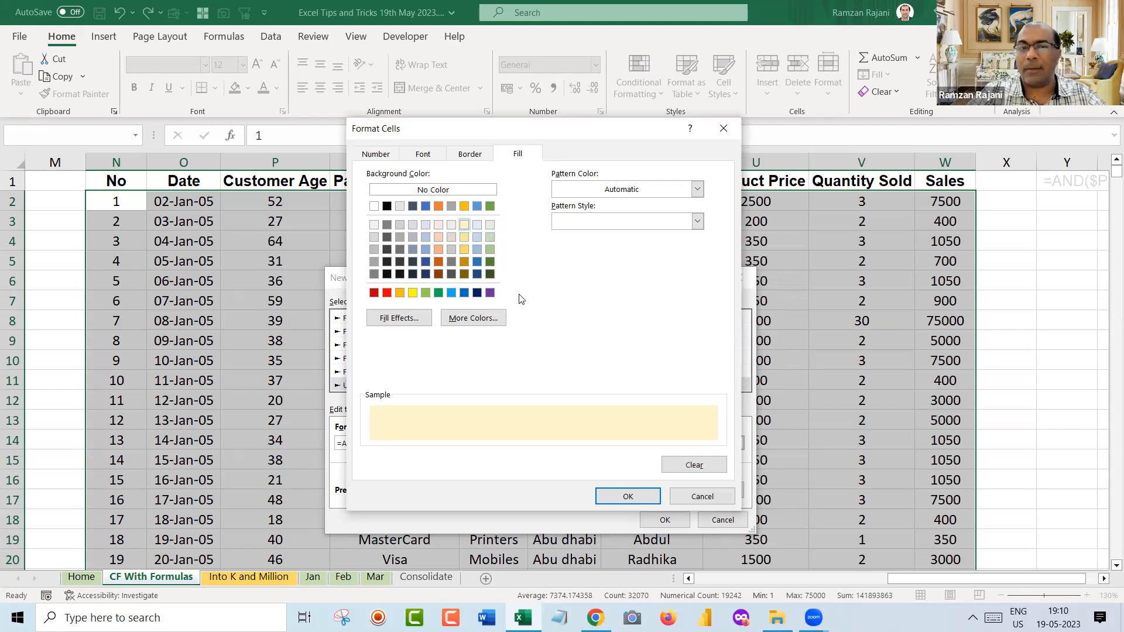
click(624, 497)
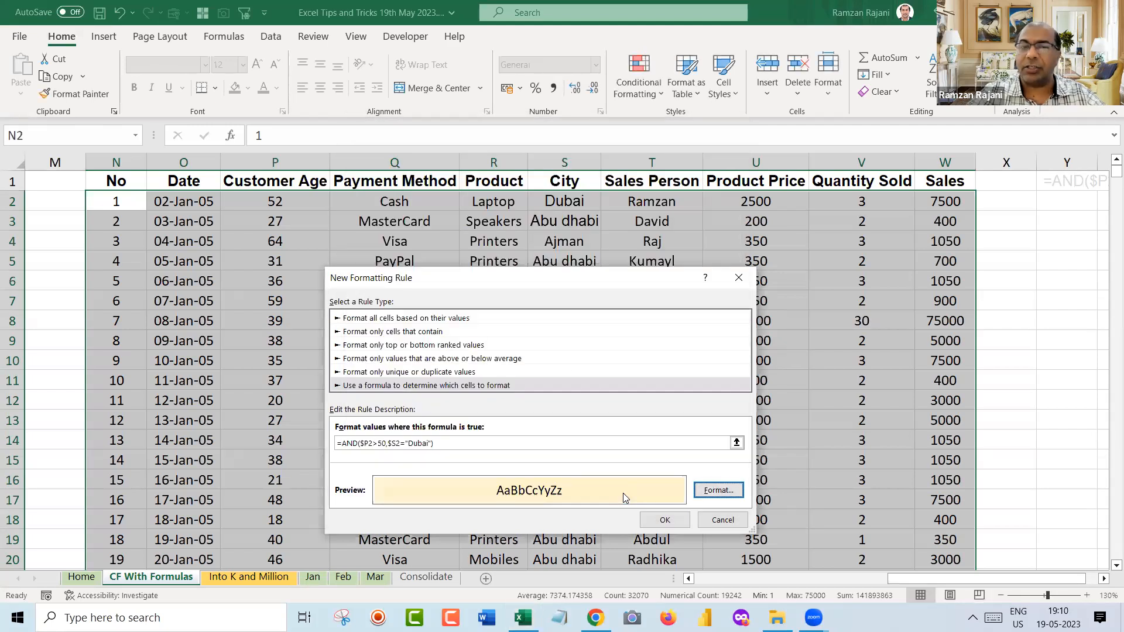
click(662, 529)
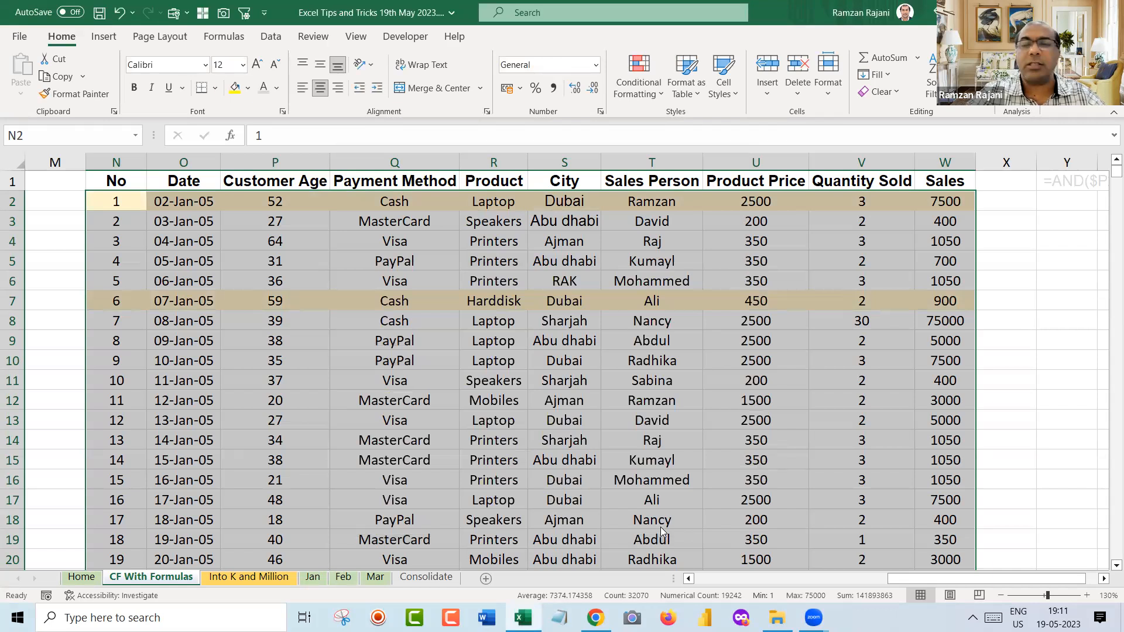
Compare the Customer Age and City values in rows 2, 4, 7 and 10 against the two AND conditions
click(303, 276)
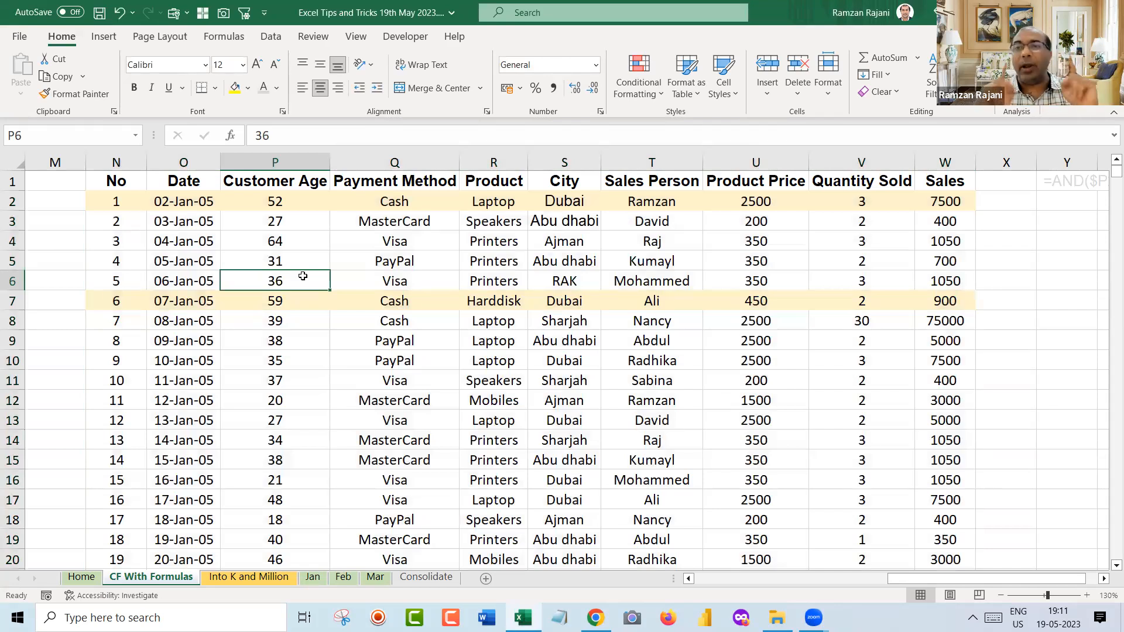
click(287, 202)
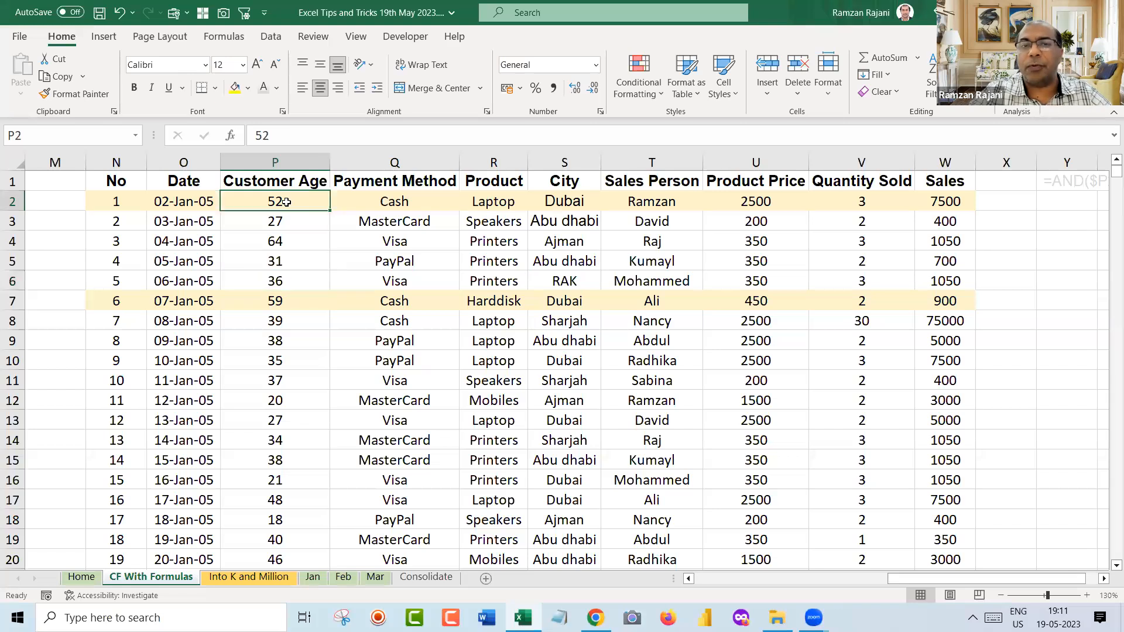
ctrl+click(568, 199)
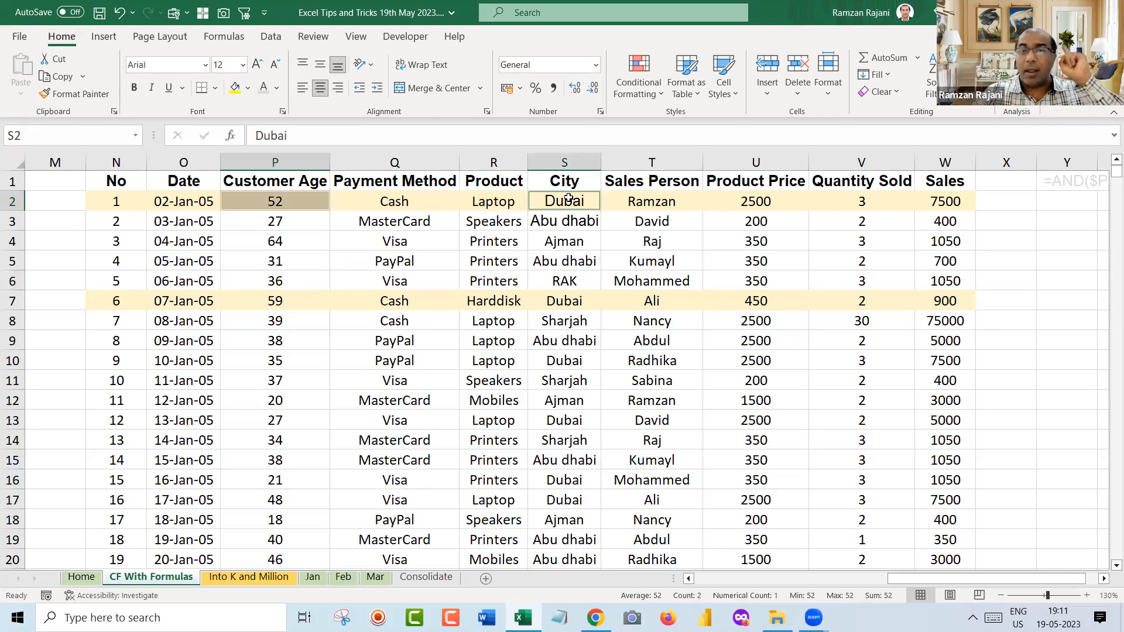
click(297, 246)
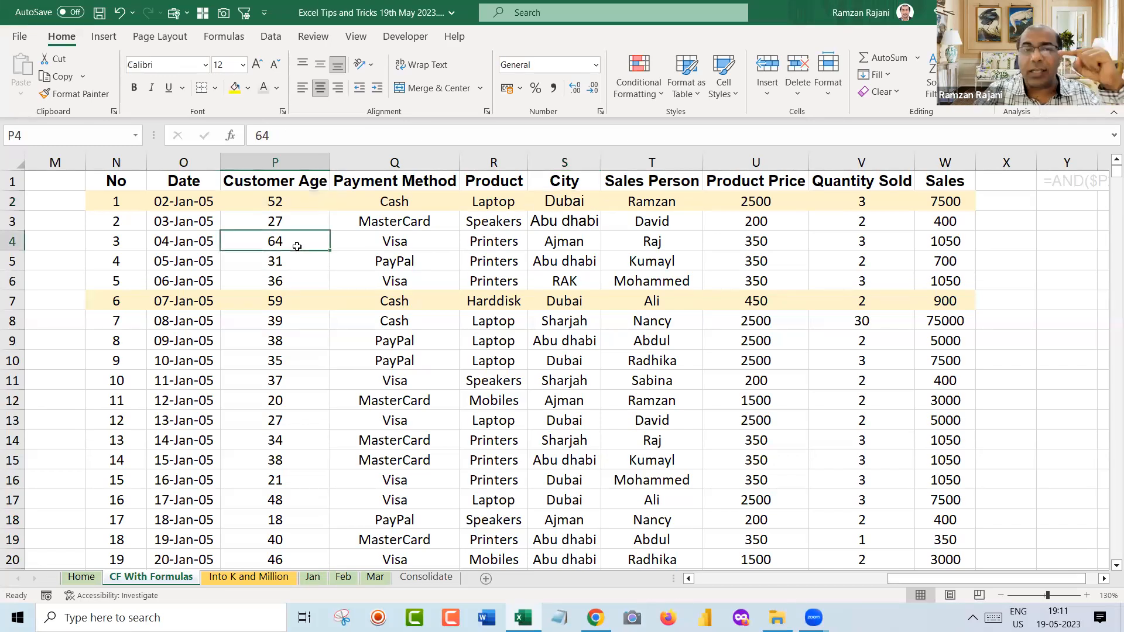
ctrl+click(550, 241)
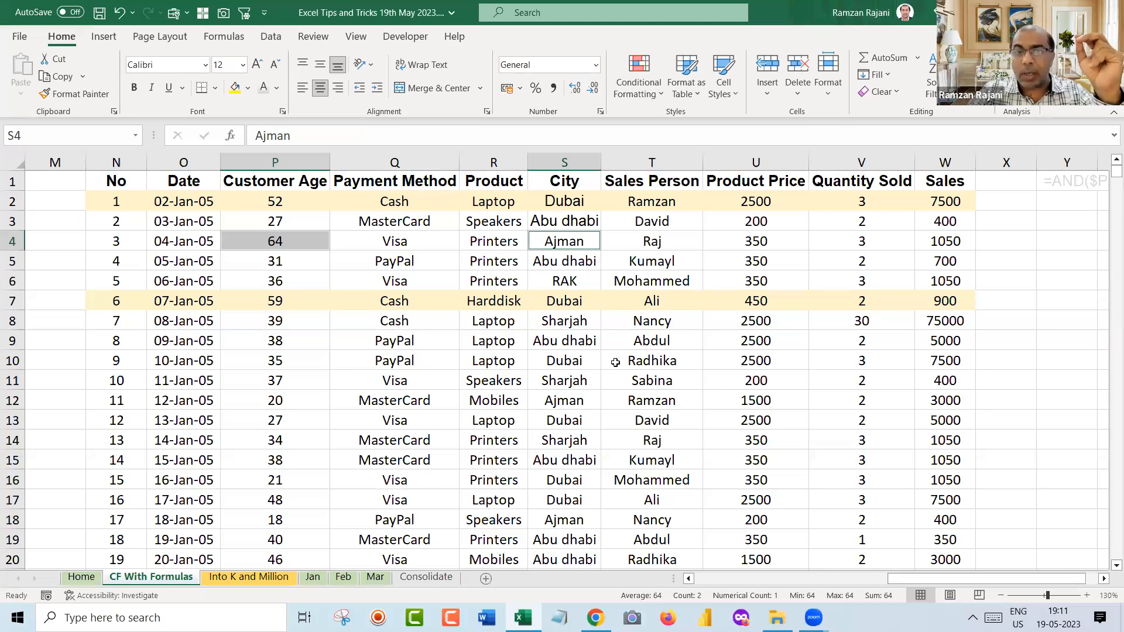
click(578, 367)
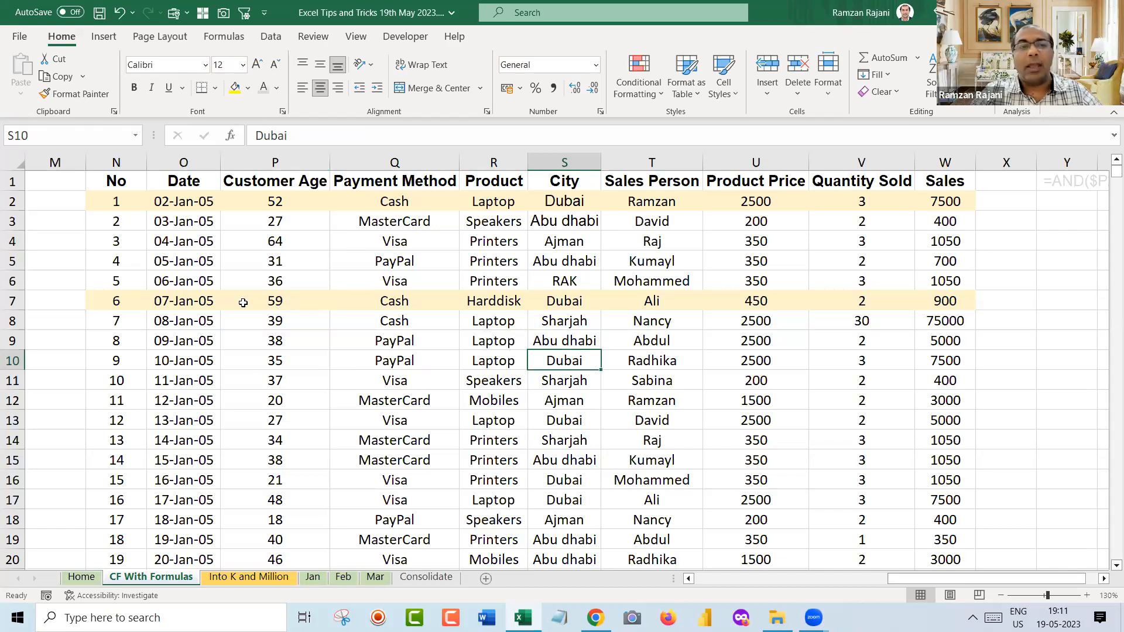
click(276, 300)
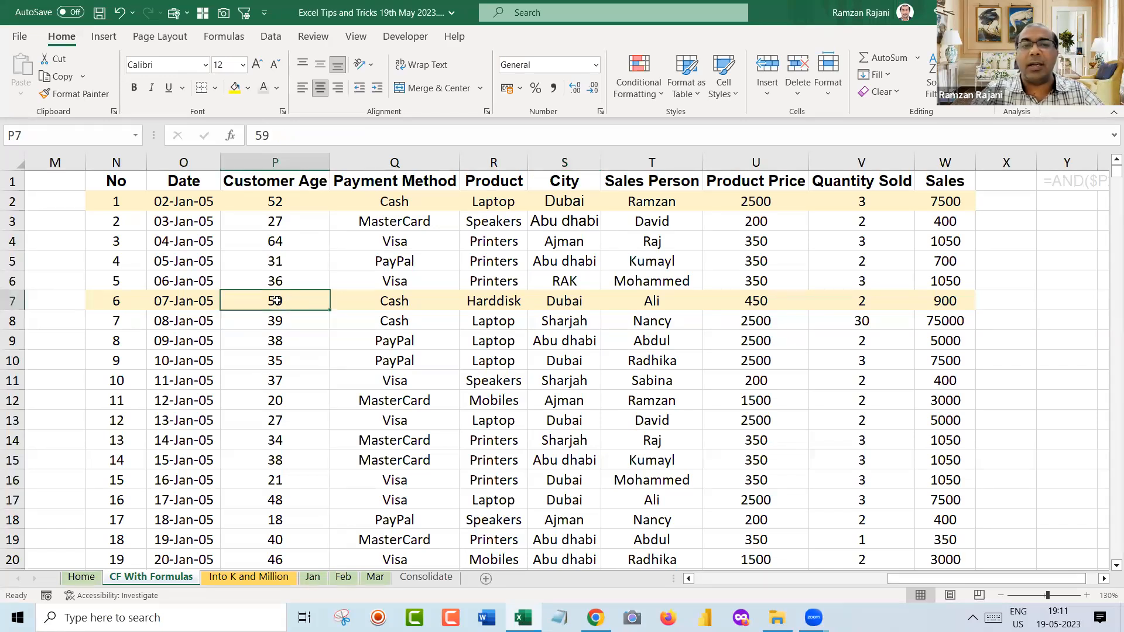
ctrl+click(564, 301)
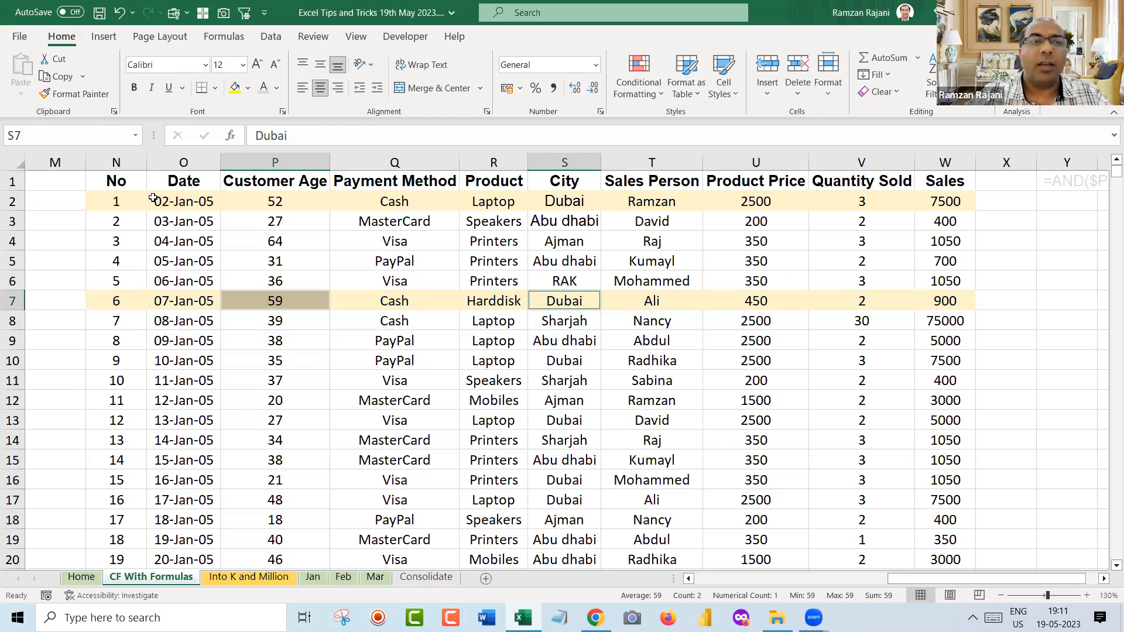
Select the second table's data from N2 to W3208 and open its existing conditional formatting rule for editing
click(132, 201)
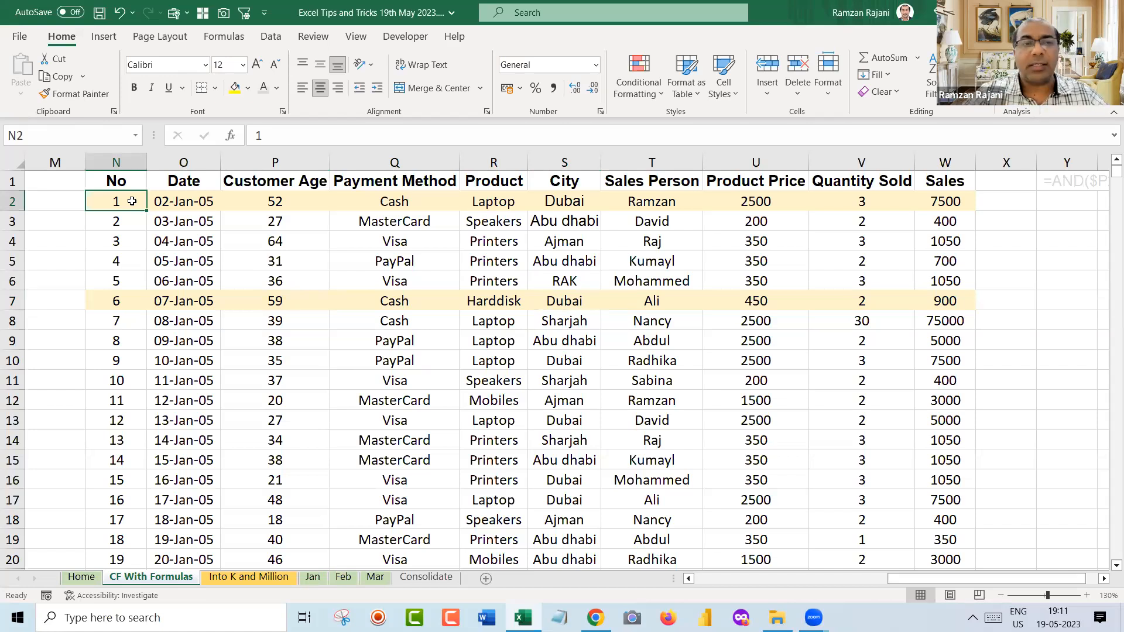
key(ctrl+shift+Right)
key(ctrl+shift+Down)
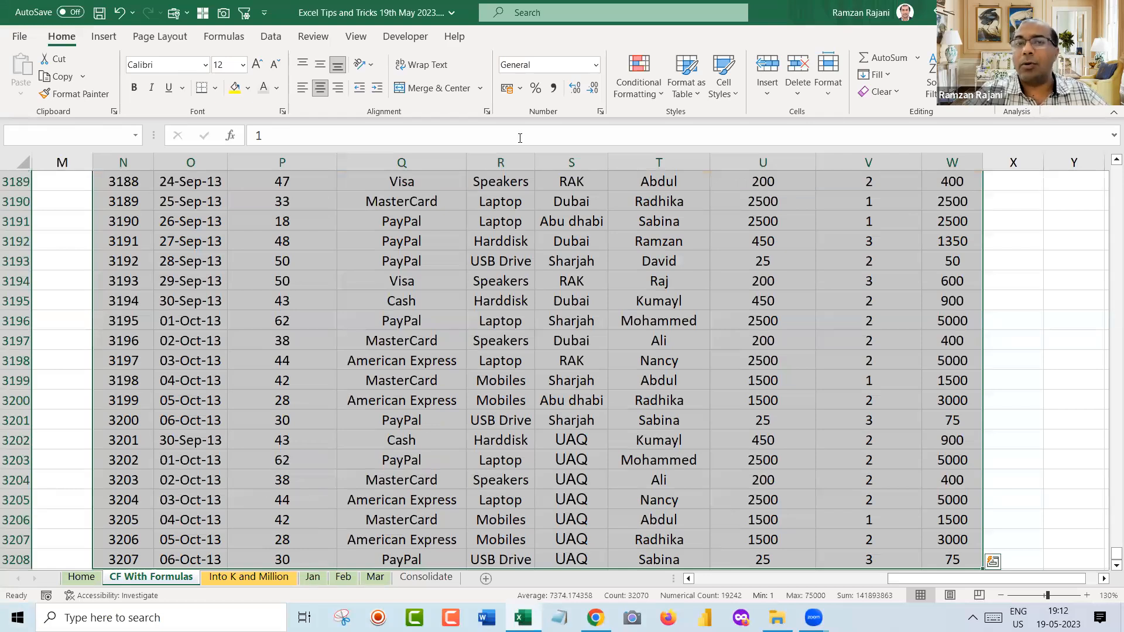
key(alt+h)
key(l)
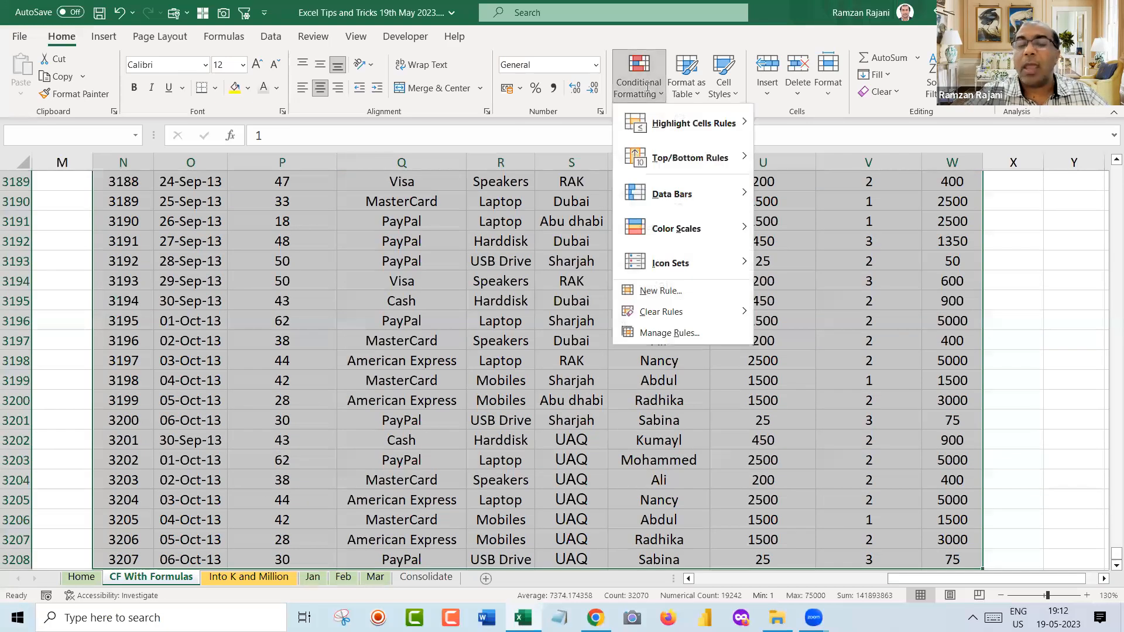
click(669, 333)
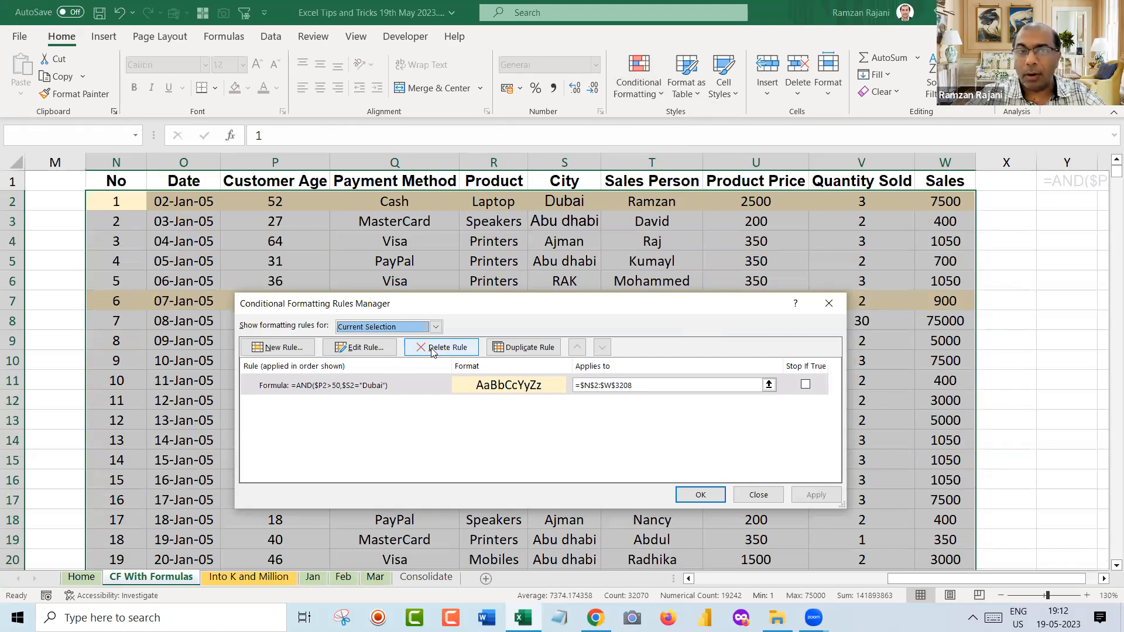
click(378, 351)
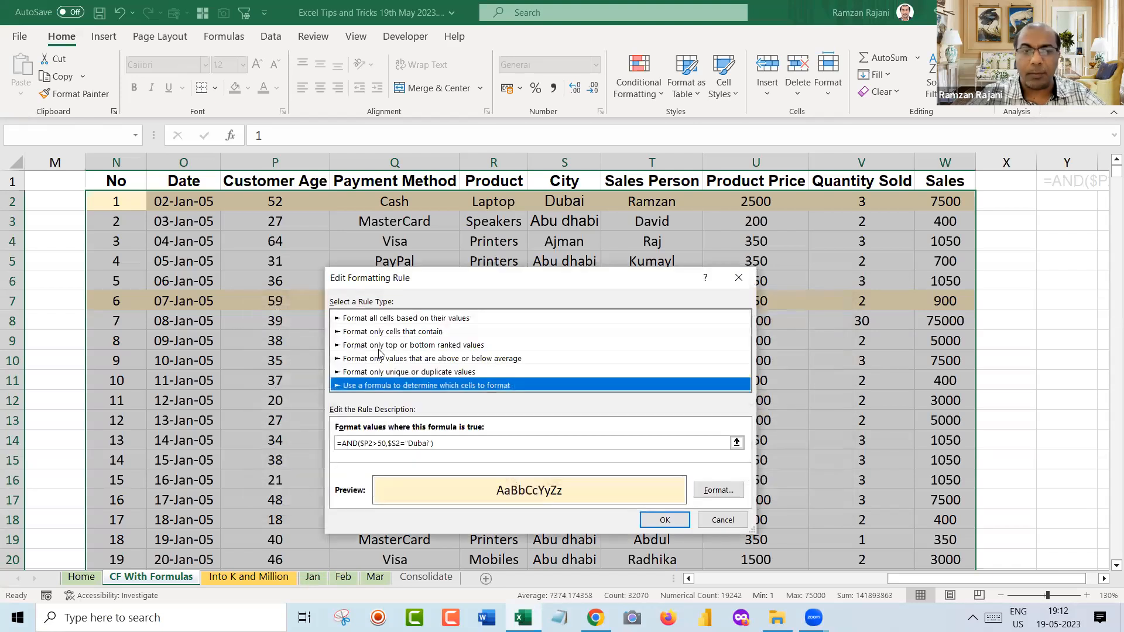
Replace AND with OR in the rule so the formula is =OR($P2>50,$S2="Dubai"), and apply the change
click(355, 444)
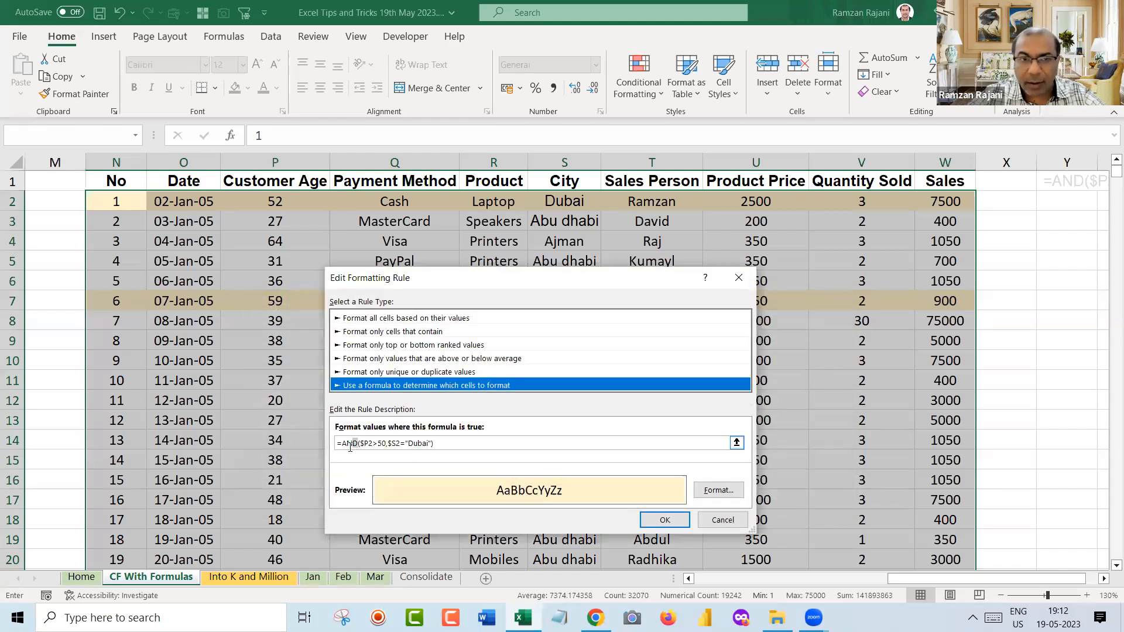
key(shift+End)
double_click(344, 443)
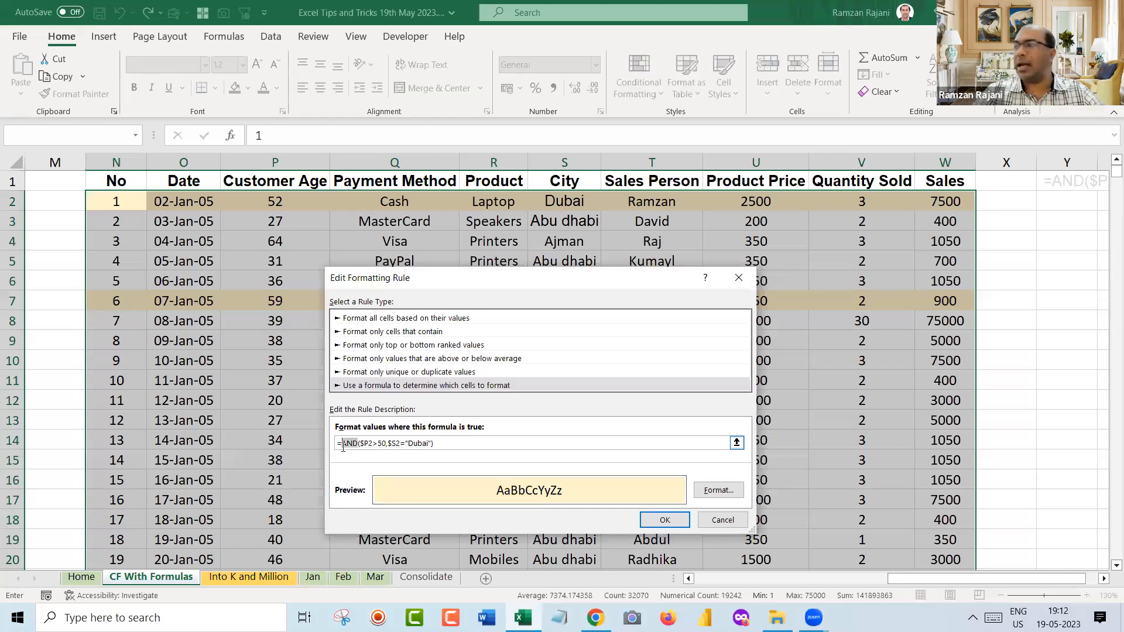
text(OR)
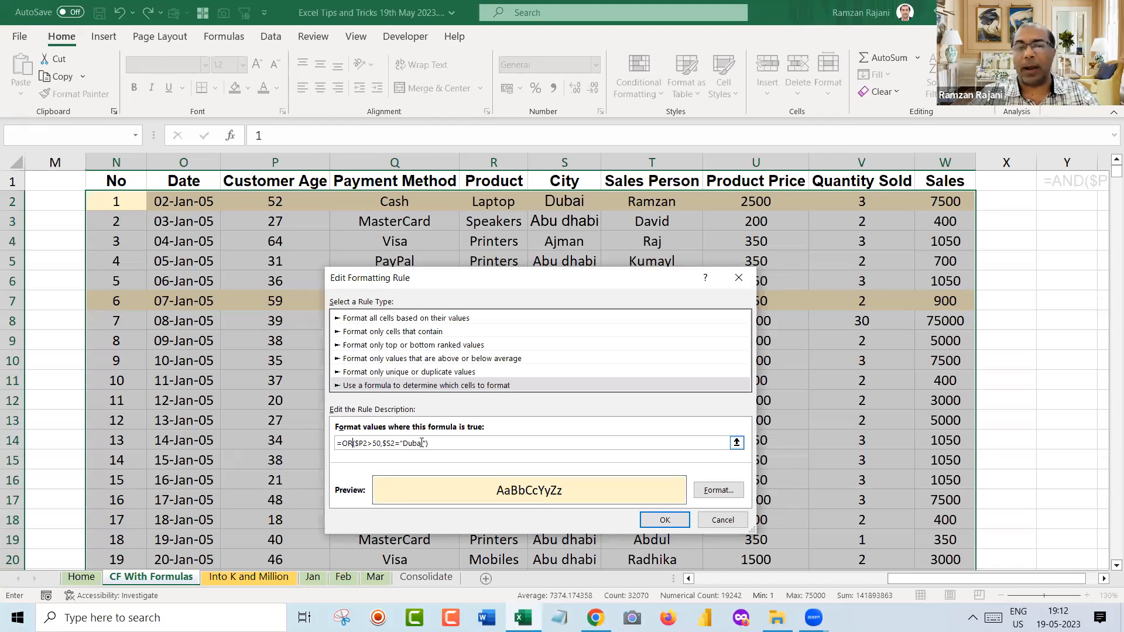
click(659, 520)
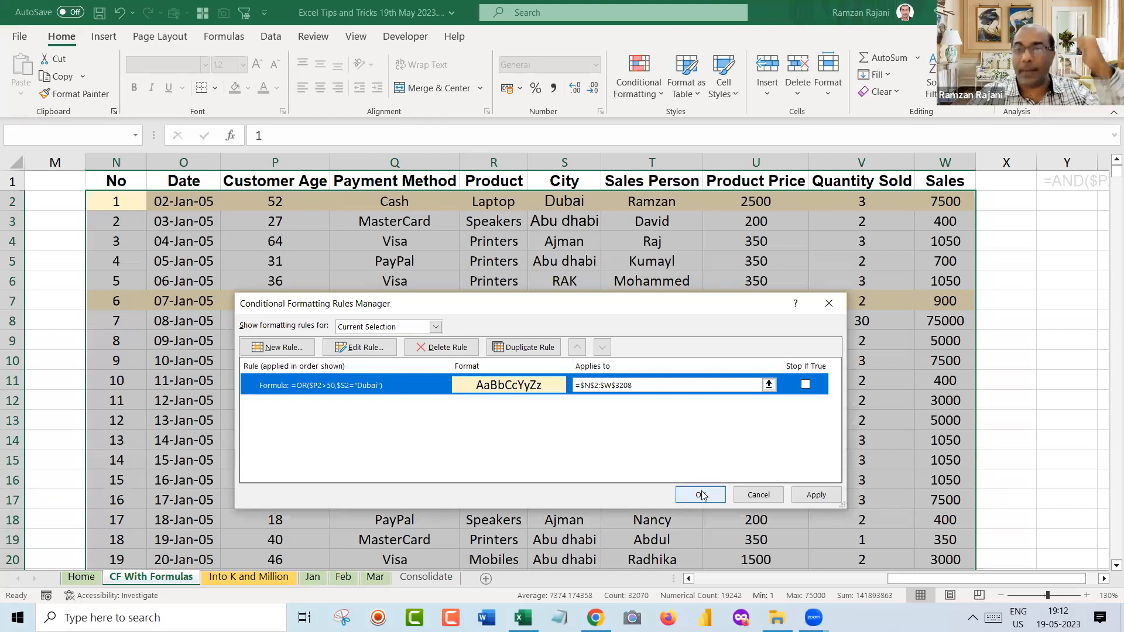
click(700, 495)
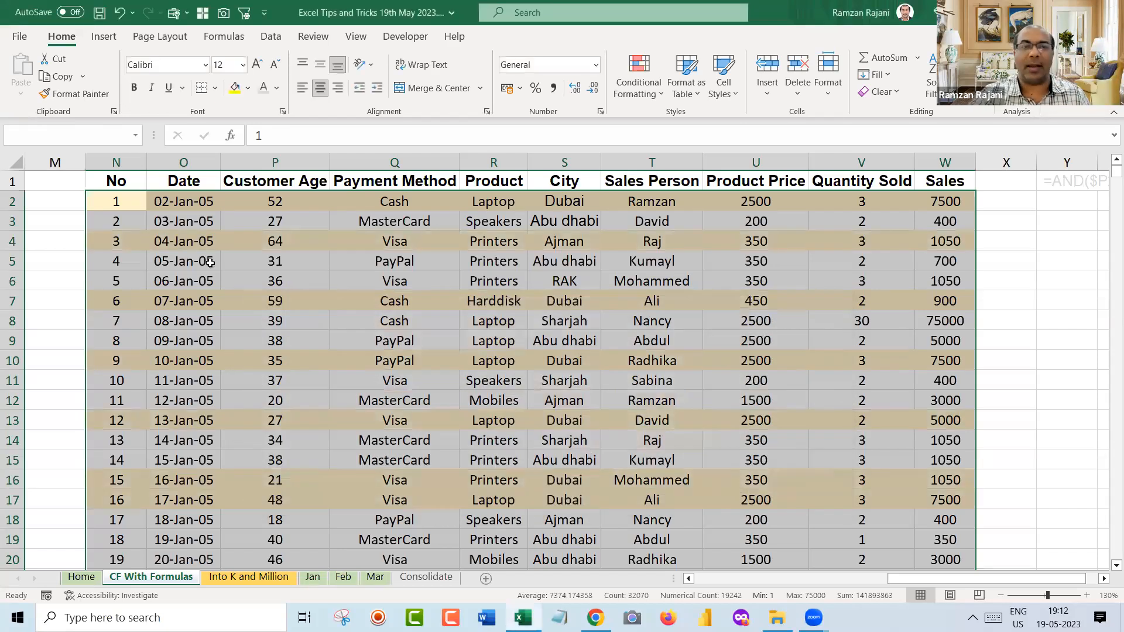
Check the Customer Age and City values in rows 4 and 10 against the OR conditions
click(277, 244)
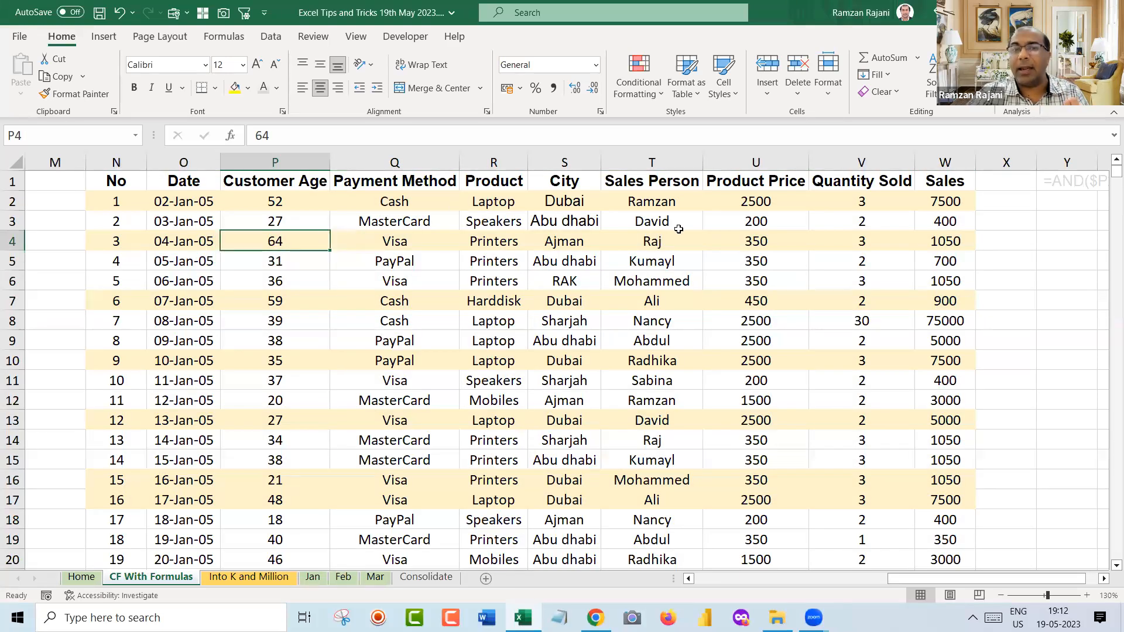
click(574, 245)
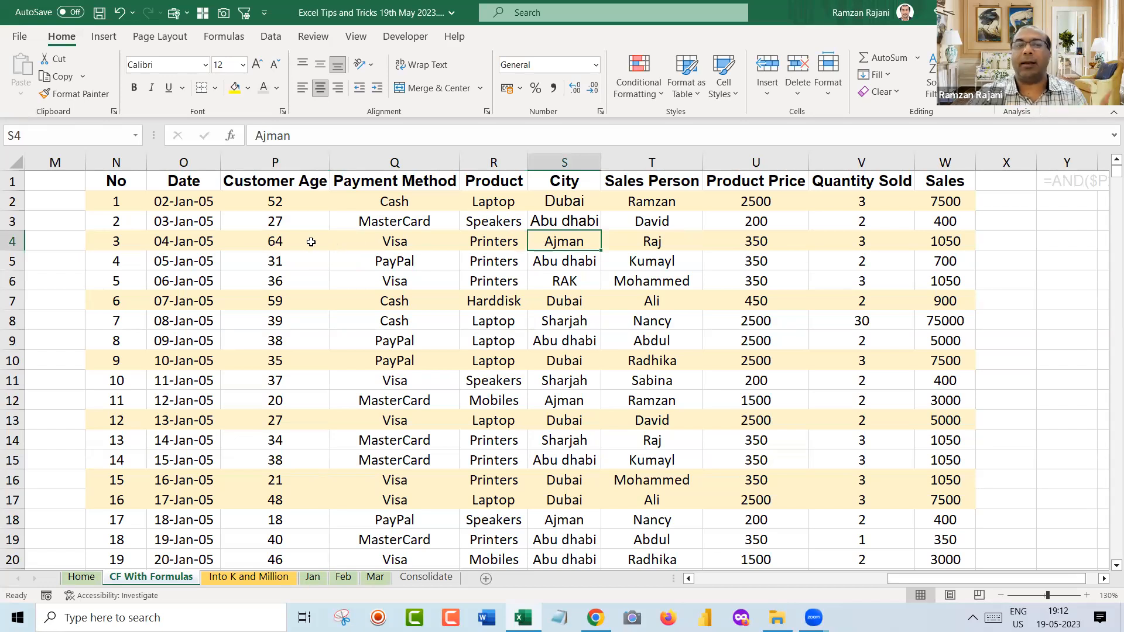
click(319, 368)
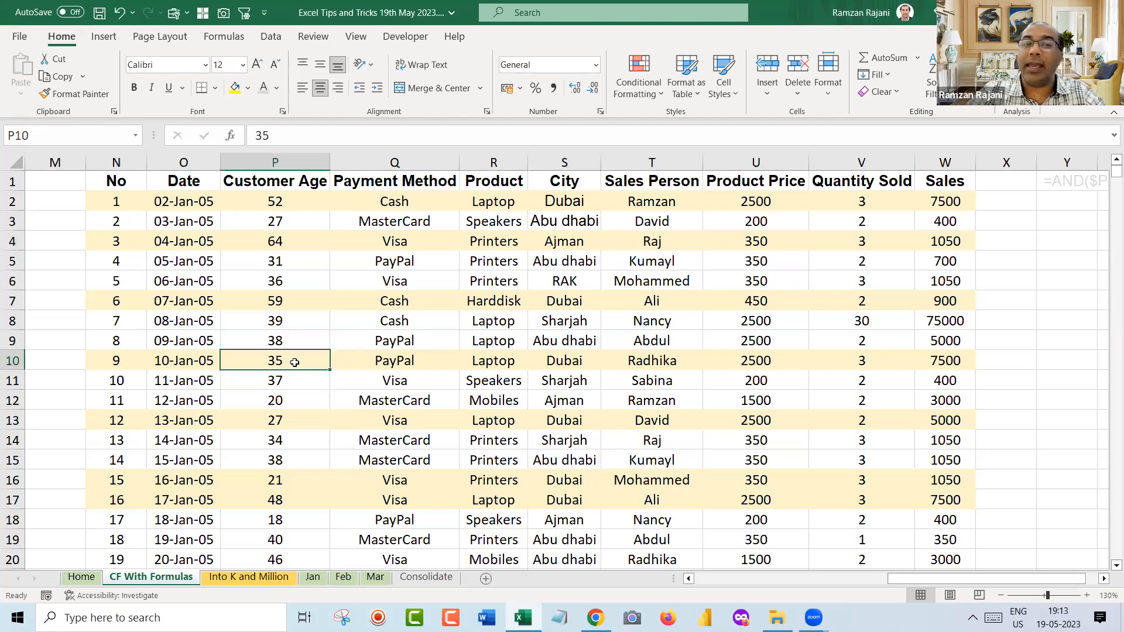
click(573, 356)
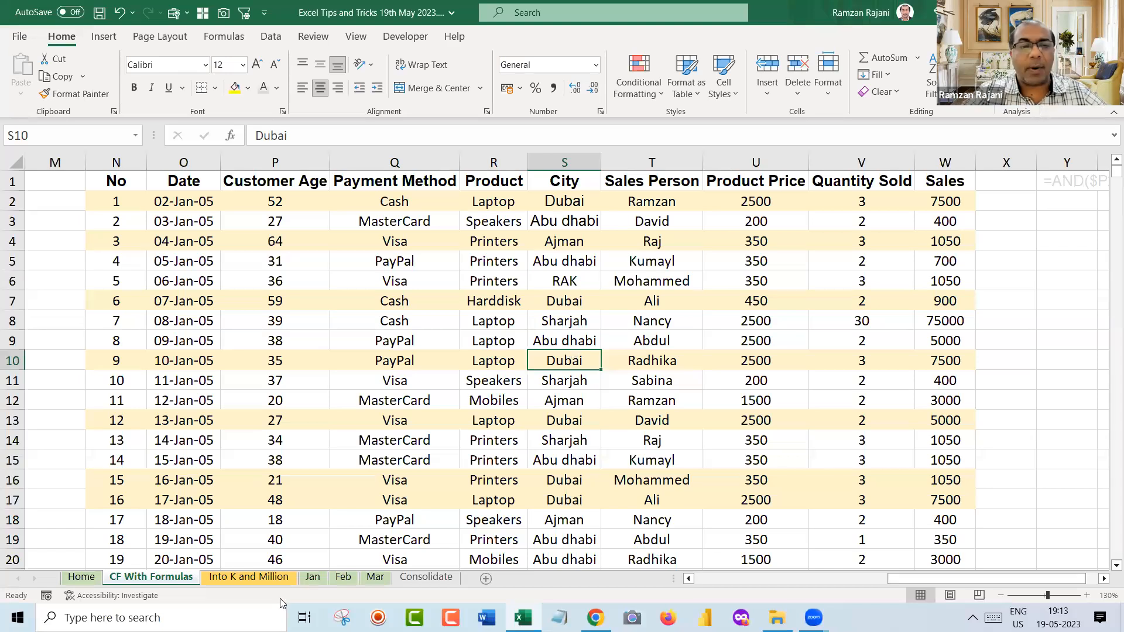
On the Into K and Million sheet, enter the shortcut notes "Alt F1" in F2 and "Alt fn F1" in F3
click(256, 580)
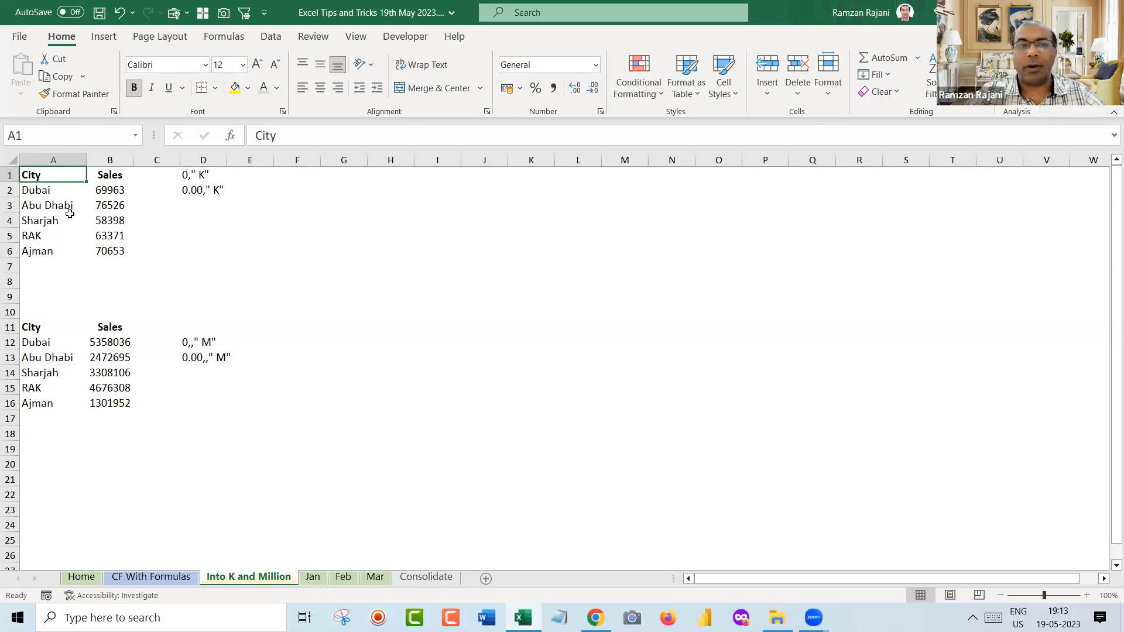
click(286, 183)
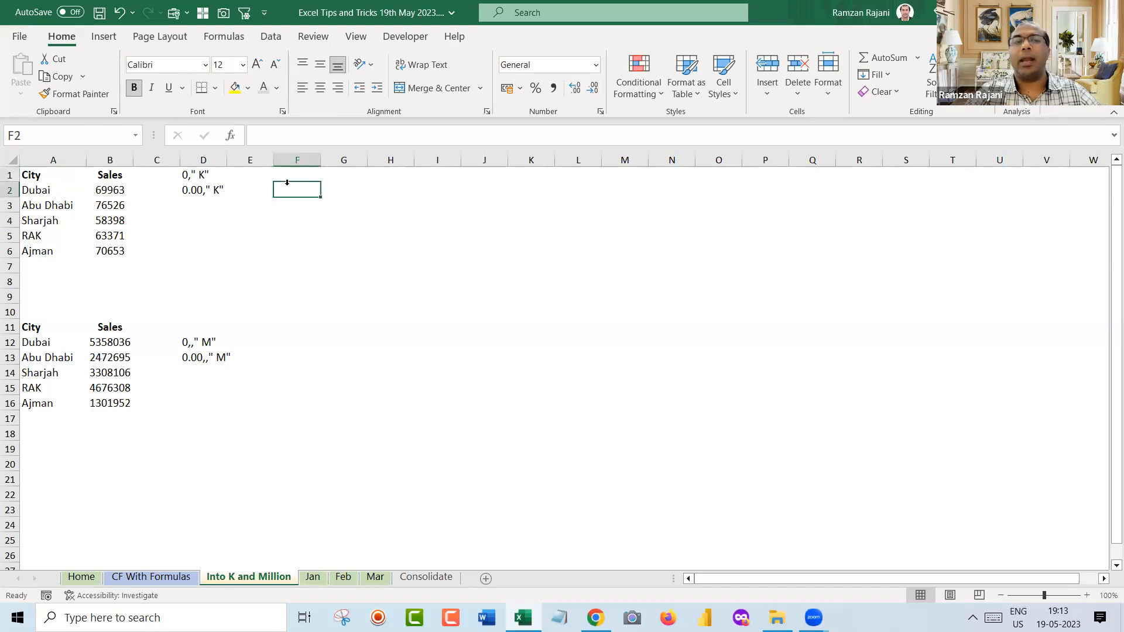
text(Alt F1)
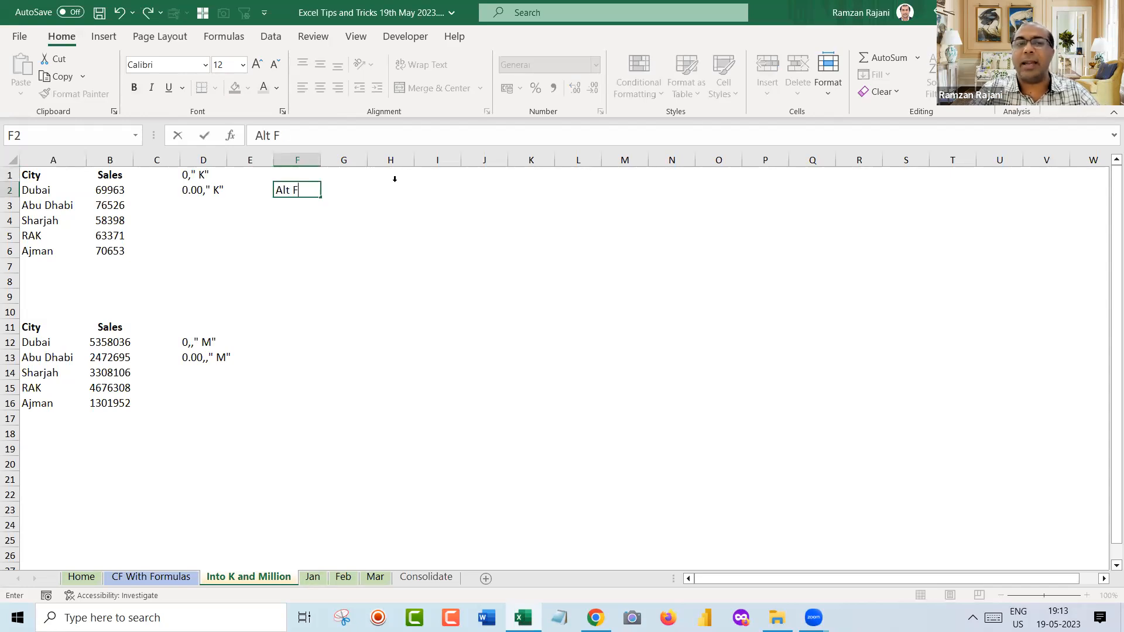
key(Return)
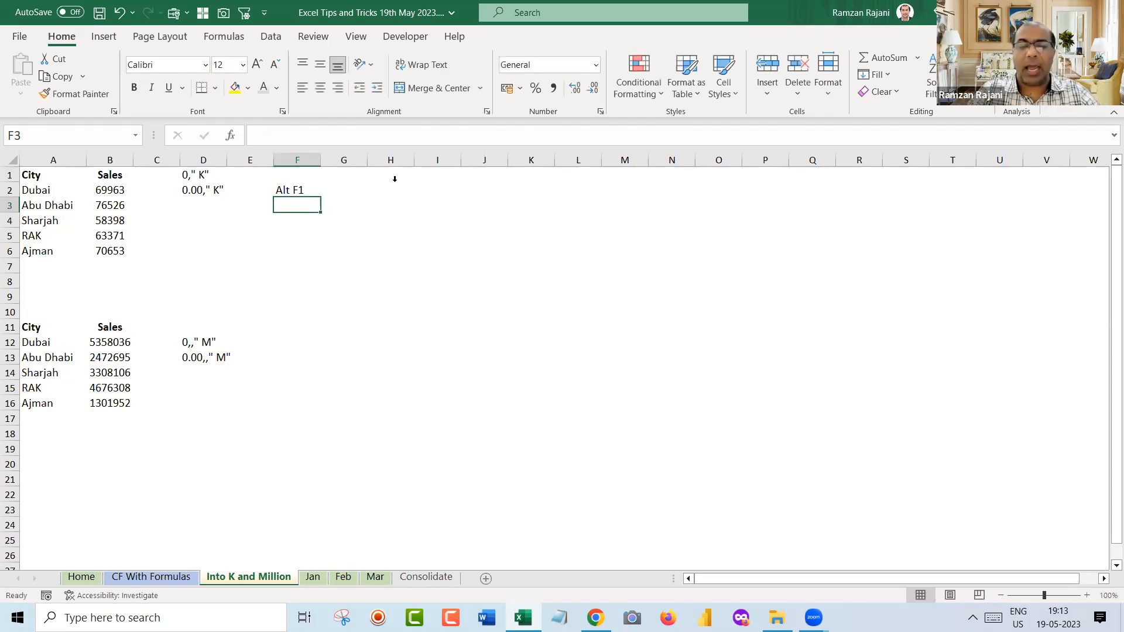
text(Alt fn F1)
key(Return)
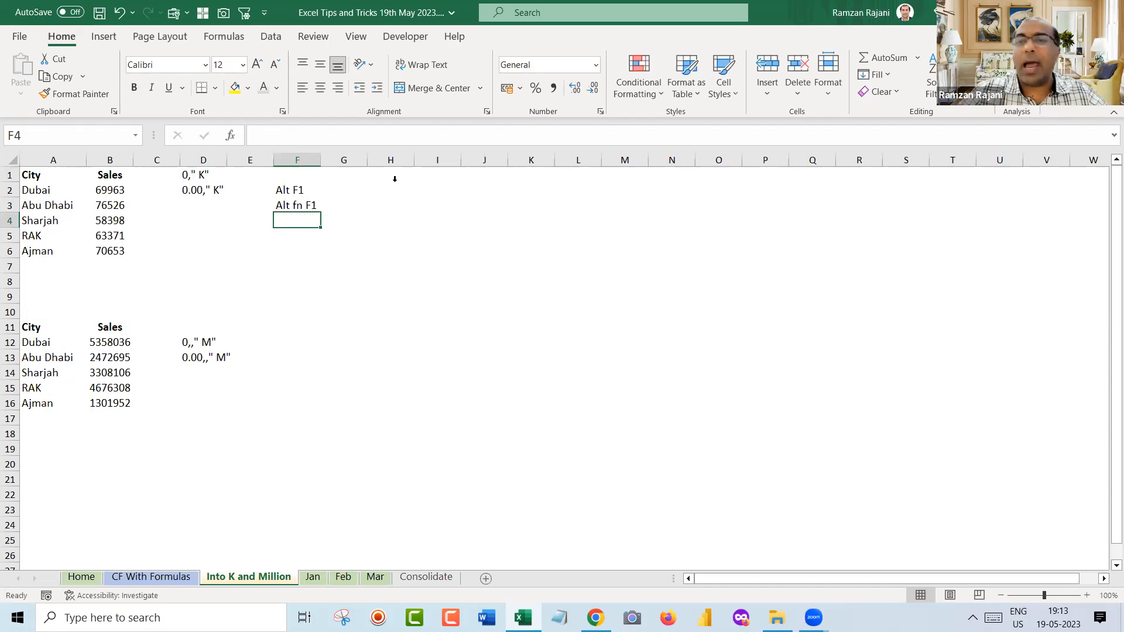
Create a default column chart from the first City and Sales table and move it up beside the notes, starting at G1
key(ctrl+Left)
key(ctrl+Left)
key(Up)
key(Down)
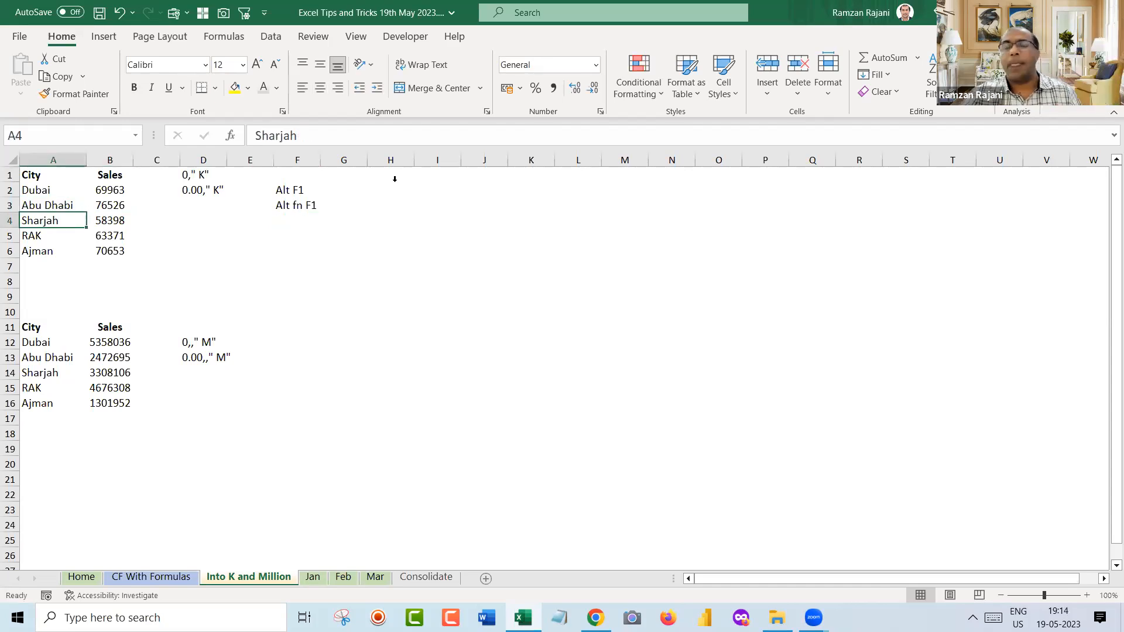
key(alt+F1)
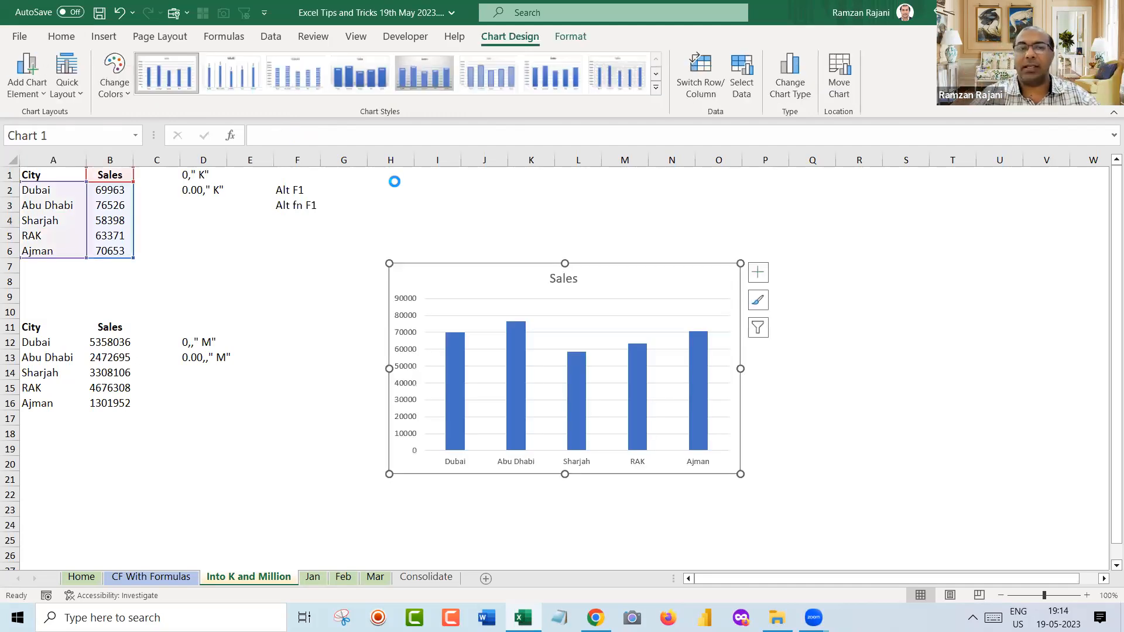
drag(459, 271, 409, 186)
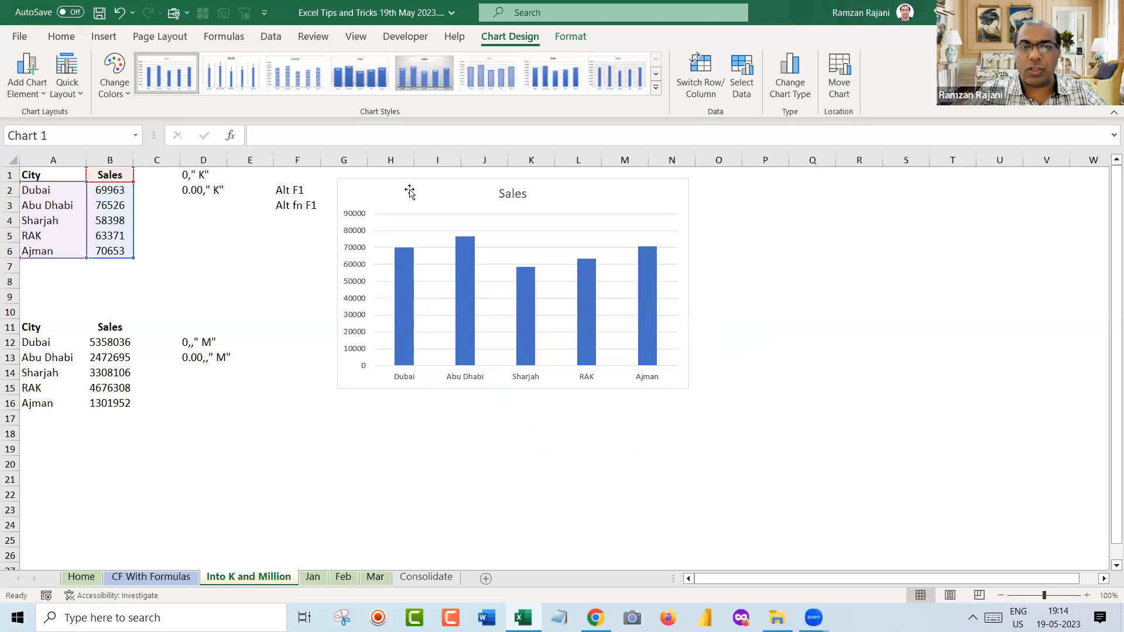
Add data labels to the Sales columns and resize the chart to span about G1 to N12
right_click(408, 264)
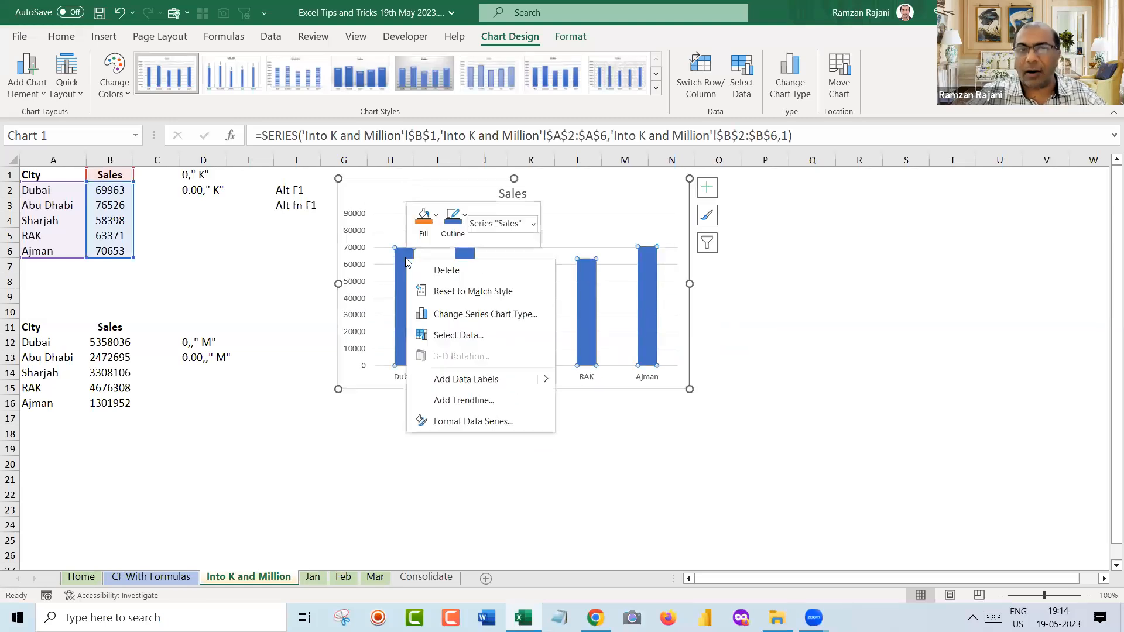
click(468, 379)
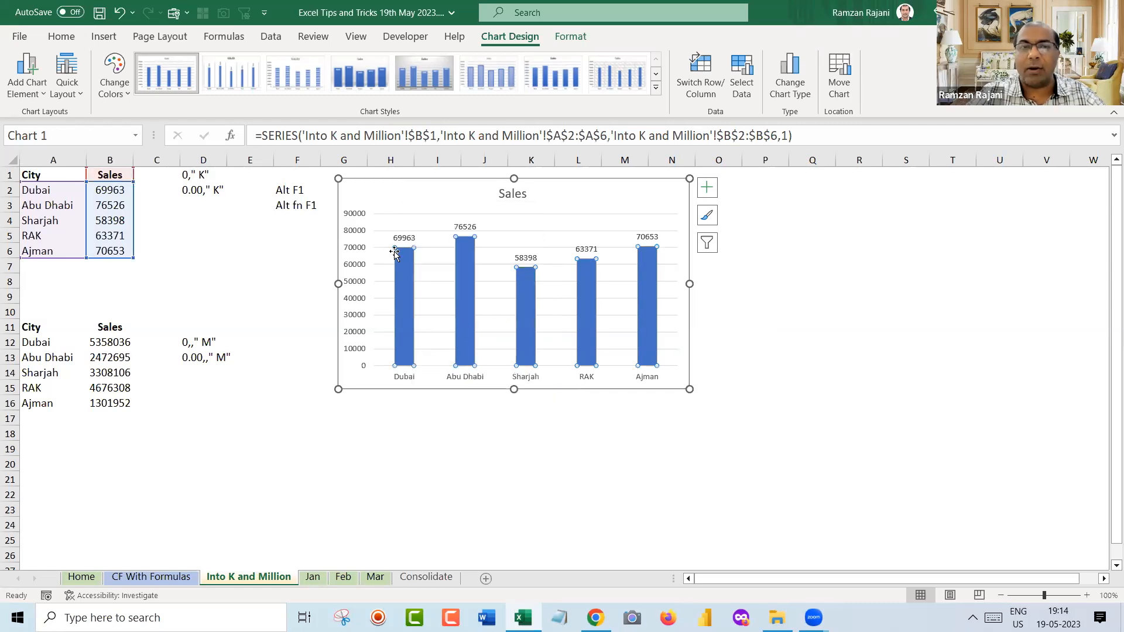
drag(690, 388, 721, 353)
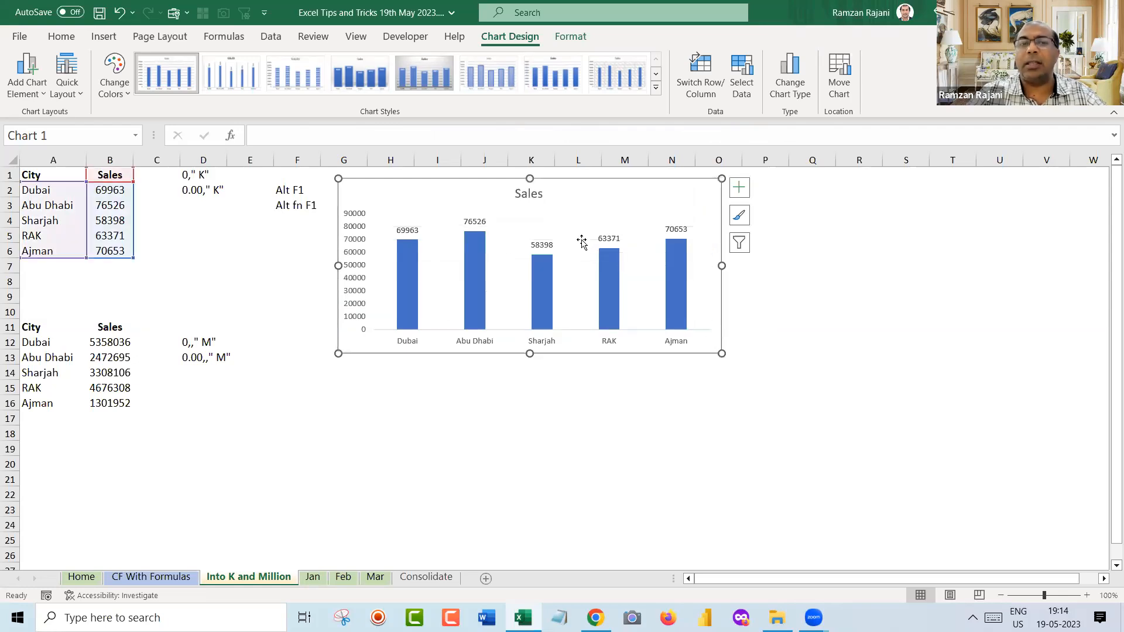
drag(720, 266, 678, 266)
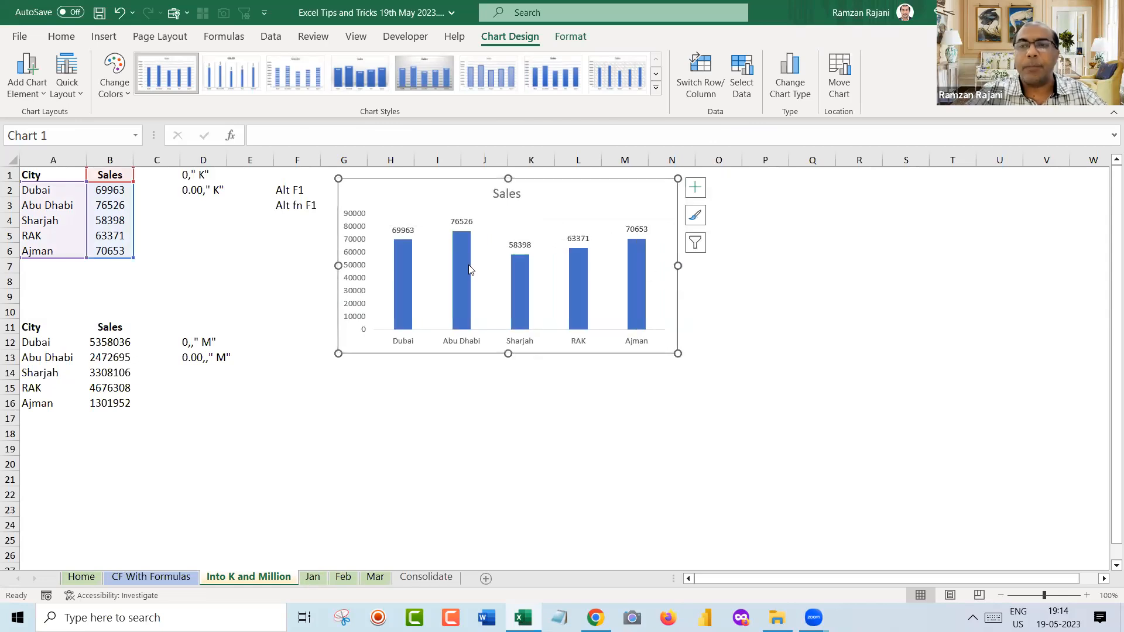
Remove the vertical value axis from the Sales column chart
mouse_move(469, 269)
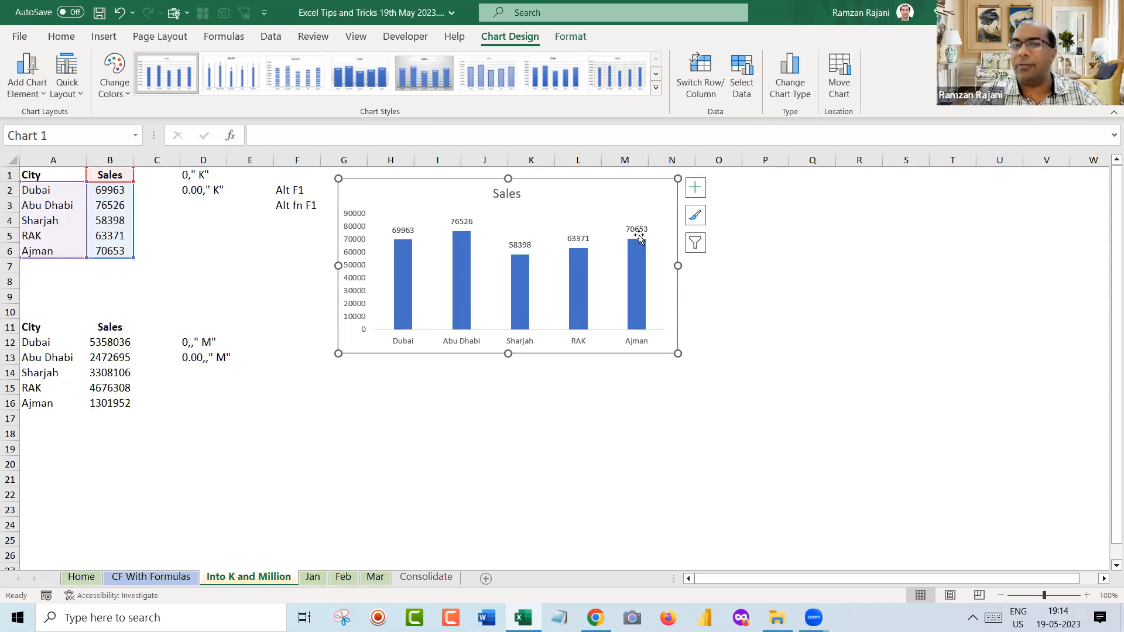
click(363, 264)
key(Delete)
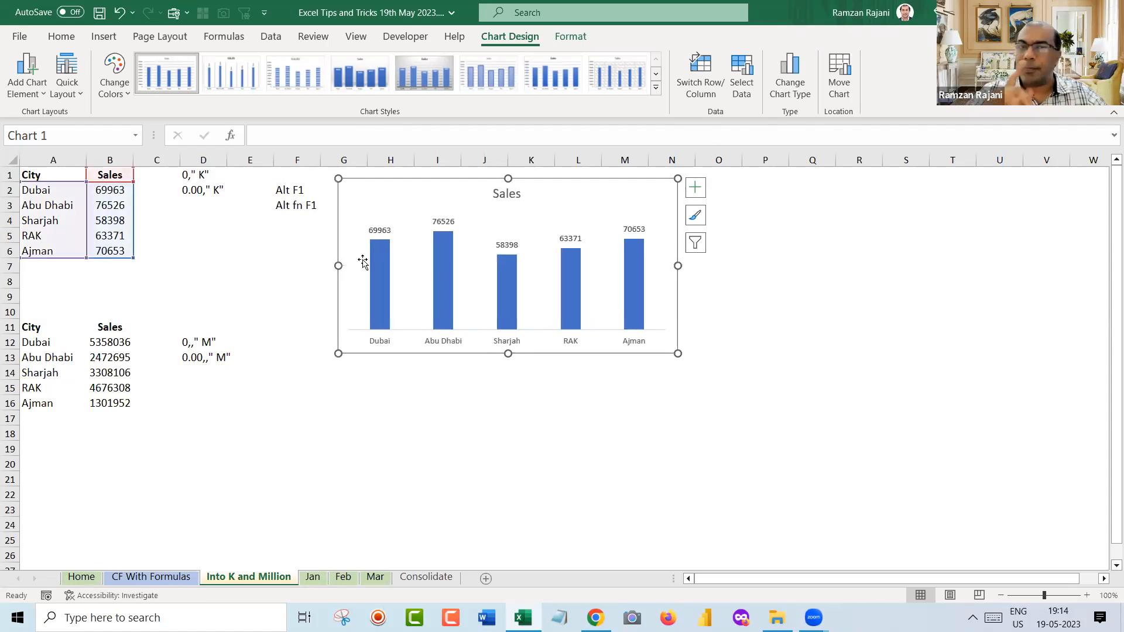
Apply the custom number format 0," K" to the first table's Sales values in B2:B6
click(102, 189)
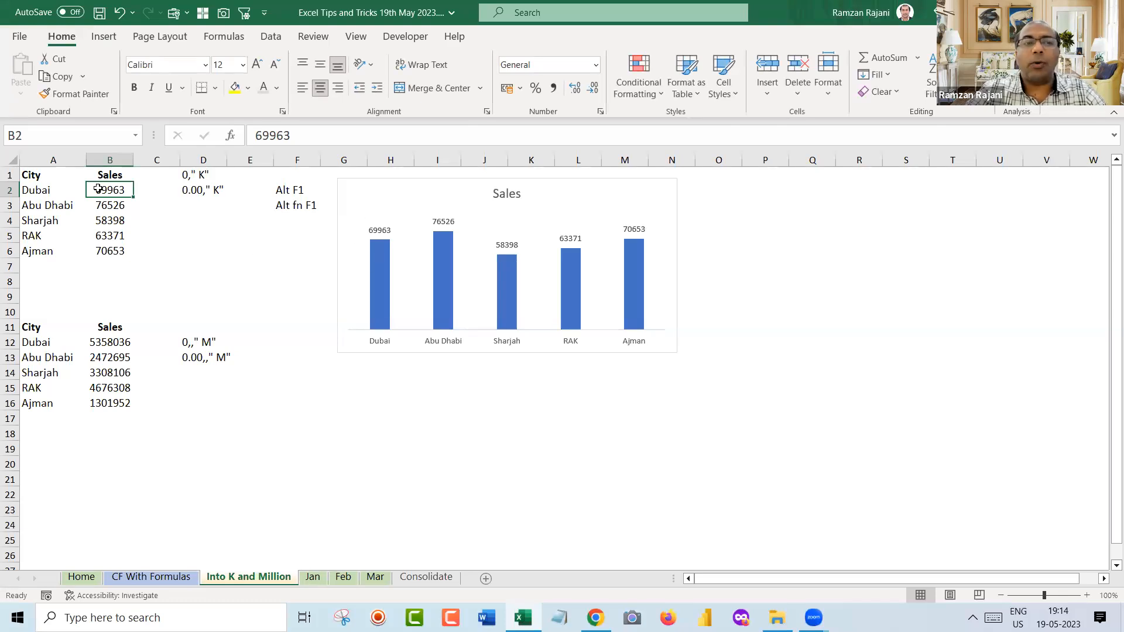
drag(100, 192, 107, 252)
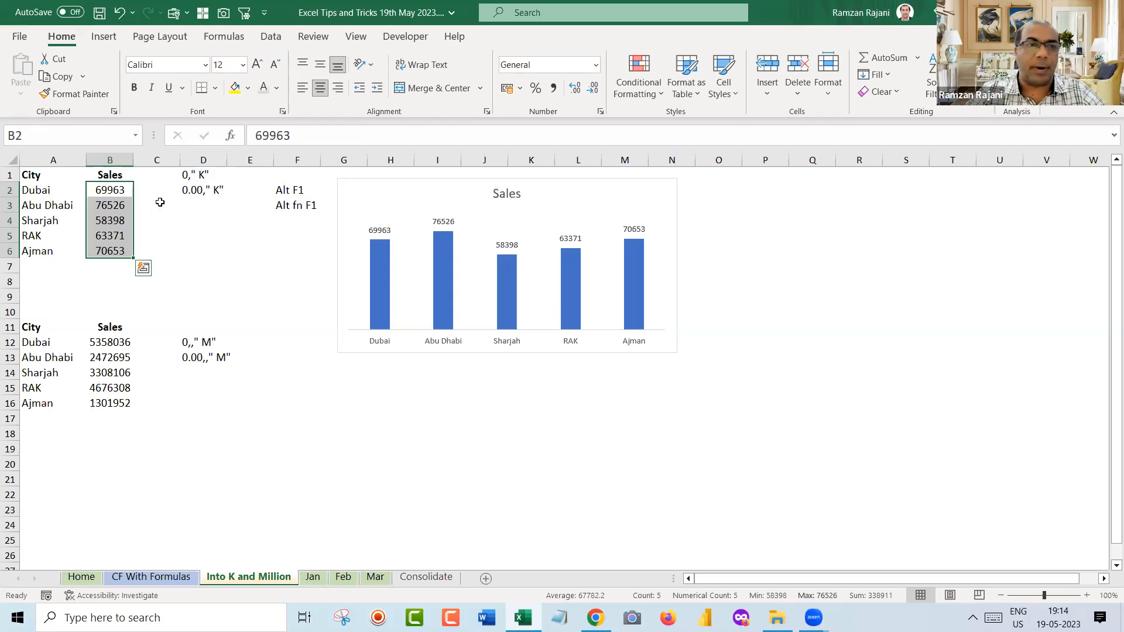
drag(116, 190, 116, 252)
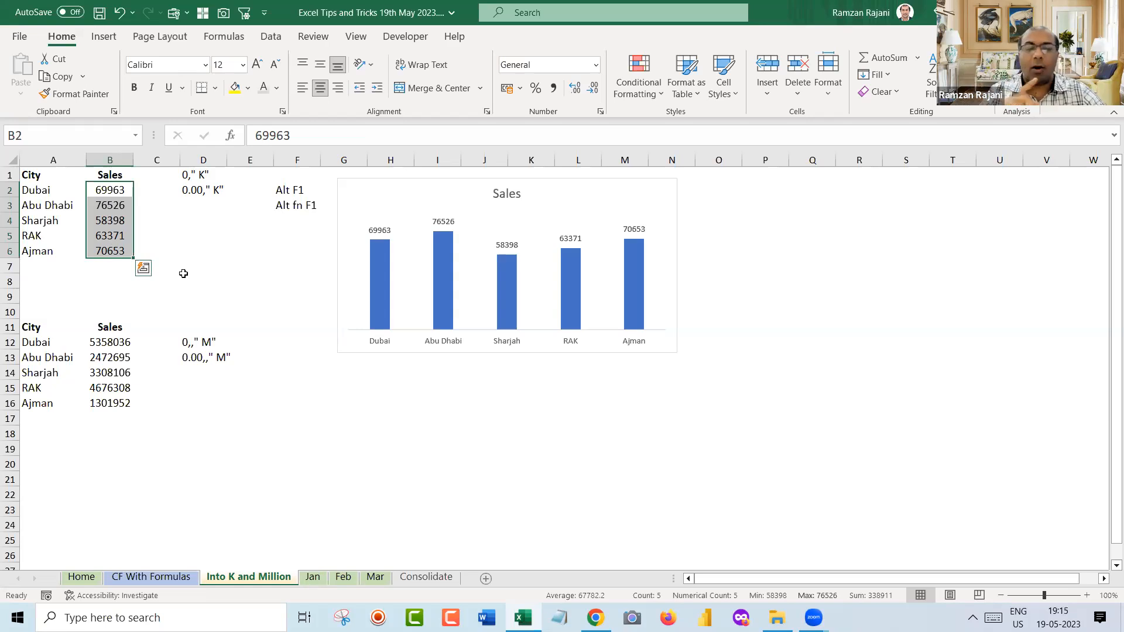
key(ctrl+1)
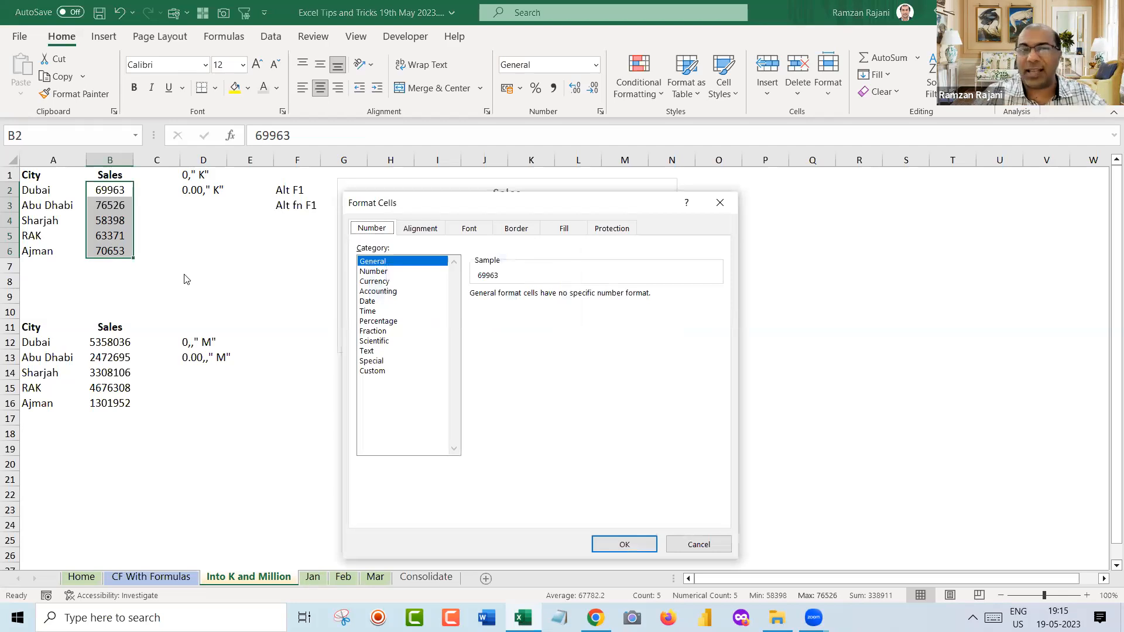
click(387, 375)
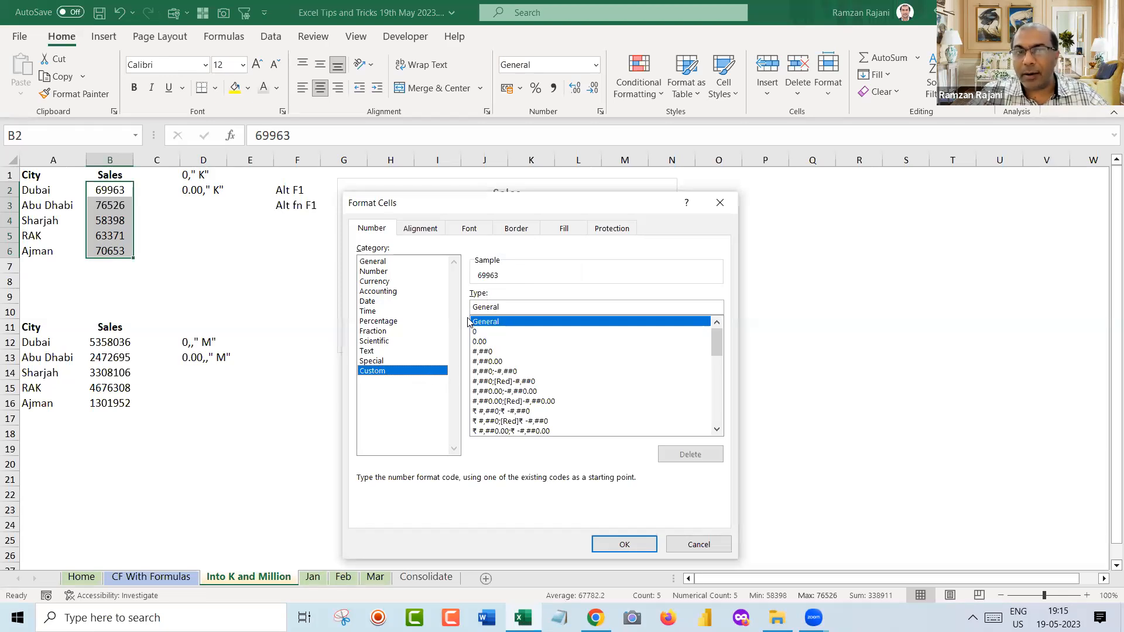
drag(502, 309, 454, 315)
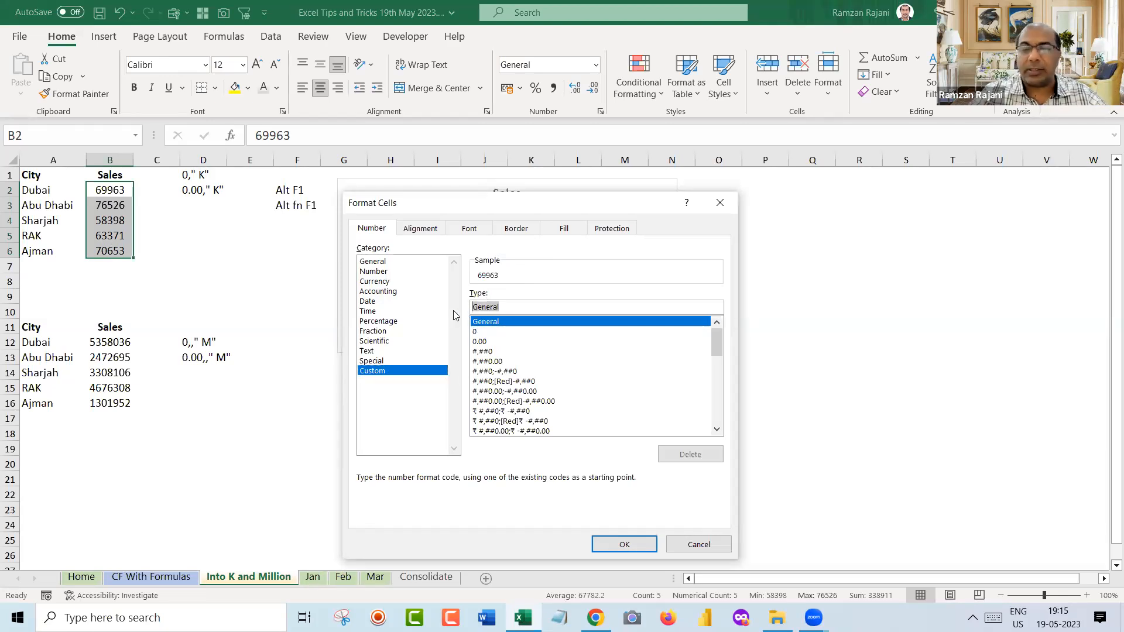
key(BackSpace)
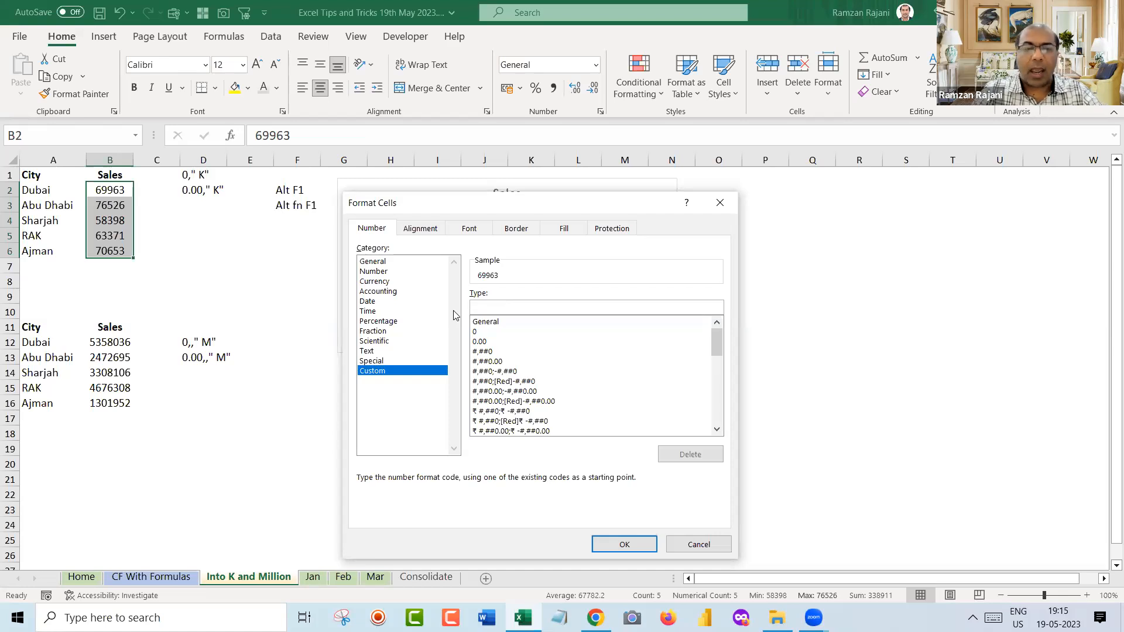
text(0)
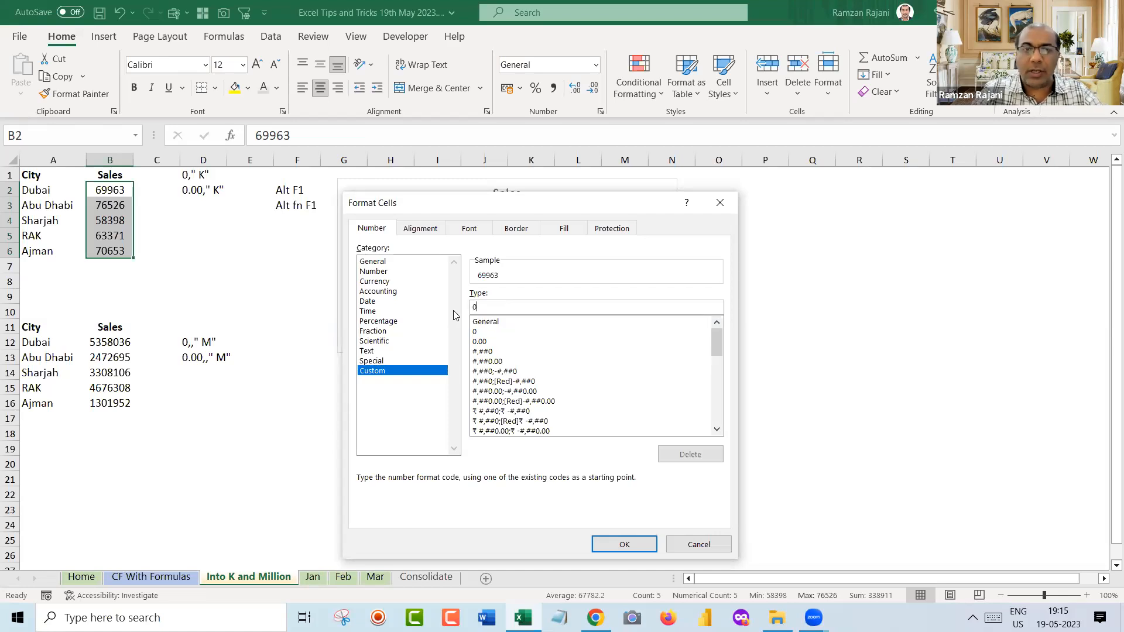
text(,)
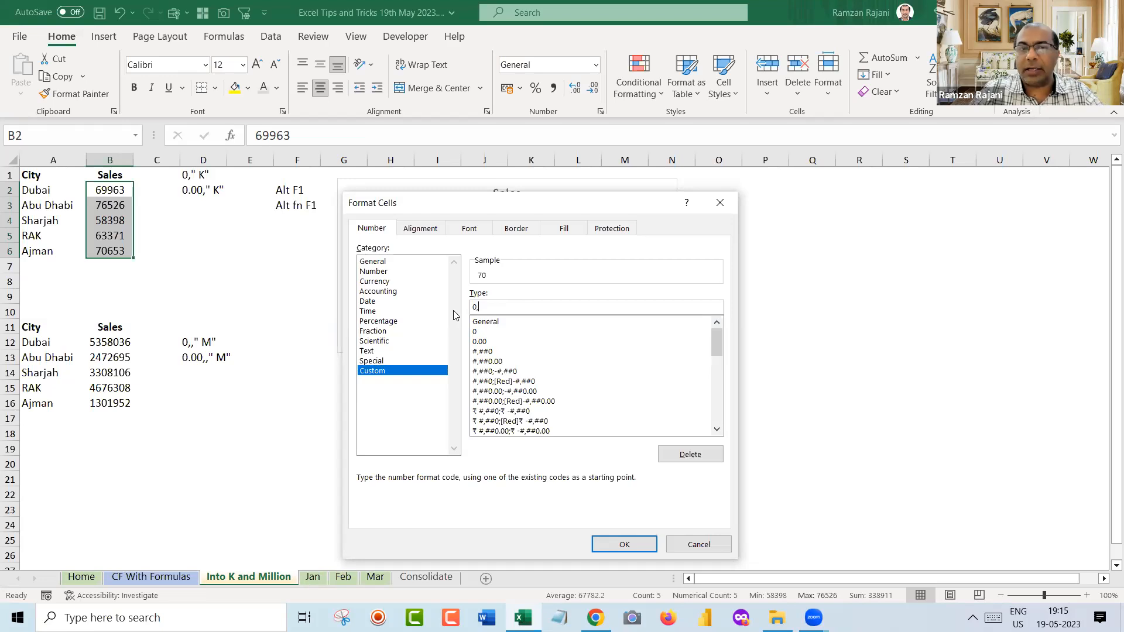
text(" )
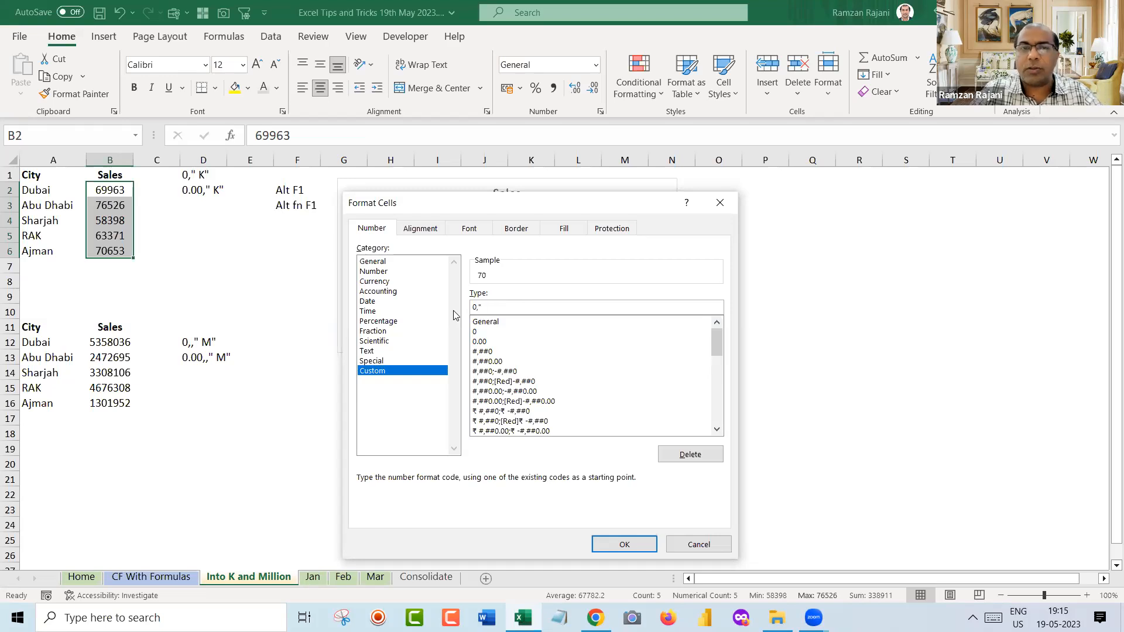
text(K)
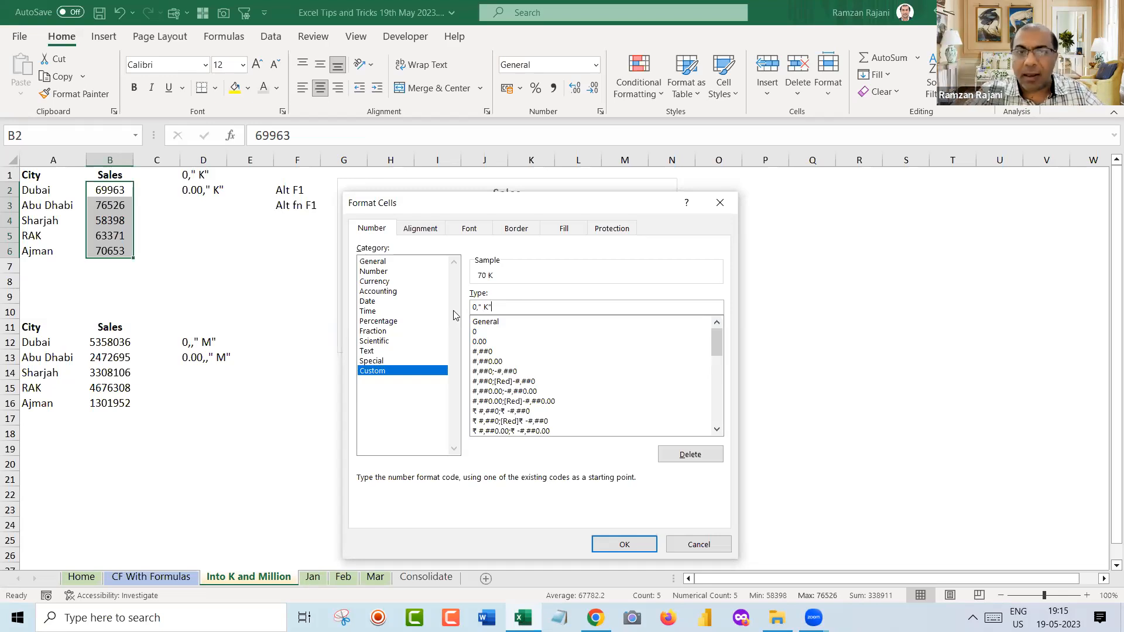
click(480, 308)
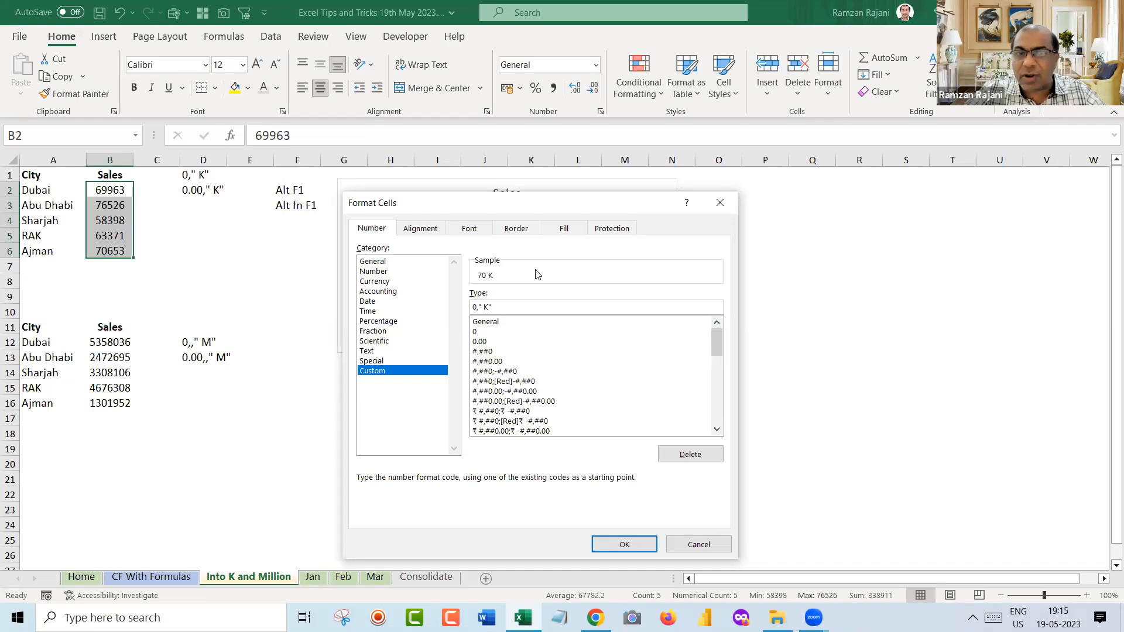
key(BackSpace)
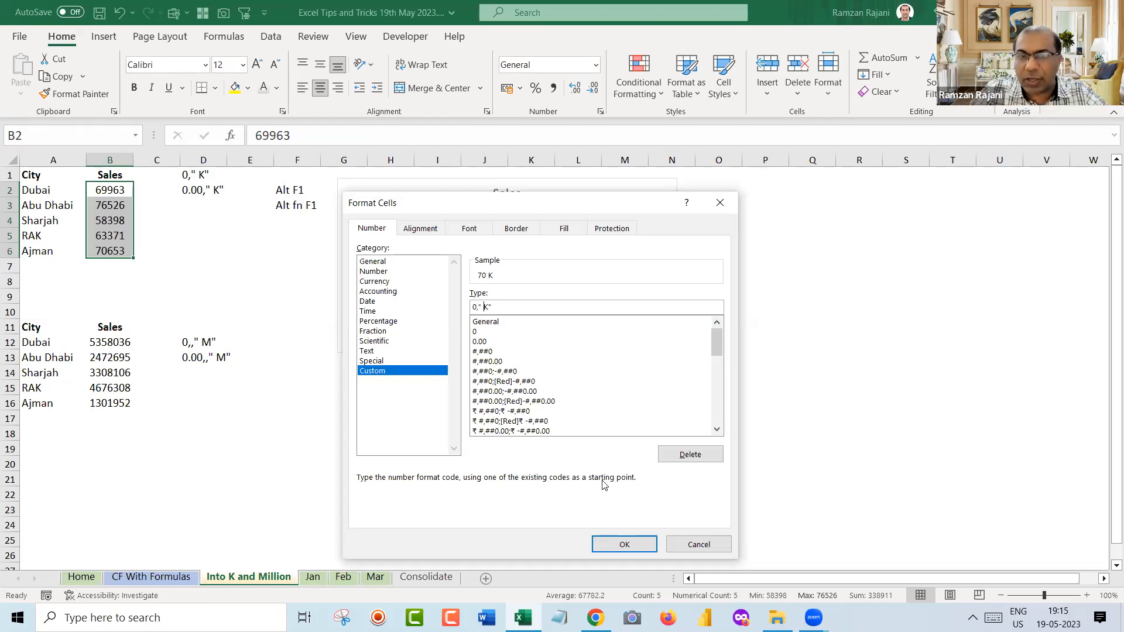
key(Return)
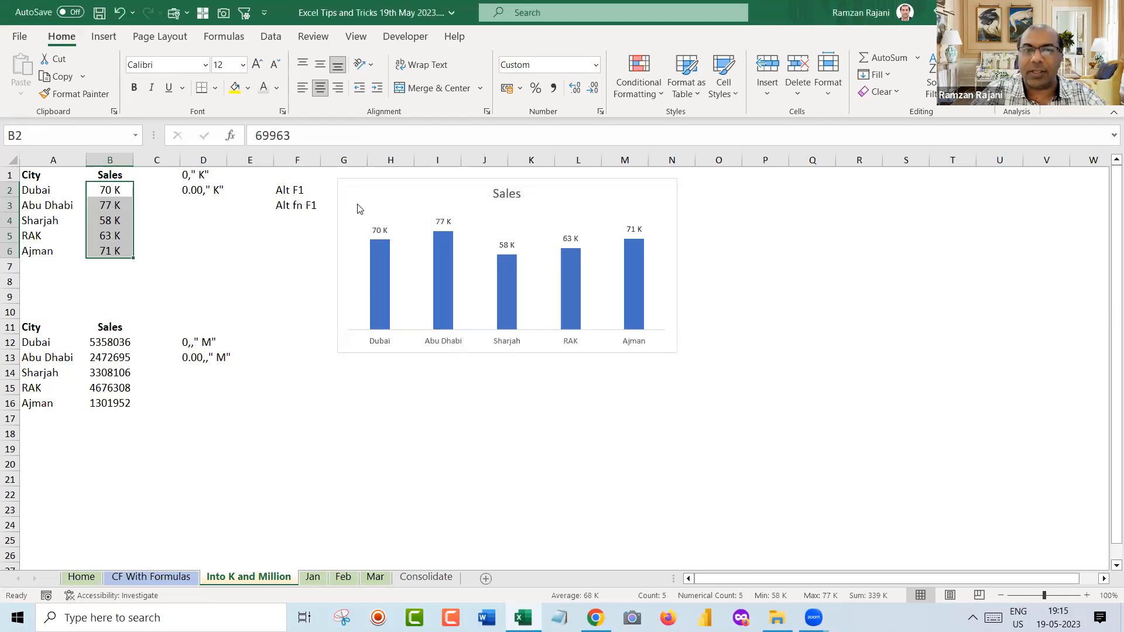
Enlarge the column chart's data labels to font size 11 and make them bold
click(380, 231)
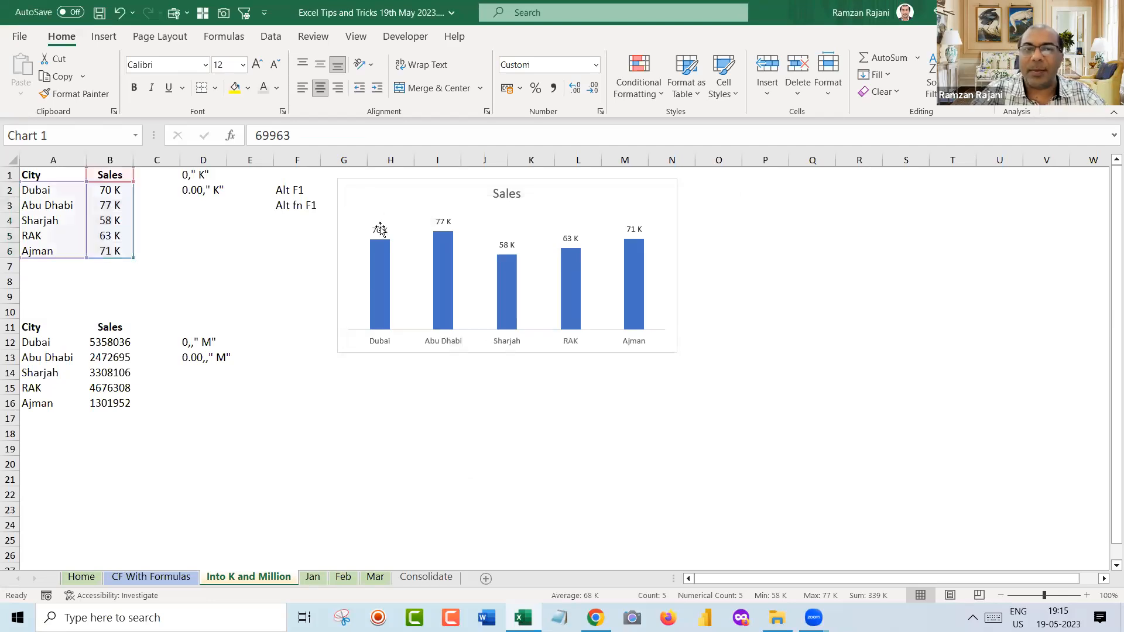
click(257, 63)
click(257, 64)
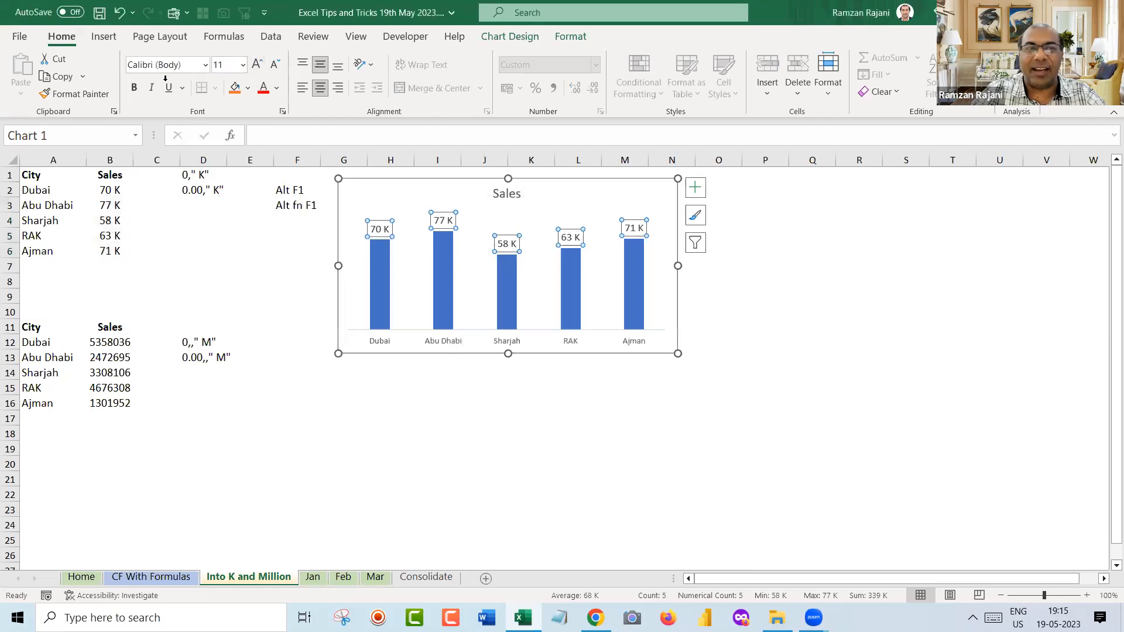
click(136, 86)
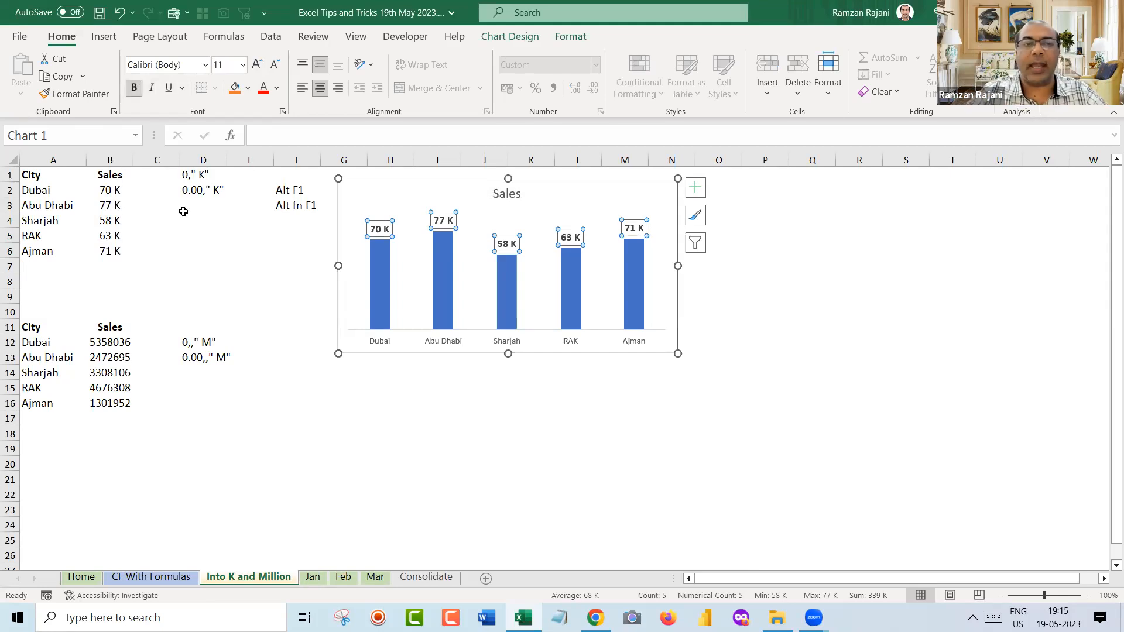
Insert a 2-D clustered bar chart from the second City and Sales table in A11:B16
drag(46, 333, 113, 398)
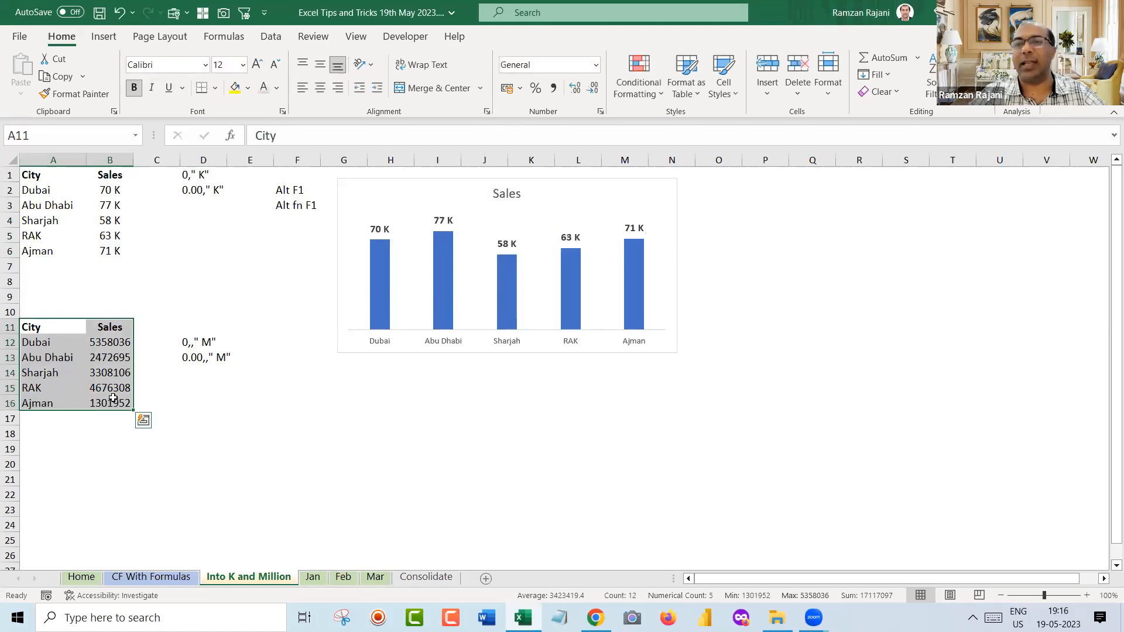
click(105, 37)
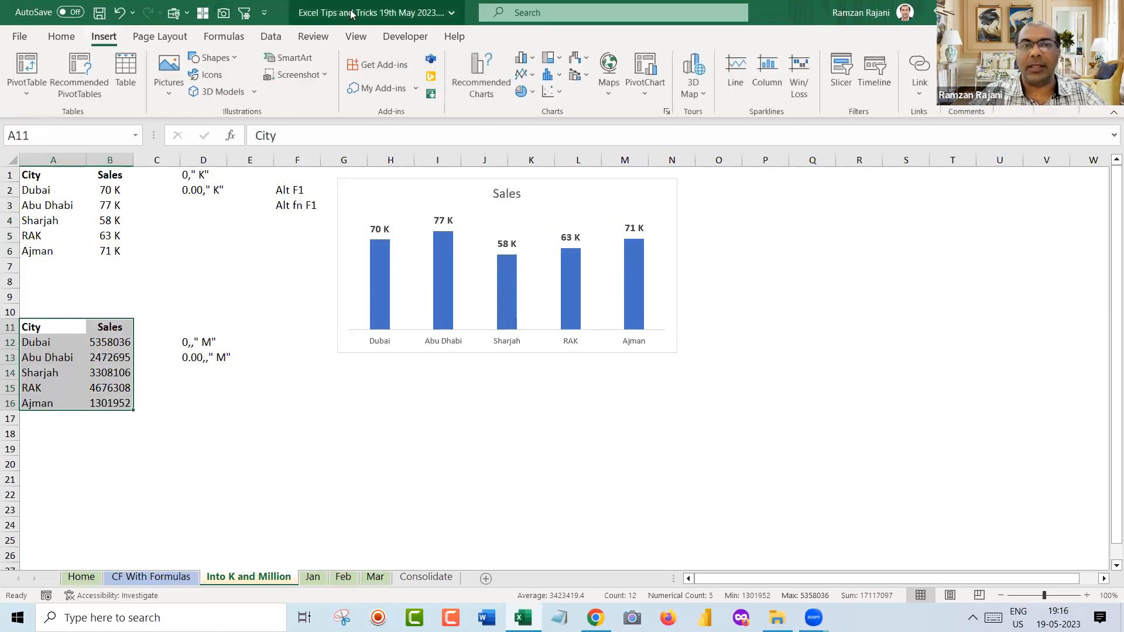
click(525, 58)
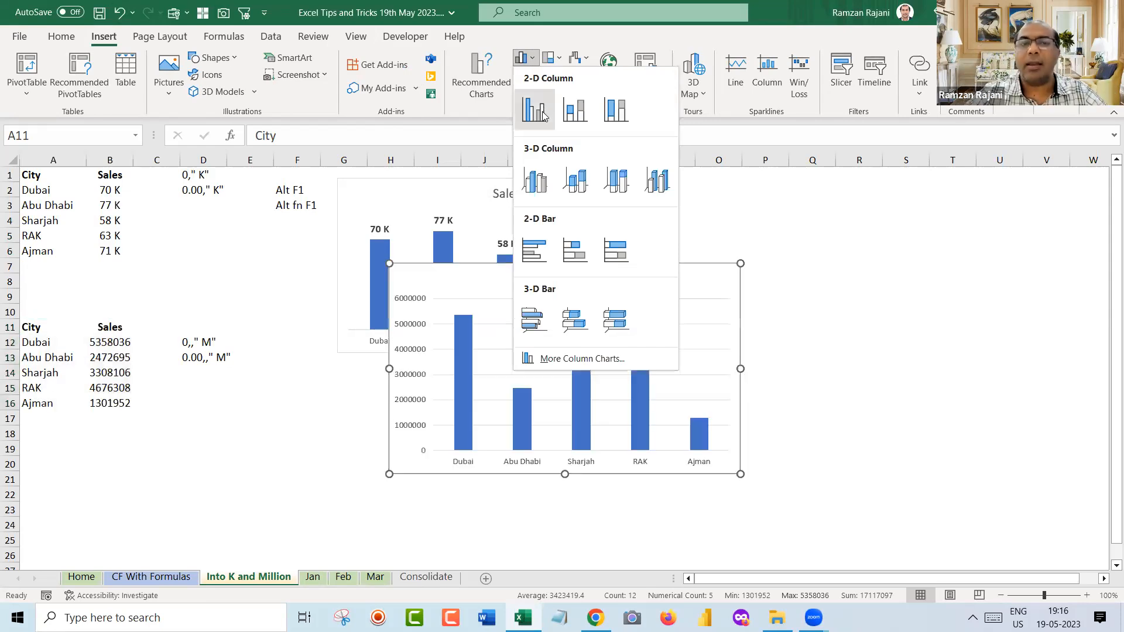
click(532, 255)
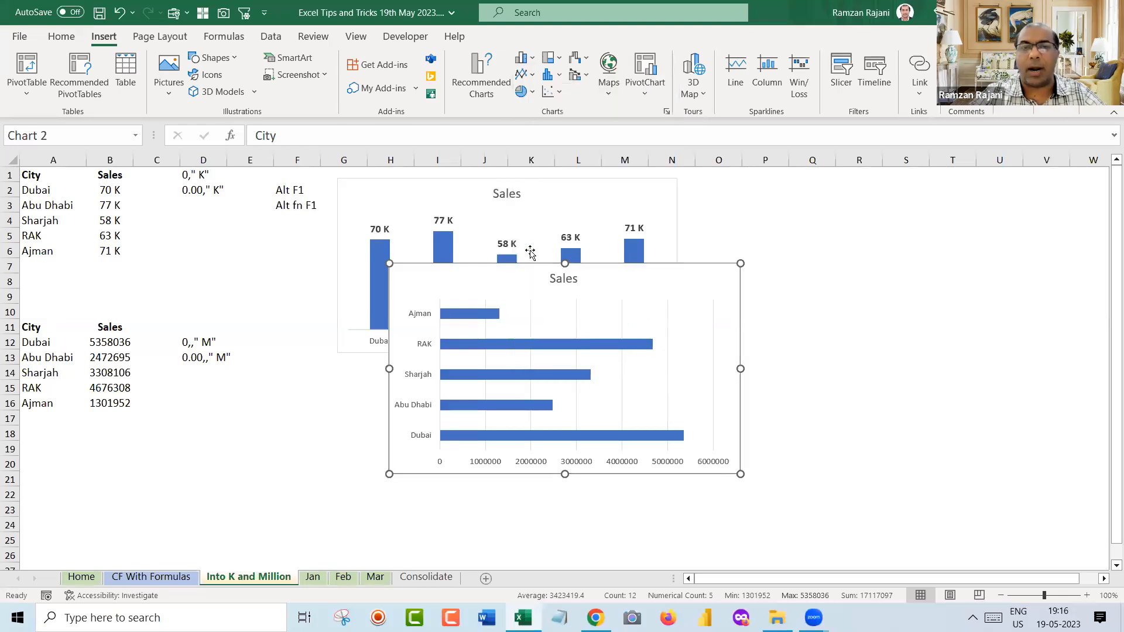
Place a narrowed bar chart beside the Sales column chart and remove its horizontal value axis and vertical gridlines
drag(652, 283, 953, 270)
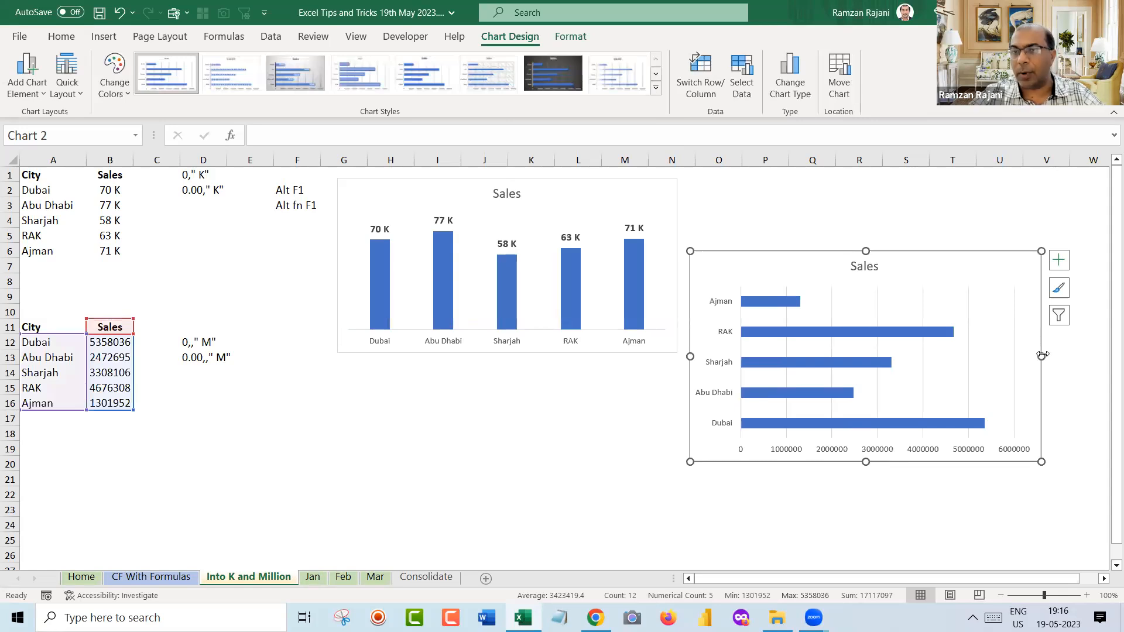
drag(1041, 355, 998, 356)
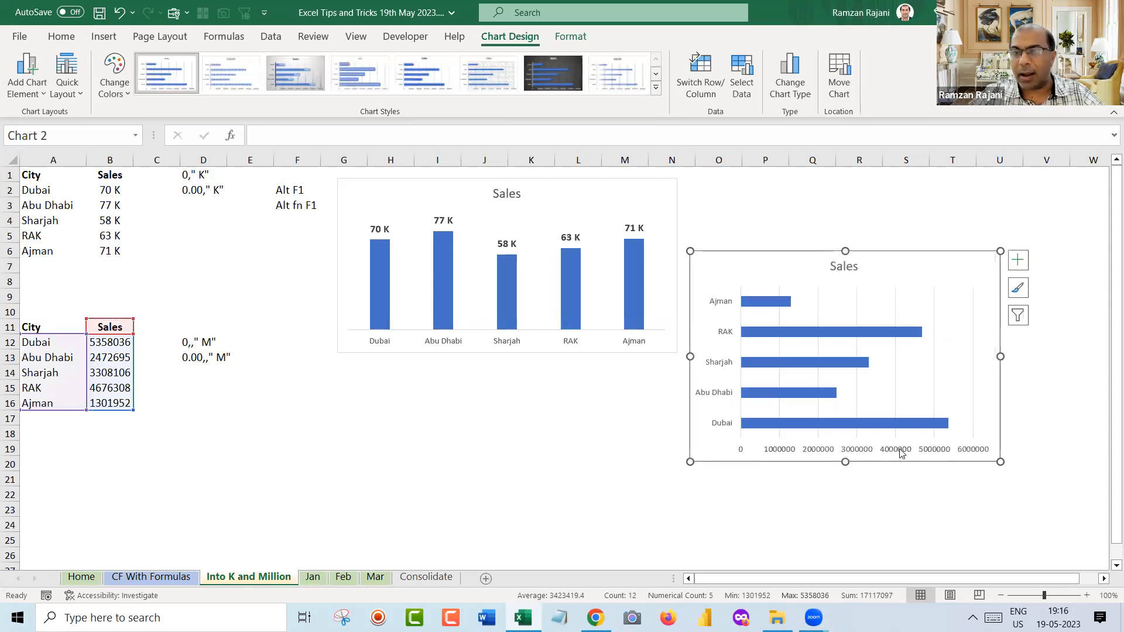
click(902, 452)
key(Delete)
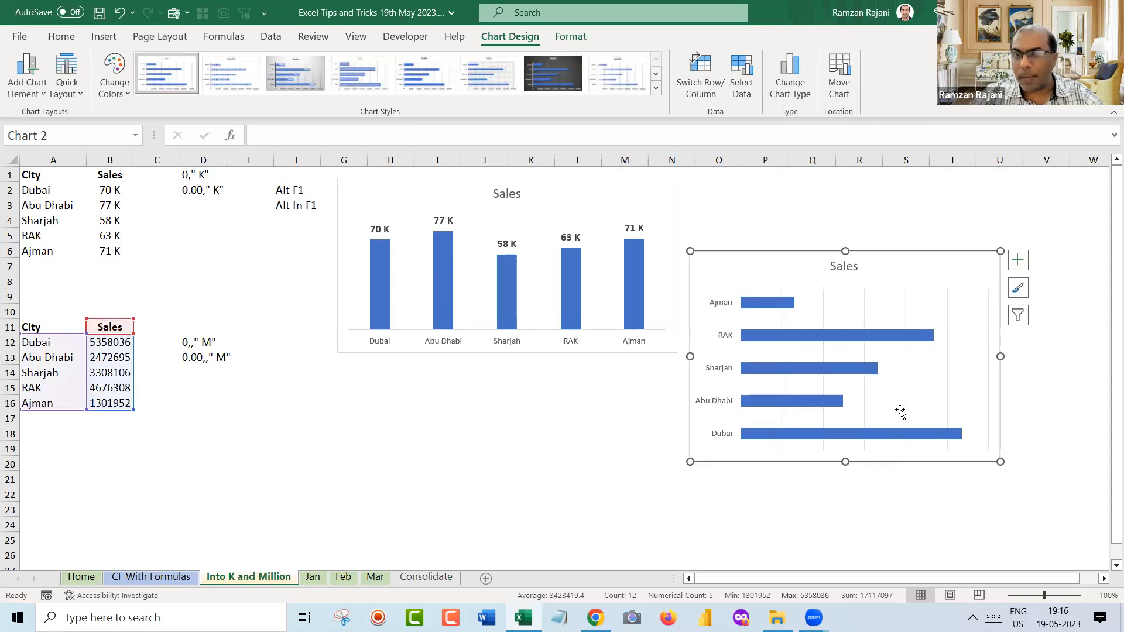
click(866, 408)
key(Delete)
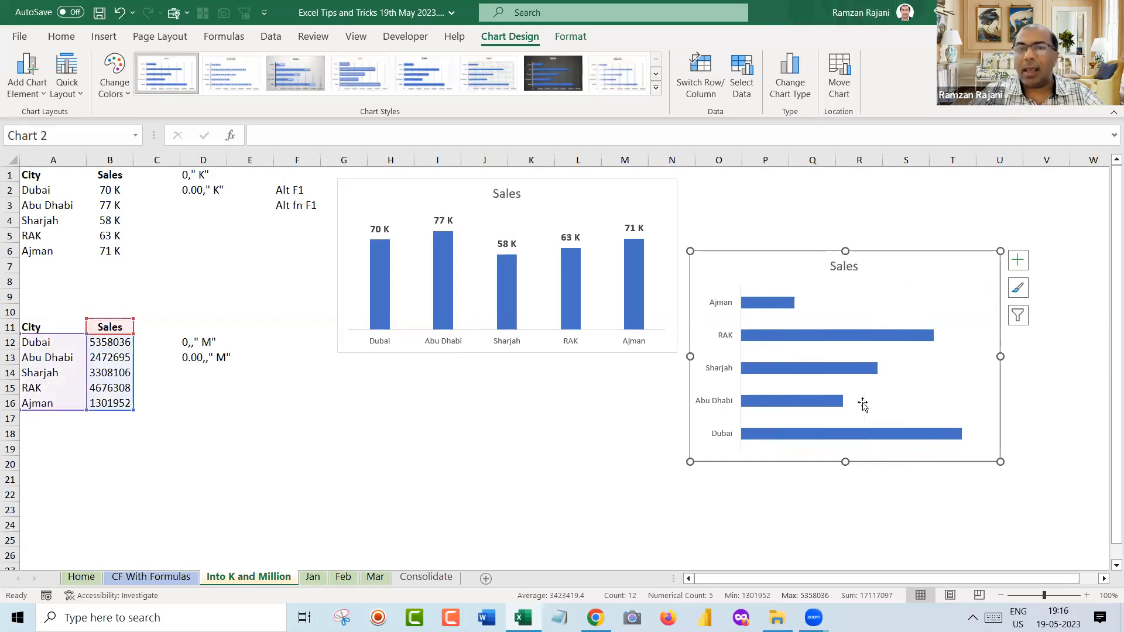
Make the bar chart taller, down to about row 24, and add data labels to its Sales series
drag(846, 463, 845, 519)
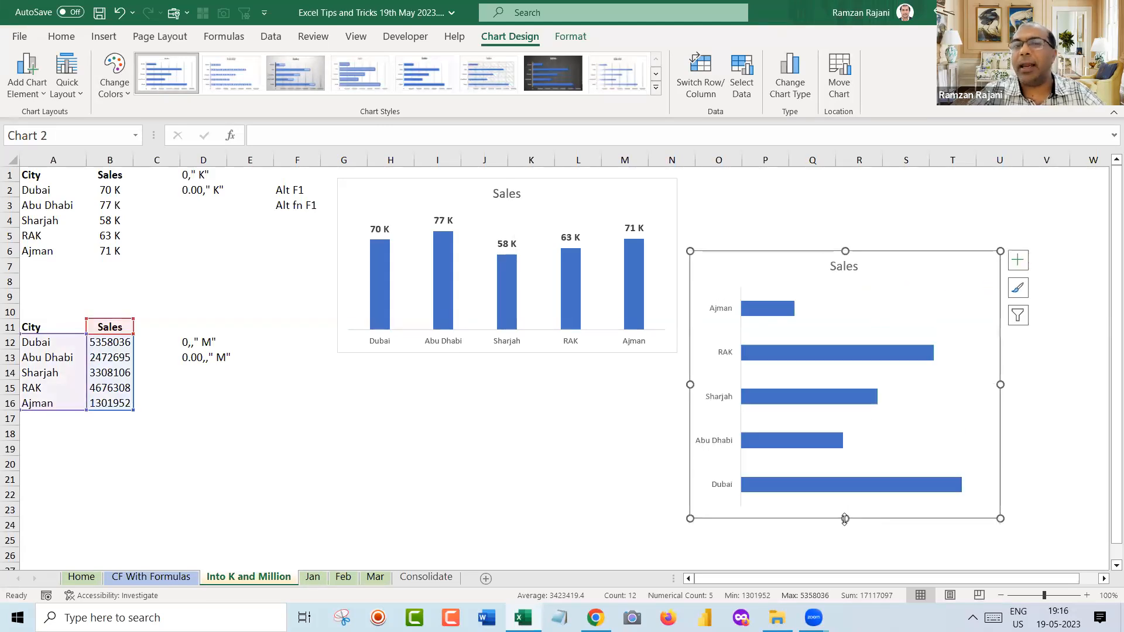
right_click(785, 353)
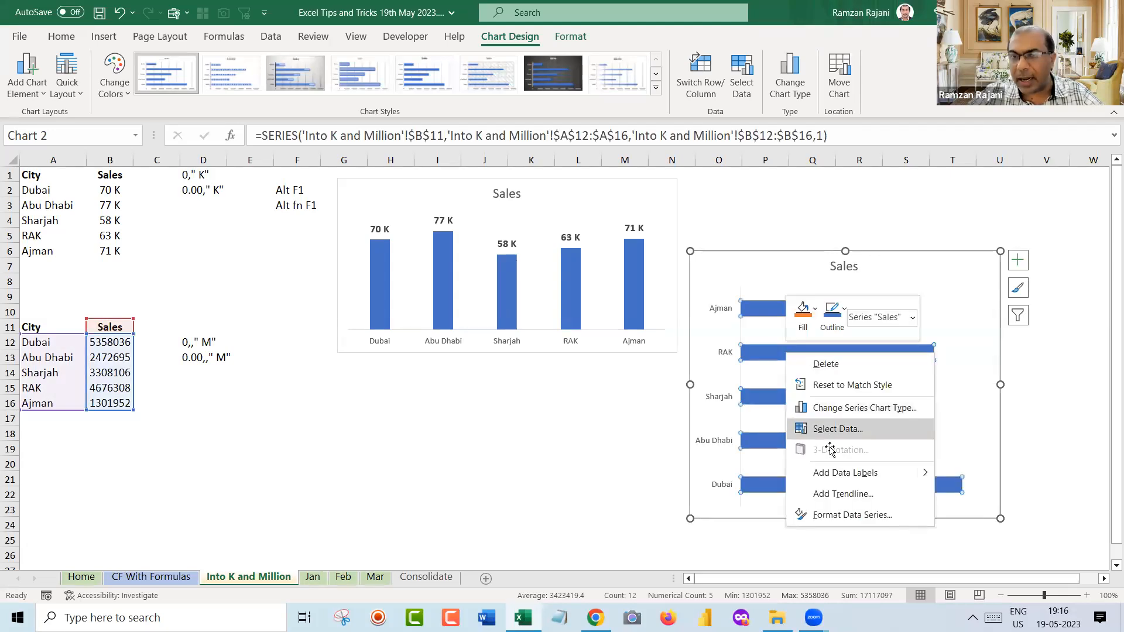
click(831, 472)
Narrow the bar chart and extend it slightly upward, then enlarge its text to font size 10.5
drag(1000, 385, 956, 383)
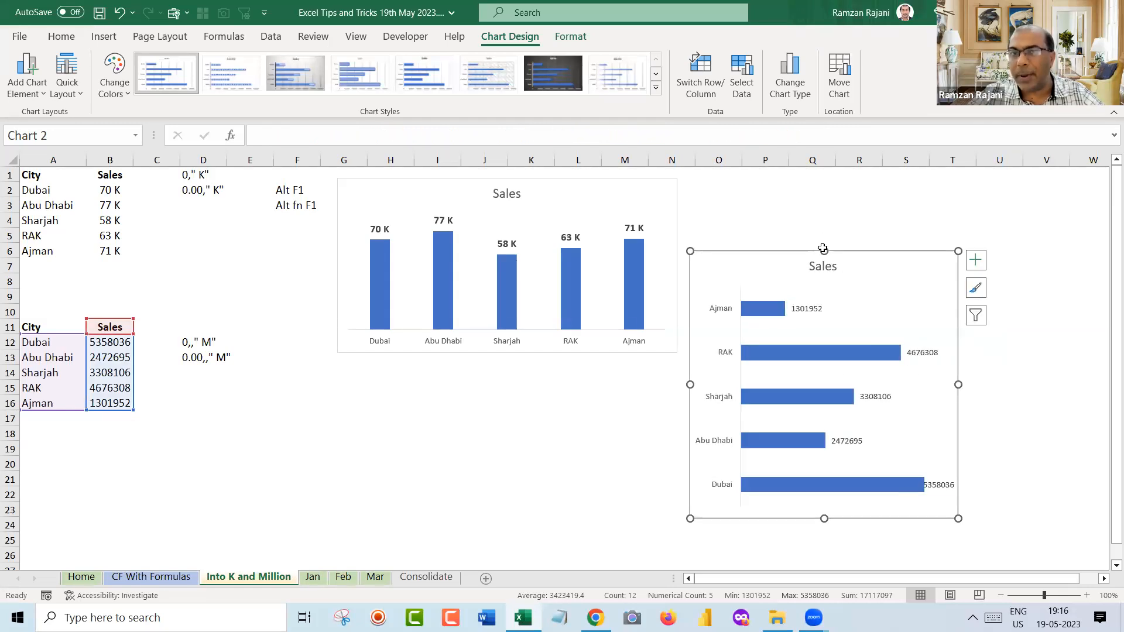
drag(824, 251, 819, 227)
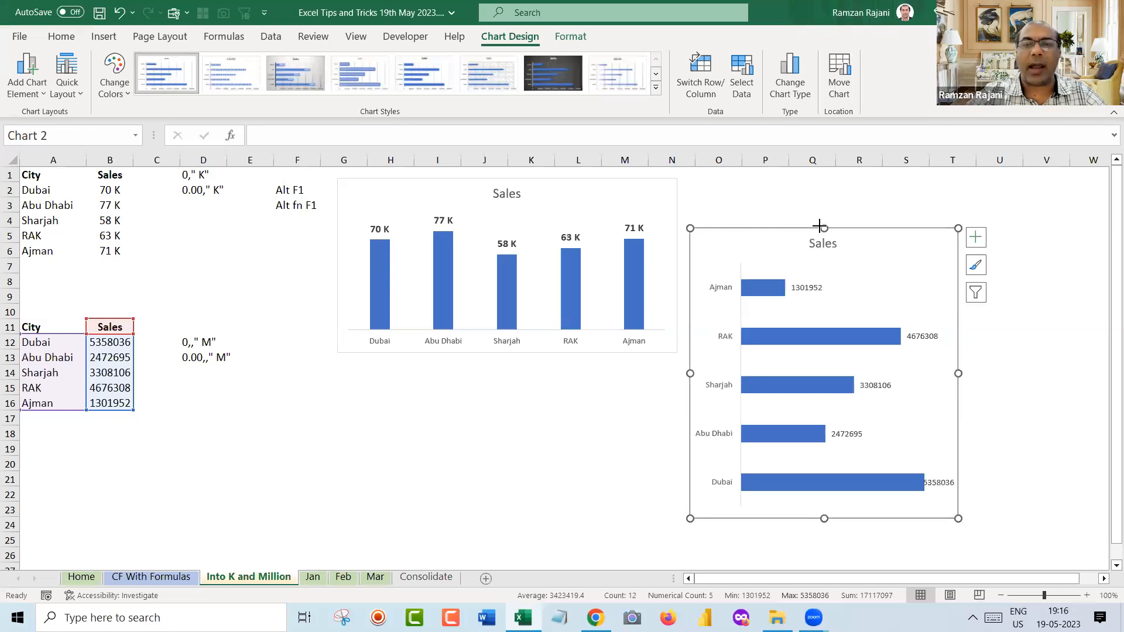
click(74, 36)
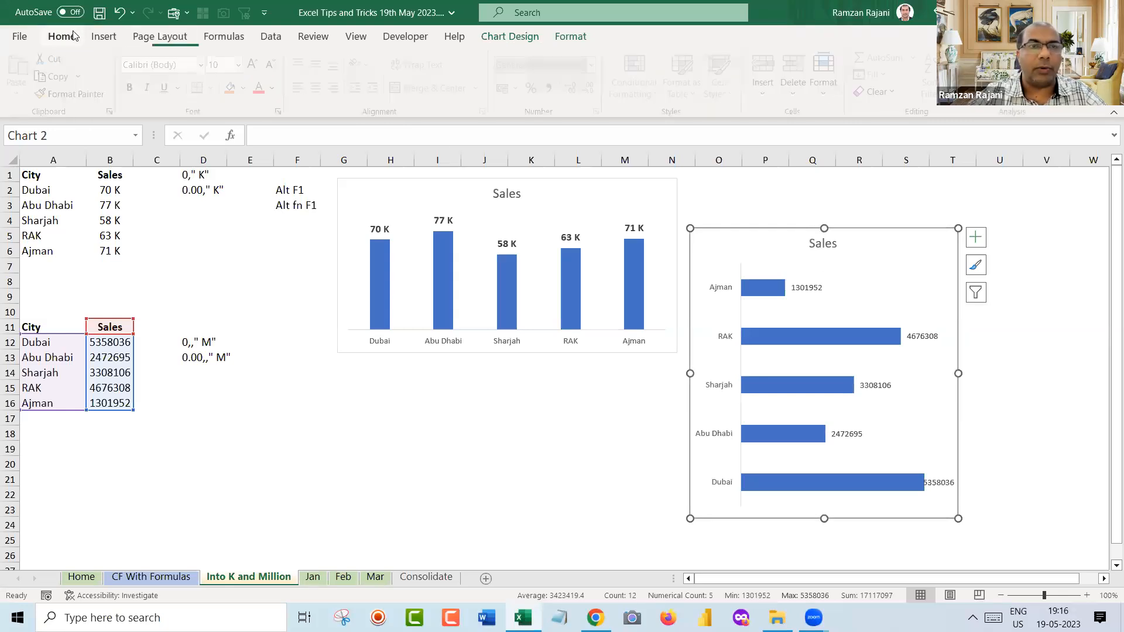
click(255, 65)
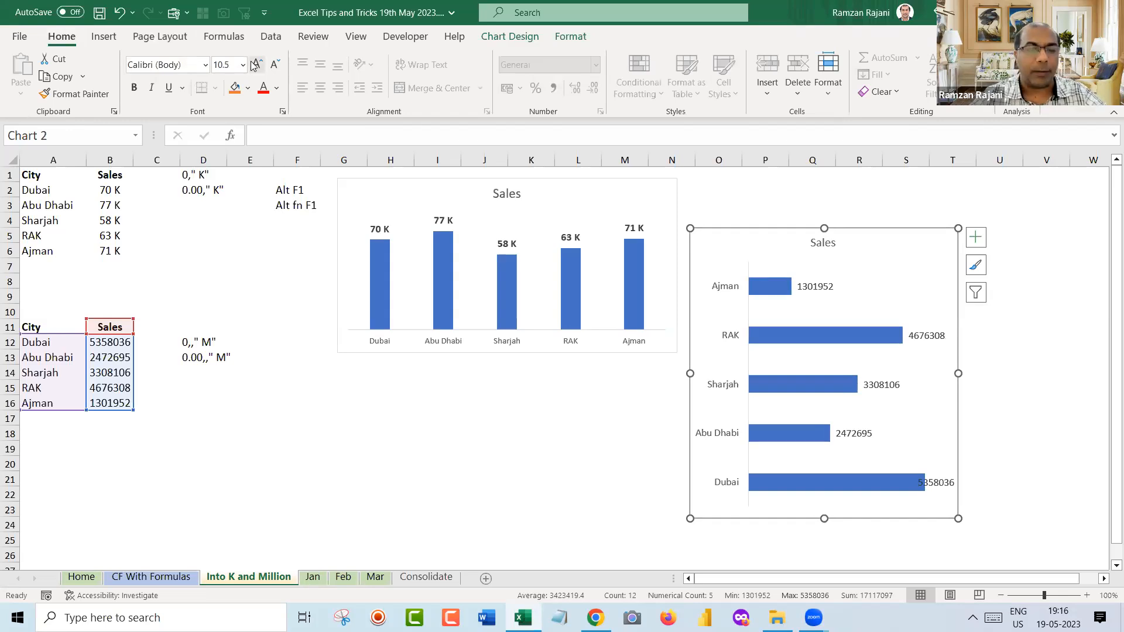
Apply the custom number format 0.00,," M" to the second table's Sales values in B12:B16
drag(107, 347, 113, 403)
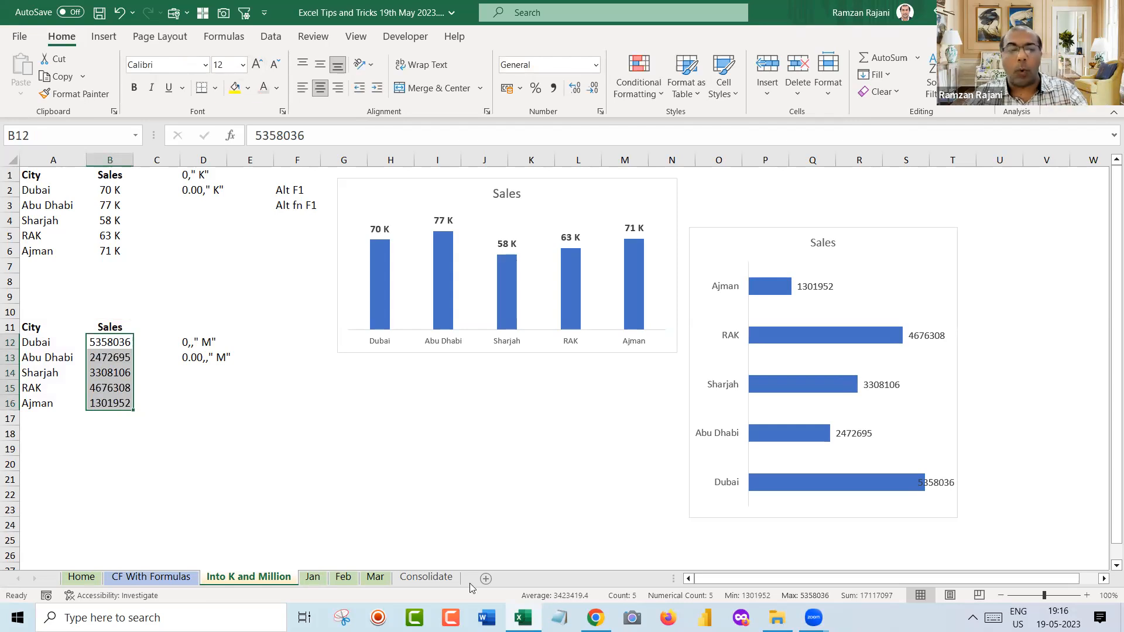
key(ctrl+1)
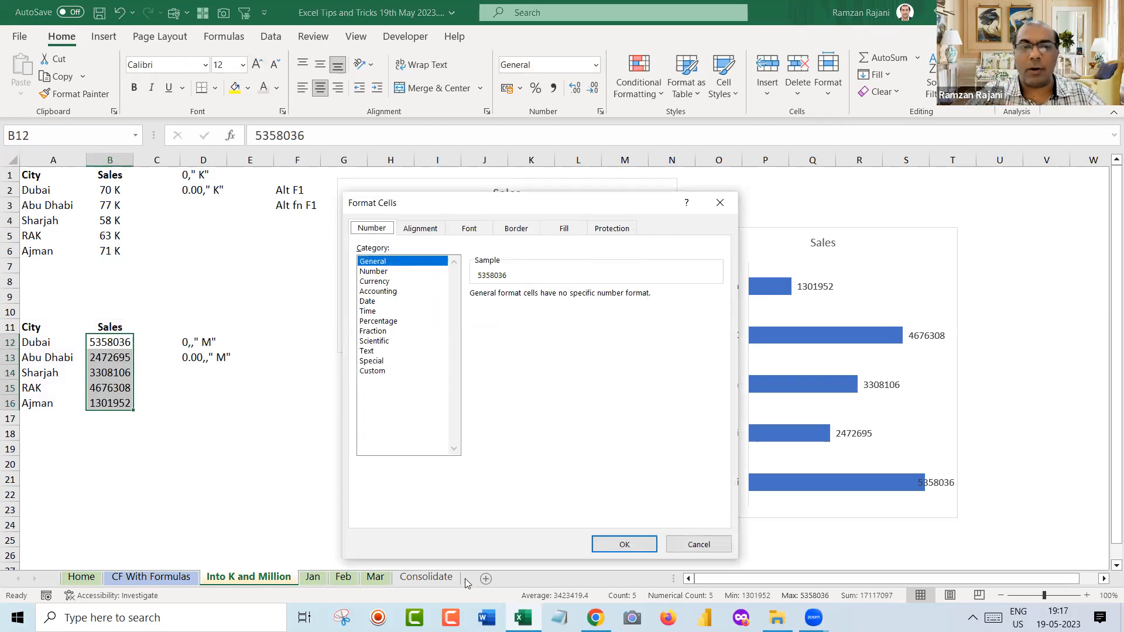
click(408, 374)
drag(507, 309, 448, 308)
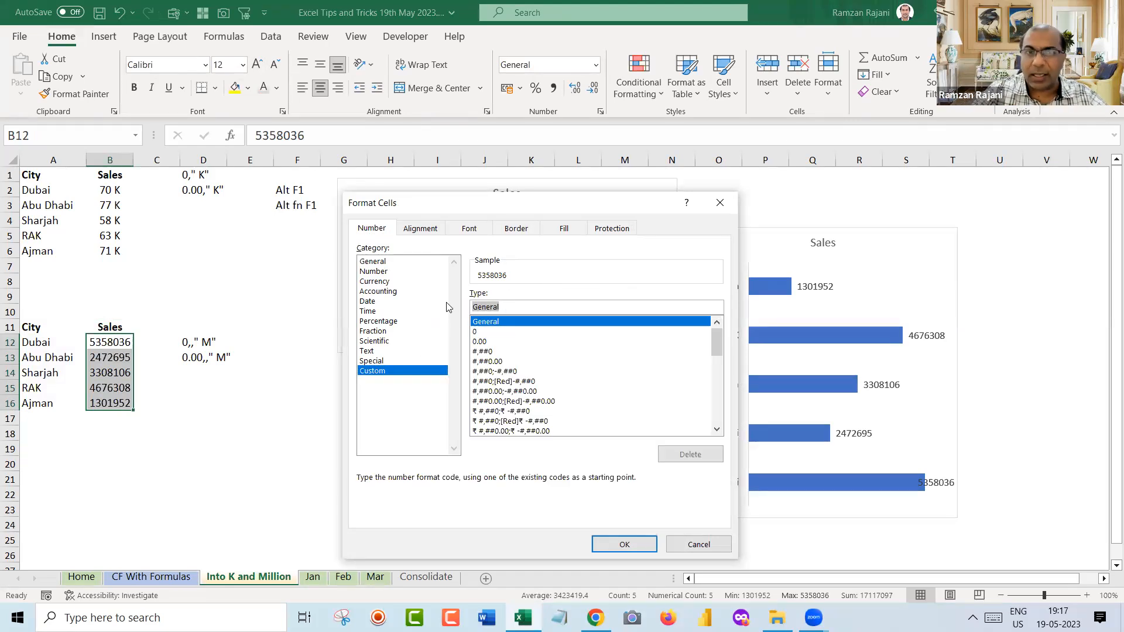
key(BackSpace)
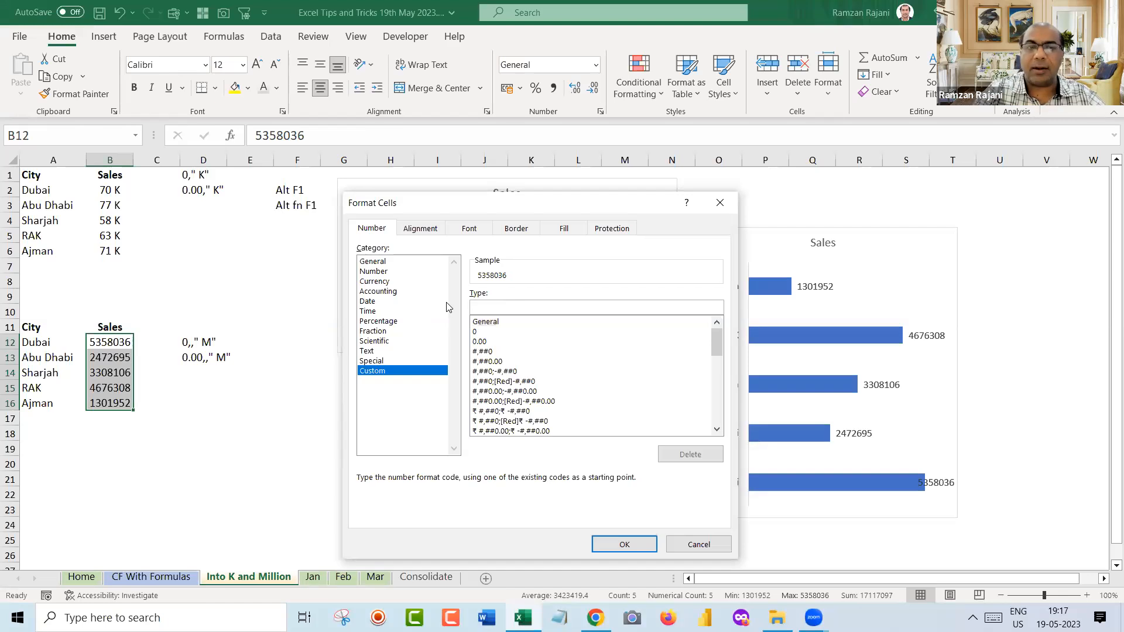
text(0)
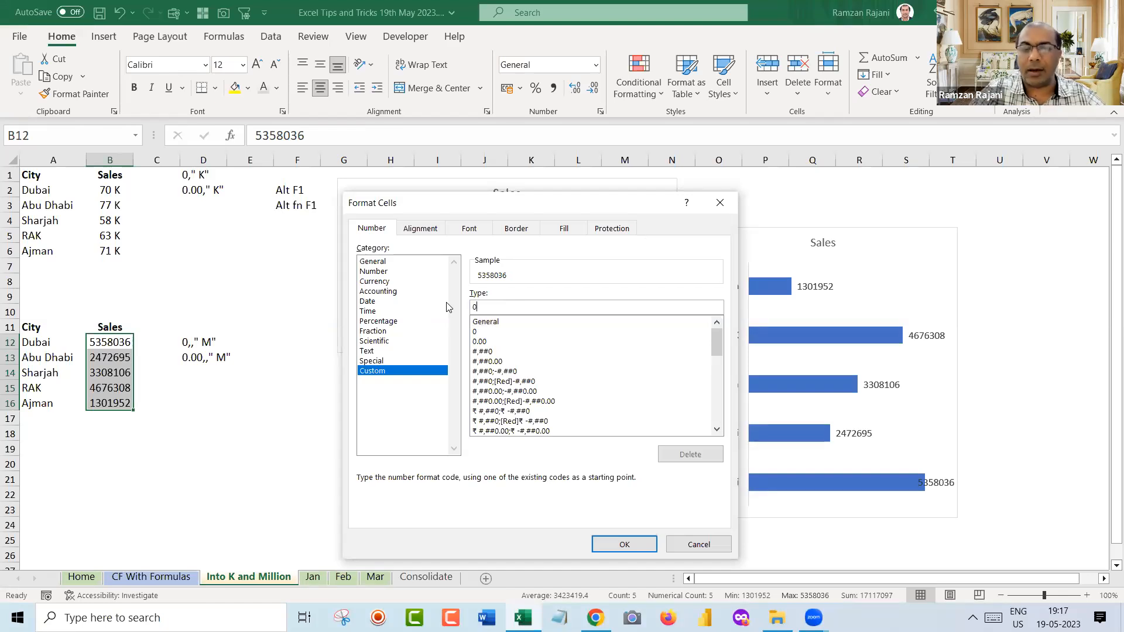
text(.)
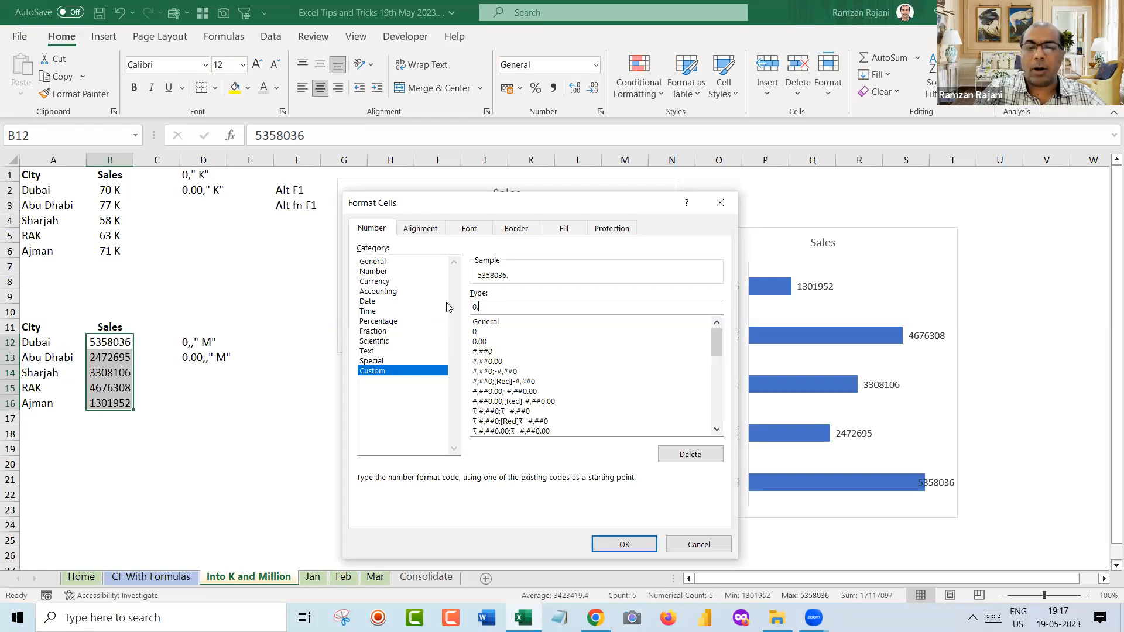
text(00)
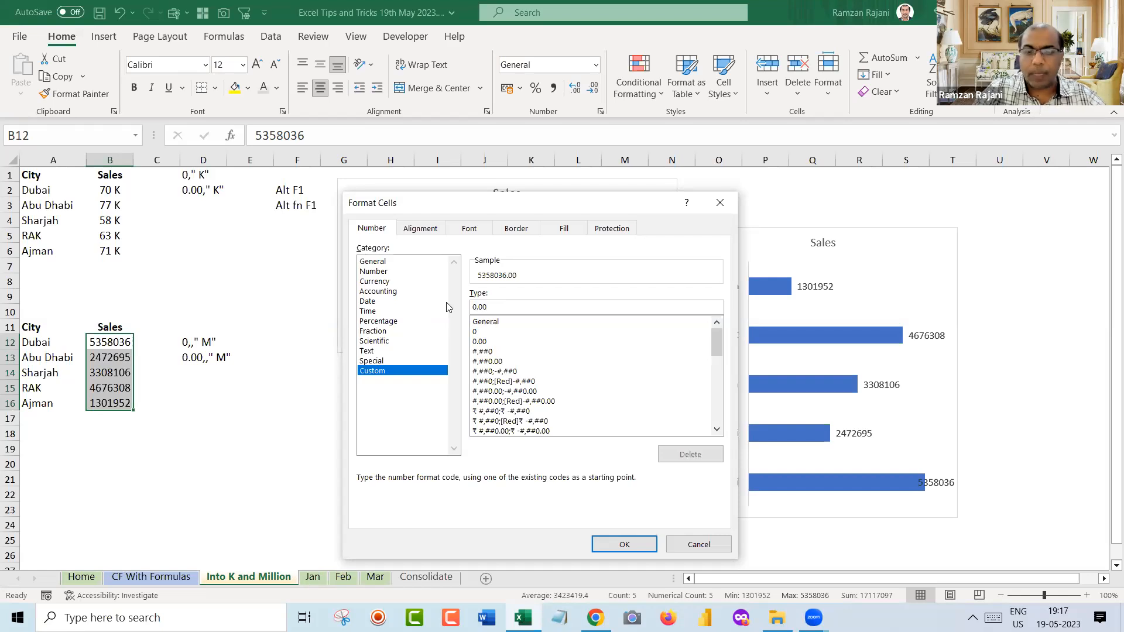
text(,,)
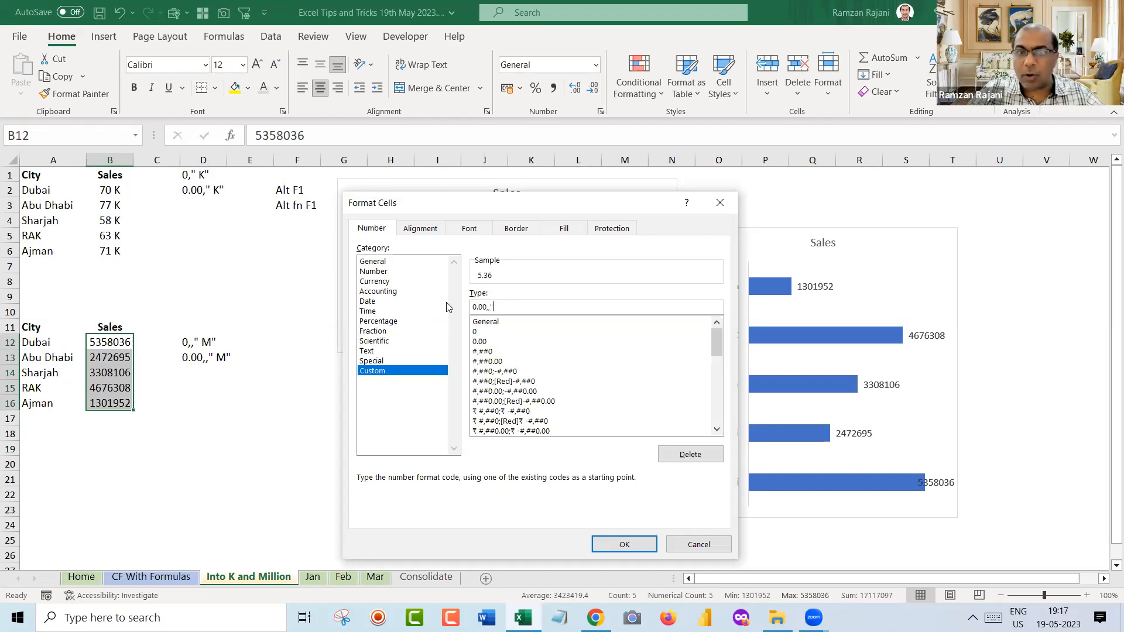
text(" )
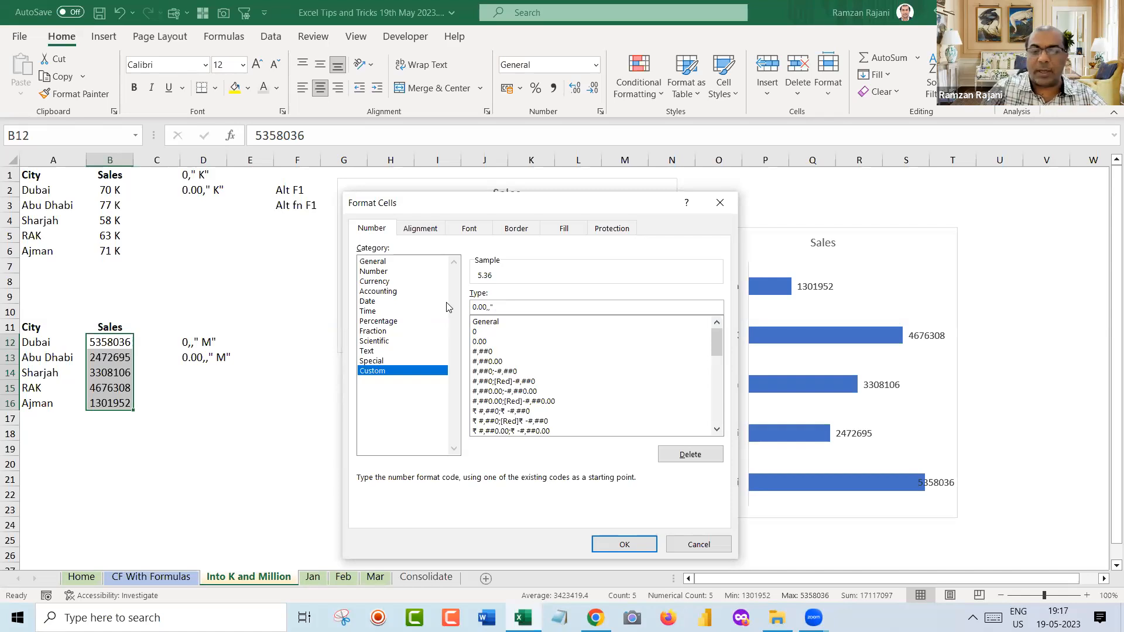
text(M)
text(")
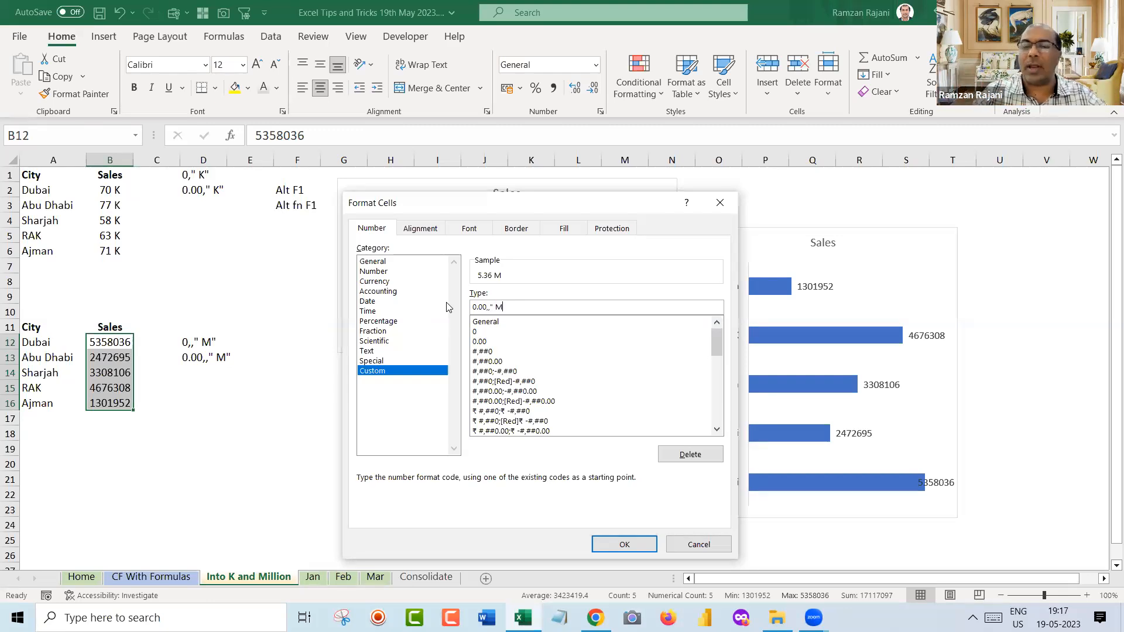
text(")
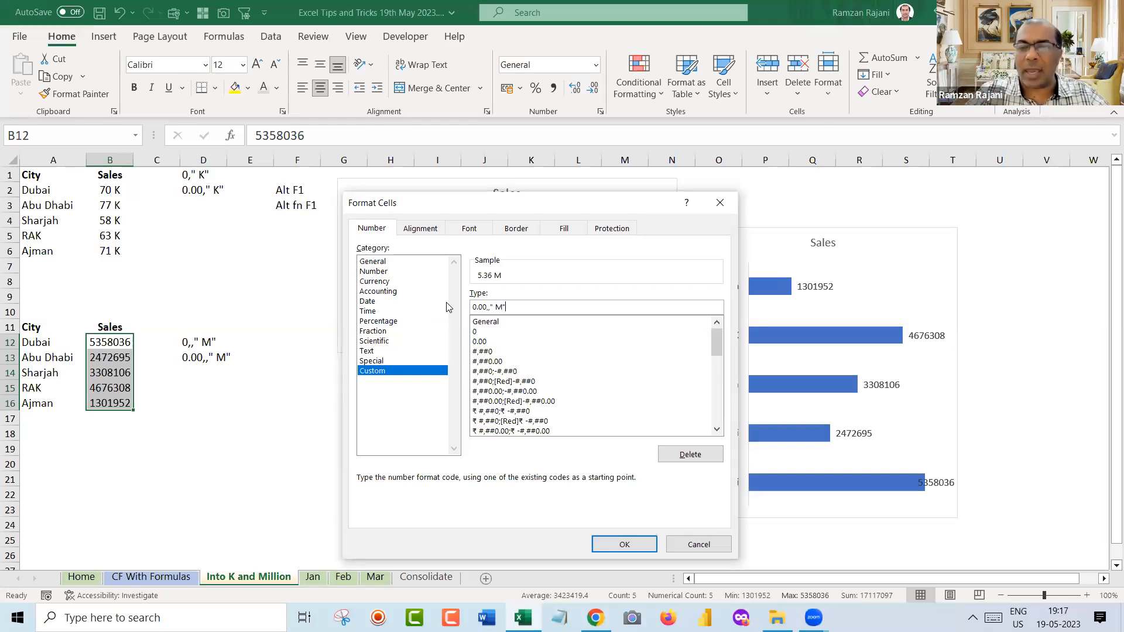
key(Return)
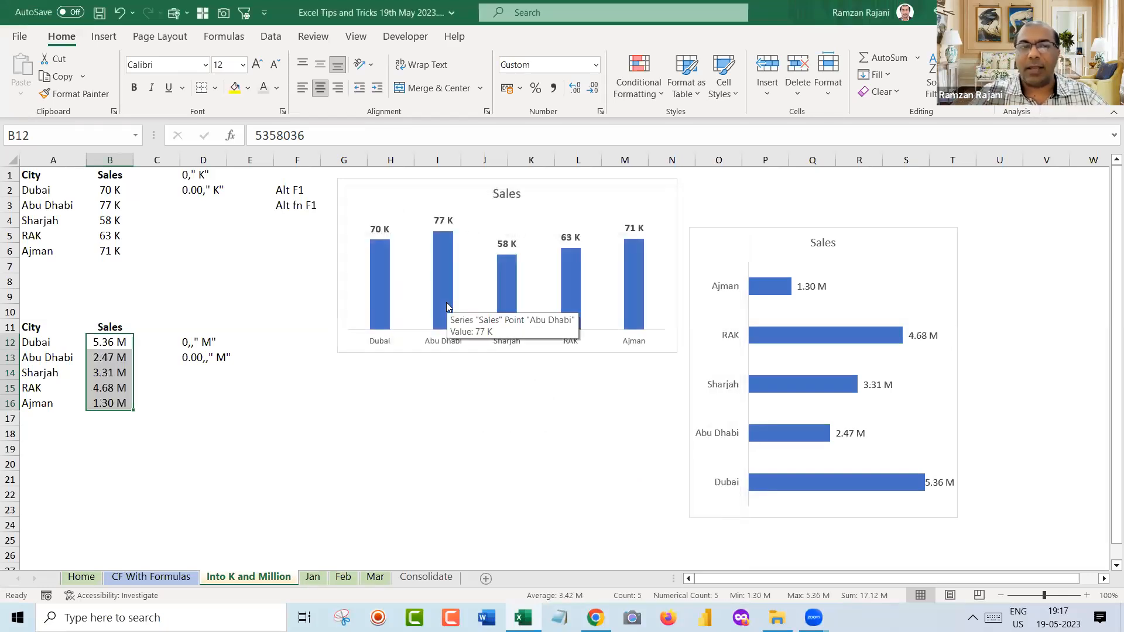
Enlarge the bar chart's data labels to font size 12 and make them bold
click(810, 286)
click(257, 66)
click(257, 65)
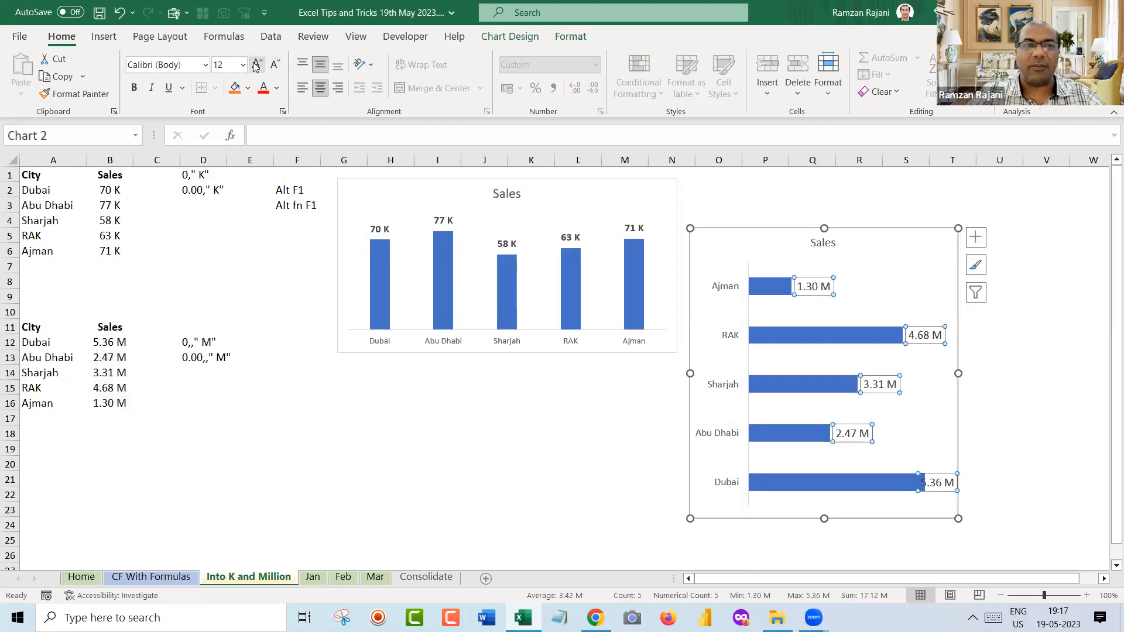
click(134, 88)
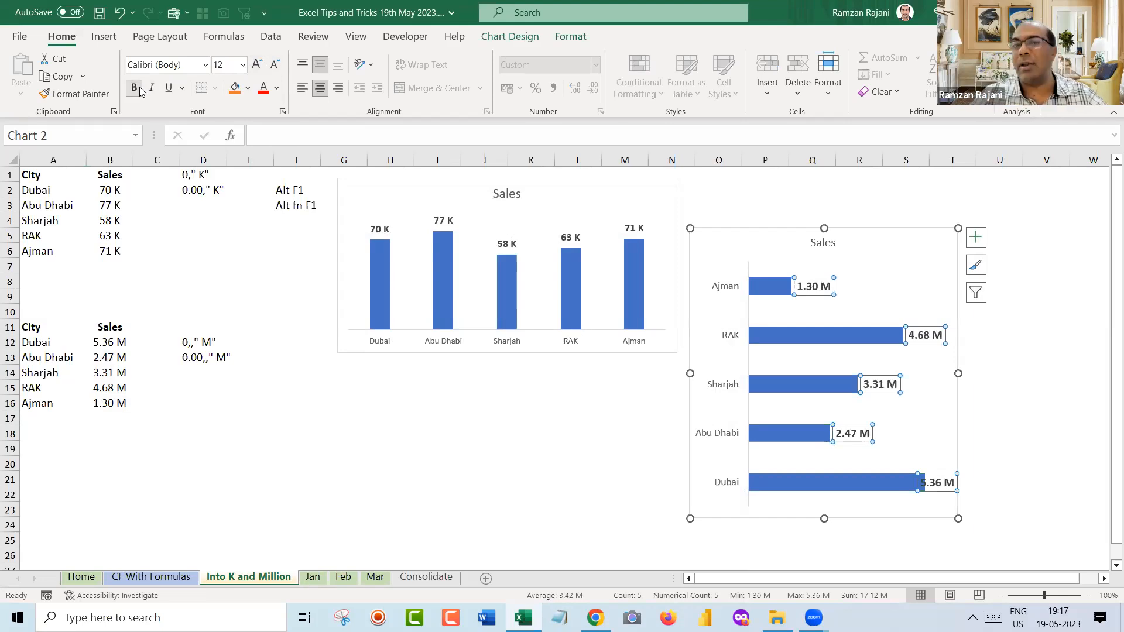
click(105, 341)
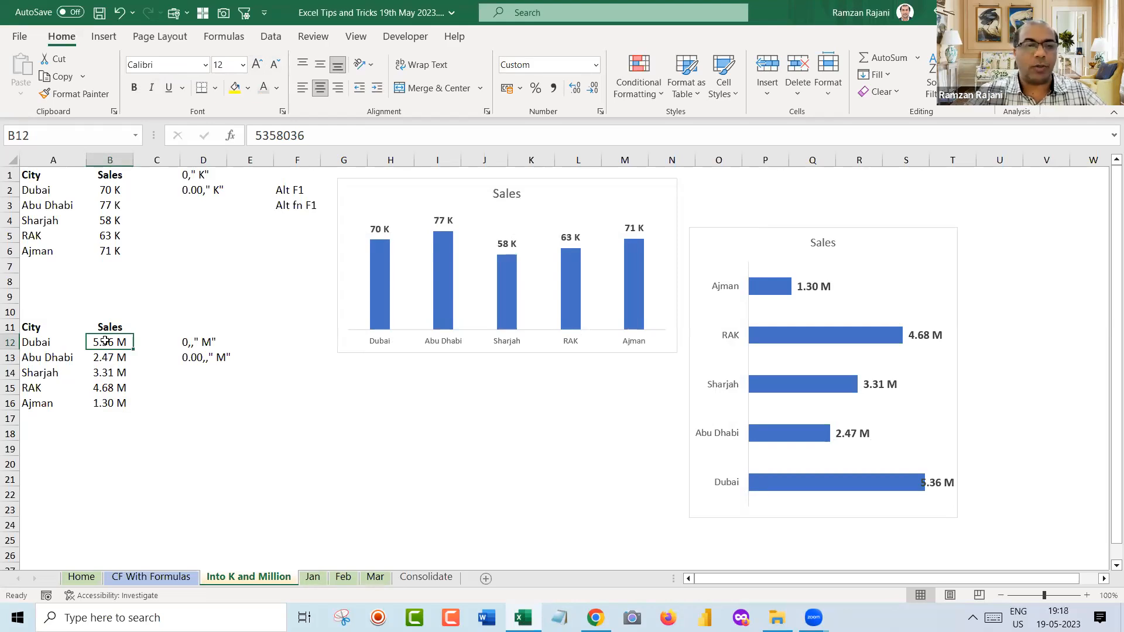
key(ctrl+Page_Up)
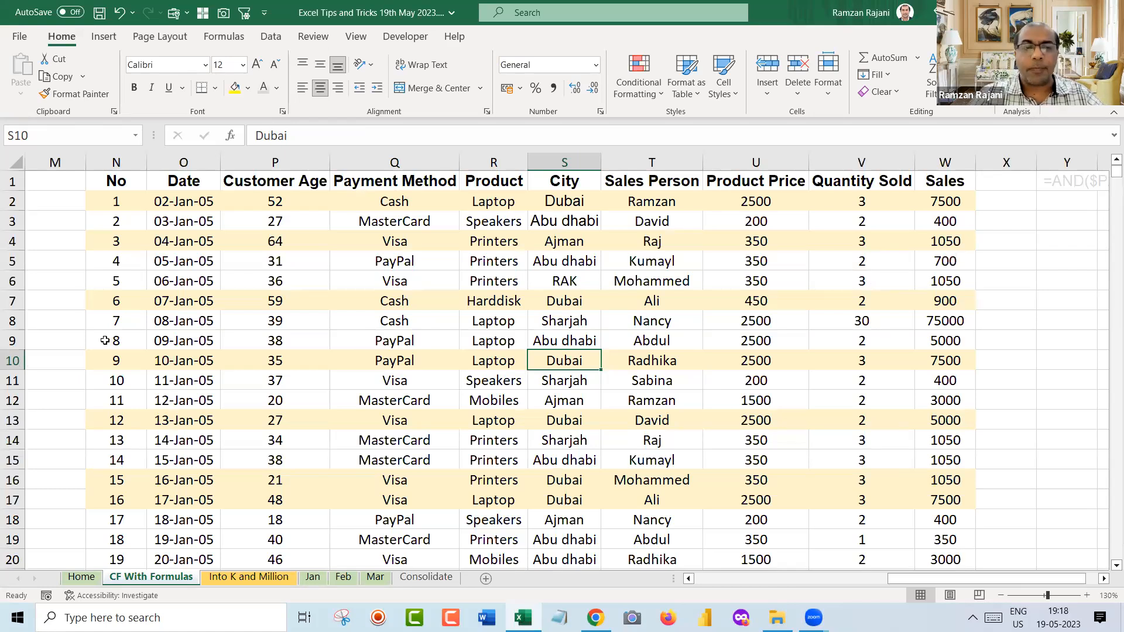
key(ctrl+Page_Down)
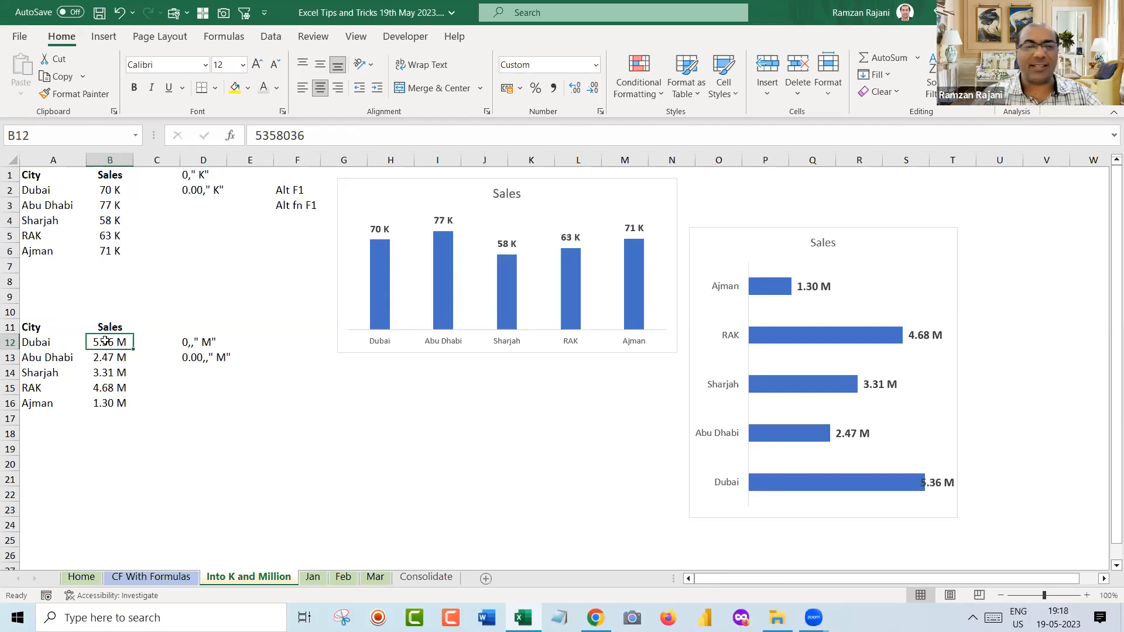
Look through the Jan, Feb and Mar monthly data sheets and the Consolidate sheet's column headers
key(ctrl+Page_Down)
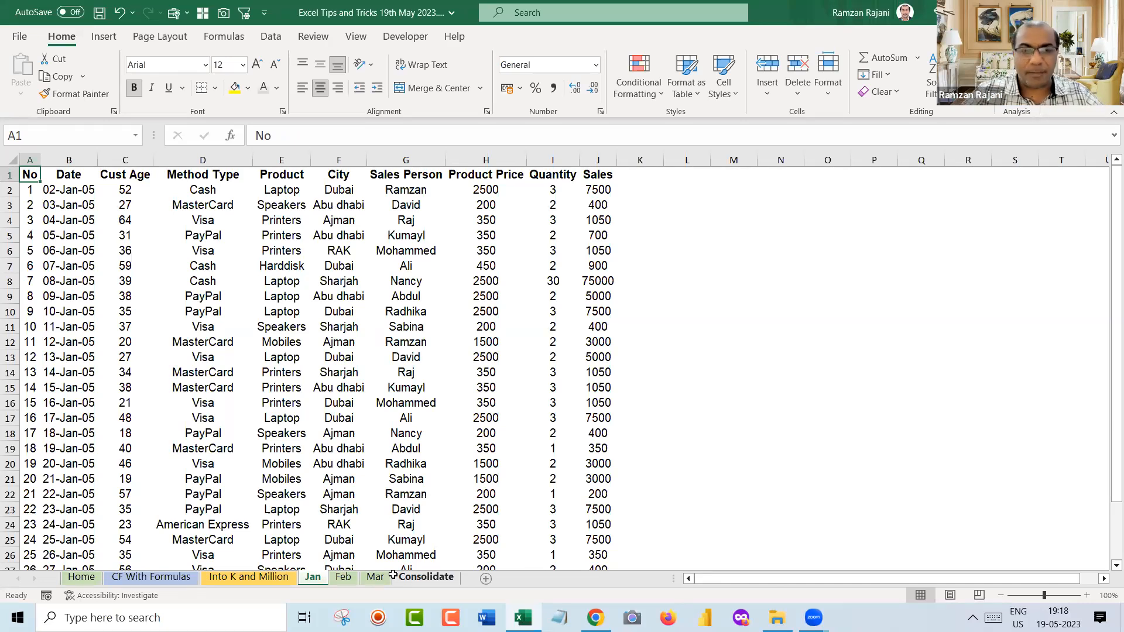
key(ctrl+Page_Down)
key(ctrl+Page_Down)
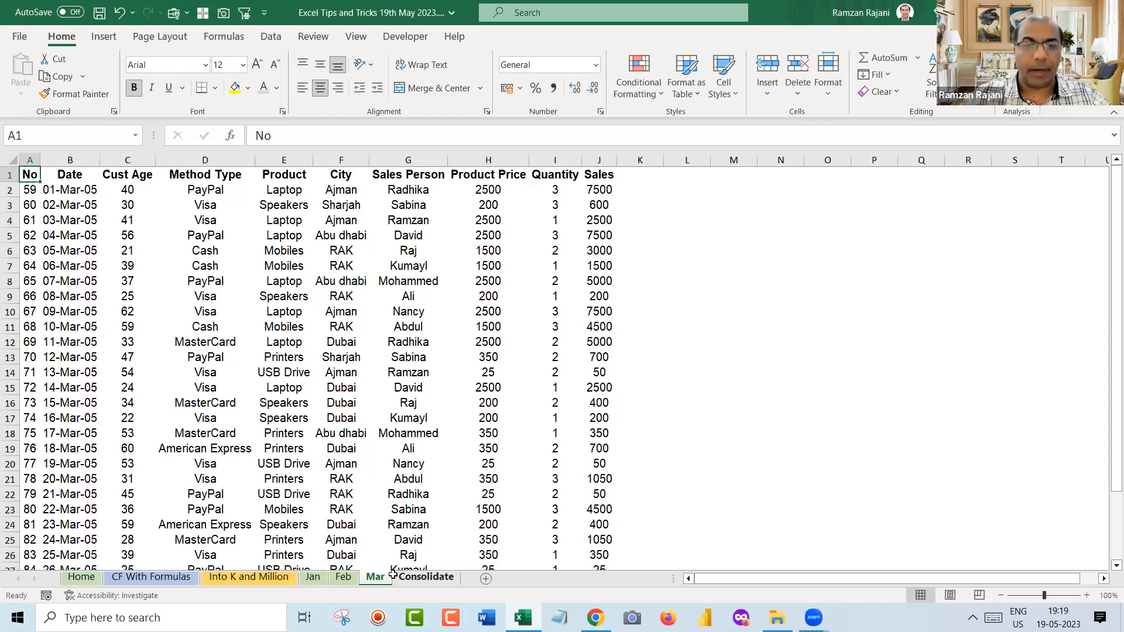
key(ctrl+Page_Up)
key(ctrl+Page_Up)
key(ctrl+Page_Down)
key(ctrl+Page_Down)
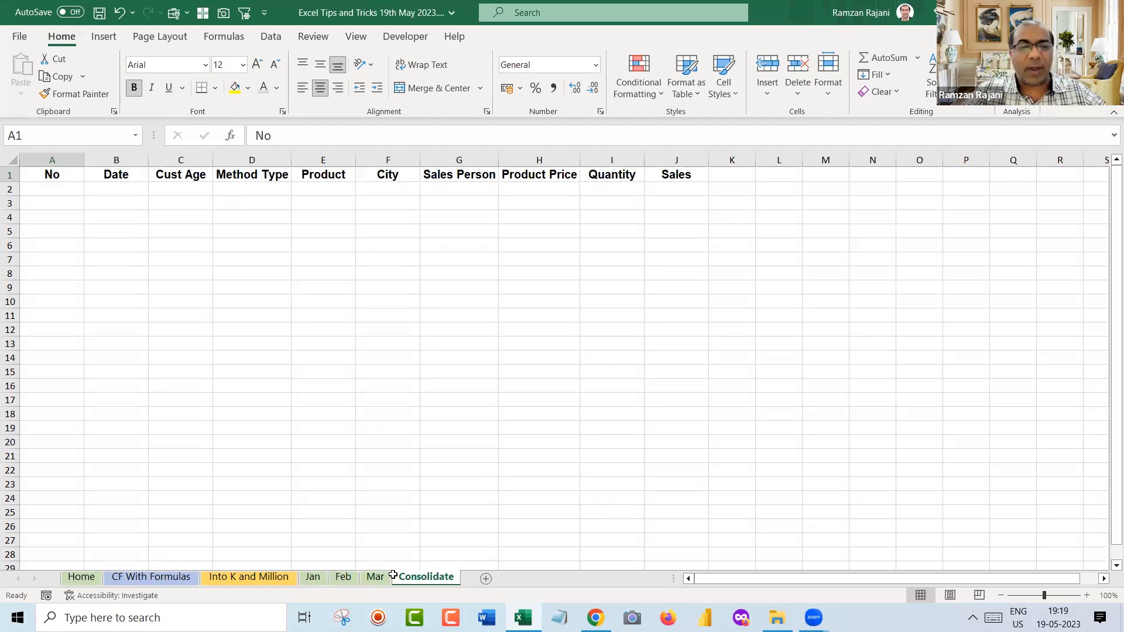
Examine the first and last records of the Jan, Feb and Mar sheets
key(ctrl+Page_Up)
key(ctrl+Page_Up)
key(ctrl+Page_Up)
key(ctrl+Down)
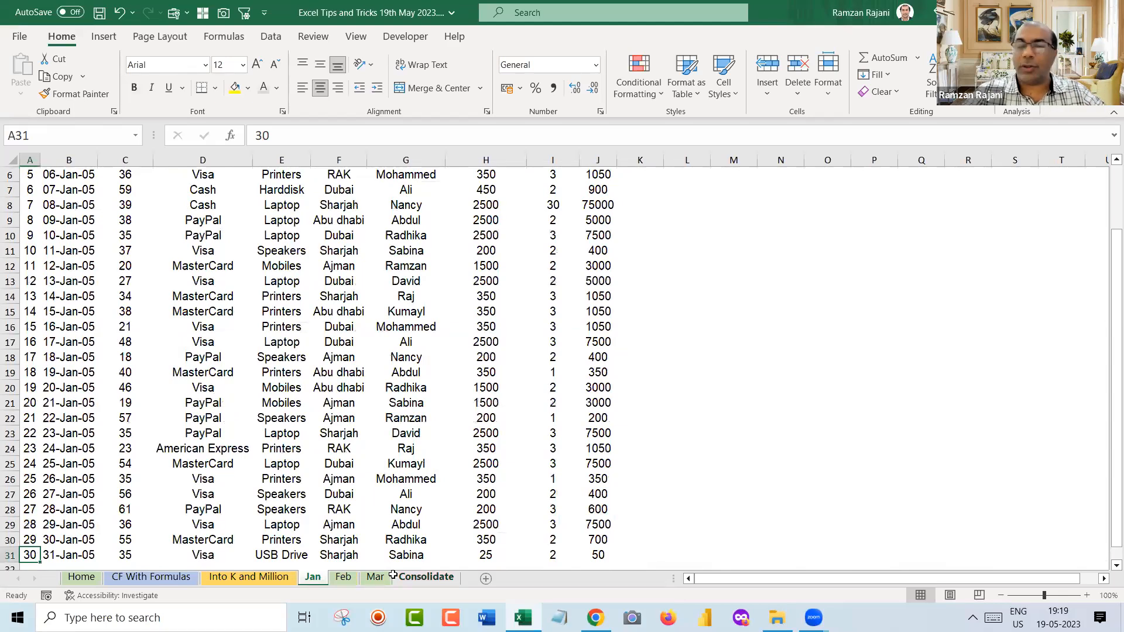
key(ctrl+Up)
key(ctrl+Page_Down)
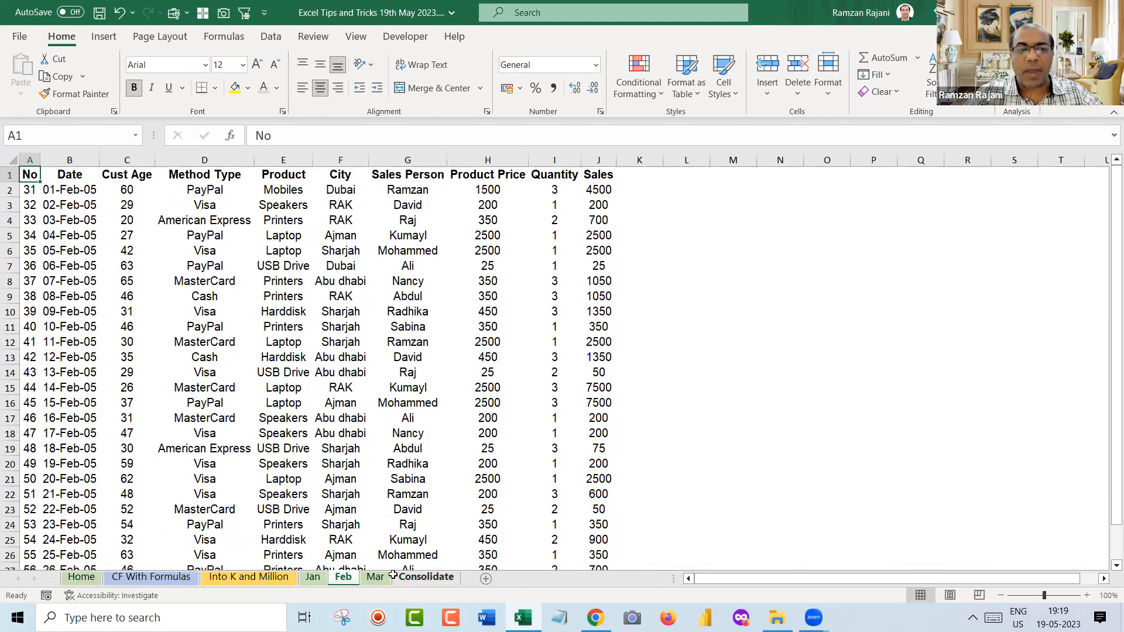
key(ctrl+Down)
key(Right)
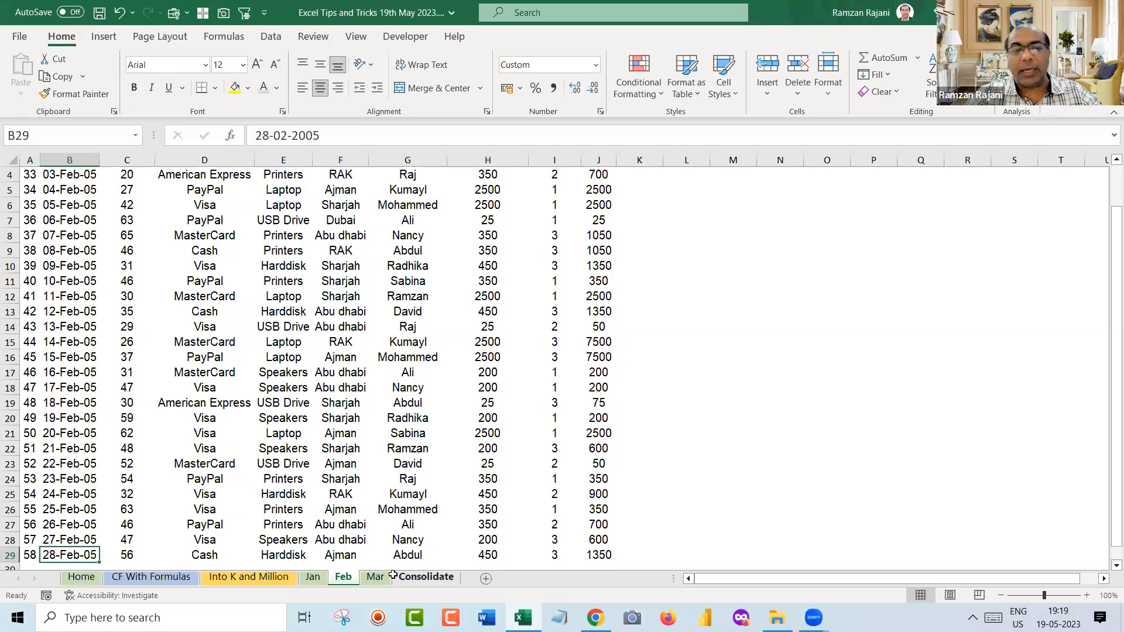
key(ctrl+Up)
key(ctrl+Page_Down)
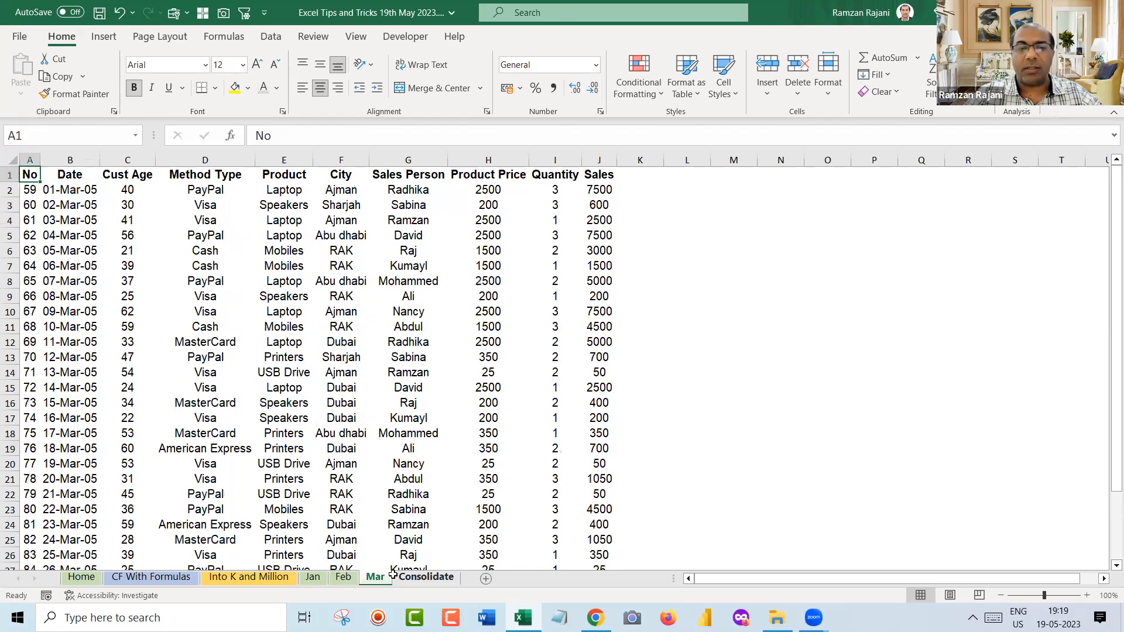
key(ctrl+Down)
key(ctrl+Up)
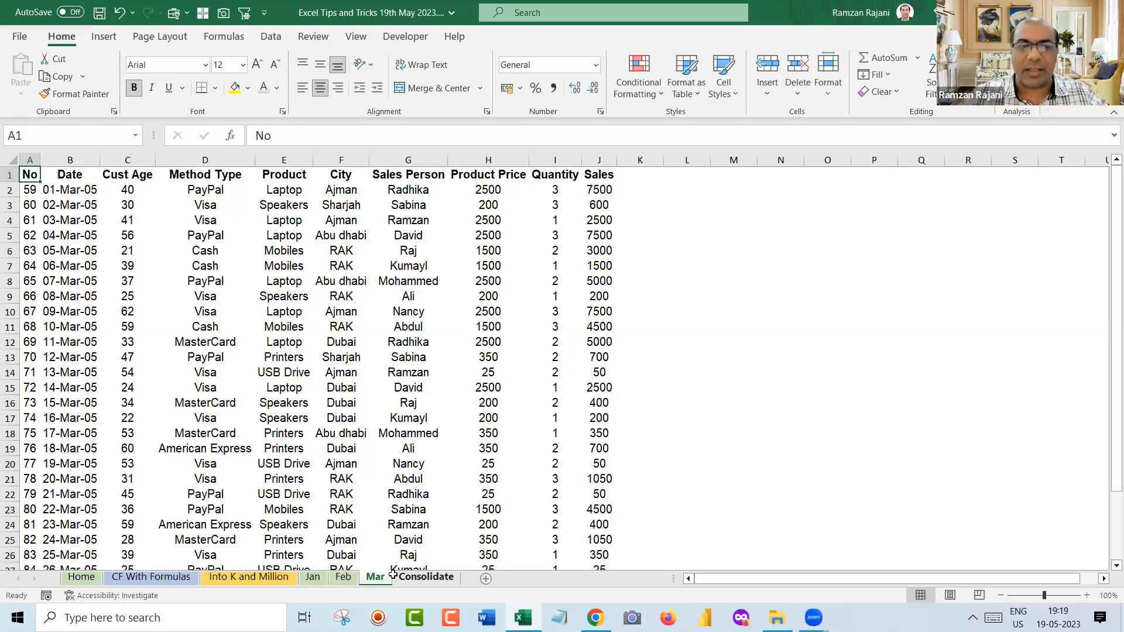
Start a VSTACK formula in cell A2 of the Consolidate sheet with Jan!A2:J31 as the first array
click(410, 577)
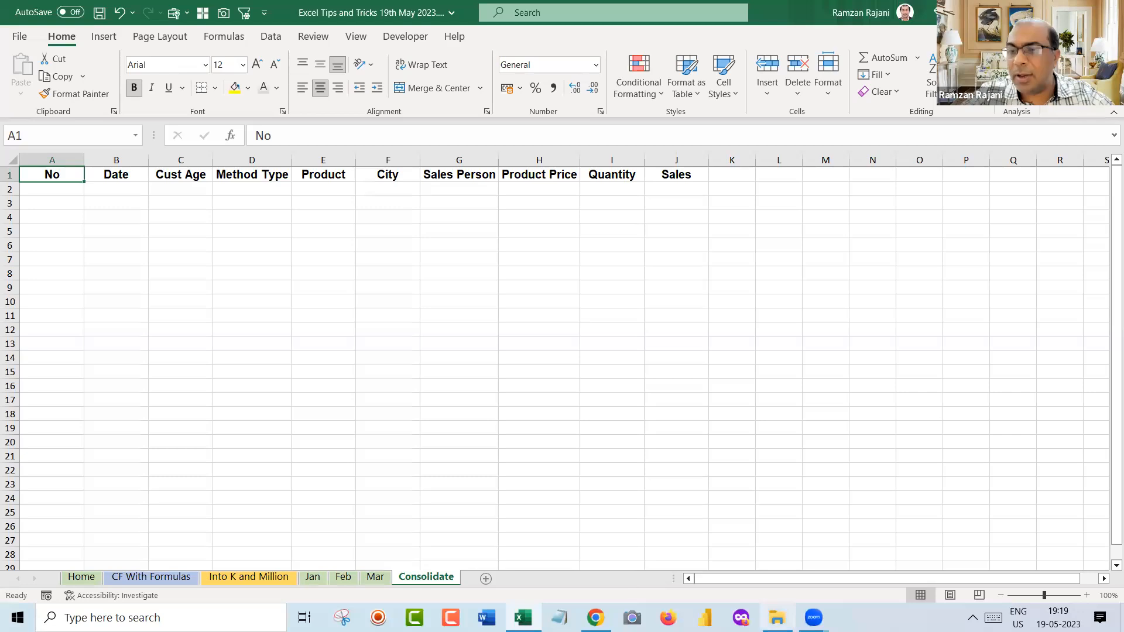
click(1086, 595)
click(1086, 595)
click(1086, 595)
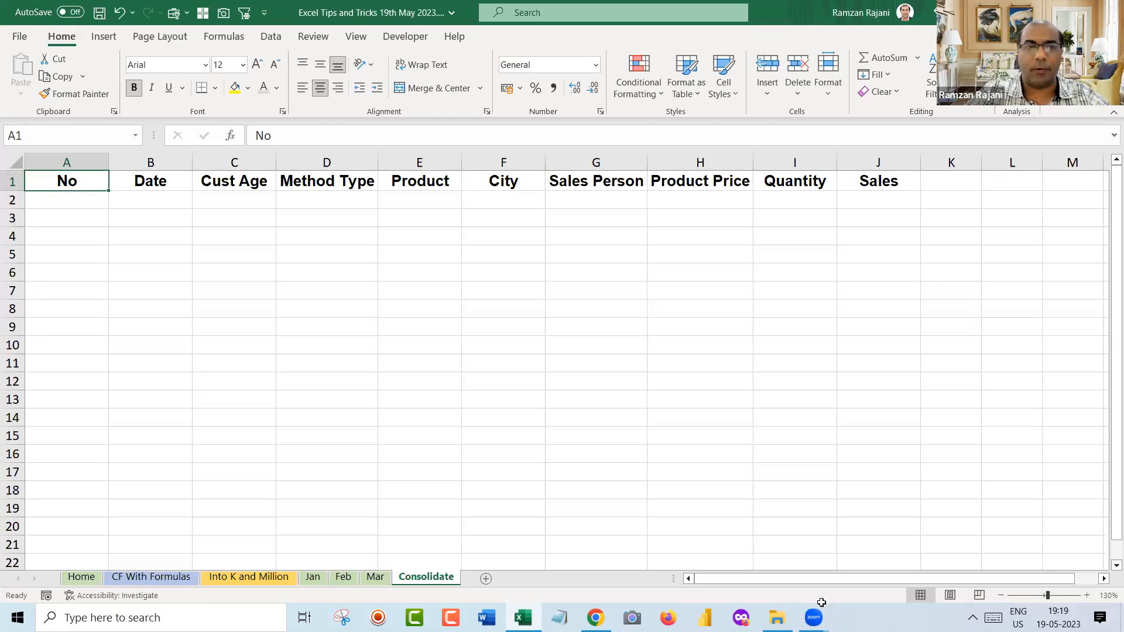
click(90, 203)
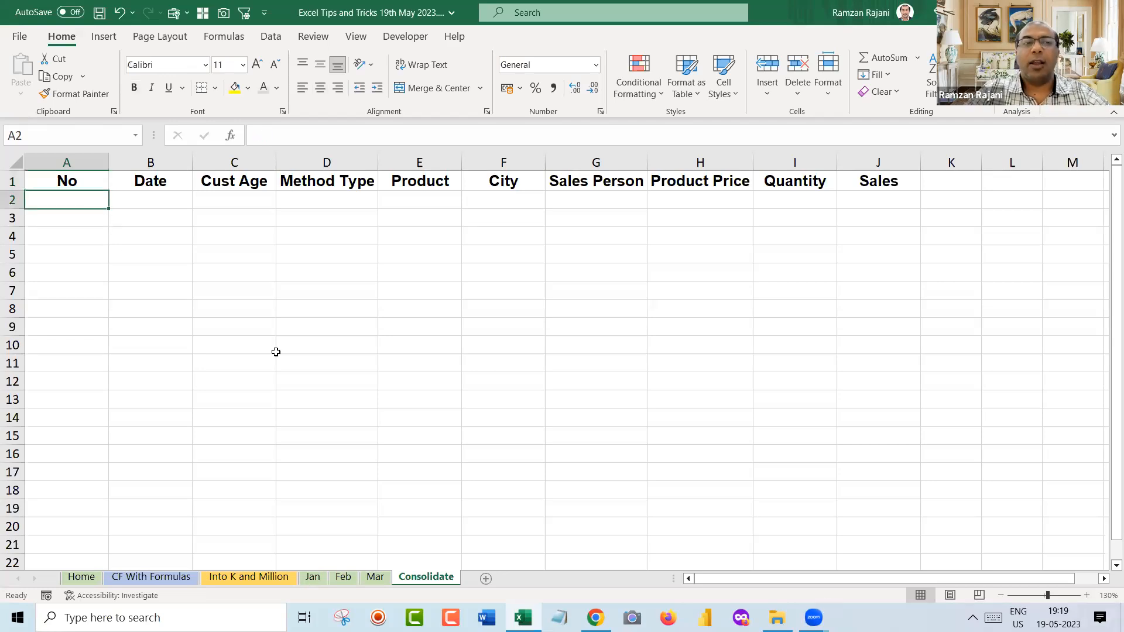
text(=)
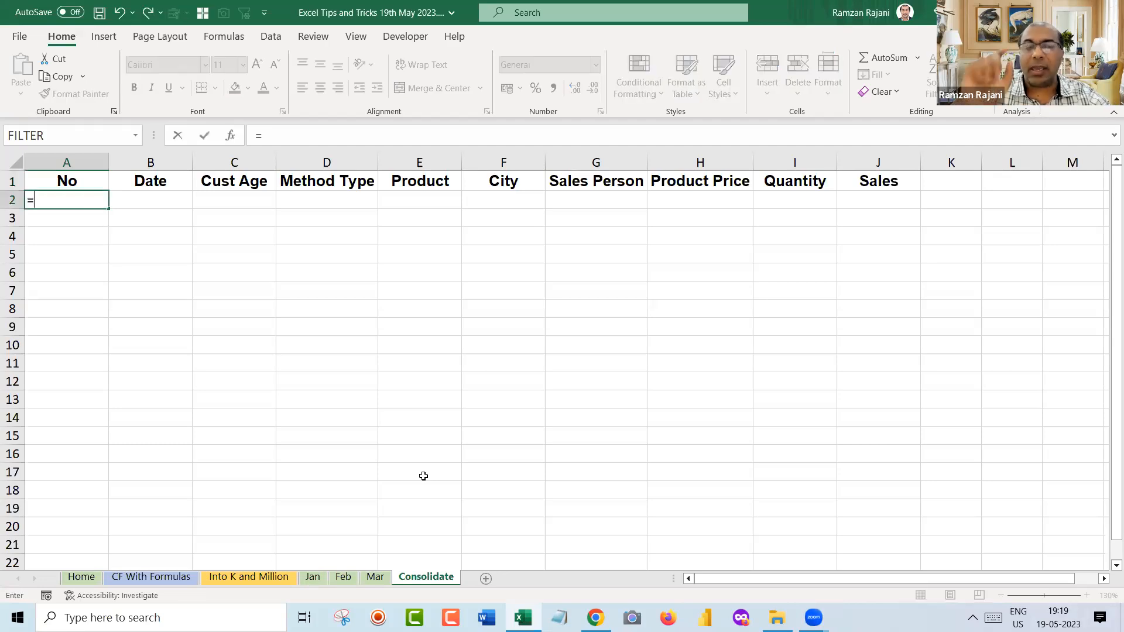
text(v)
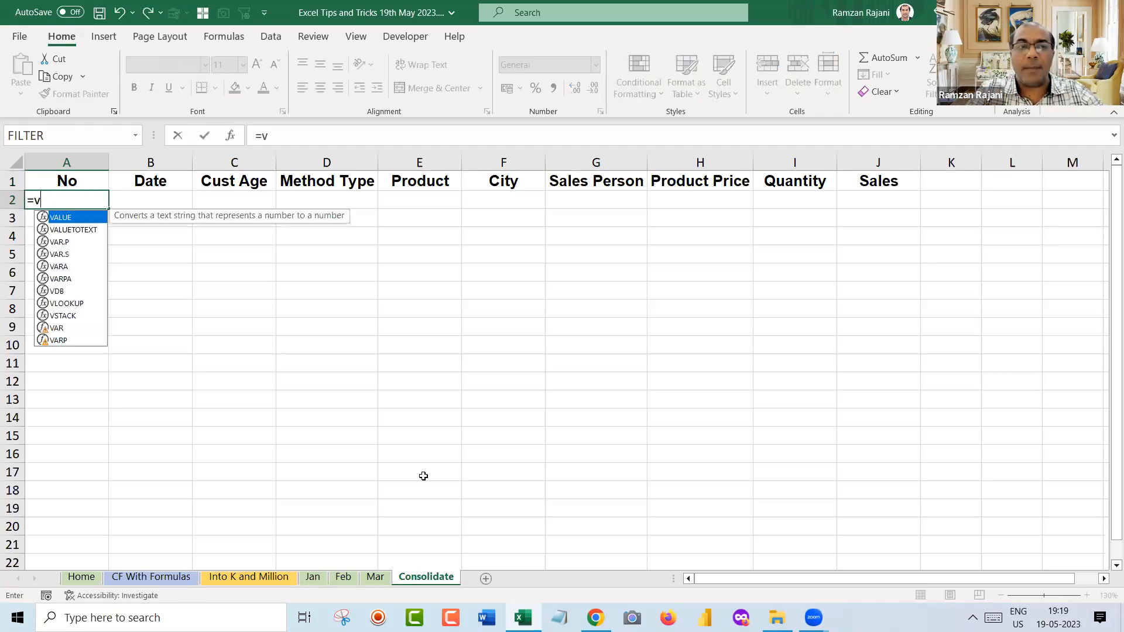
text(s)
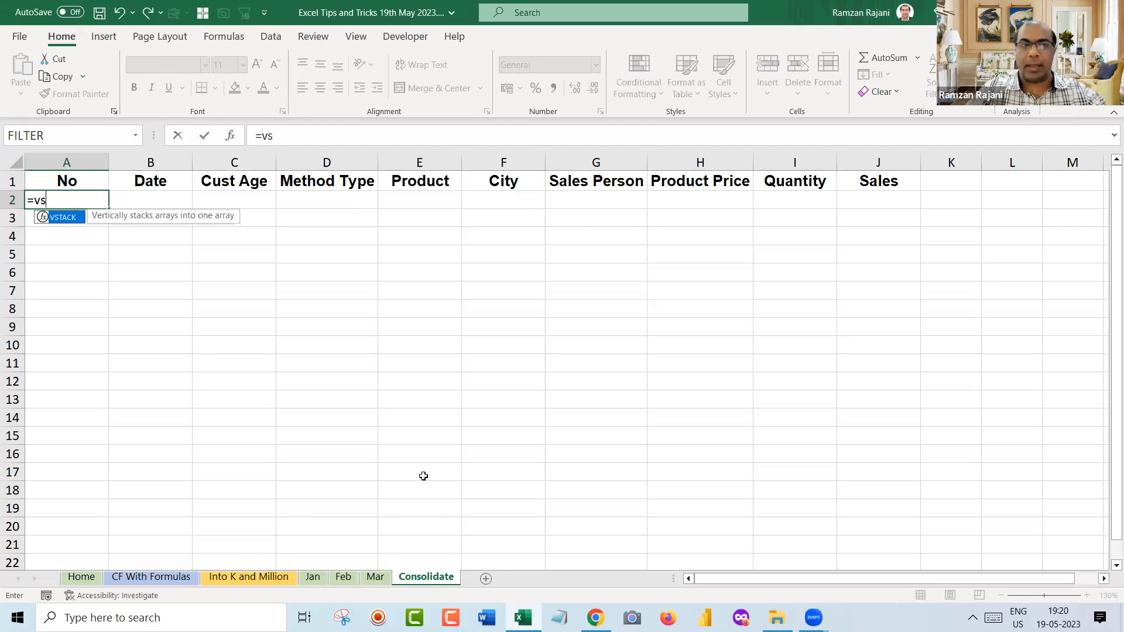
key(Tab)
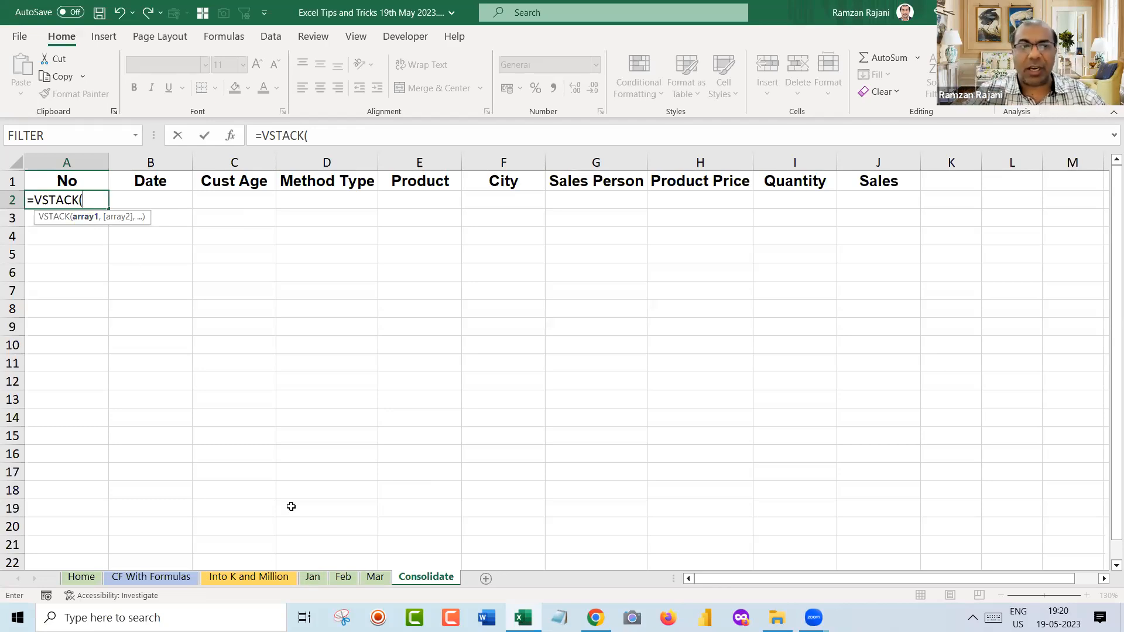
click(313, 577)
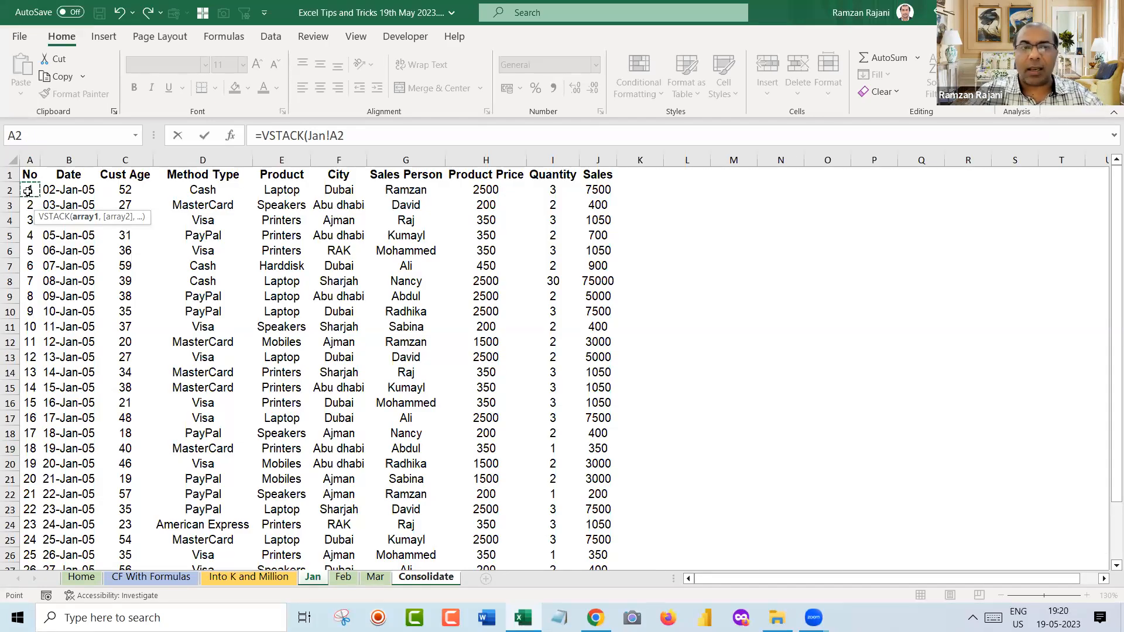
key(ctrl+shift+Right)
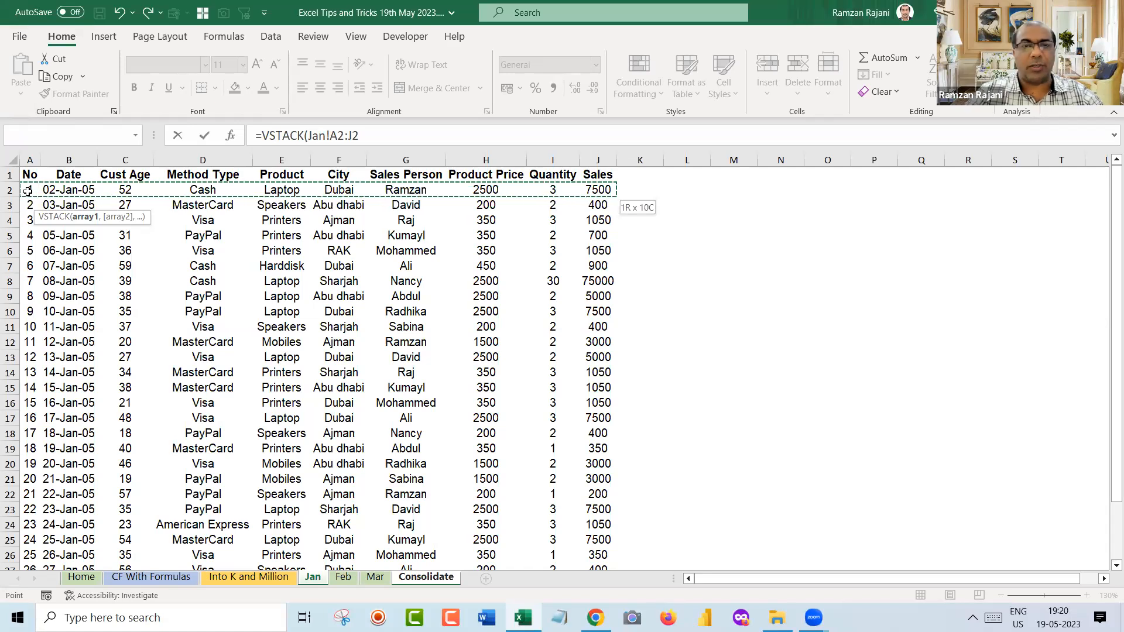
key(ctrl+shift+Down)
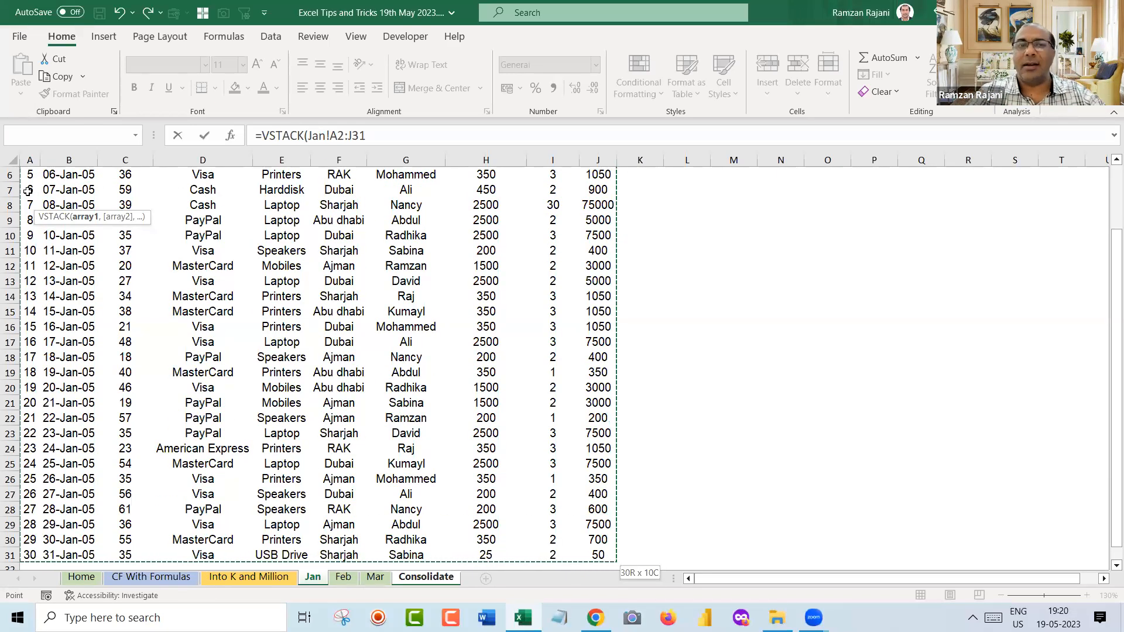
click(427, 132)
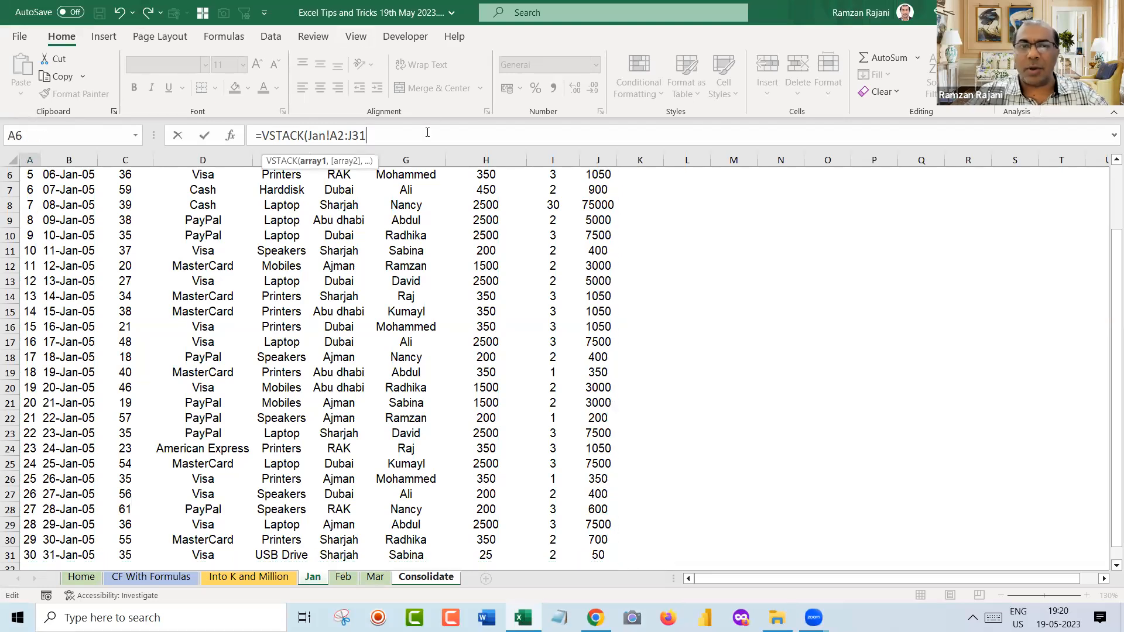
text(,)
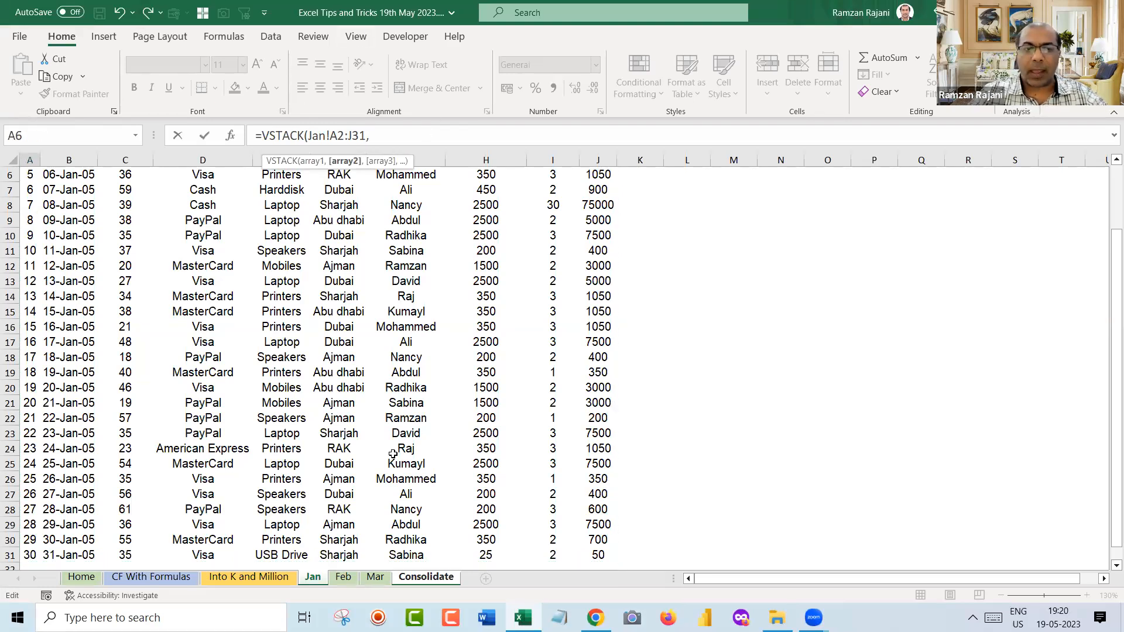
Add the Feb sheet's records, Feb!A2:J29, as the second array of the VSTACK formula
click(344, 579)
key(Down)
key(ctrl+shift+Right)
key(ctrl+shift+Down)
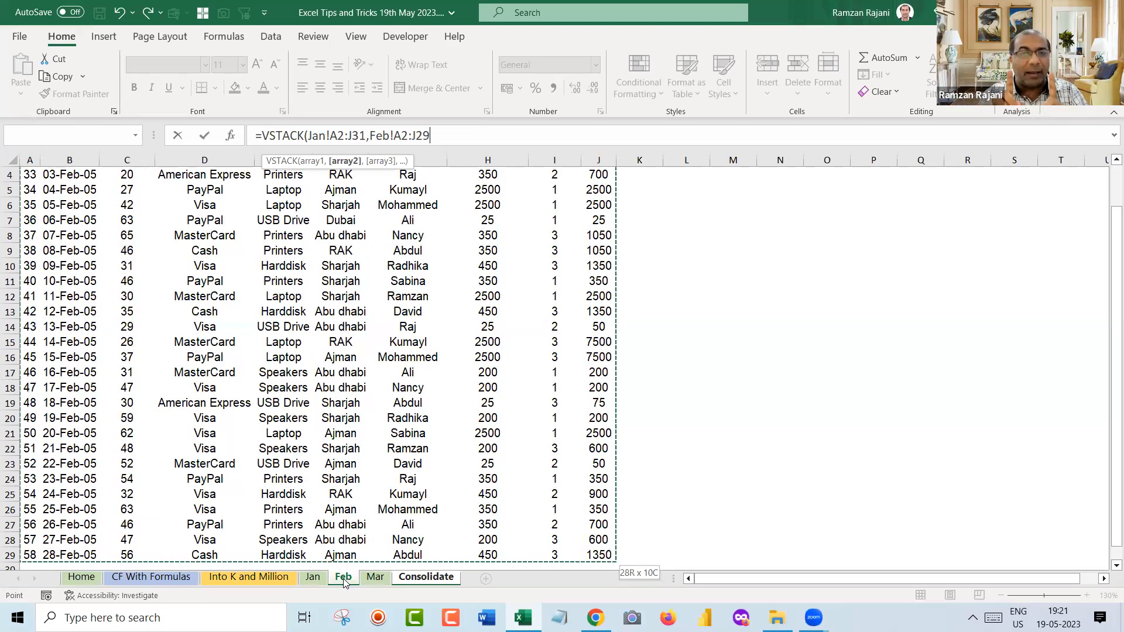
text(,)
Add Mar!A2:J32 as the third array and complete the VSTACK formula
key(ctrl+Page_Down)
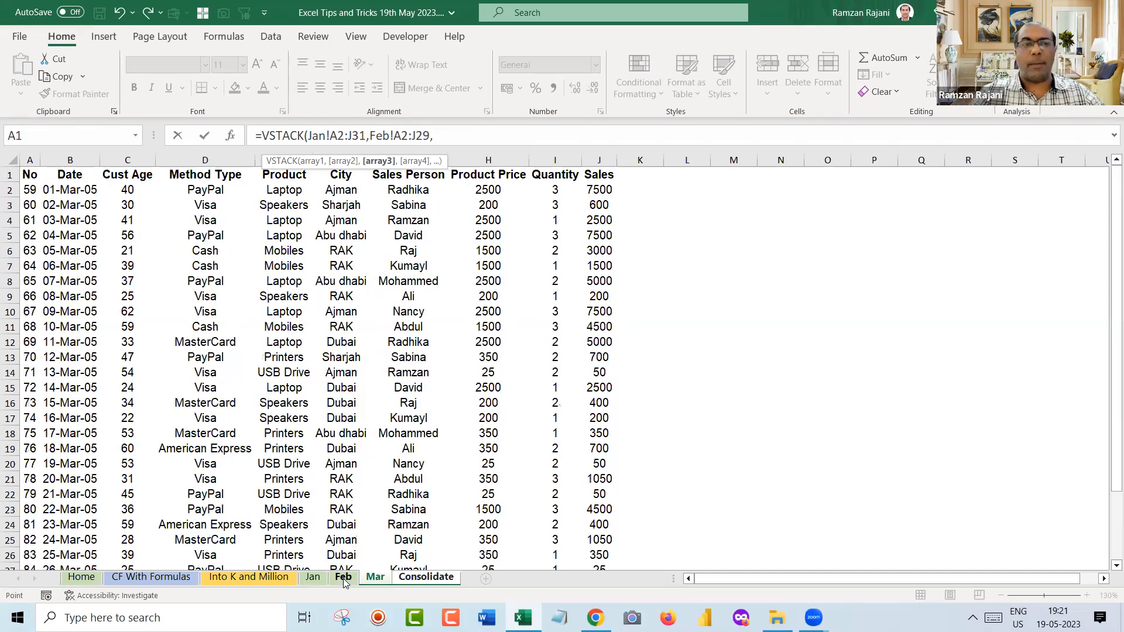
key(Down)
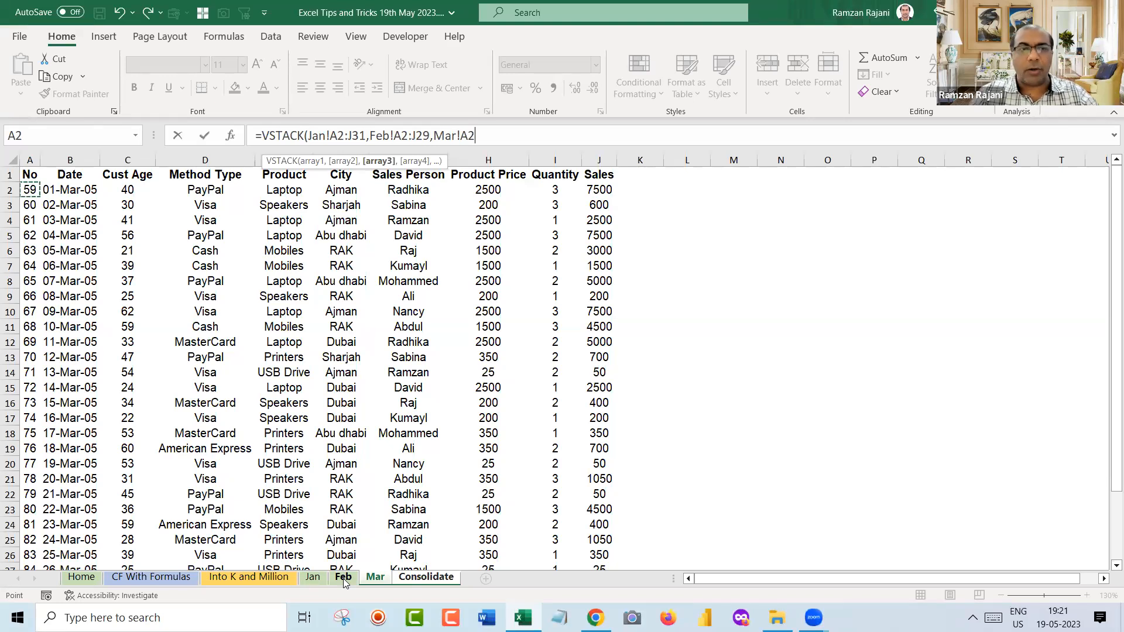
key(ctrl+shift+Right)
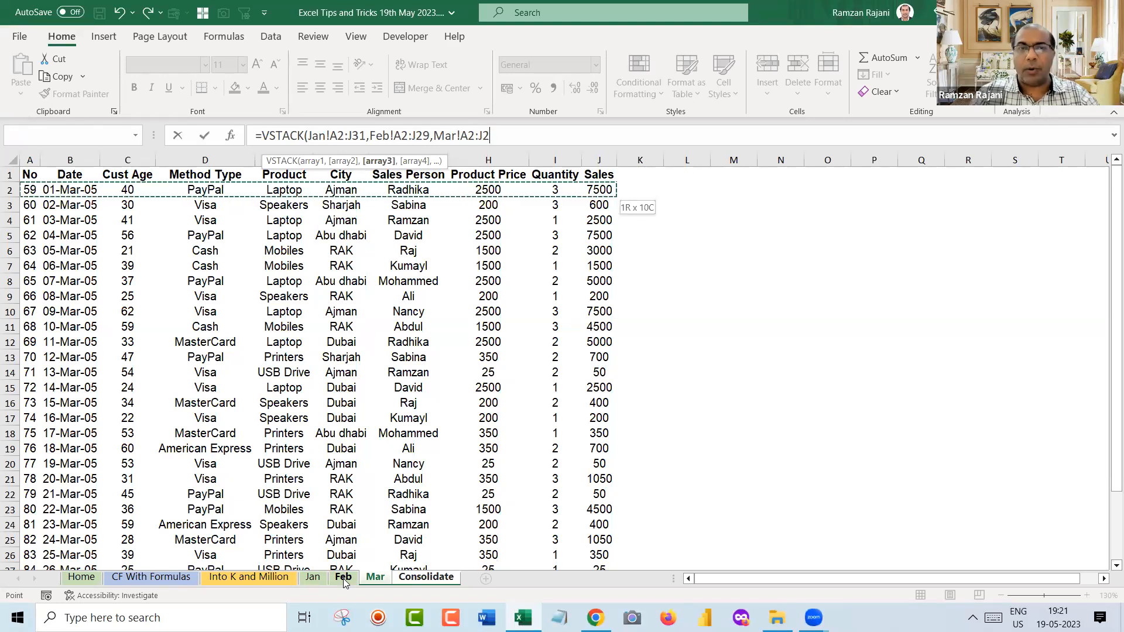
key(ctrl+shift+Down)
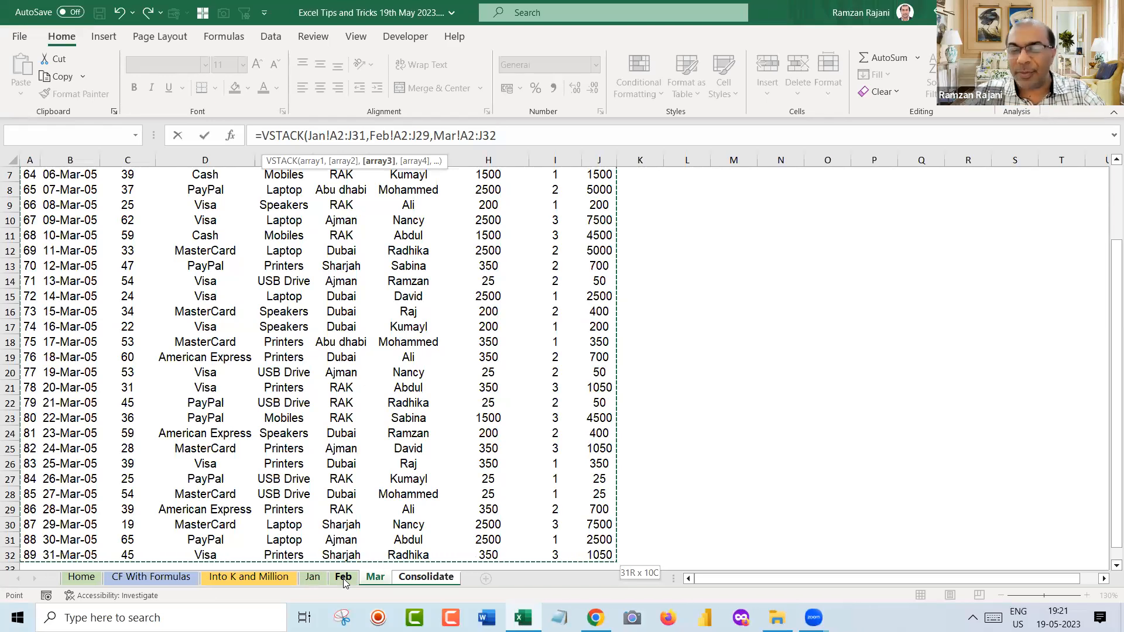
text())
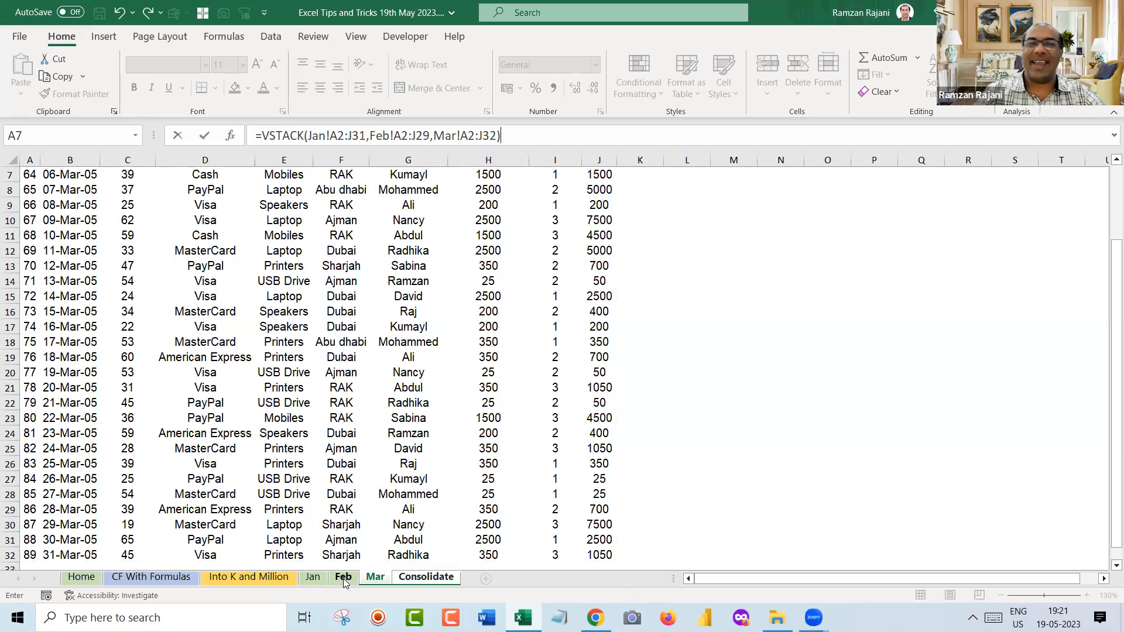
key(Return)
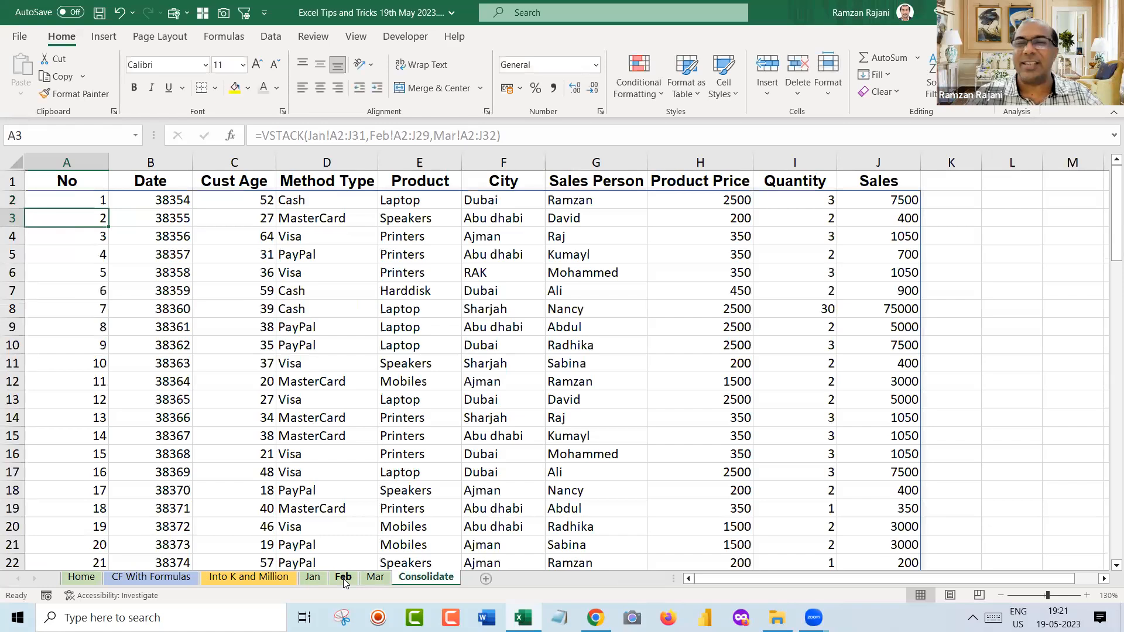
Examine the first and last stacked records in the Consolidate sheet
key(Up)
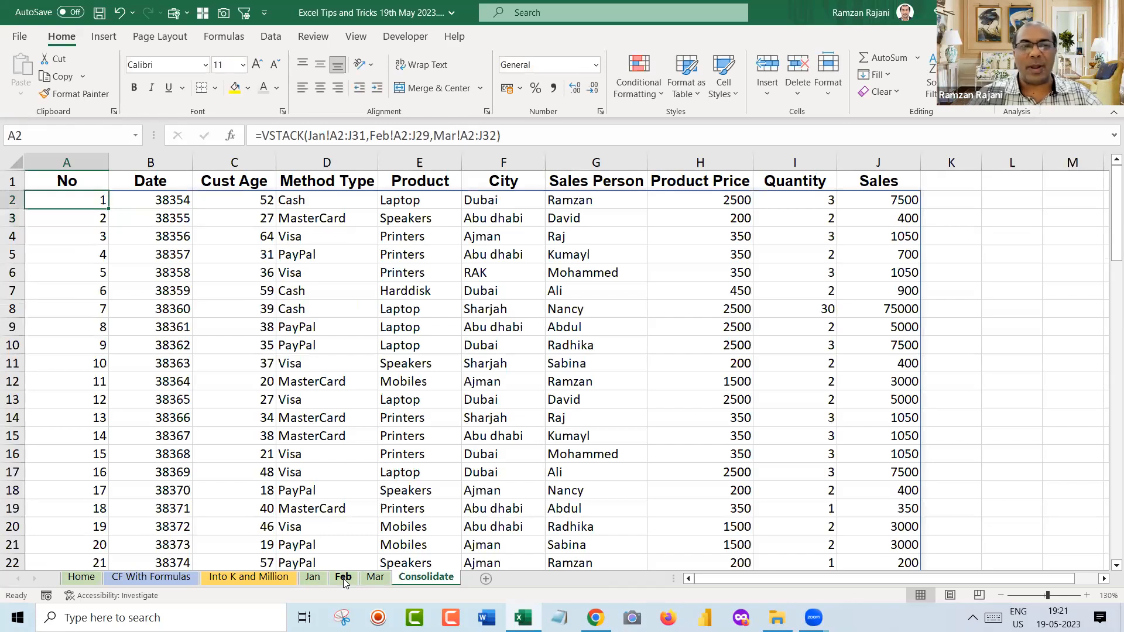
key(Down)
key(Down)
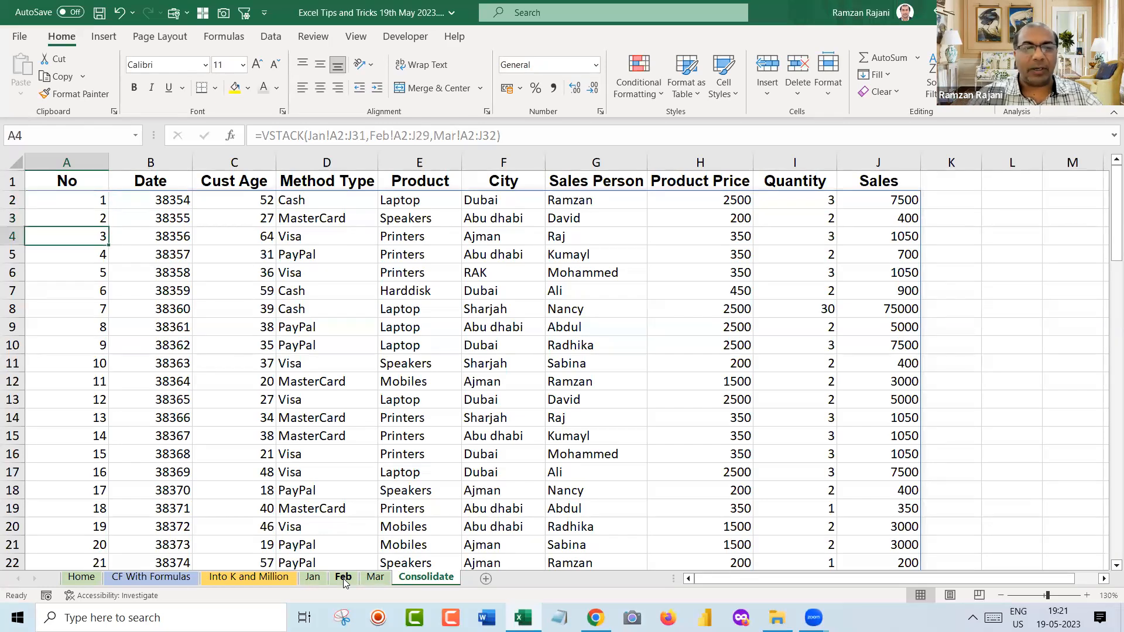
key(ctrl+Down)
key(Down)
key(Down)
key(Down)
key(Down)
key(Up)
key(Up)
key(Up)
key(Up)
key(ctrl+Up)
key(Down)
Format the Consolidate sheet's Date values in B2:B90 as day-month-year dates
key(Right)
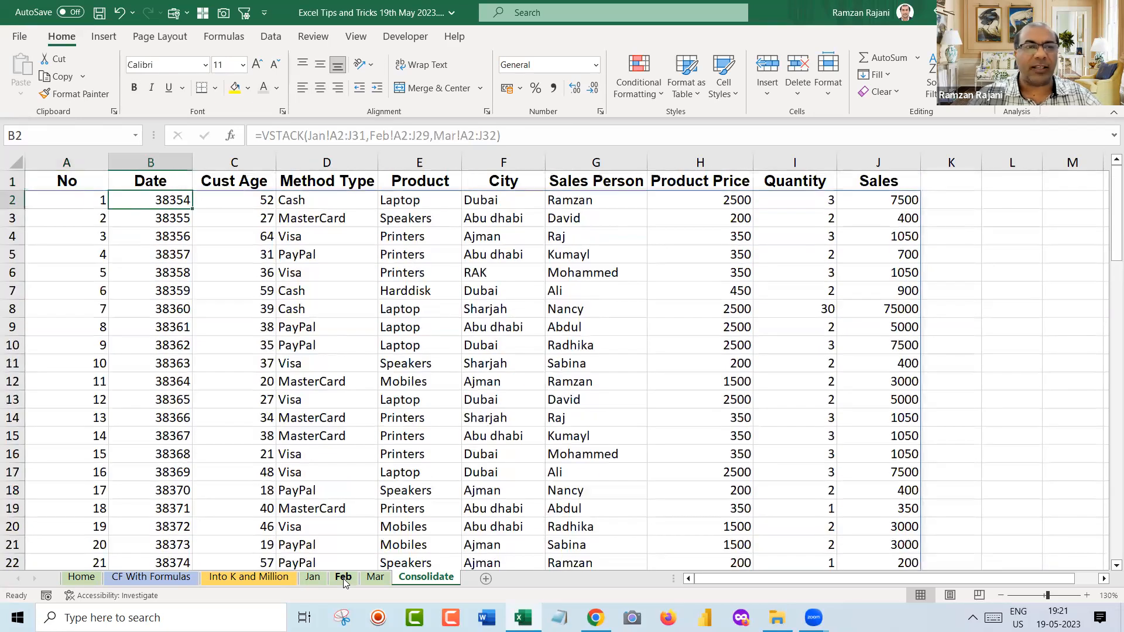
key(Down)
key(Down)
key(Down)
key(Down)
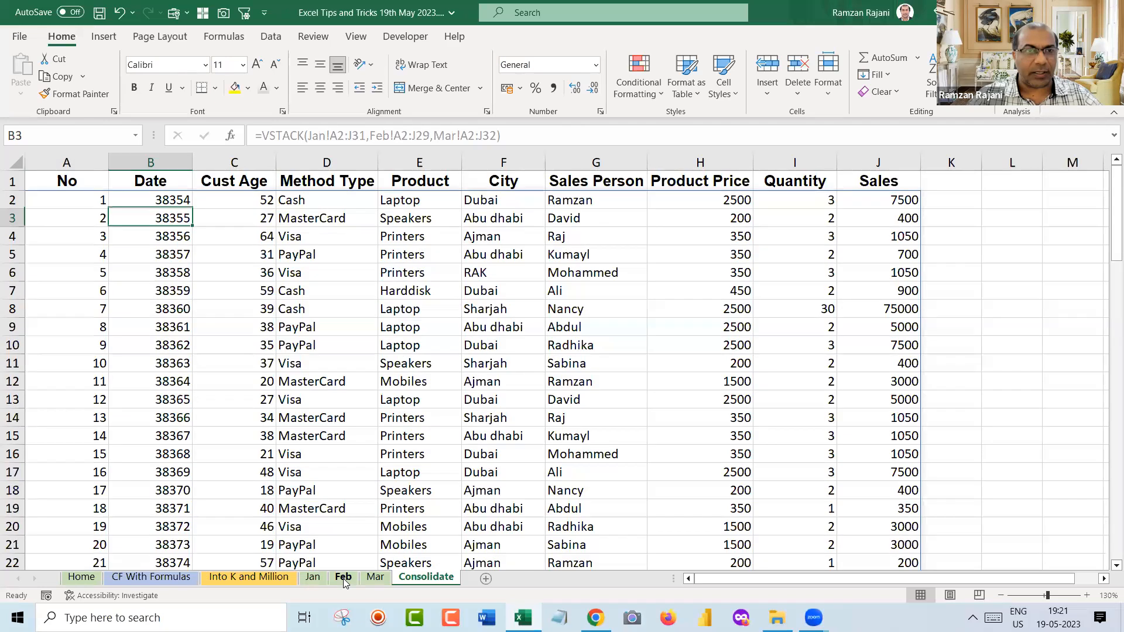
key(Up)
key(Up)
key(Up)
key(Up)
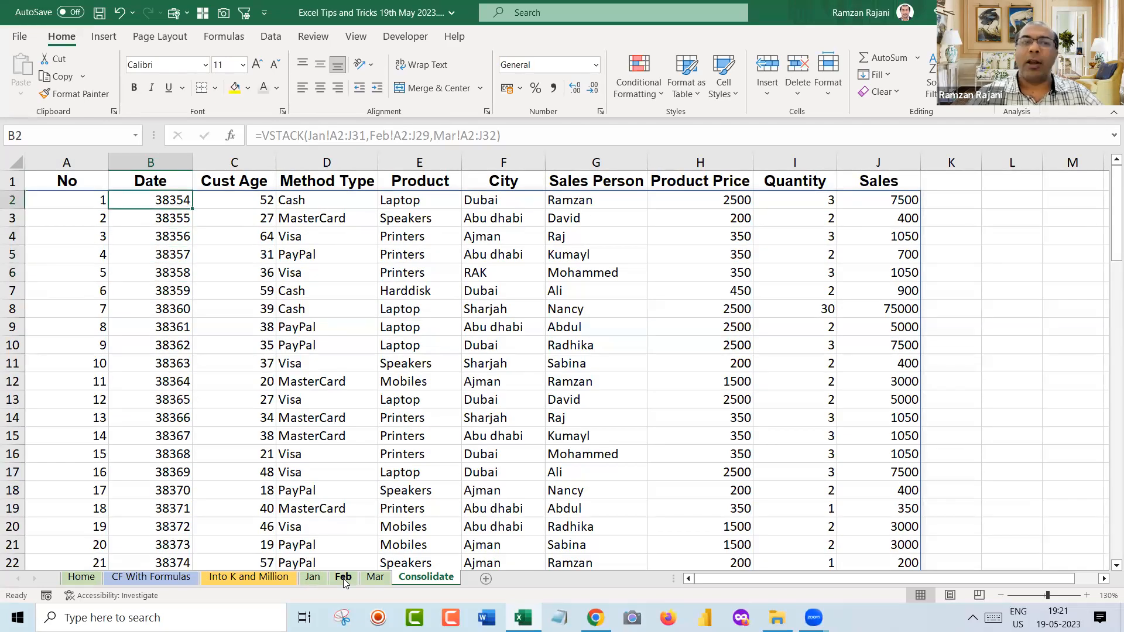
key(ctrl+shift+Down)
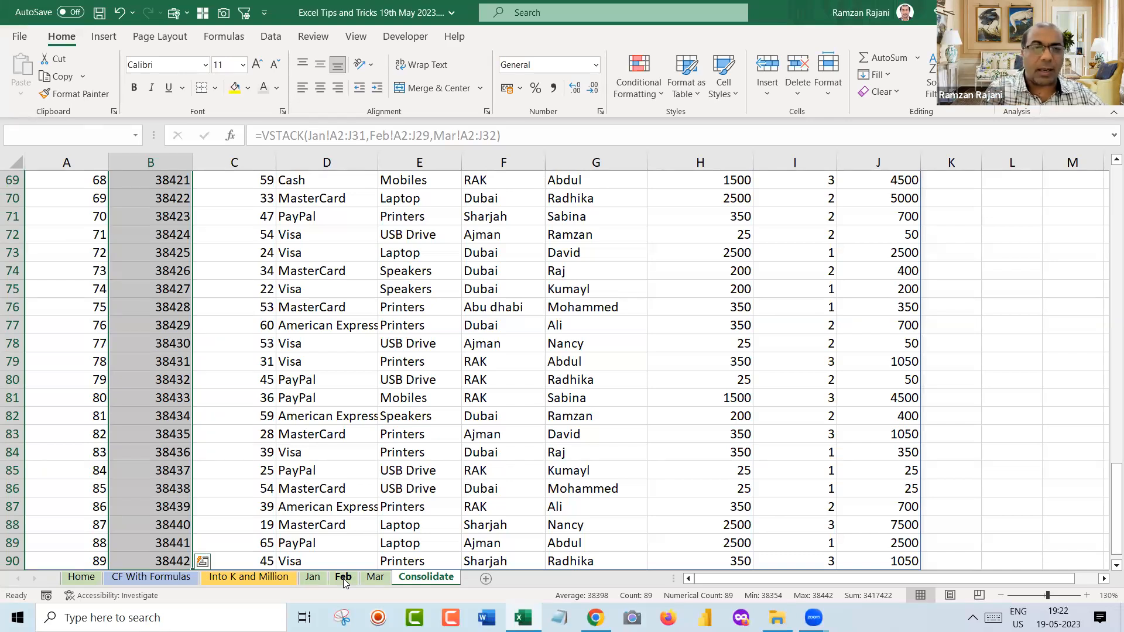
key(ctrl+shift+3)
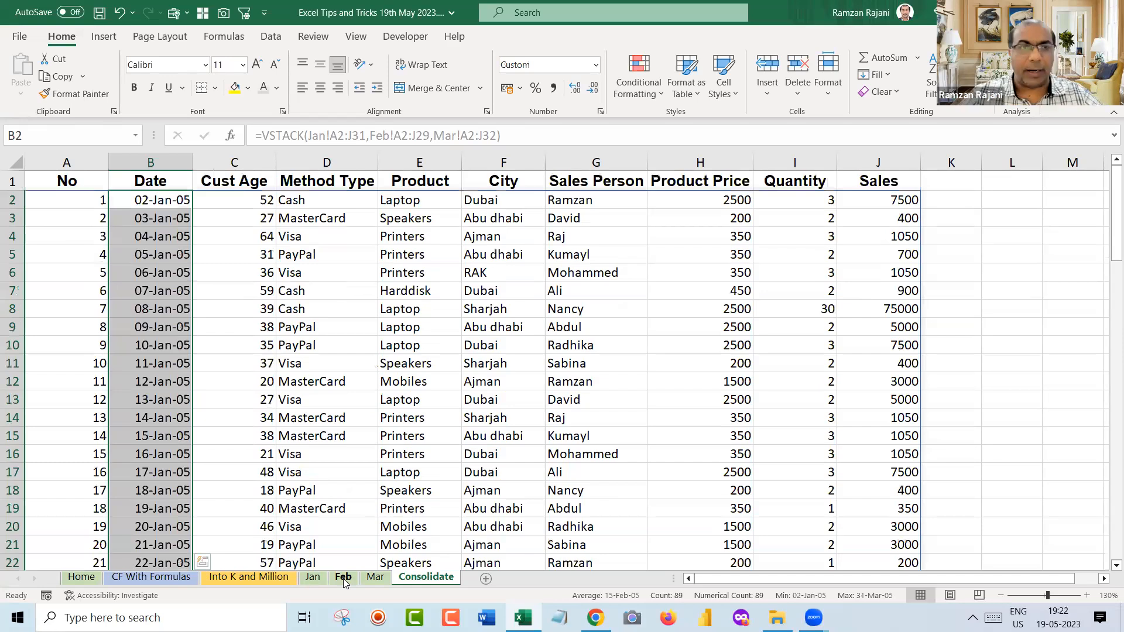
Check the end of the consolidated data and the rows below its last record
key(Left)
key(ctrl+Down)
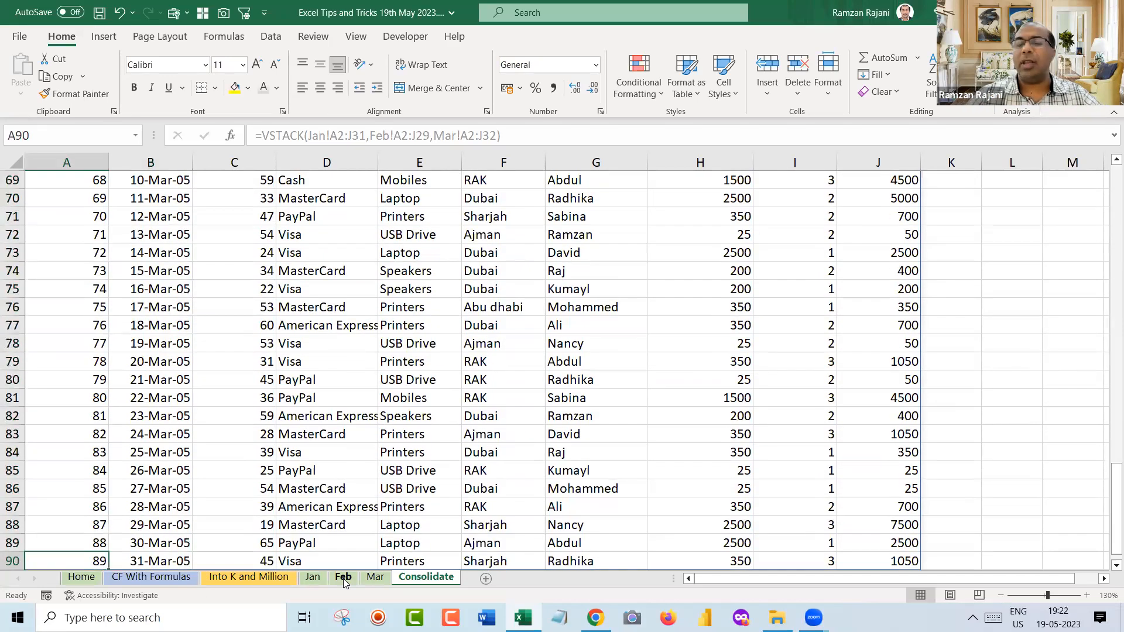
key(ctrl+Up)
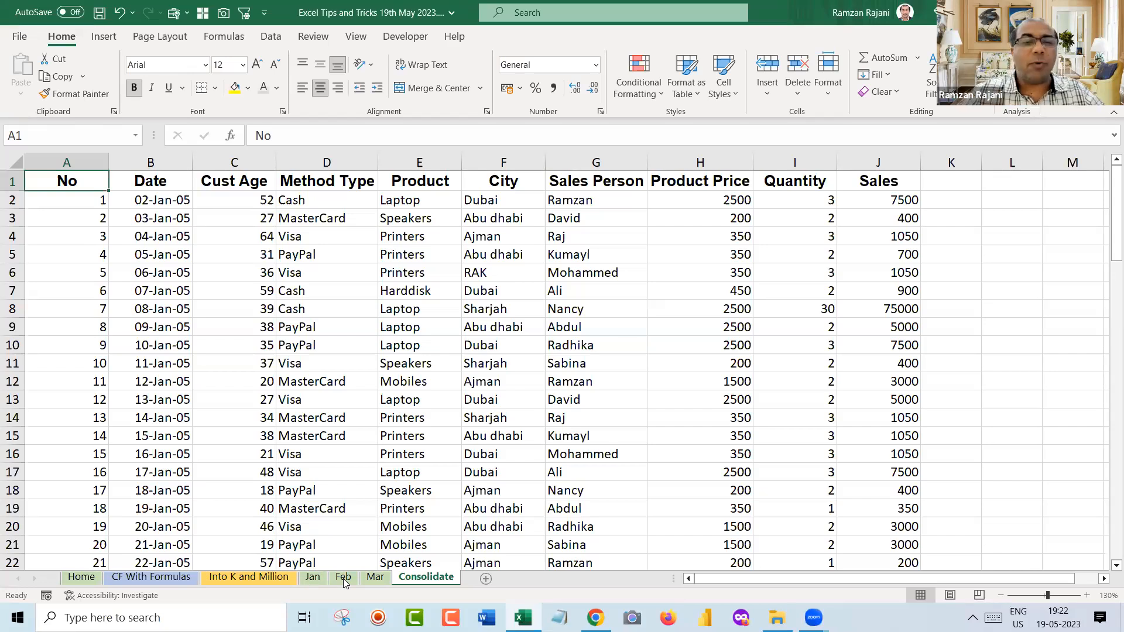
key(ctrl+Down)
key(Down)
key(Down)
key(Down)
key(Down)
key(Down)
key(Down)
key(Down)
key(Down)
key(Down)
key(Down)
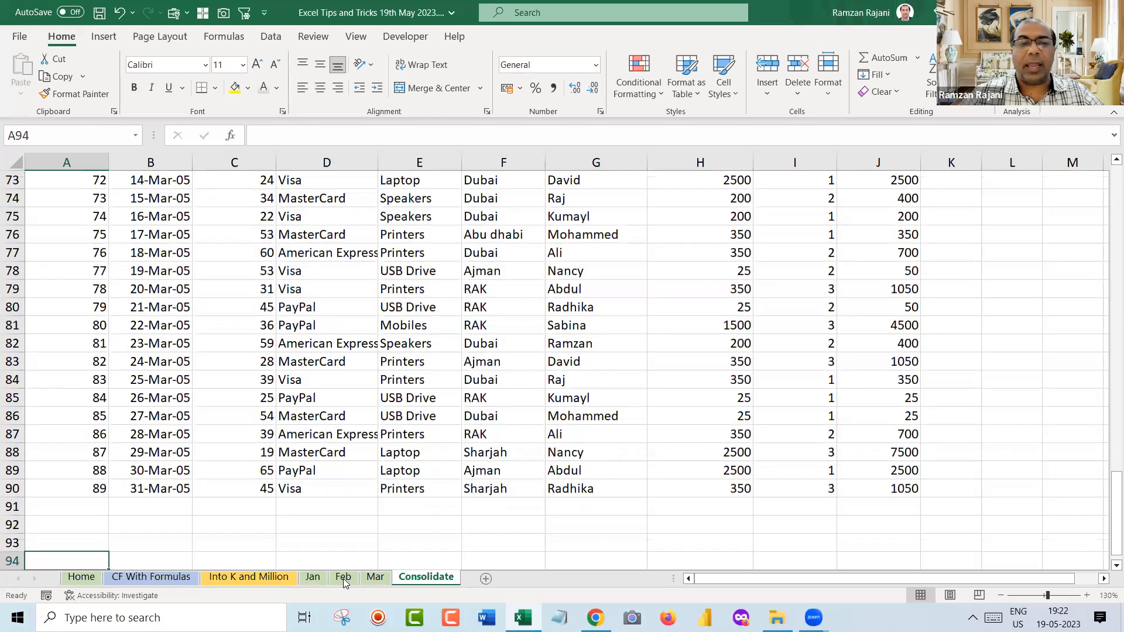
key(Up)
key(Up)
key(Up)
key(Up)
key(Up)
key(Up)
key(Up)
key(Up)
key(Up)
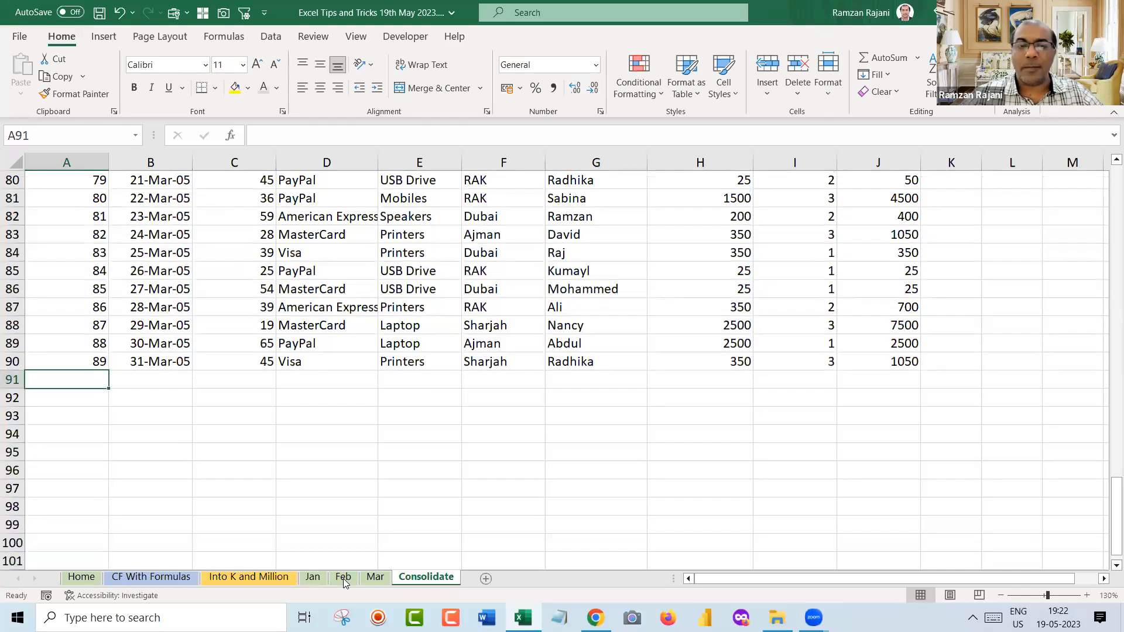
Examine the end of the Jan sheet's records and the empty rows beneath them
key(ctrl+Page_Up)
key(ctrl+Page_Up)
key(ctrl+Page_Up)
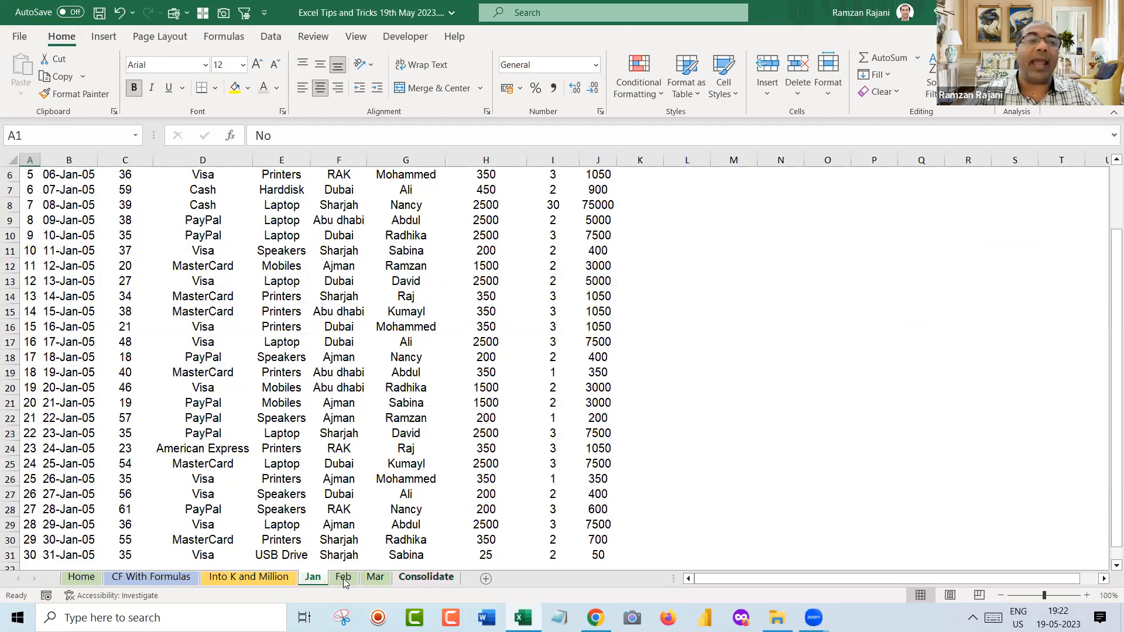
key(ctrl+Home)
key(ctrl+Down)
key(Down)
key(Down)
key(Down)
key(Down)
key(Down)
key(Down)
key(Down)
key(Down)
key(Down)
key(Down)
key(Down)
key(Down)
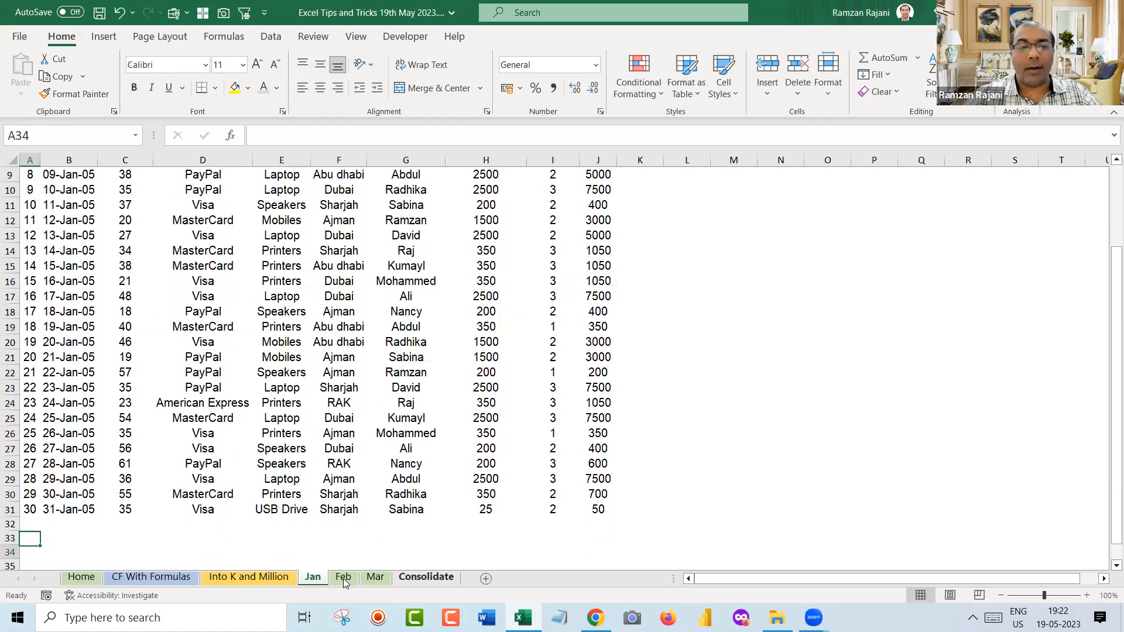
key(Up)
key(Up)
key(Up)
key(Up)
key(Up)
key(Up)
key(Up)
key(Up)
key(Up)
key(Up)
key(Up)
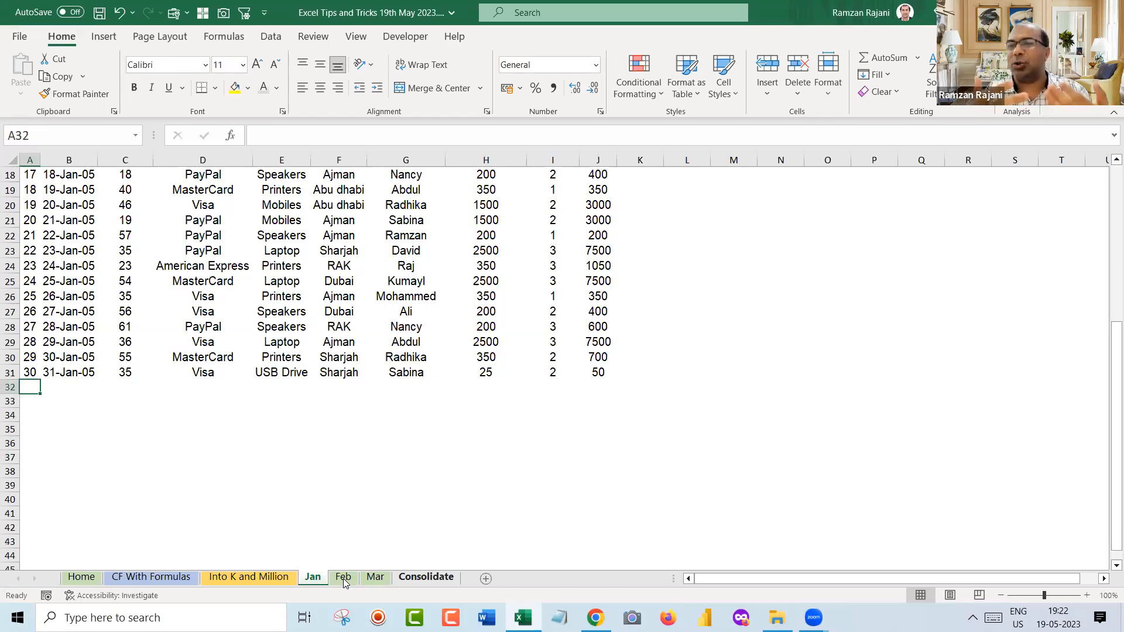
Duplicate the Jan sheet's last record into row 32 and number it 31
key(Up)
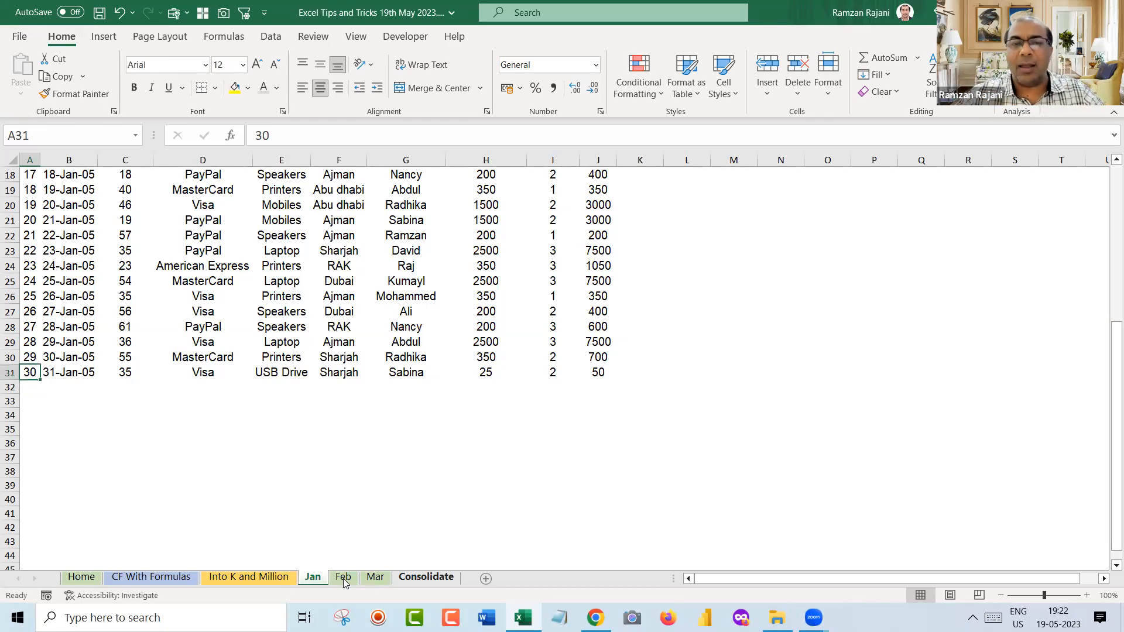
key(ctrl+shift+Right)
key(ctrl+c)
key(Down)
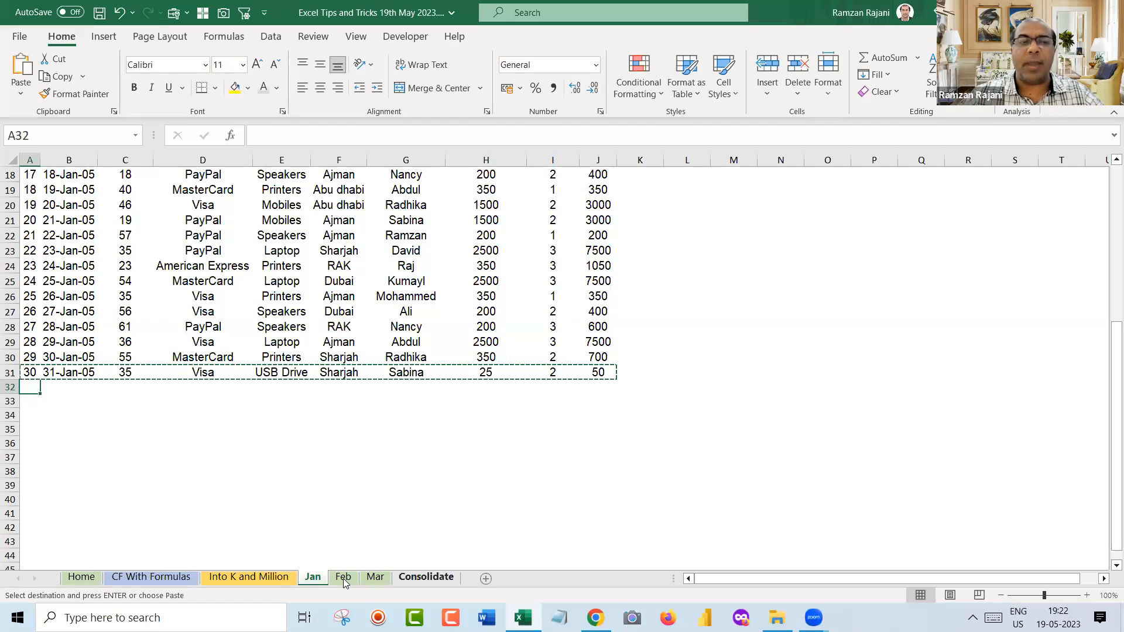
key(Return)
text(31)
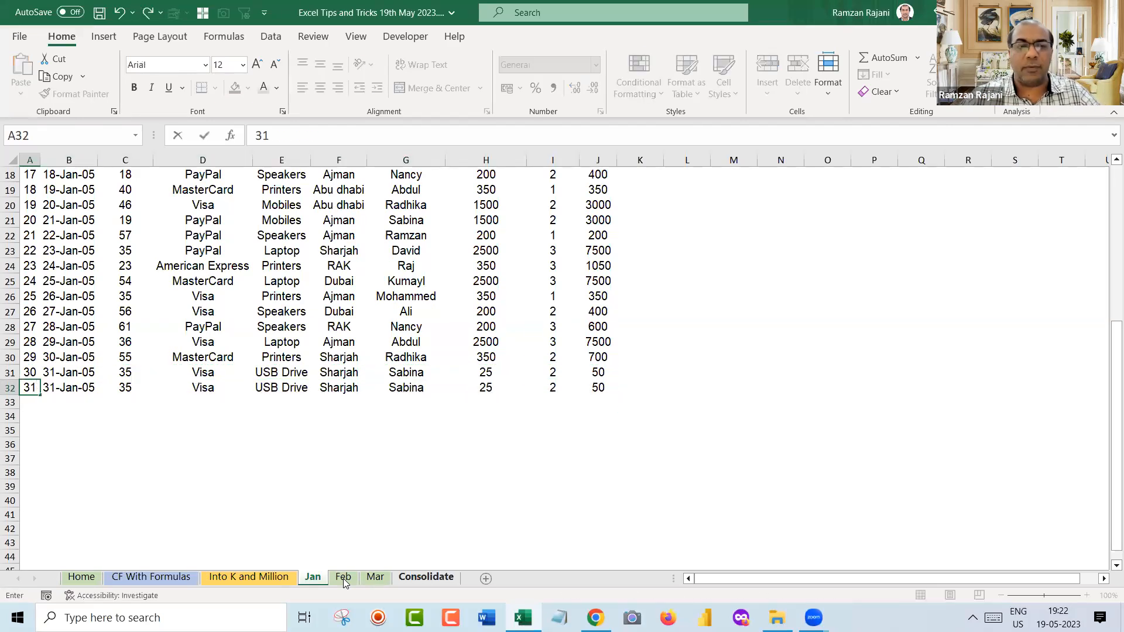
key(Tab)
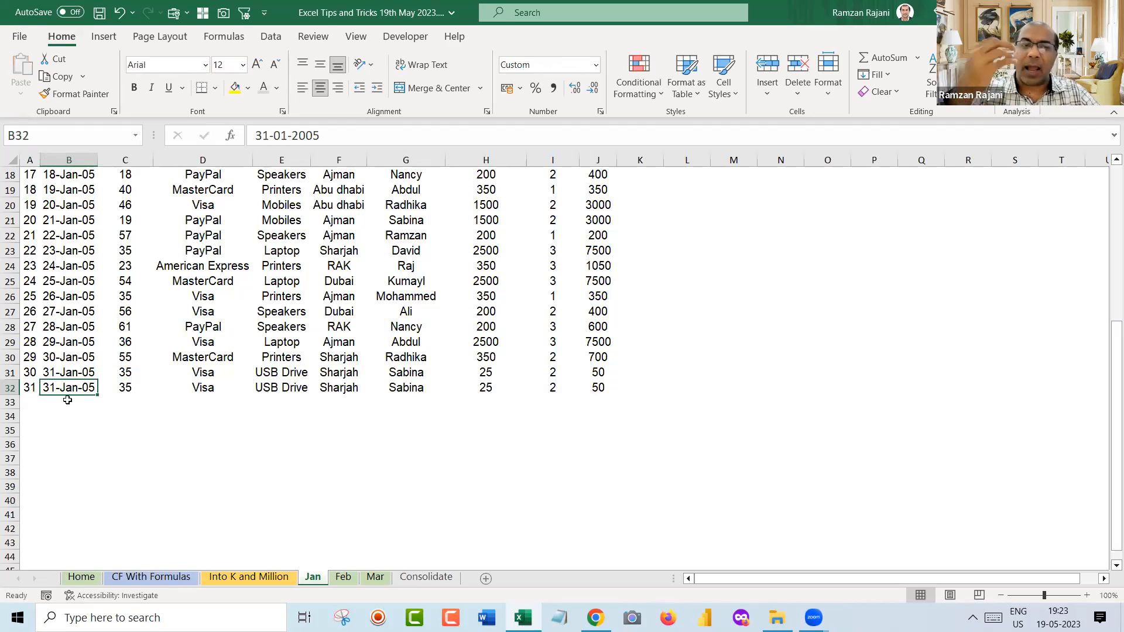
Set the new Jan record's date in B32 to 10-01-2005
key(F2)
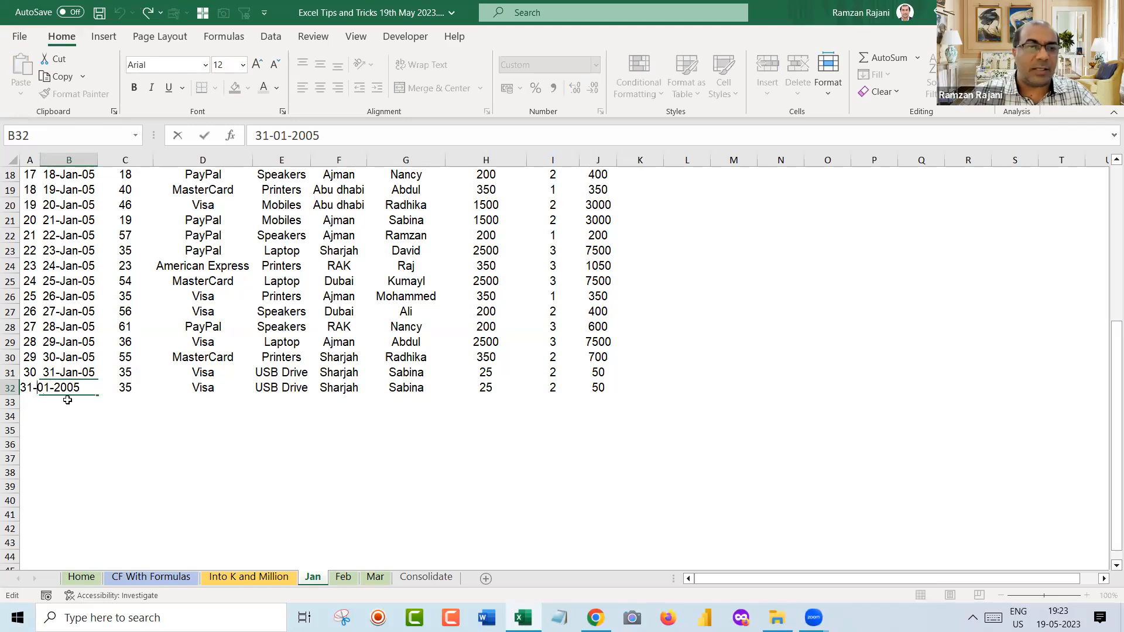
key(BackSpace)
key(BackSpace)
text(10)
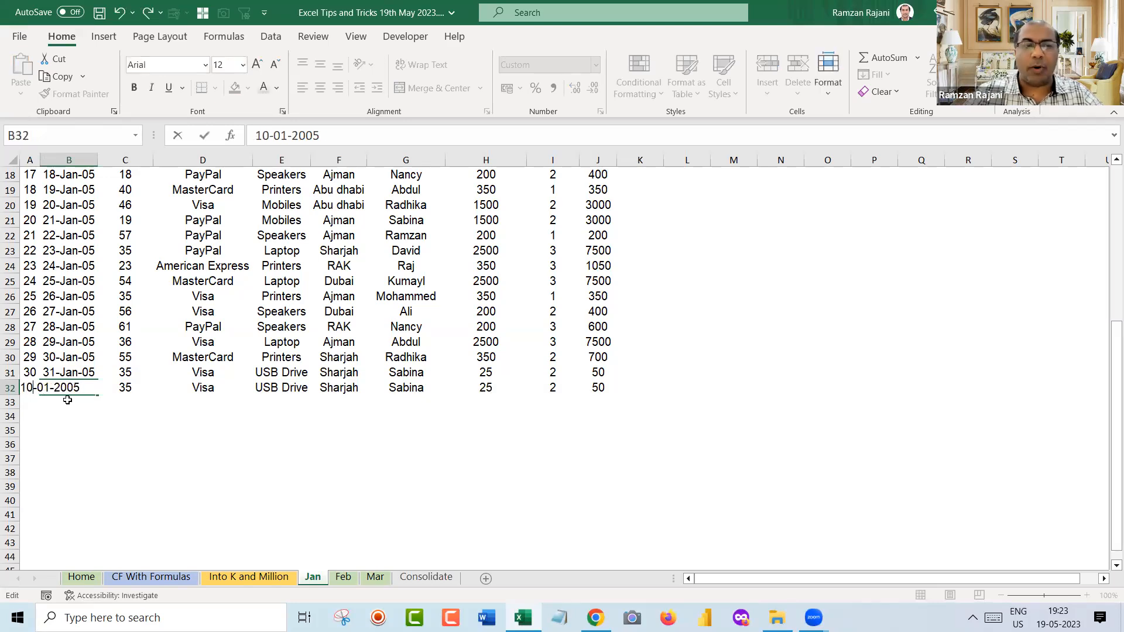
key(Return)
Make the new Jan record in A32:J32 bold with a yellow fill, and widen column B to fit the dates
key(Left)
key(Up)
key(ctrl+shift+Right)
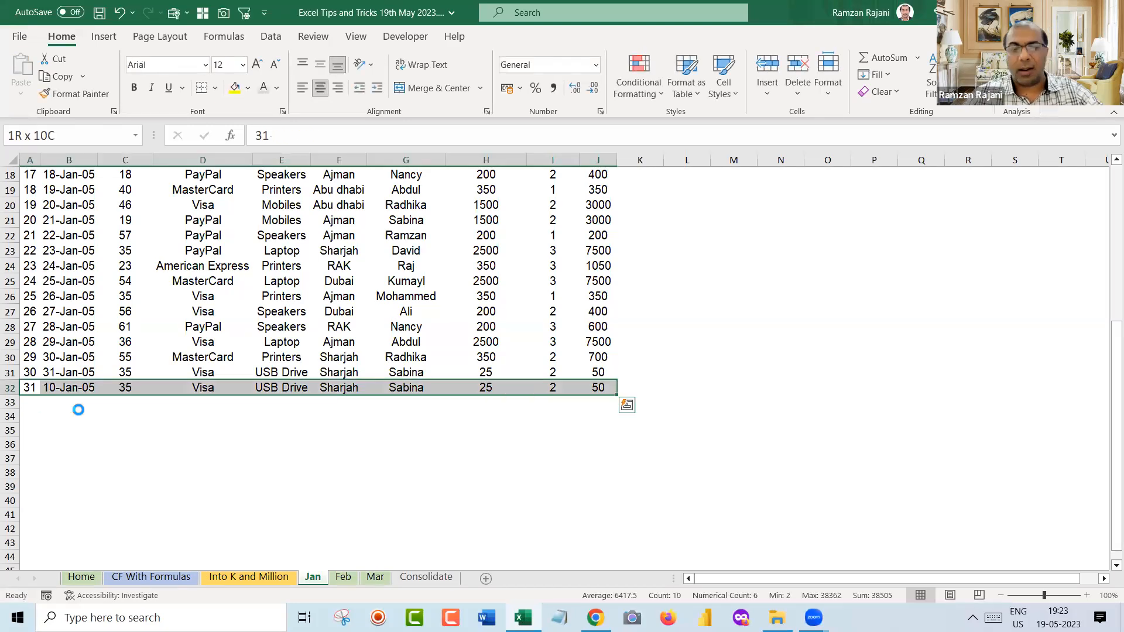
key(ctrl+b)
click(235, 88)
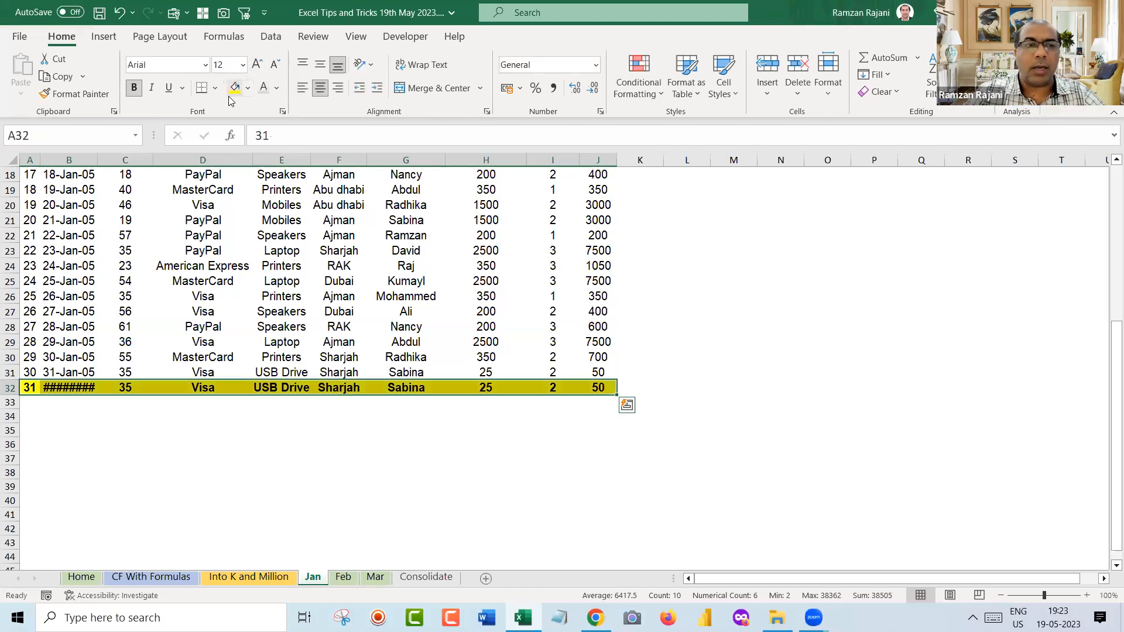
drag(98, 159, 110, 159)
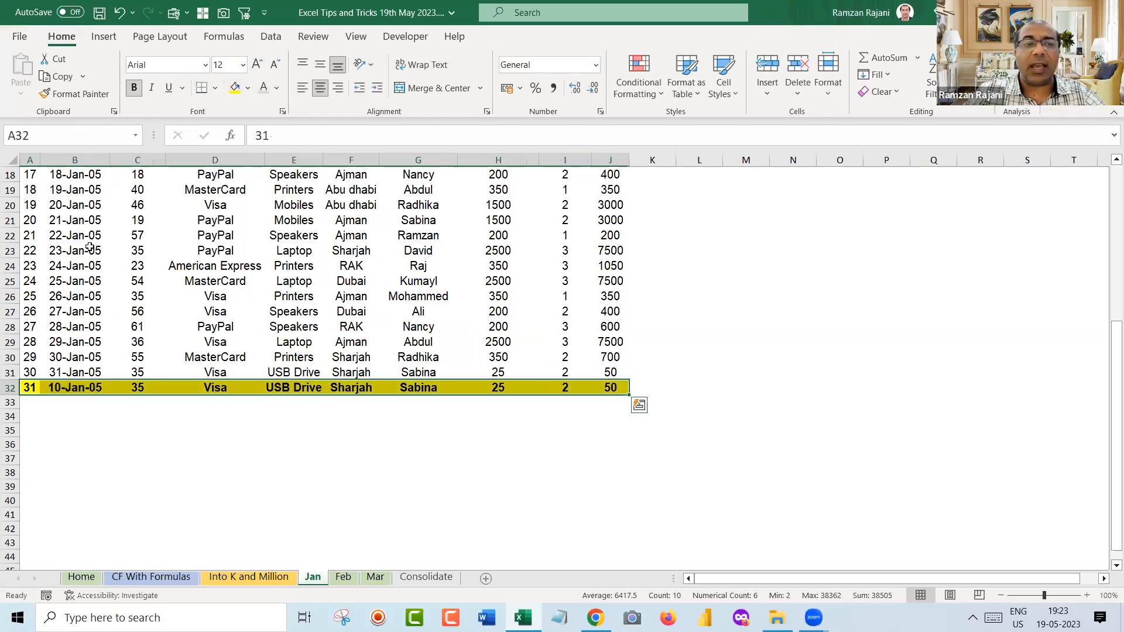
click(90, 248)
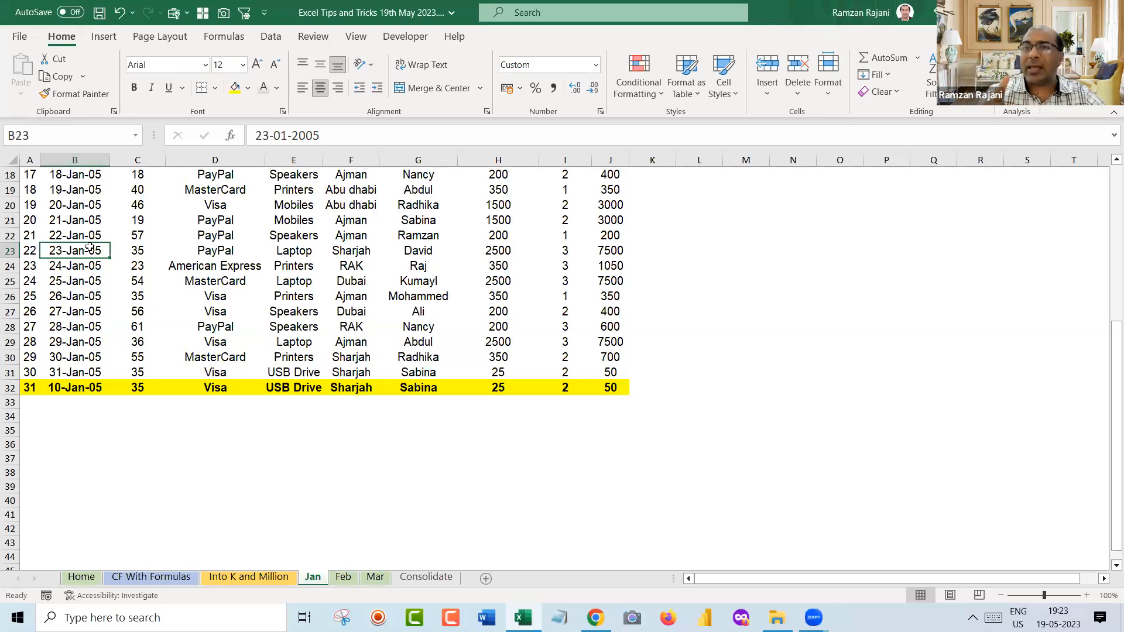
Check the end of the Consolidate sheet's stacked data for the effect of the added Jan record
key(ctrl+Page_Down)
key(ctrl+Page_Down)
key(ctrl+Page_Down)
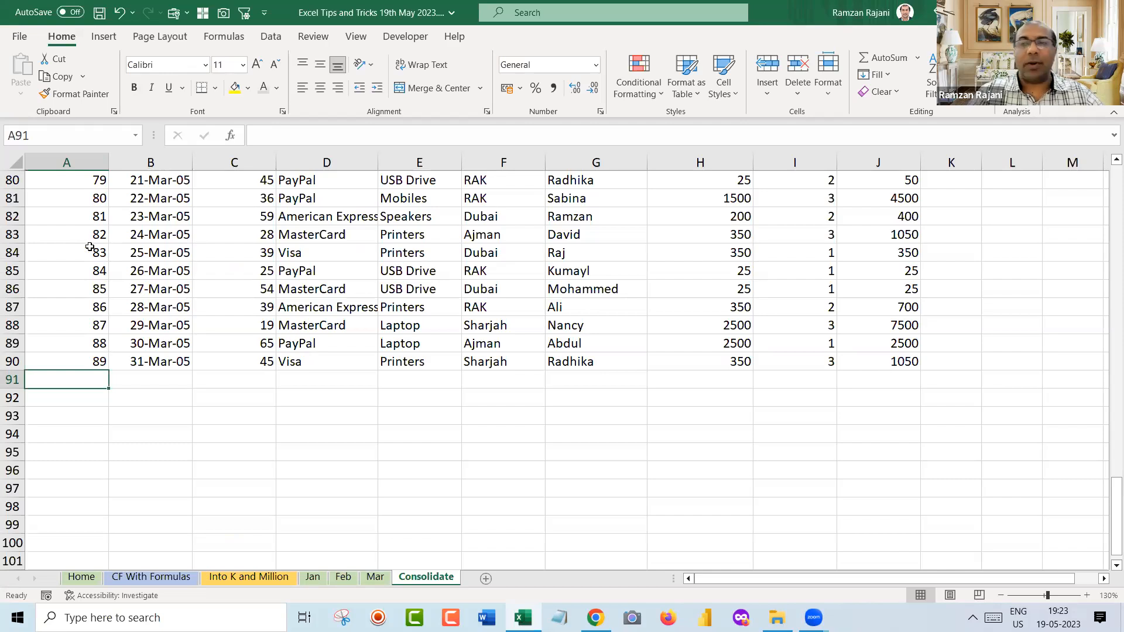
key(ctrl+Page_Up)
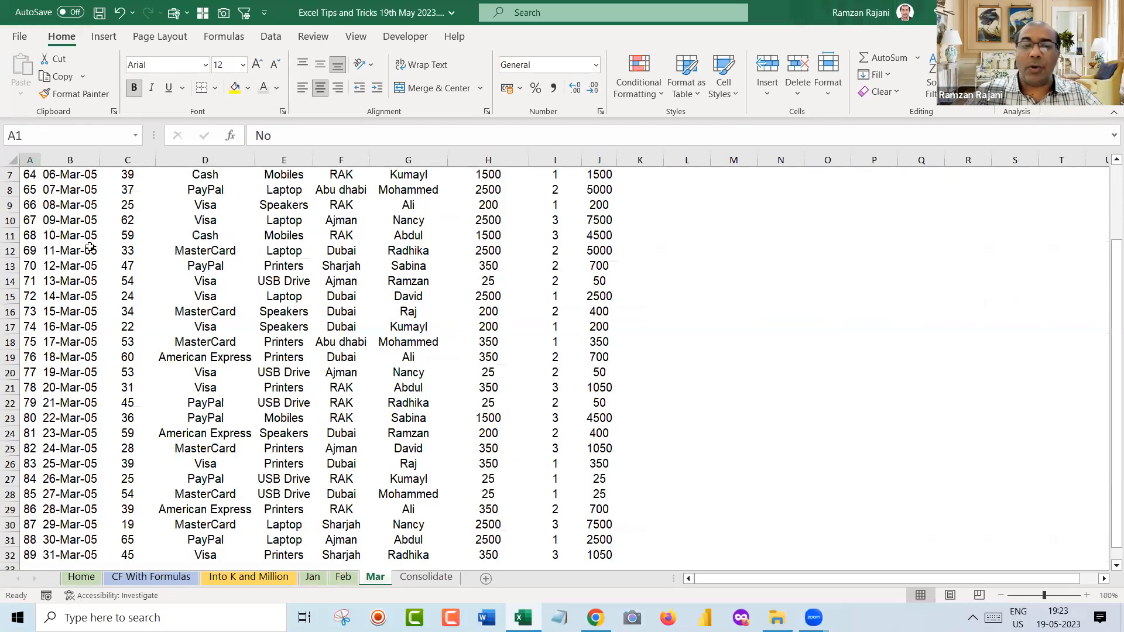
Examine the range A2:J31 on the Jan sheet against the added record in row 32
key(ctrl+Page_Up)
key(ctrl+Page_Up)
key(ctrl+Up)
key(Down)
key(Left)
key(ctrl+shift+Right)
key(ctrl+shift+Down)
key(shift+Up)
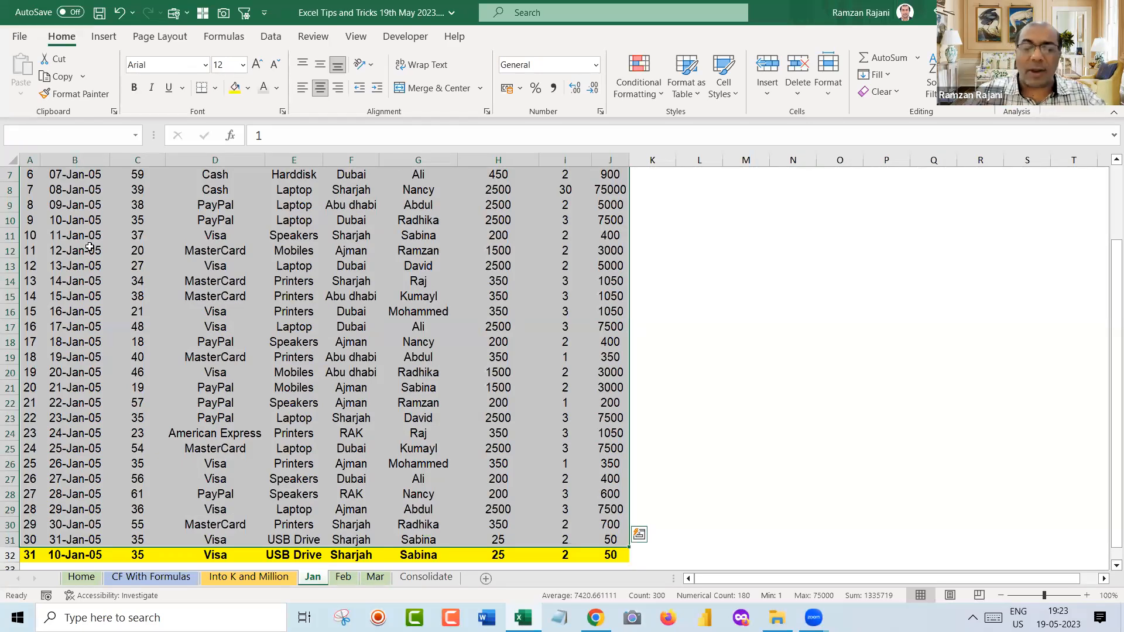
key(ctrl+Home)
Extend the Jan range in the Consolidate sheet's VSTACK formula in A2 to Jan!A2:J32
key(ctrl+Page_Down)
key(ctrl+Page_Down)
key(ctrl+Page_Down)
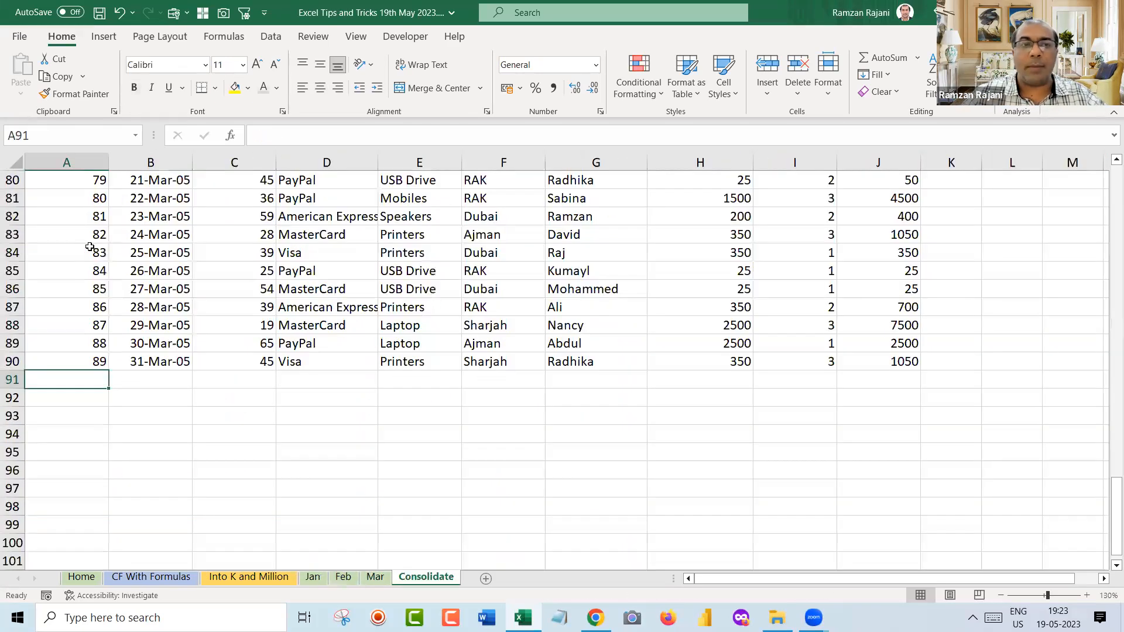
key(ctrl+Home)
key(Down)
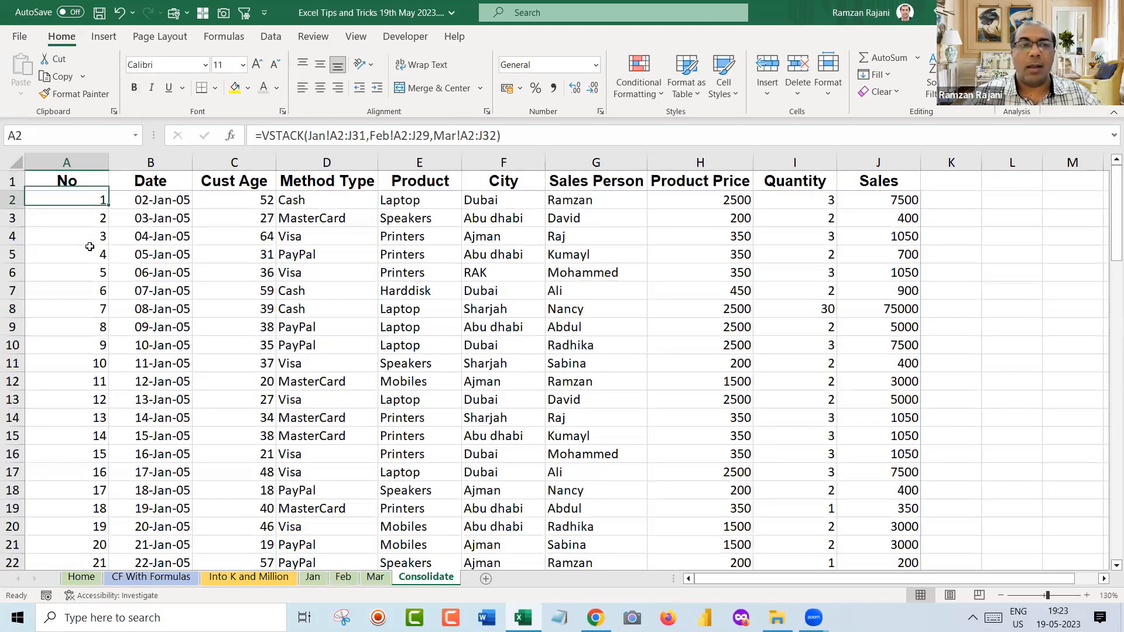
key(F2)
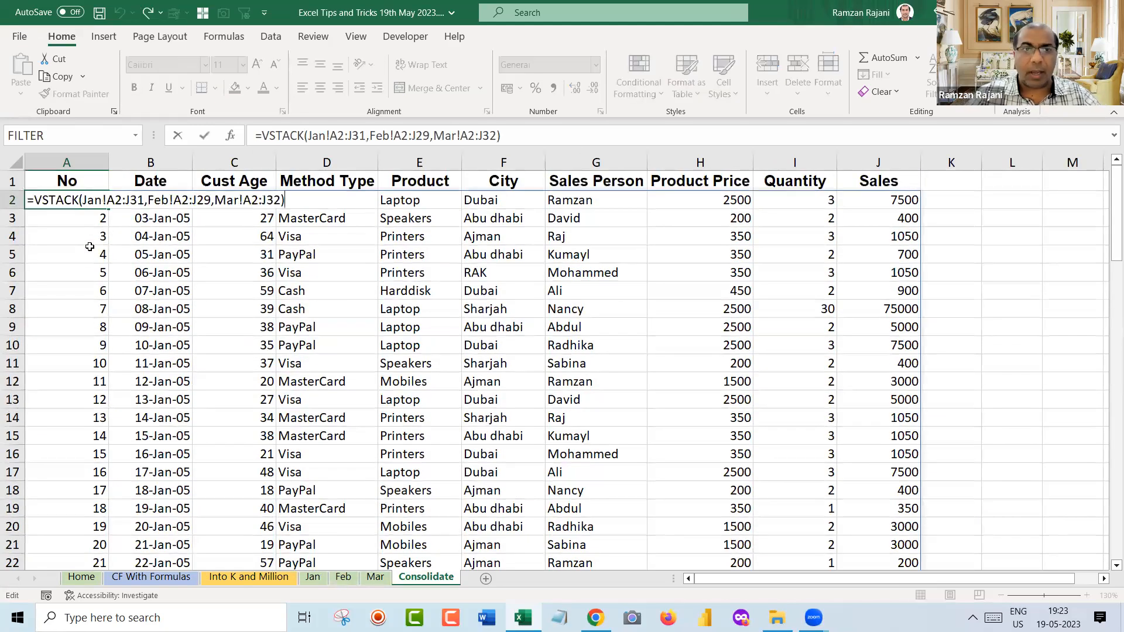
click(138, 200)
key(Delete)
text(2)
key(Return)
key(Down)
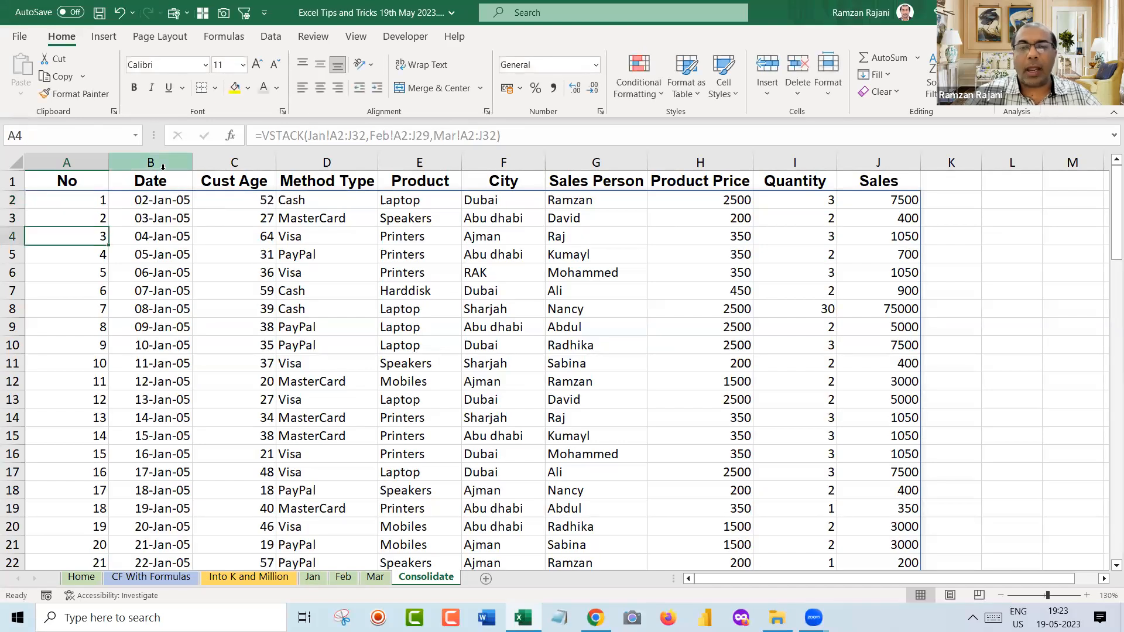
Format the last consolidated date, in B91, as a day-month-year date
key(Down)
key(Down)
key(Down)
key(Down)
key(ctrl+Down)
key(Down)
key(Down)
key(Down)
key(Up)
key(Up)
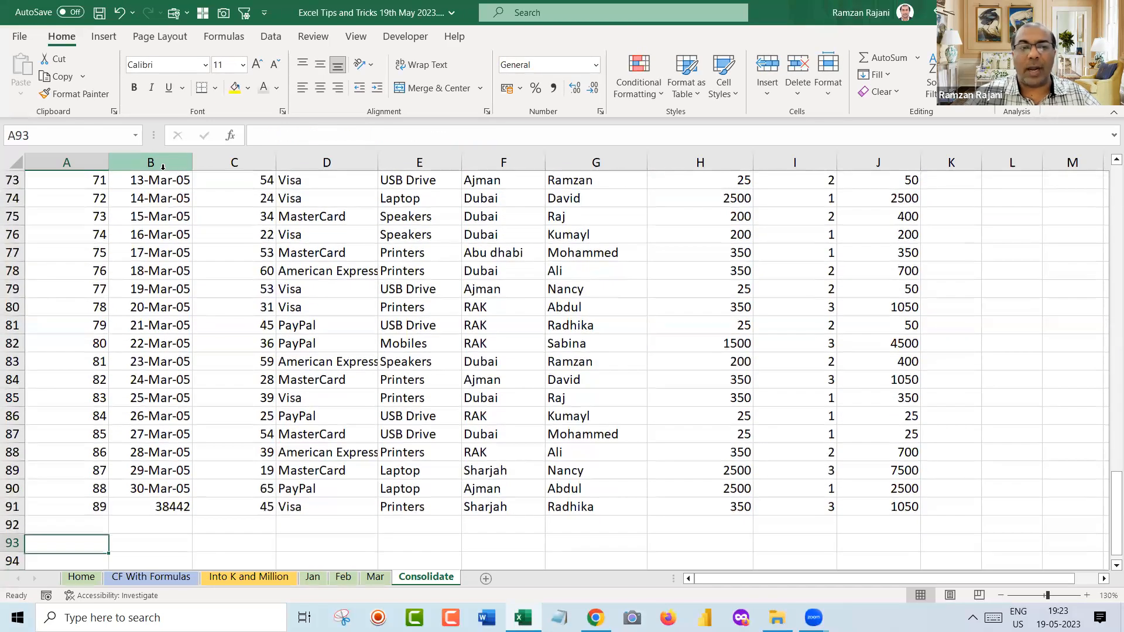
key(Up)
key(Right)
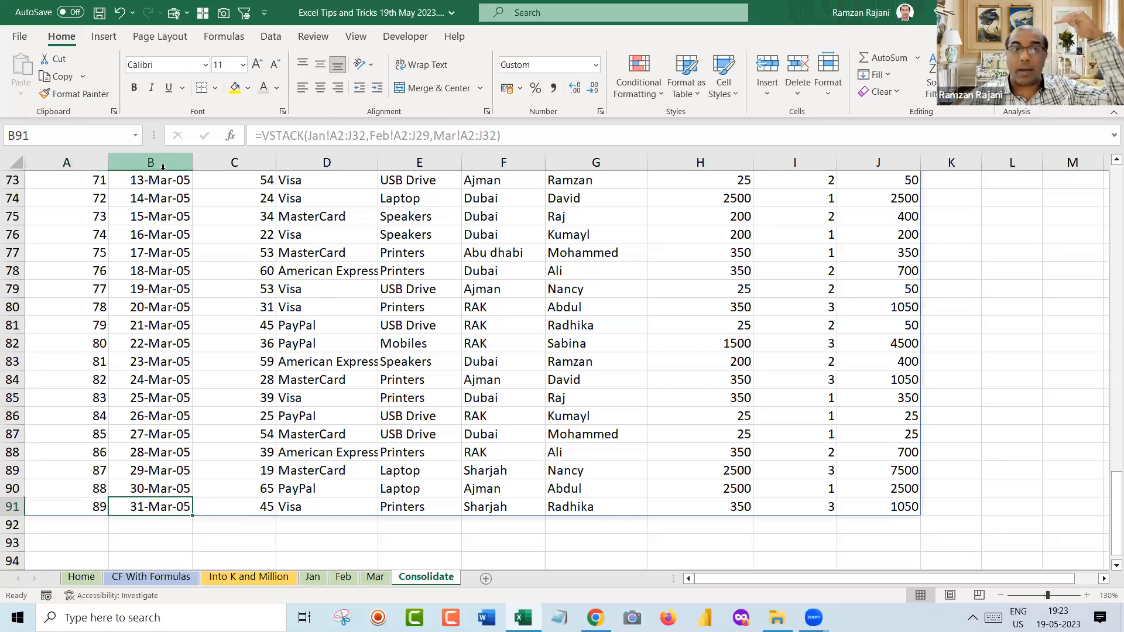
Make the newly included 10-Jan-05 record in row 32 of the Consolidate sheet bold
key(Up)
key(Up)
key(Up)
key(Up)
key(Up)
key(Up)
key(Up)
key(Up)
key(Up)
key(Up)
key(Up)
key(Up)
key(Up)
key(Up)
key(Up)
key(Up)
key(Up)
key(Up)
key(Up)
key(Up)
key(Up)
key(Up)
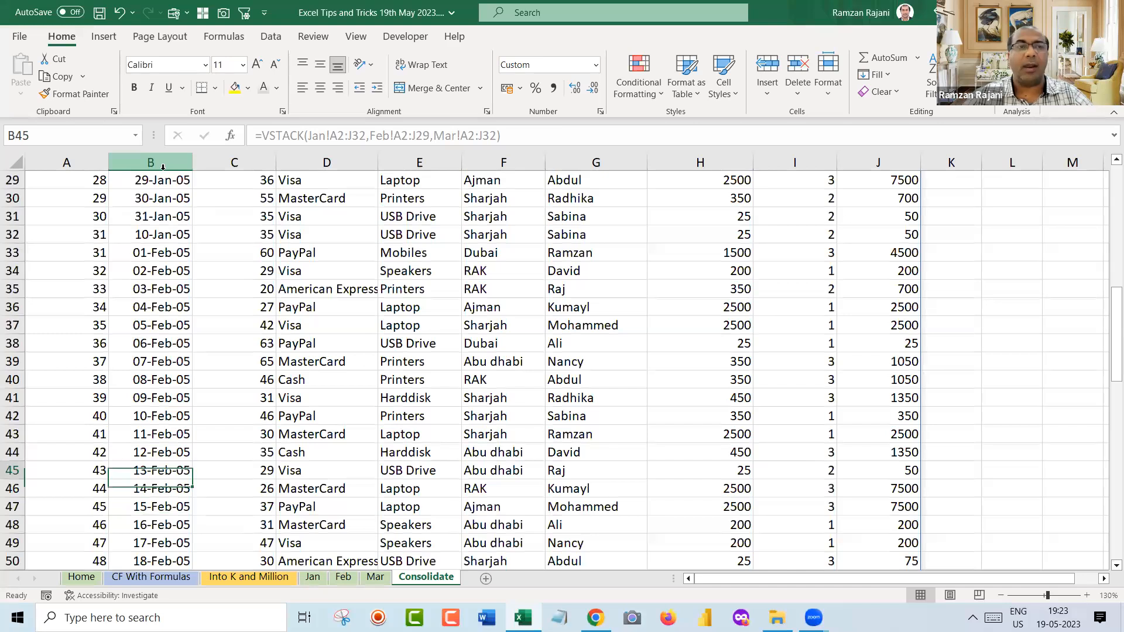
key(Up)
key(Up)
key(Up)
key(Up)
key(Up)
key(Up)
key(Up)
key(Up)
key(Up)
key(Up)
key(Up)
key(Up)
key(Left)
key(Up)
key(ctrl+shift+Right)
key(ctrl+b)
key(ctrl+shift+Left)
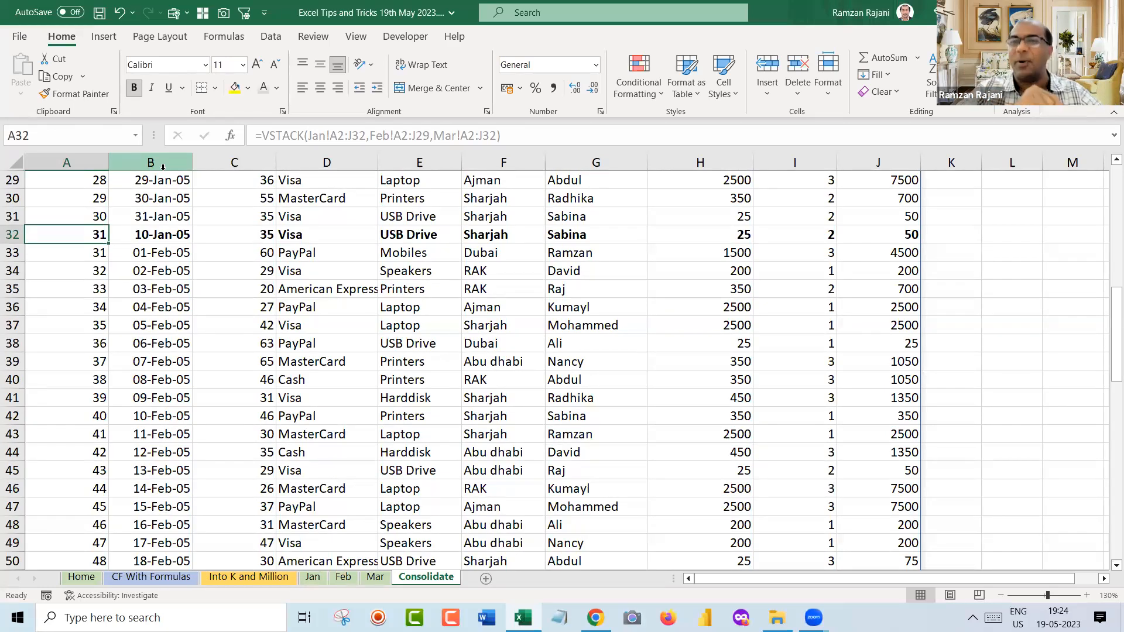
Undo the Consolidate sheet's row 32 bolding, B91 date formatting and VSTACK range change
key(ctrl+shift+Right)
key(Right)
key(ctrl+Down)
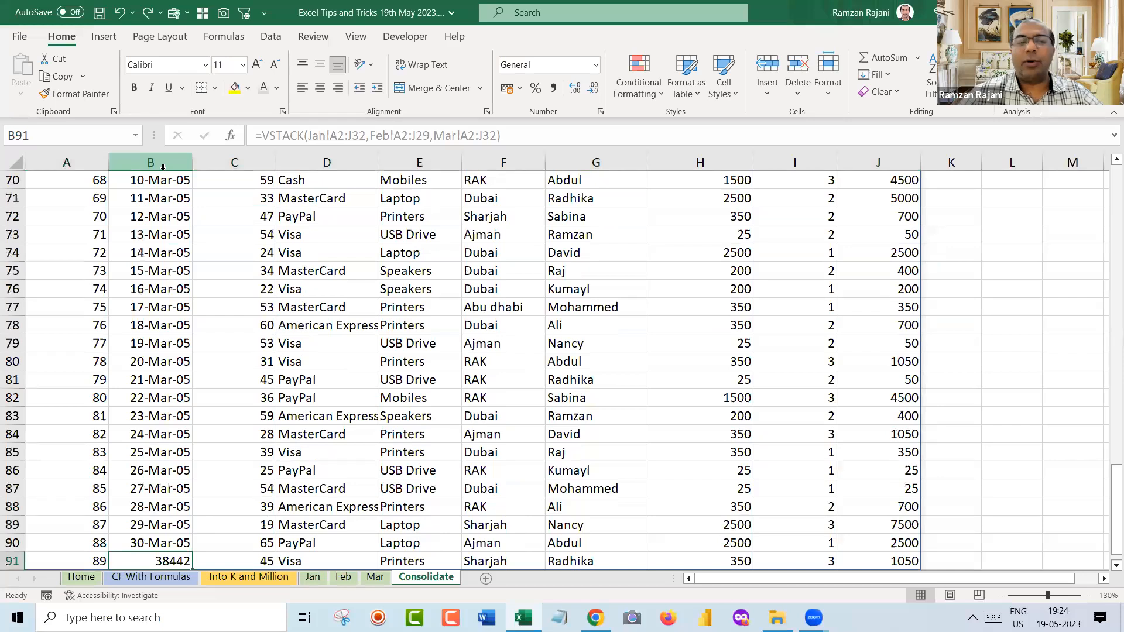
key(ctrl+Up)
key(ctrl+Left)
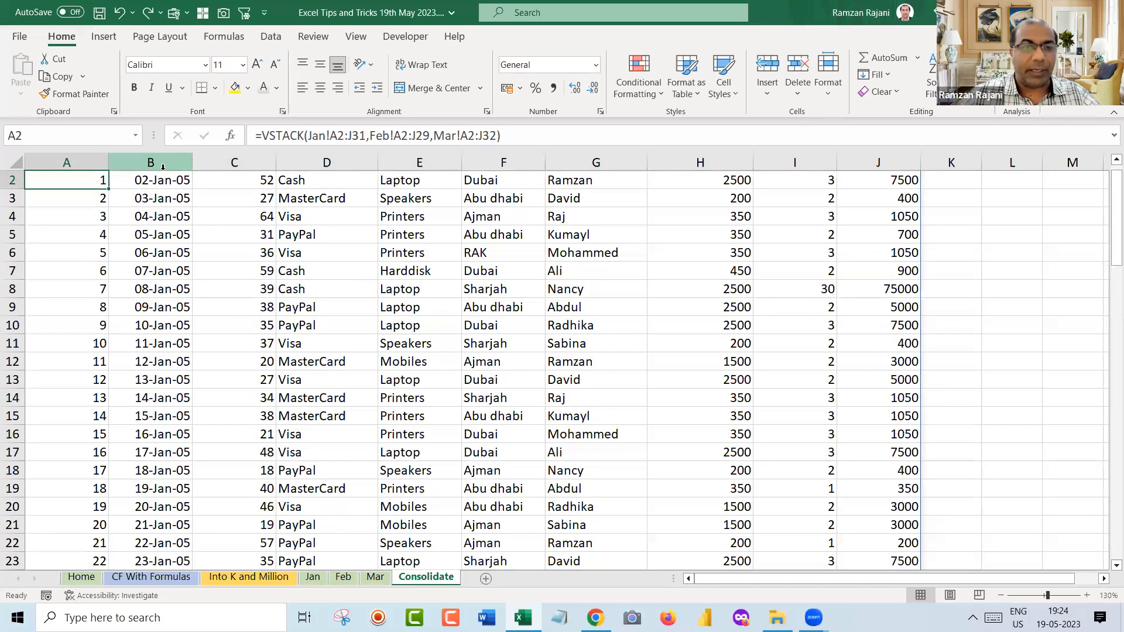
Clear all stacked records below the header row of the Consolidate sheet, including the VSTACK formula in A2
key(ctrl+shift+Right)
key(ctrl+shift+Down)
key(Delete)
key(ctrl+Home)
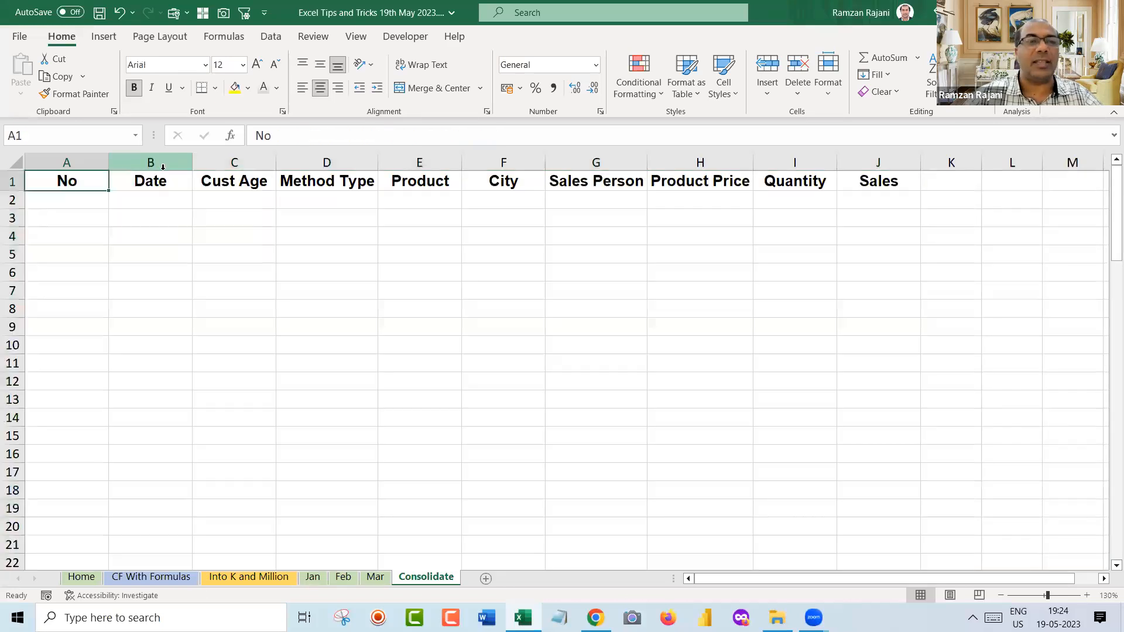
key(Down)
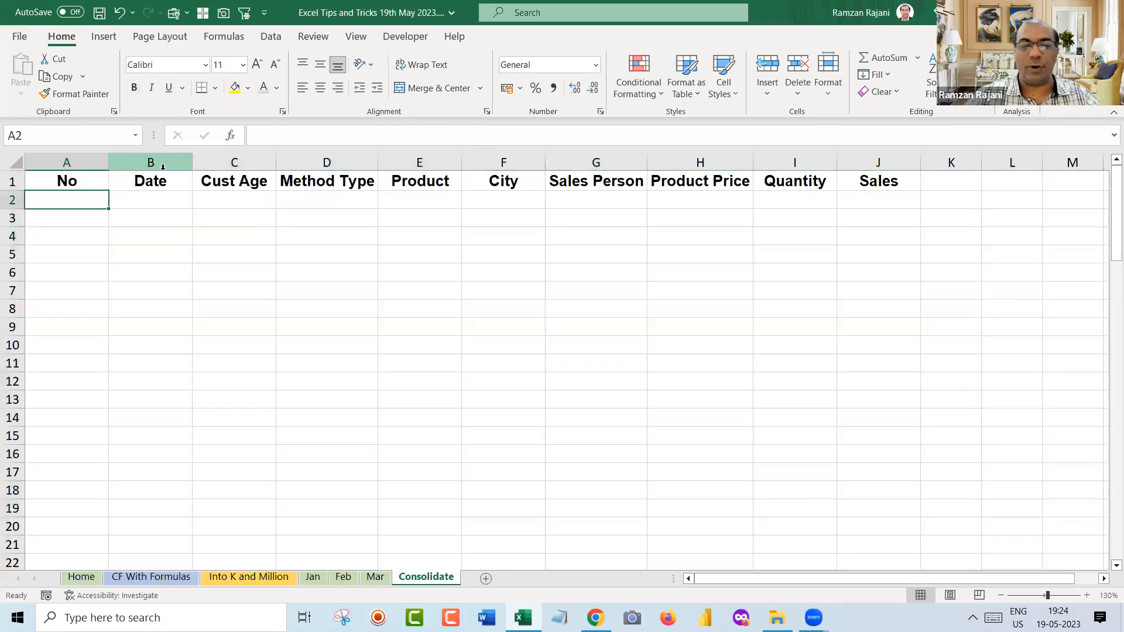
Delete the highlighted extra record in row 32 of the Jan sheet
key(ctrl+Page_Up)
key(ctrl+Page_Up)
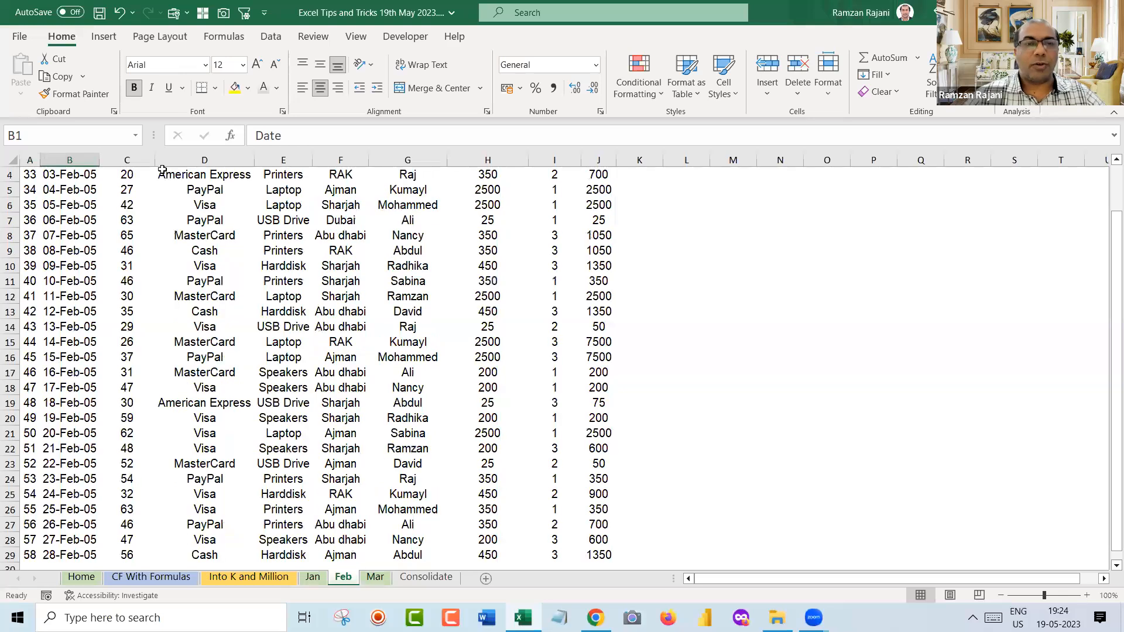
key(ctrl+Page_Up)
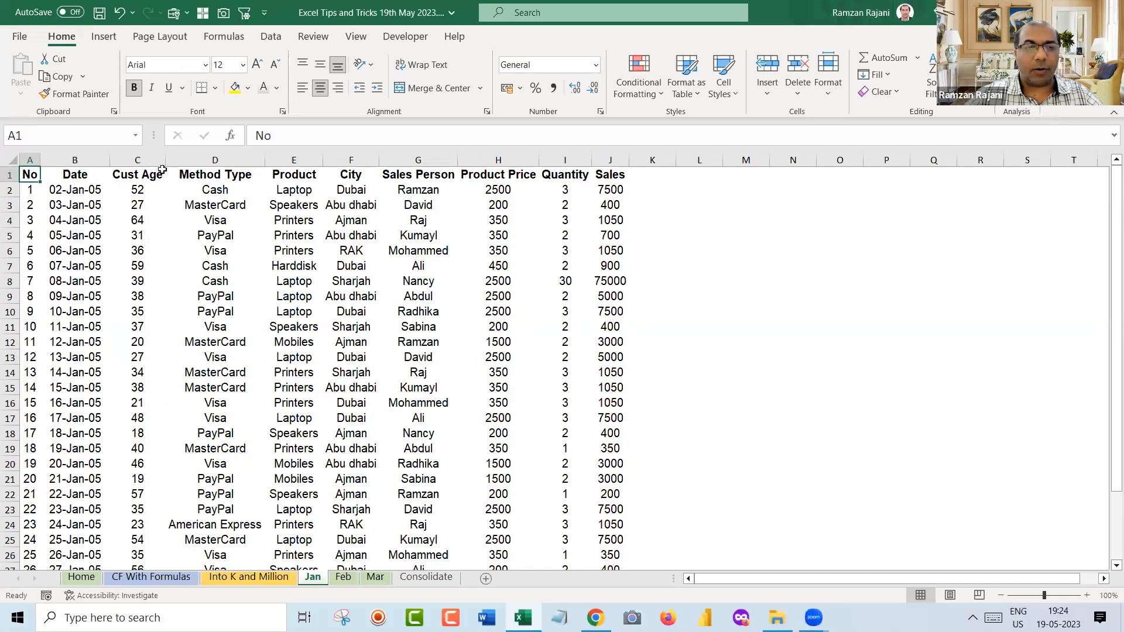
key(ctrl+Down)
key(Down)
key(Down)
key(Down)
key(Down)
key(Down)
key(Down)
key(Down)
key(Up)
key(Up)
key(Up)
key(Up)
key(Up)
key(Up)
key(Up)
key(Up)
key(Down)
key(shift+space)
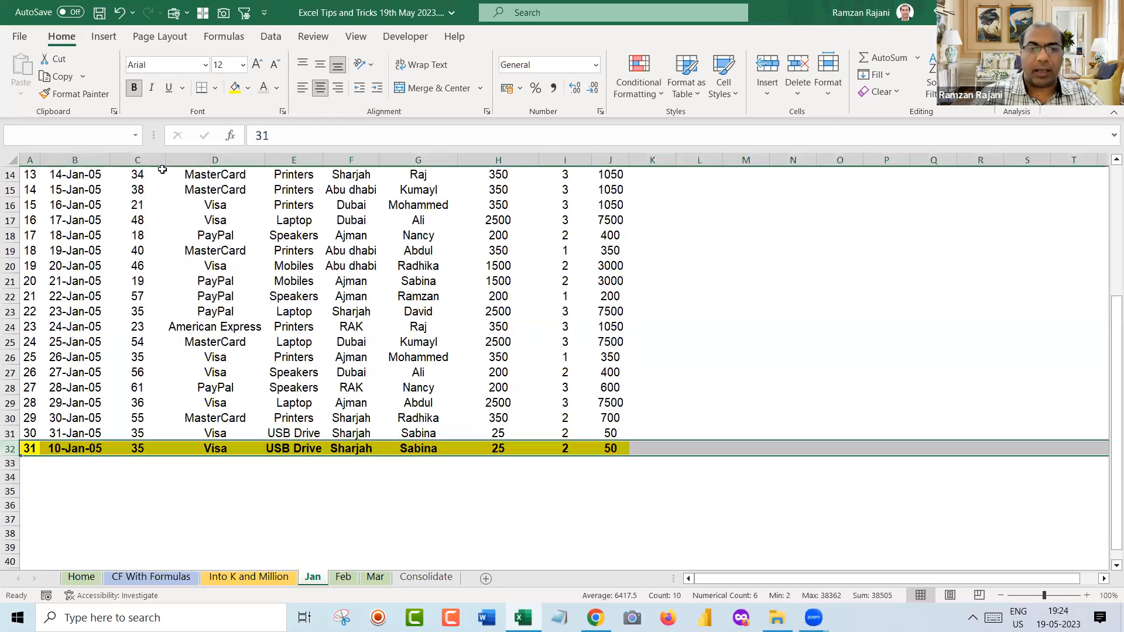
key(ctrl+minus)
key(Left)
key(ctrl+Home)
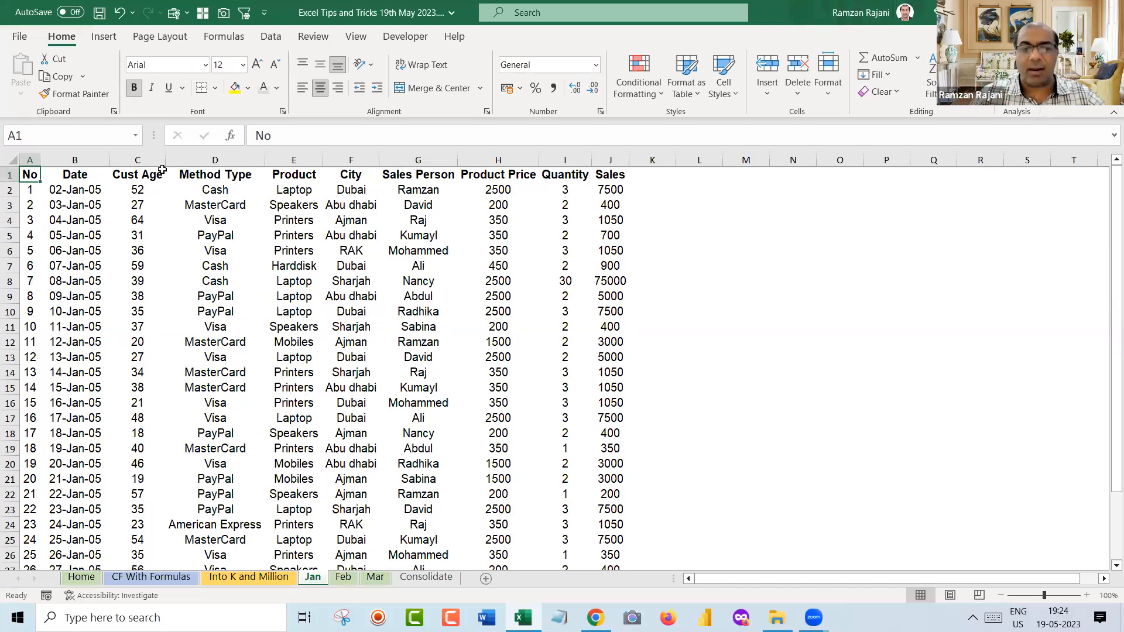
Return the Feb and Mar sheets to their first rows and save the workbook from the Consolidate sheet
key(ctrl+Page_Down)
scroll(162, 170, up, 1)
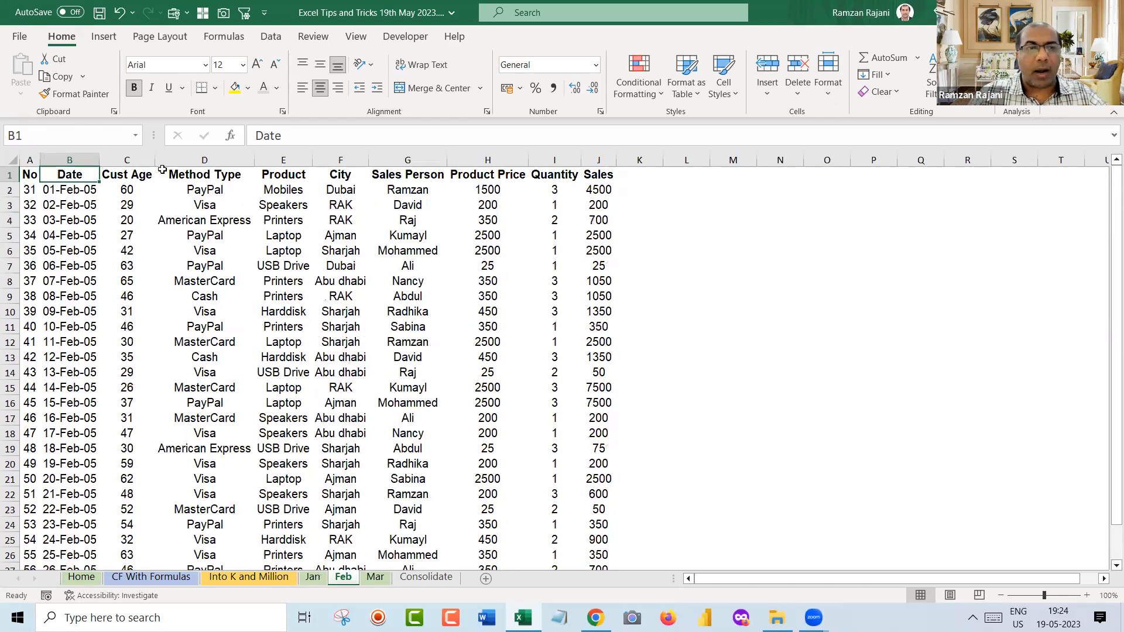
key(ctrl+Page_Down)
scroll(162, 169, up, 2)
key(ctrl+Page_Down)
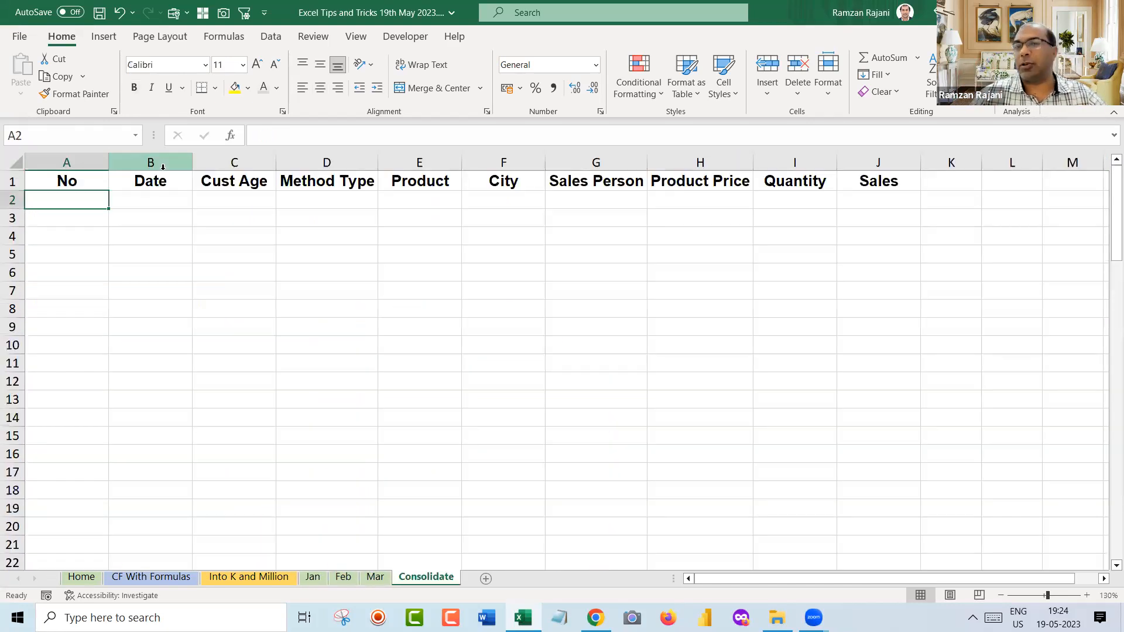
key(ctrl+s)
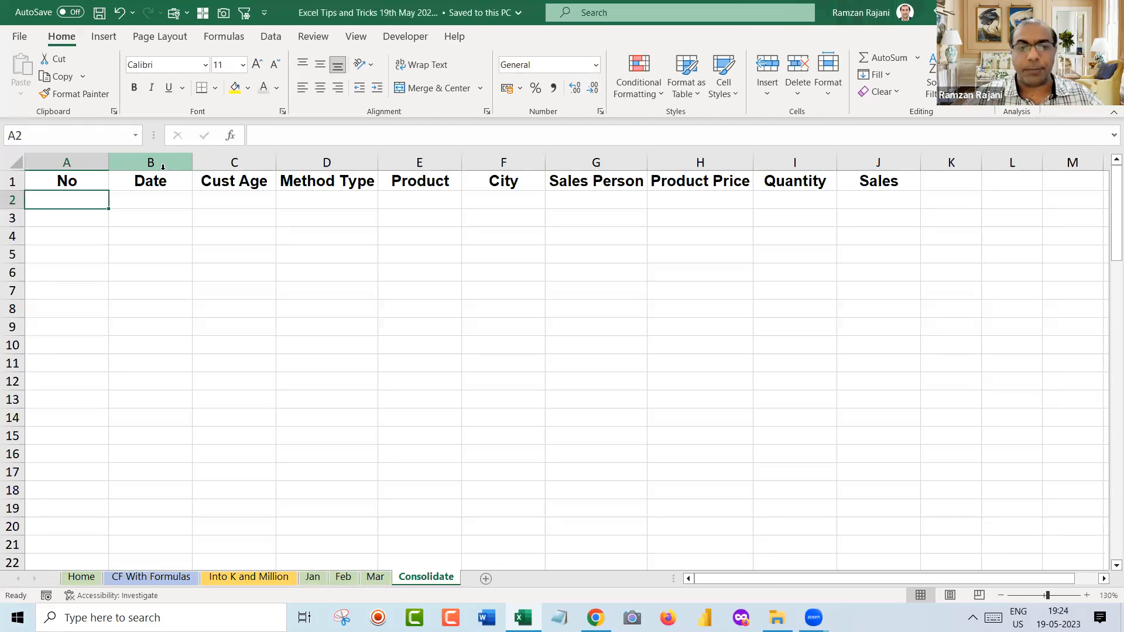
Convert the Jan sheet's data range A1:J31 into a table with headers
key(ctrl+Page_Up)
key(ctrl+Page_Up)
key(ctrl+Page_Up)
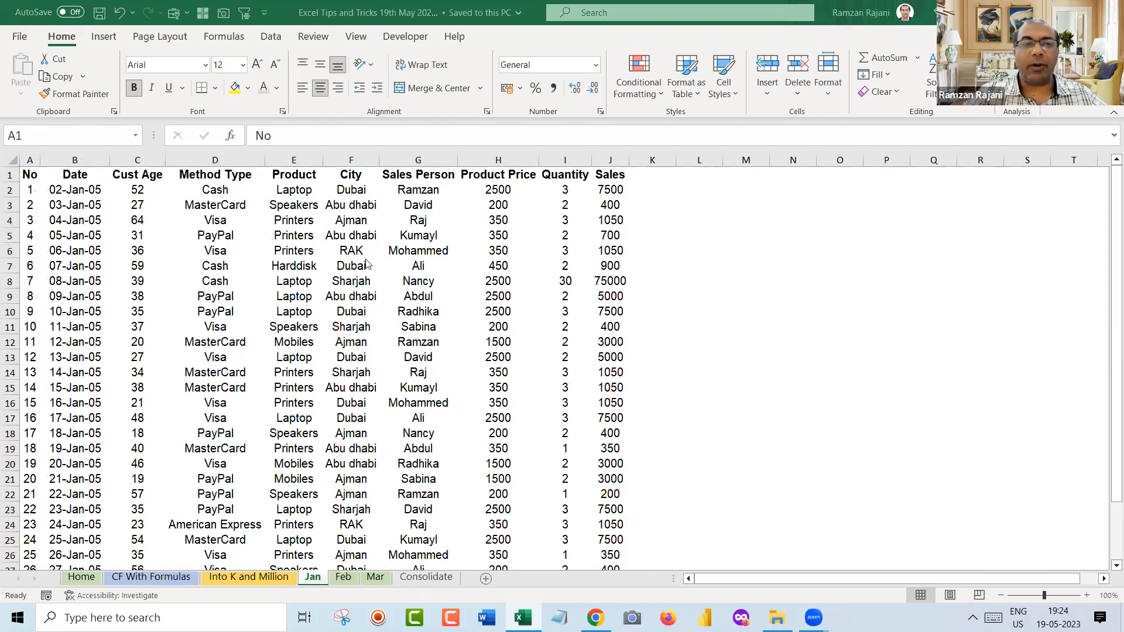
click(237, 243)
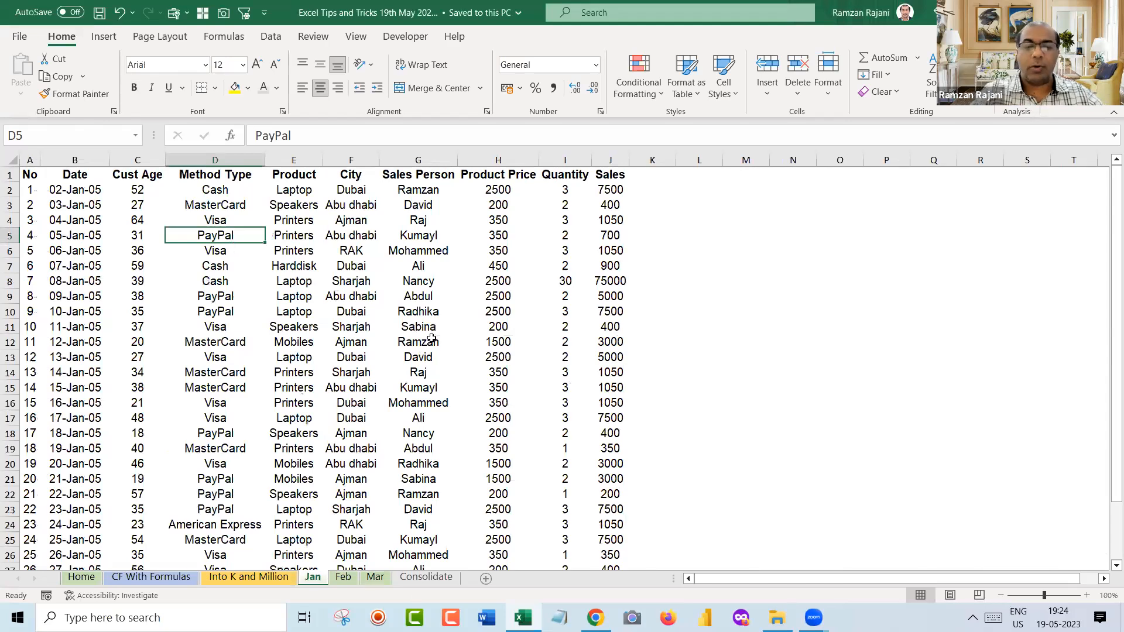
key(ctrl+t)
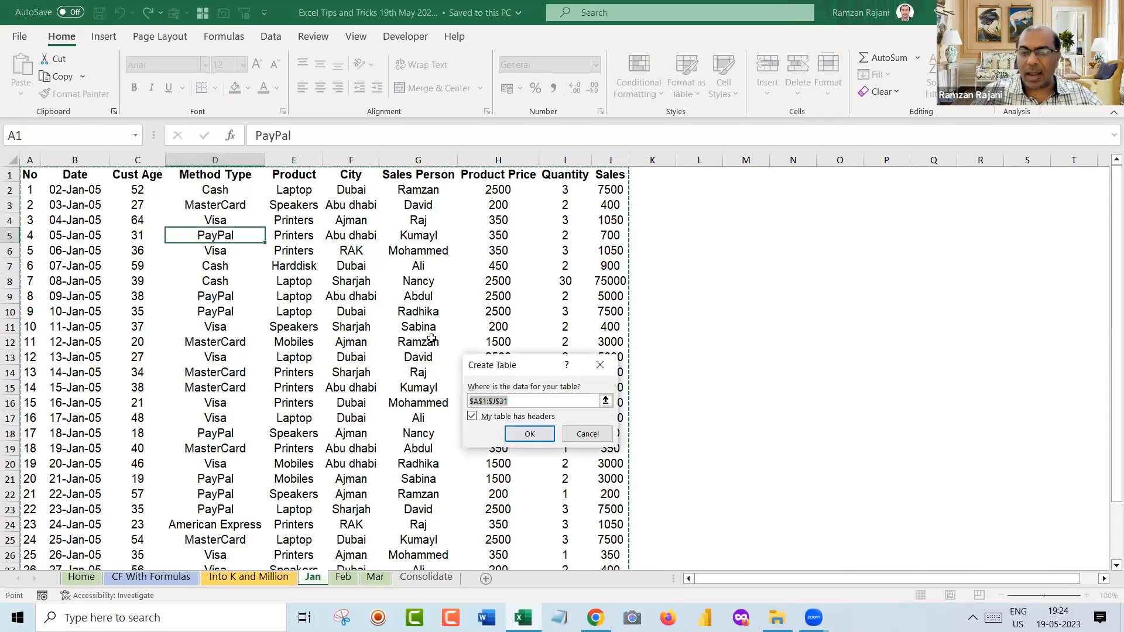
key(Return)
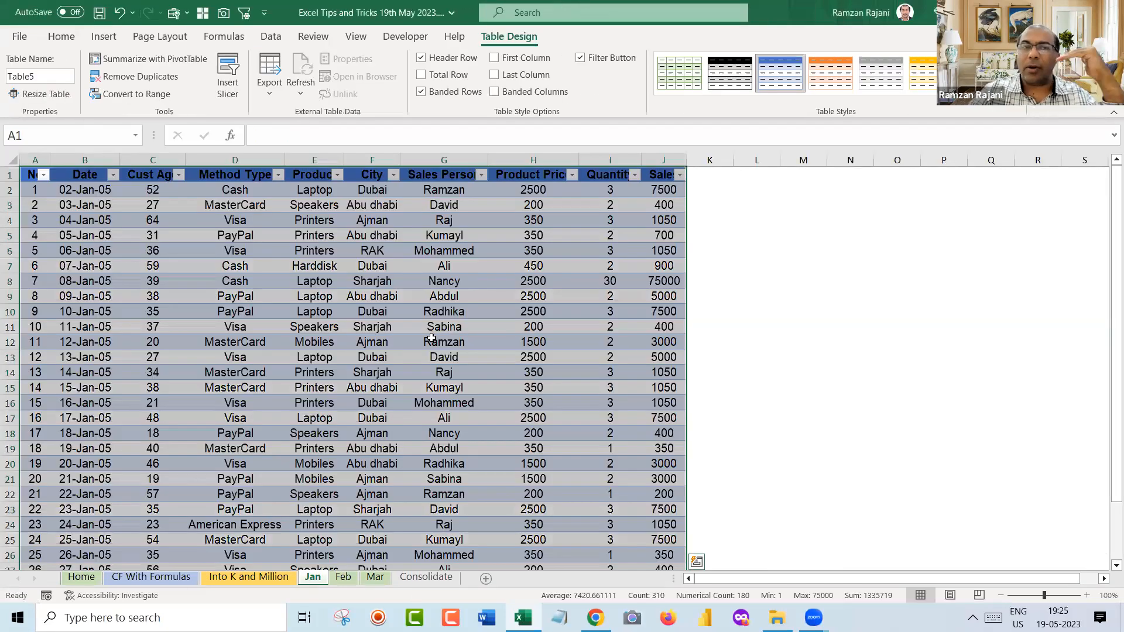
key(Down)
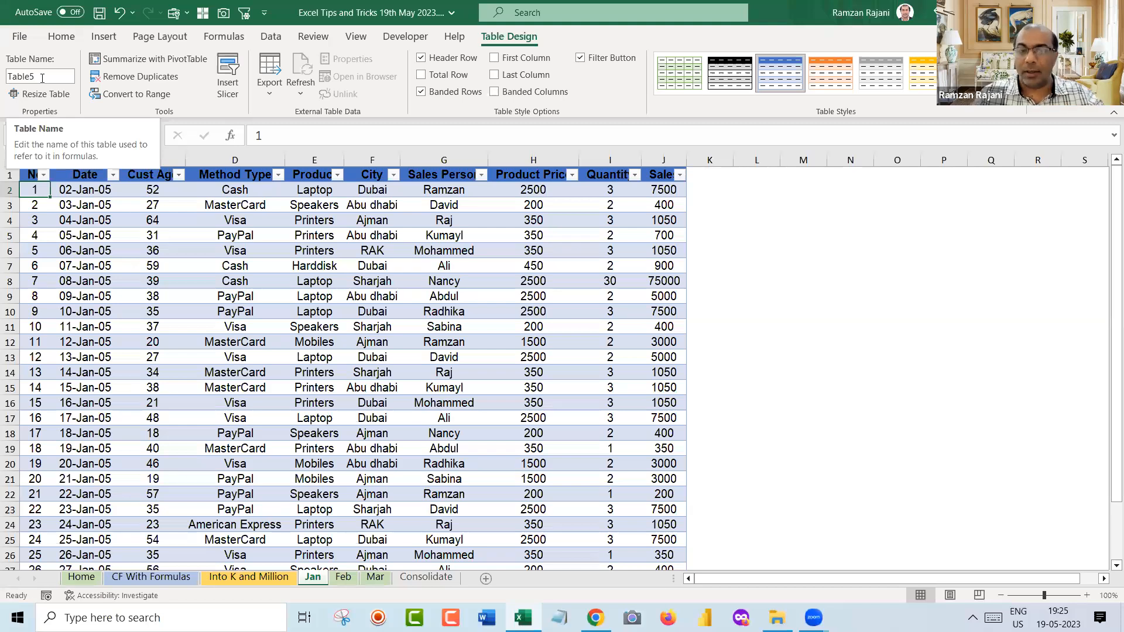
Convert the Feb data A1:J29 and the Mar data A1:J32 into tables with headers
key(ctrl+Page_Down)
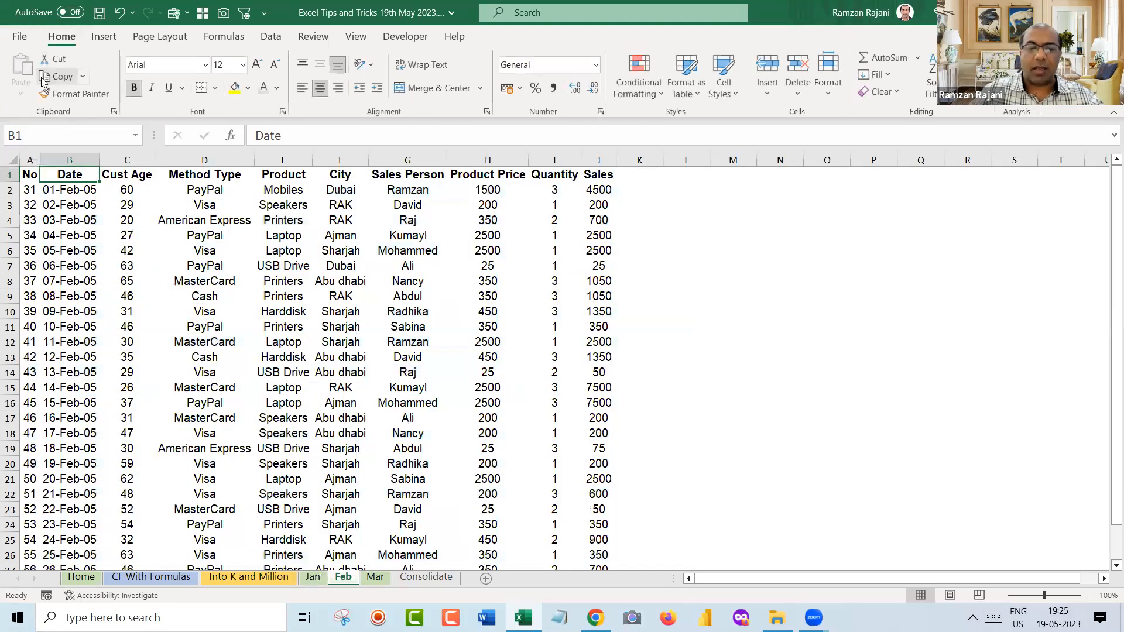
key(ctrl+t)
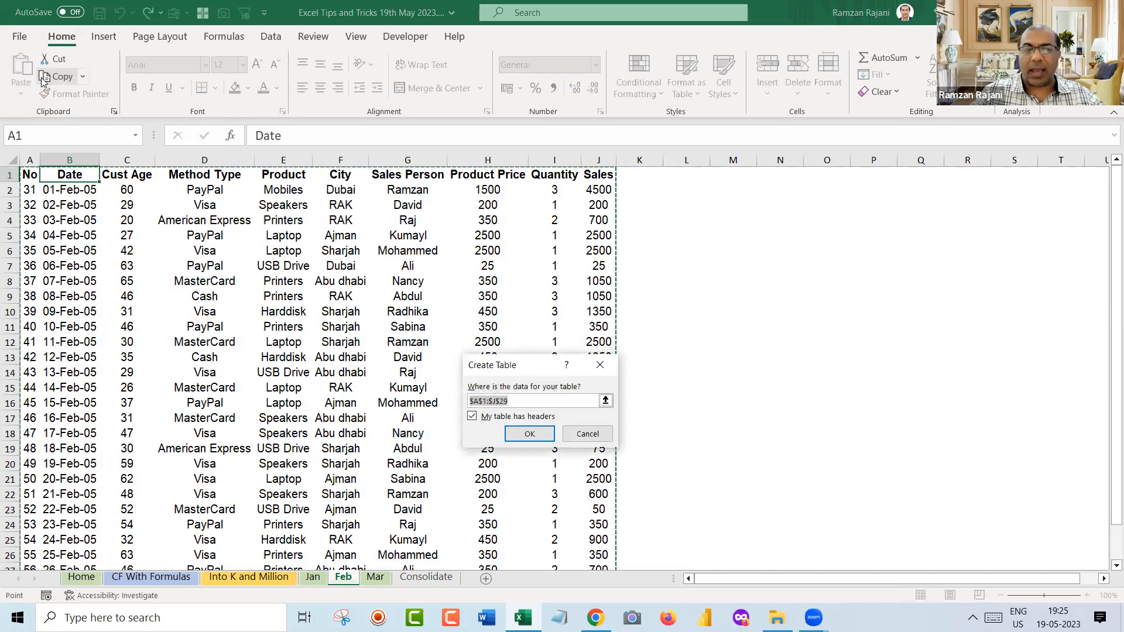
key(Return)
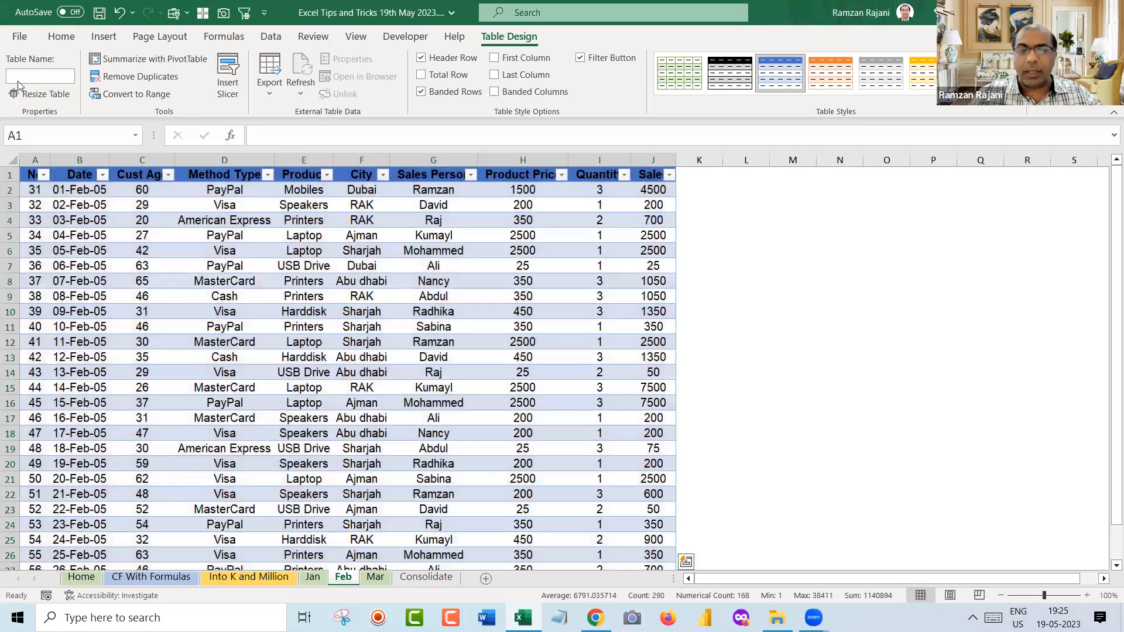
key(ctrl+Page_Down)
key(ctrl+t)
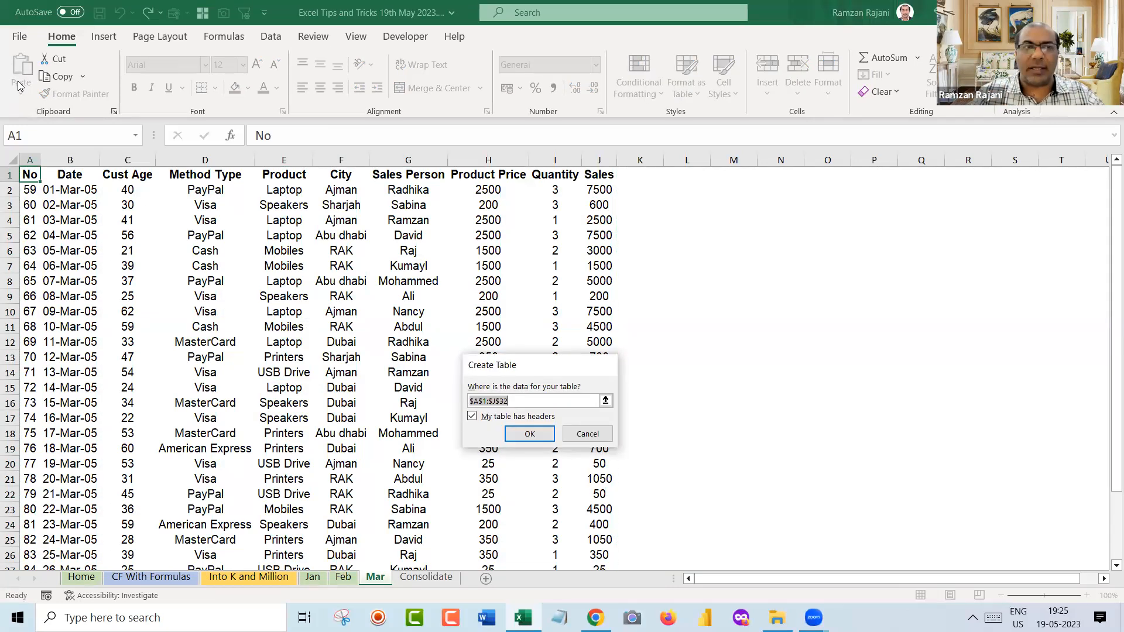
key(Return)
click(144, 236)
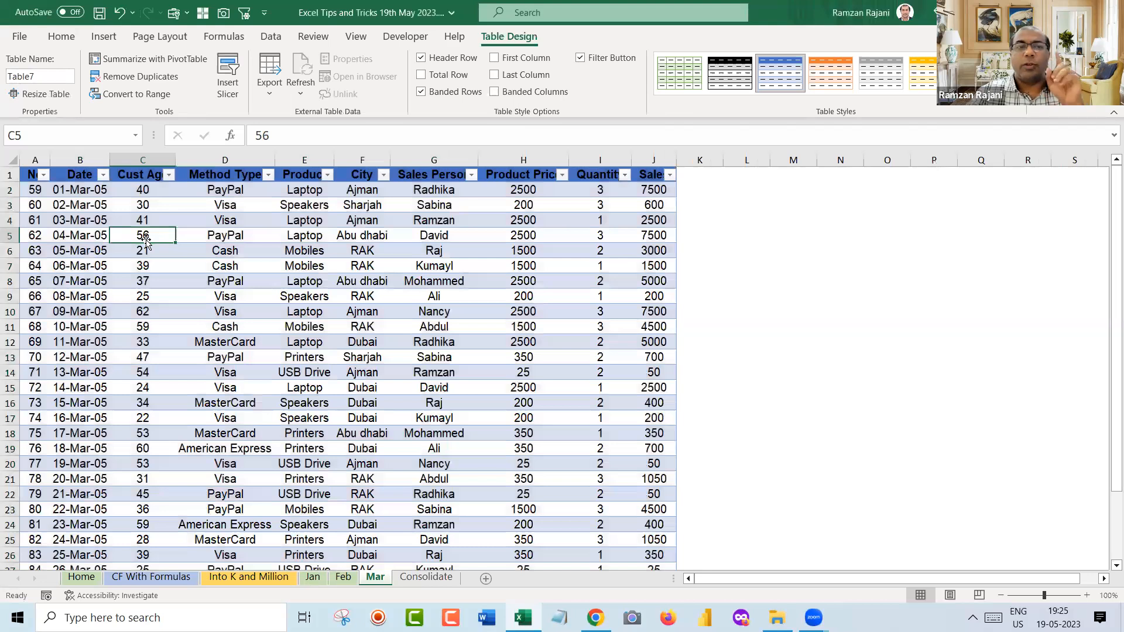
Check the table names on the Feb and Jan sheets and return to the Consolidate sheet
key(ctrl+Page_Up)
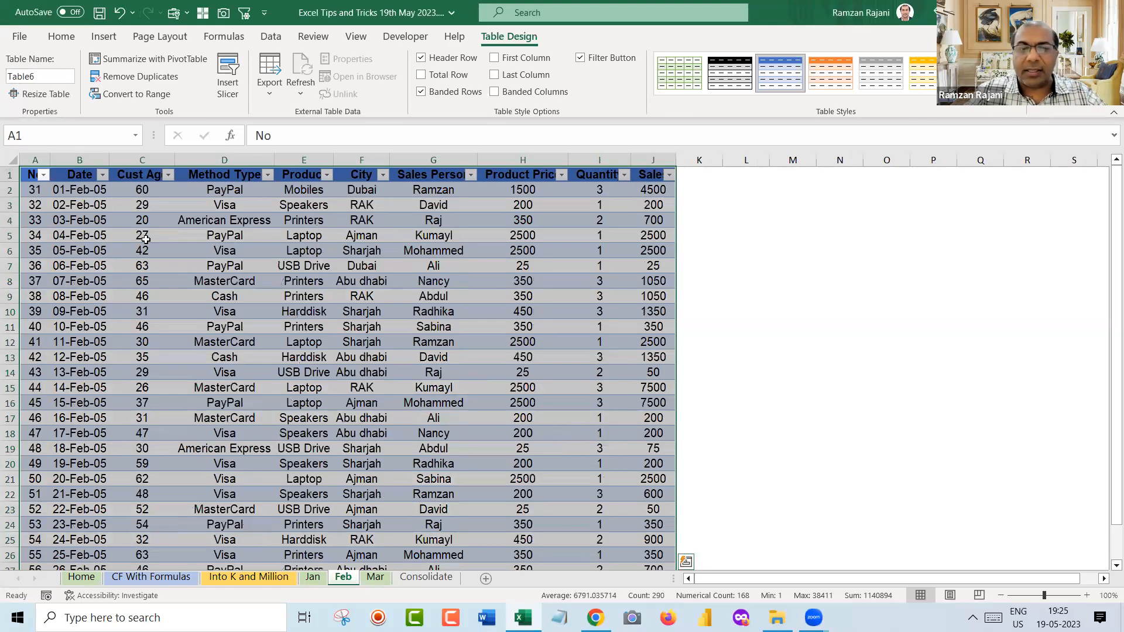
key(ctrl+Page_Up)
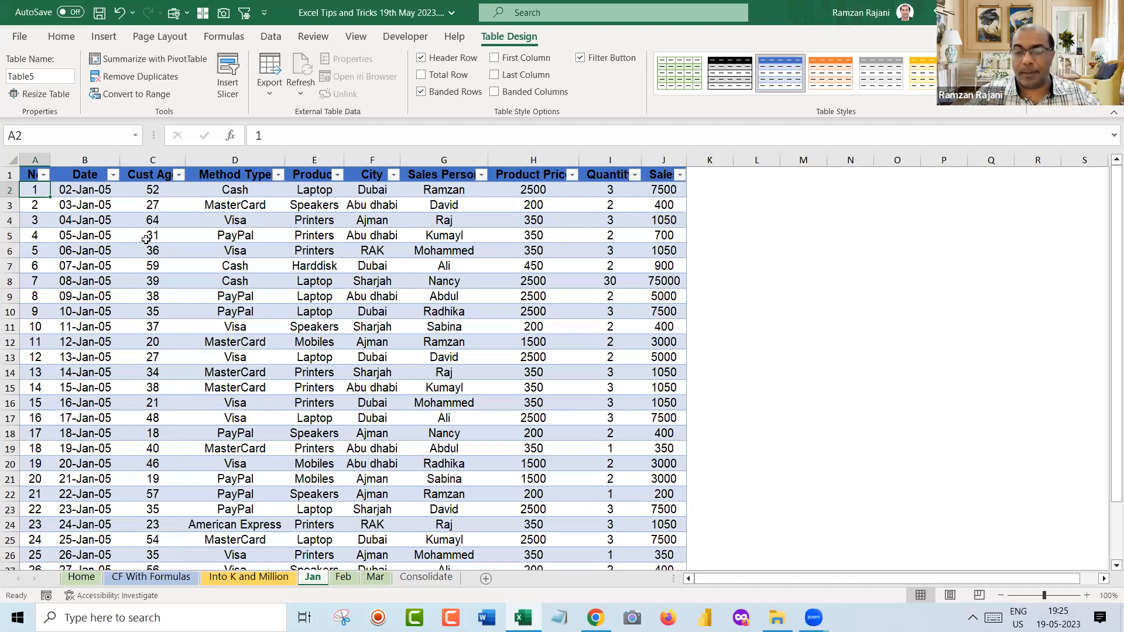
key(ctrl+Page_Down)
key(ctrl+Page_Down)
key(ctrl+Page_Down)
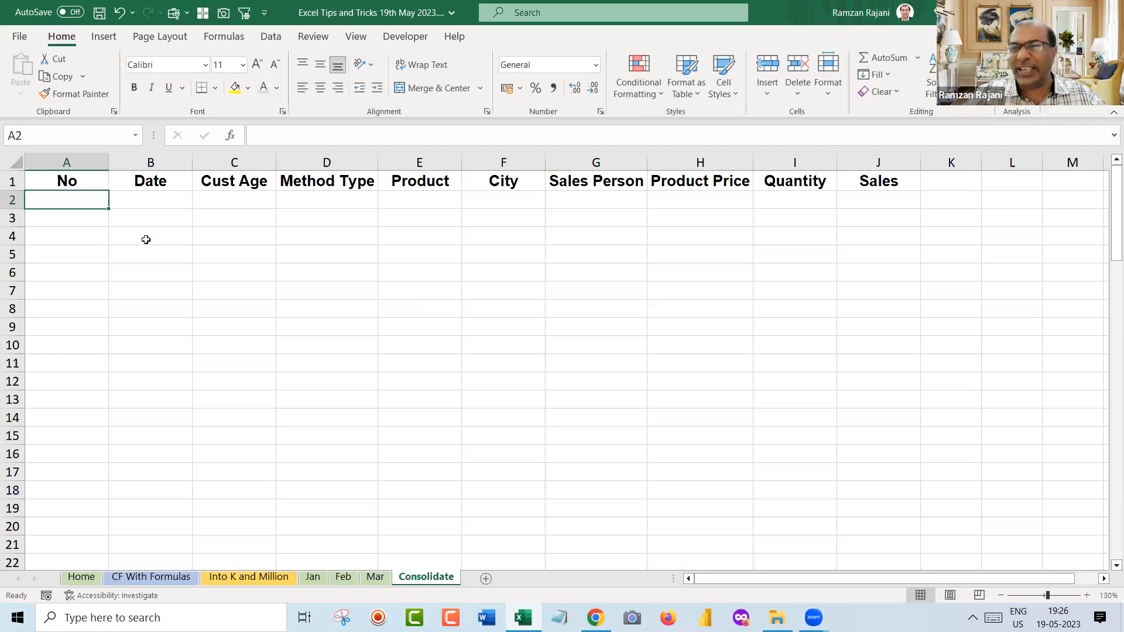
Start a VSTACK formula in A2 of the Consolidate sheet with Table5 as the first array
text(=)
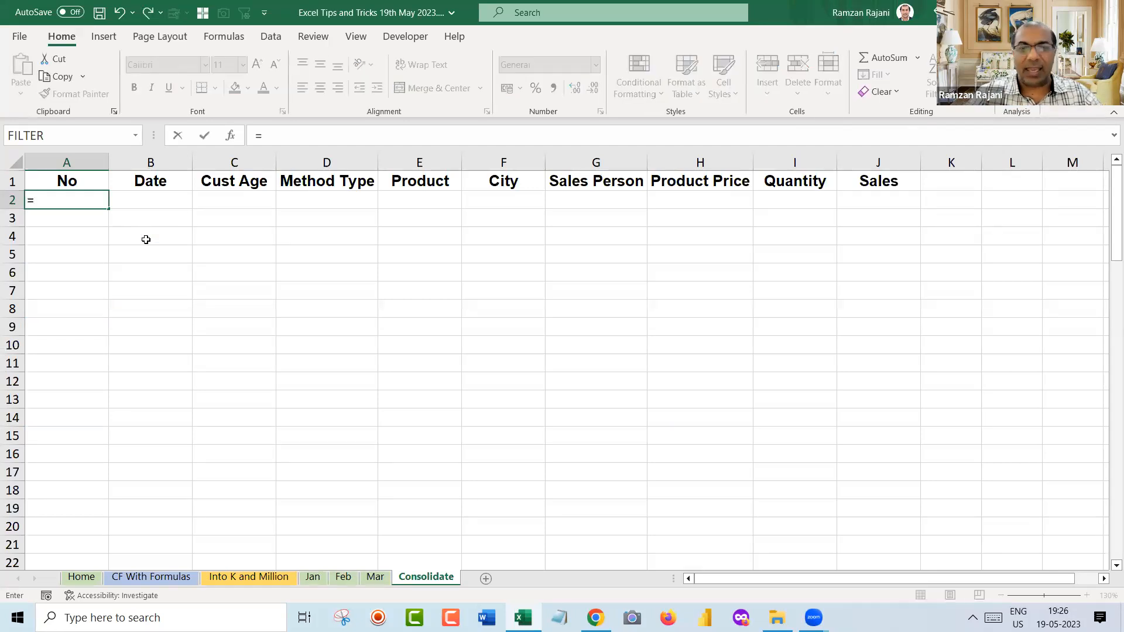
key(Escape)
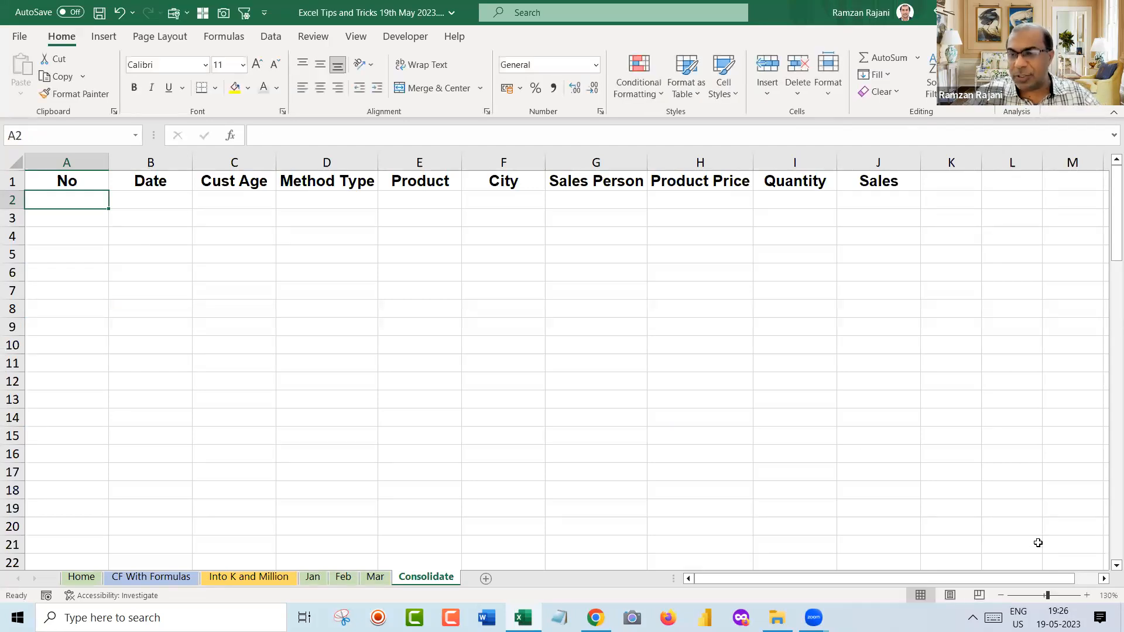
click(1084, 596)
click(1084, 595)
key(Down)
text(=vst)
key(Tab)
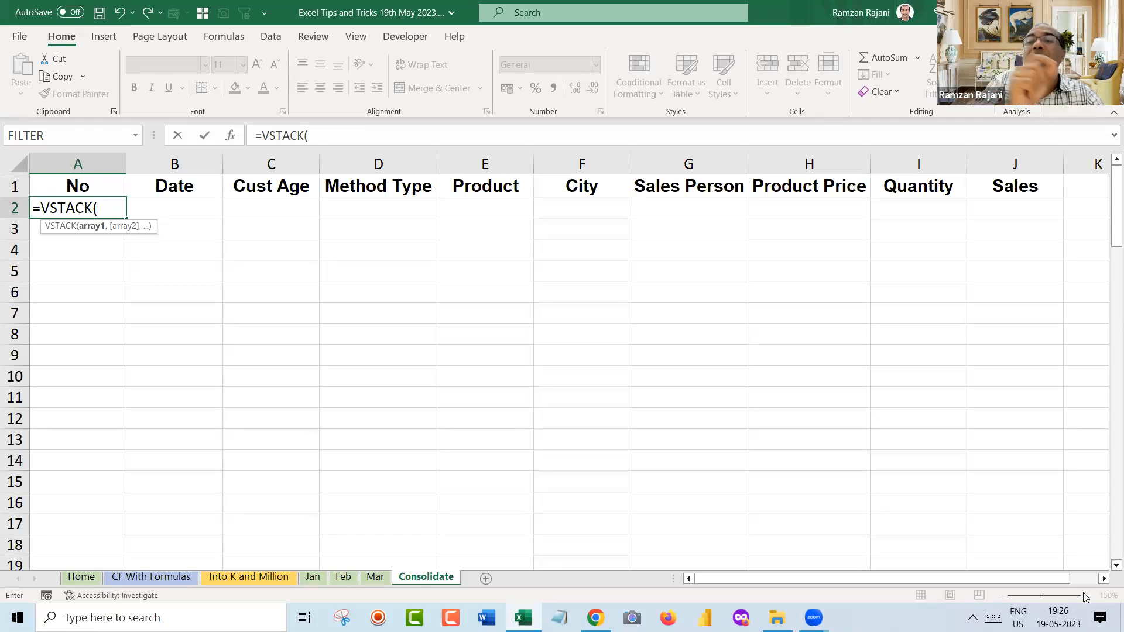
text(ta)
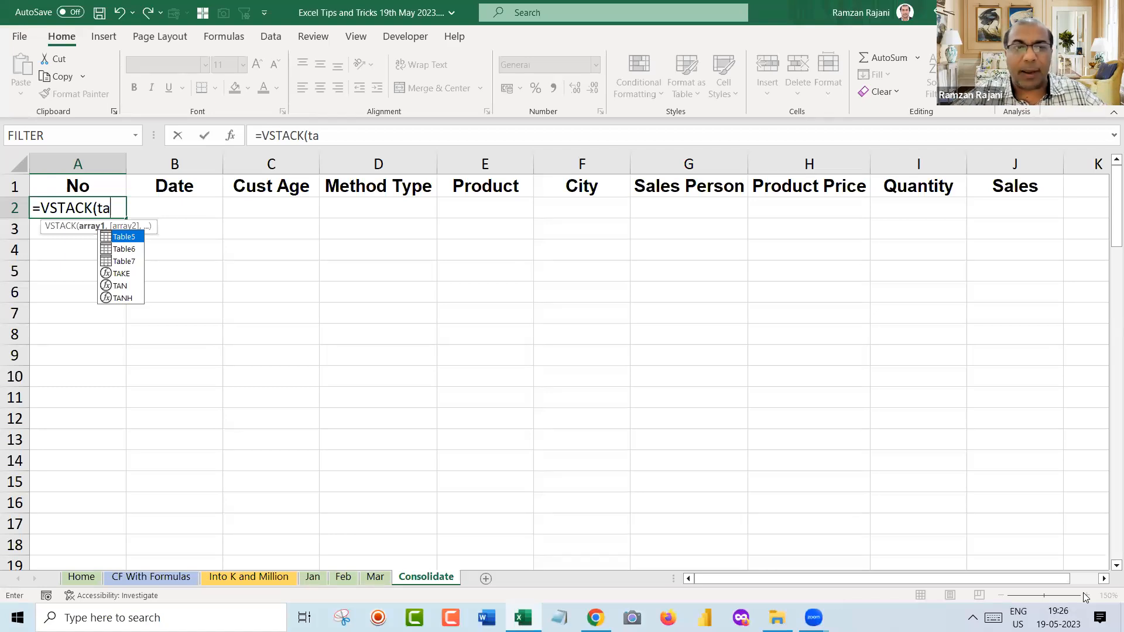
key(Tab)
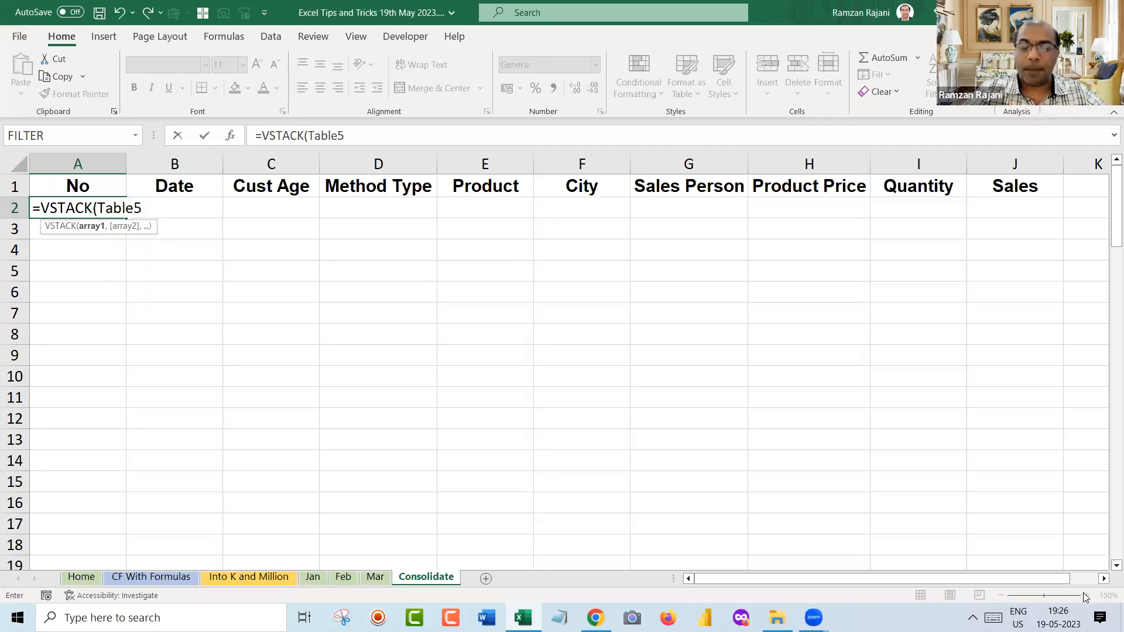
Add Table6 and Table7 as the next VSTACK arrays and enter the formula =VSTACK(Table5,Table6,Table7)
text(,tab)
key(Down)
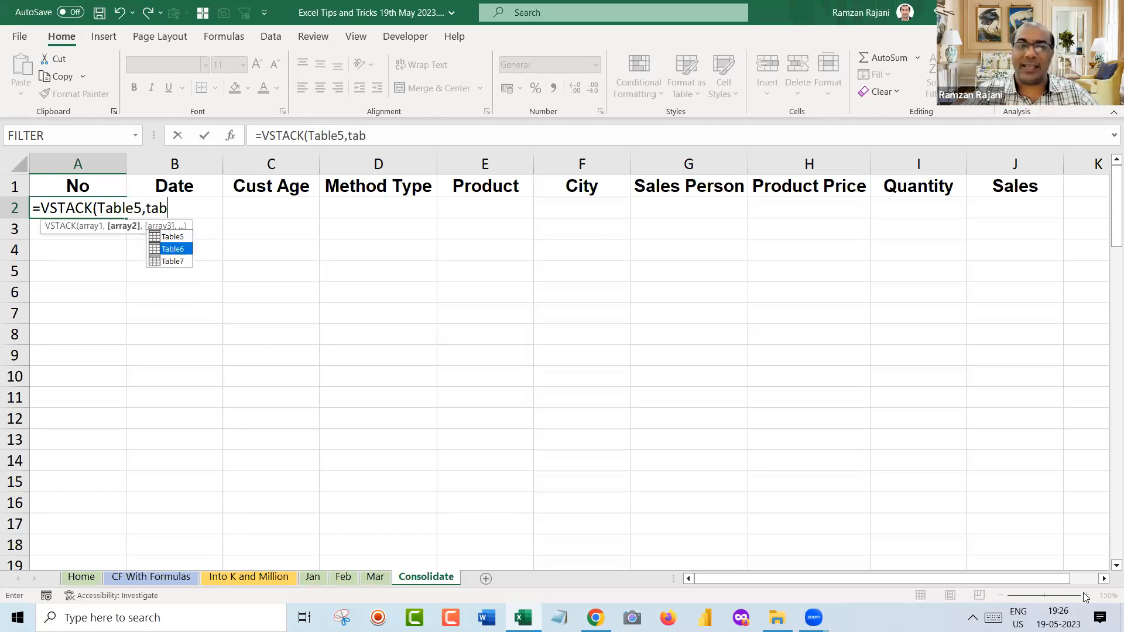
key(Tab)
text(,ta)
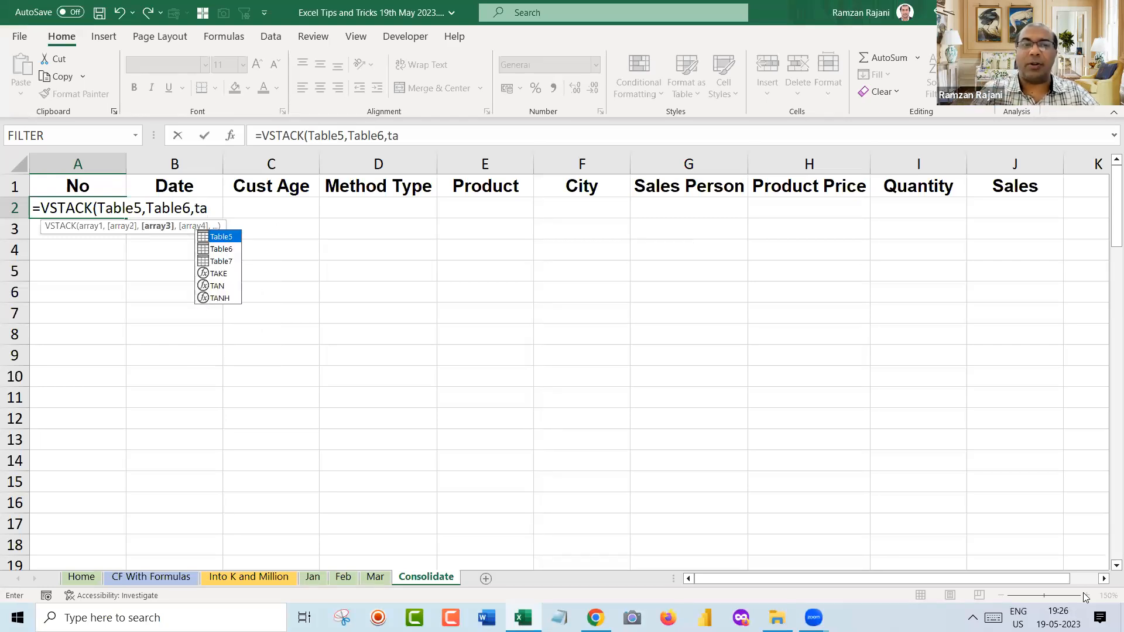
text(b)
key(Down)
key(Down)
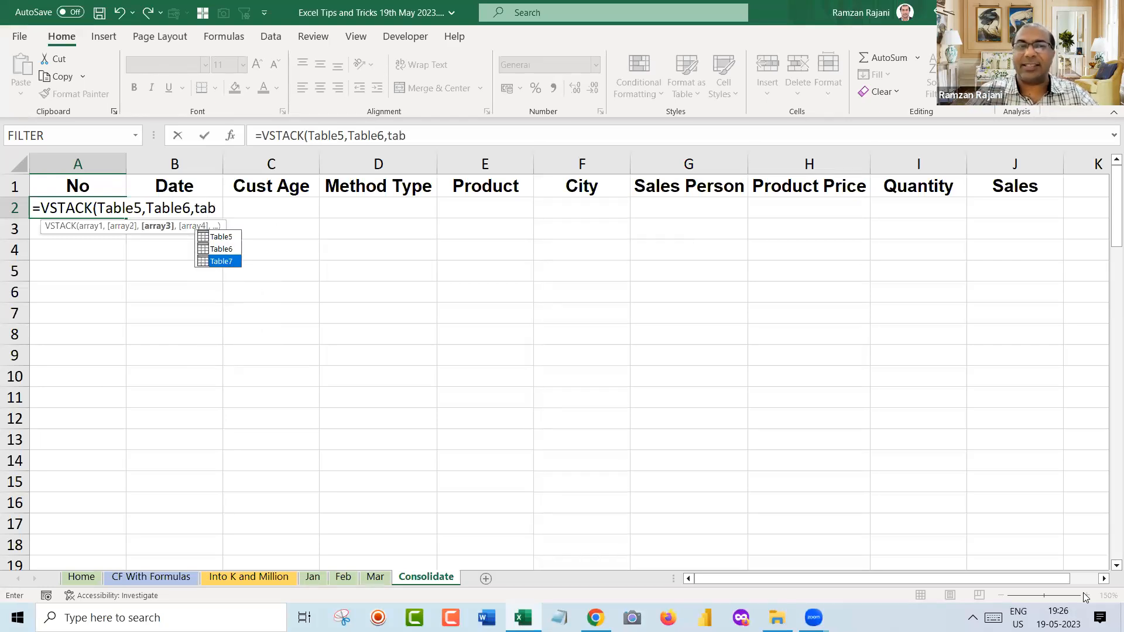
key(Tab)
text())
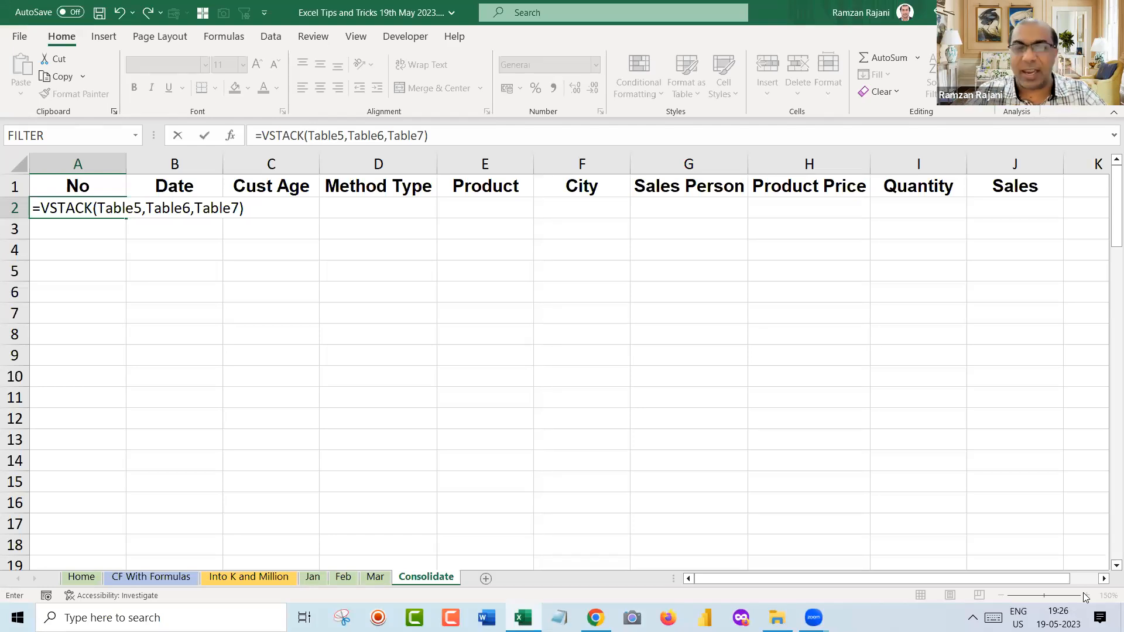
key(Return)
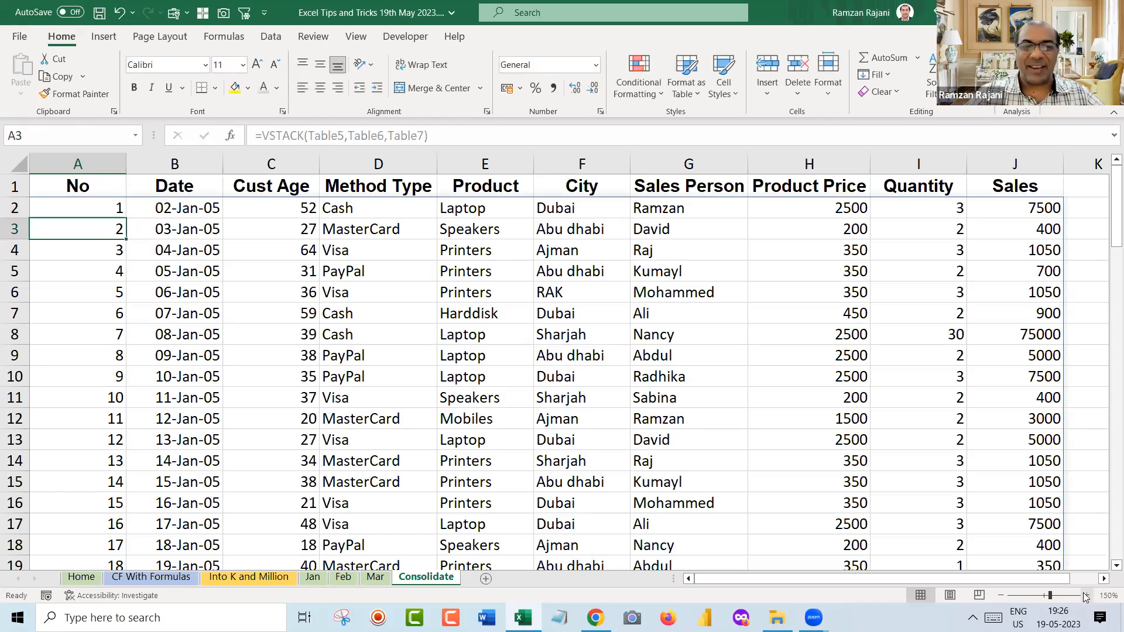
Examine the end of the stacked records on the Consolidate sheet and return to the header row
key(ctrl+Down)
key(Down)
key(Down)
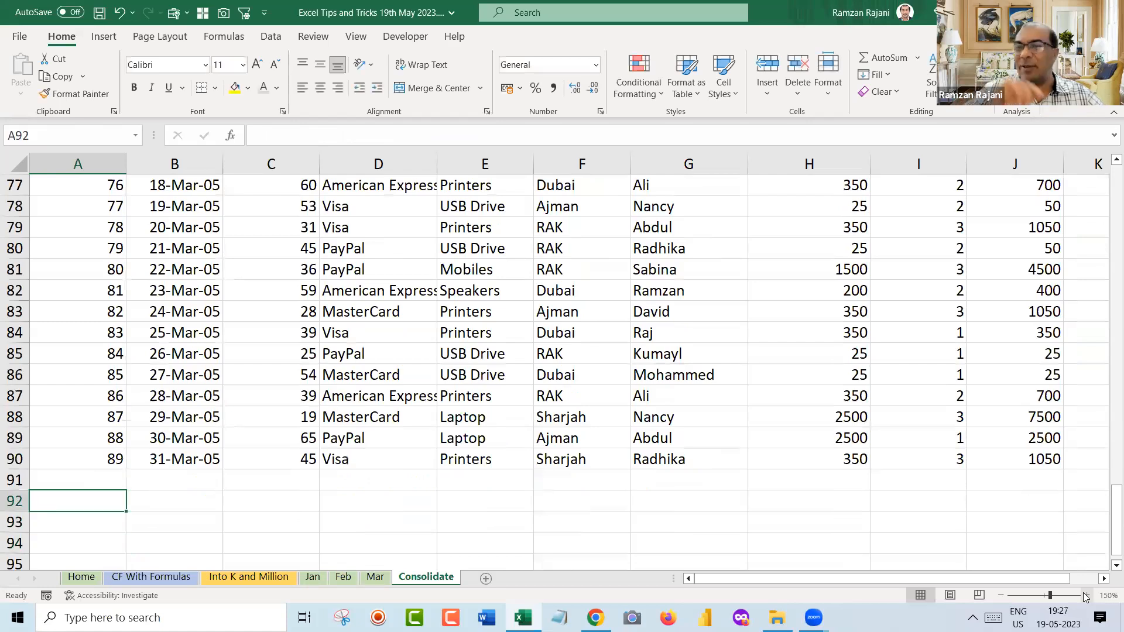
key(Up)
key(Up)
key(ctrl+Up)
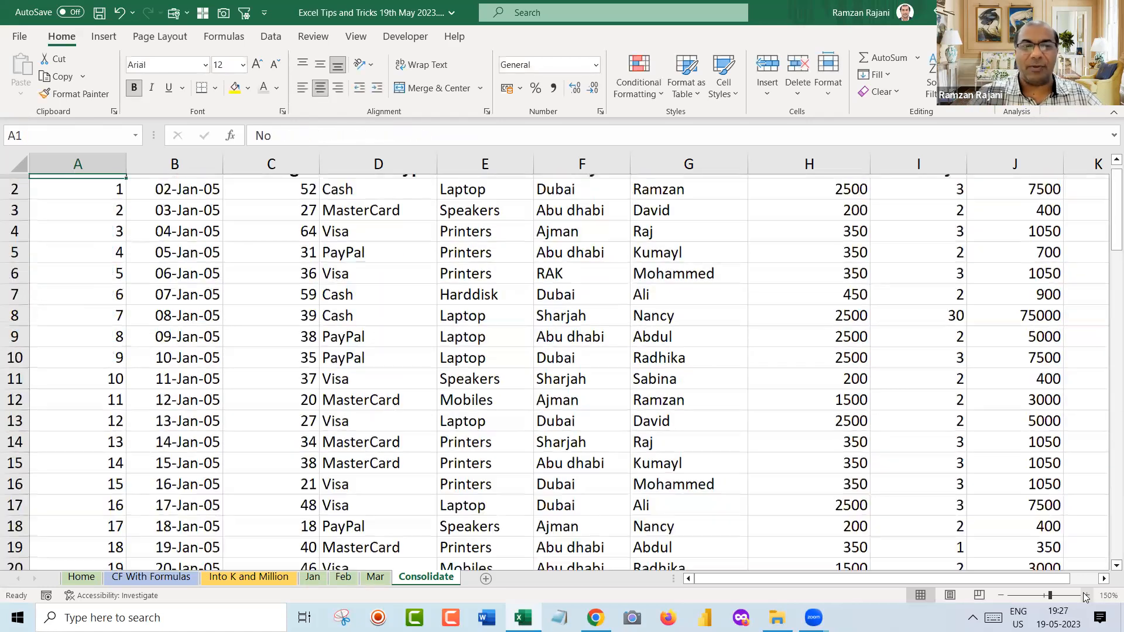
Bold the last January record, cells A31:J31, on the Consolidate sheet
key(Down)
key(Down)
key(Down)
key(Down)
key(Down)
key(Down)
key(Down)
key(Down)
key(Down)
key(Down)
key(Down)
key(Down)
key(Down)
key(Down)
key(Down)
key(Down)
key(Down)
key(Down)
key(Down)
key(Down)
key(Down)
key(Down)
key(Down)
key(Down)
key(Down)
key(Down)
key(Down)
key(Down)
key(Down)
key(Down)
key(Down)
key(Down)
key(Down)
key(Down)
key(Down)
key(Down)
key(Down)
key(Up)
key(Up)
key(Up)
key(Up)
key(Up)
key(Up)
key(Up)
key(Up)
key(Up)
key(Up)
key(Up)
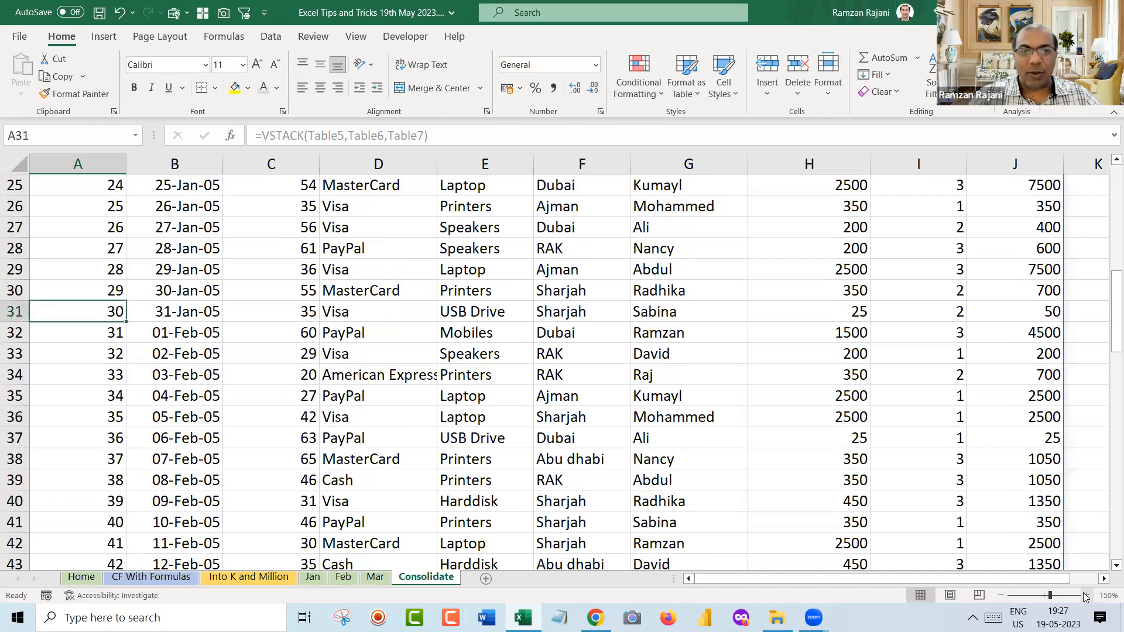
key(ctrl+shift+Right)
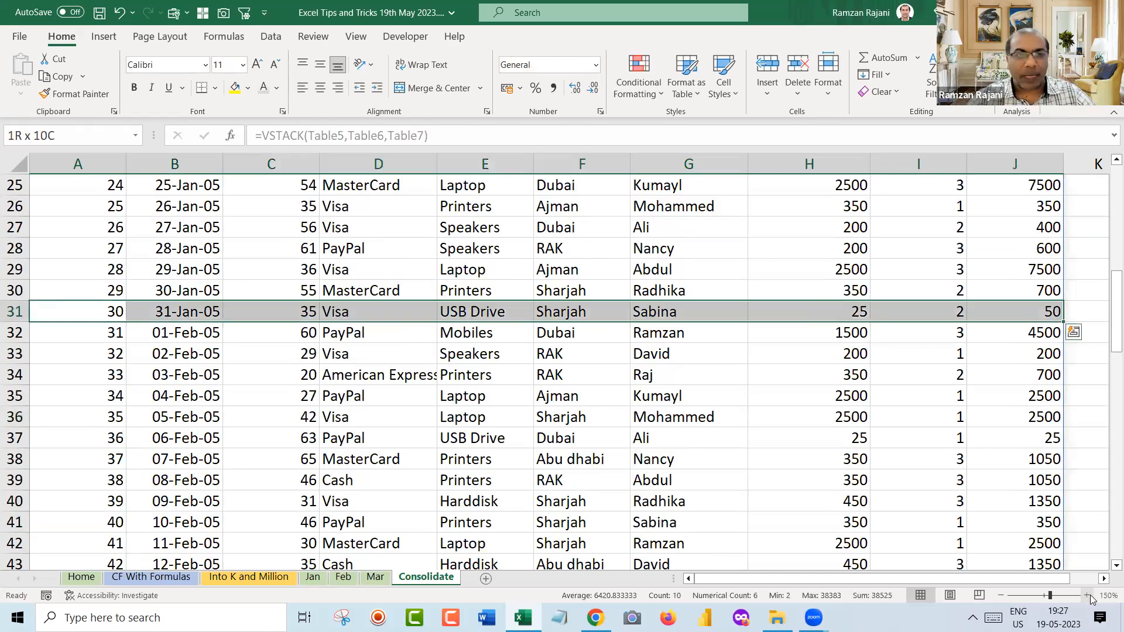
key(Down)
key(Up)
key(ctrl+shift+Right)
key(ctrl+b)
key(Right)
key(Left)
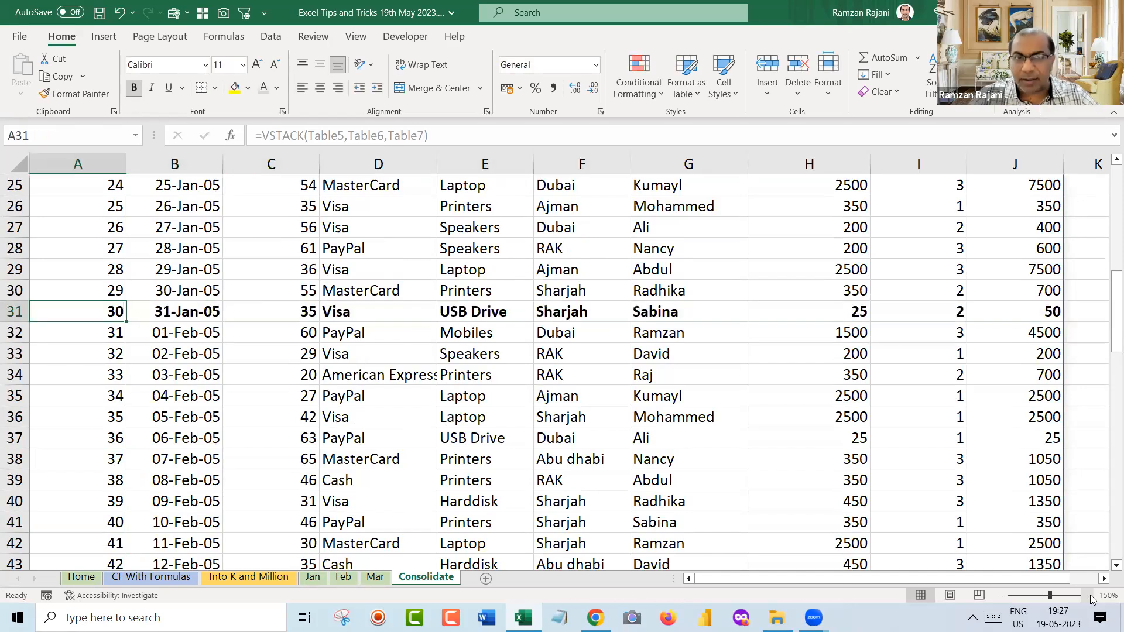
key(shift+Right)
key(shift+Right)
key(shift+Right)
key(shift+Right)
key(shift+Right)
key(shift+Right)
key(shift+Right)
key(shift+Right)
key(shift+Right)
key(shift+Right)
key(shift+Left)
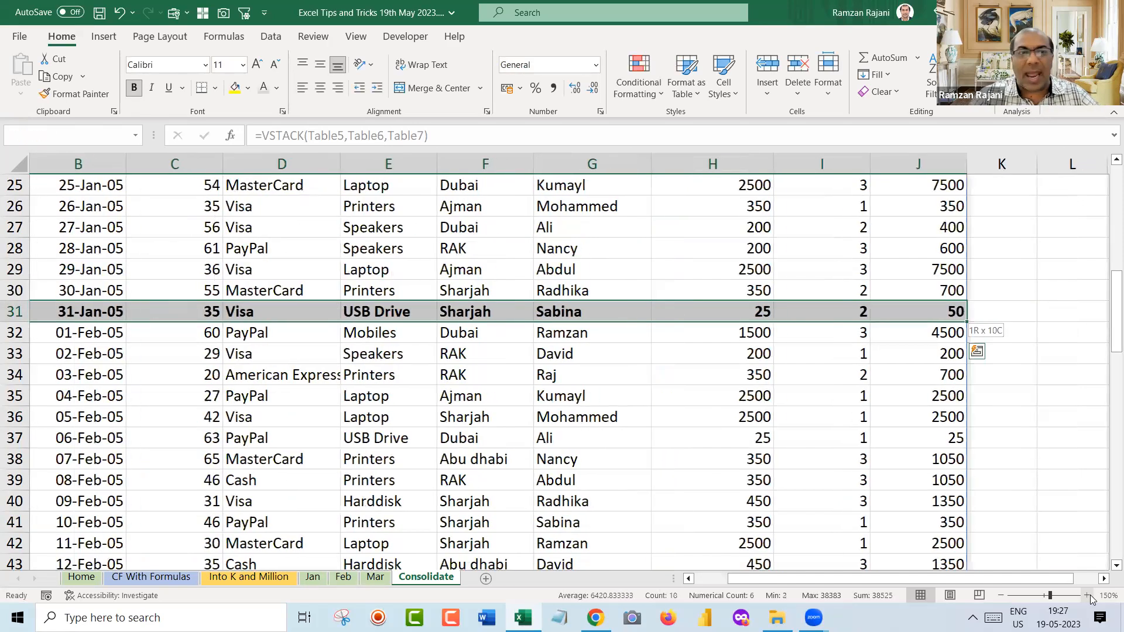
key(Home)
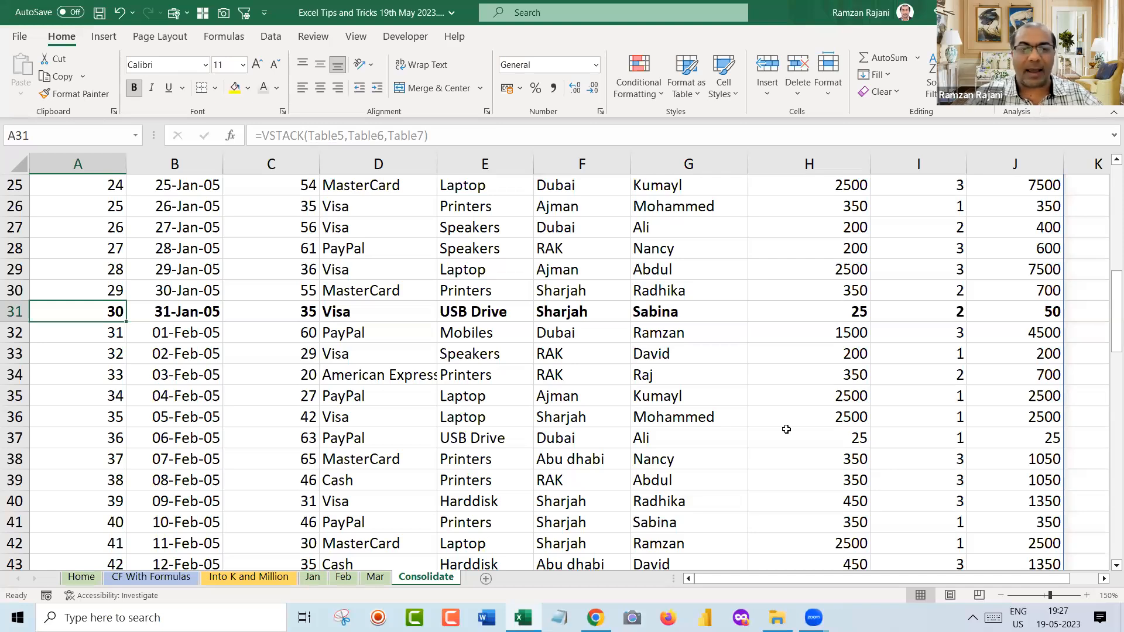
Copy the last record of the Jan table, row 31, into row 32 directly below it
key(ctrl+Page_Up)
key(ctrl+Page_Up)
key(ctrl+Page_Up)
key(ctrl+Down)
key(Down)
key(Down)
key(Down)
key(Down)
key(Down)
key(Down)
key(Down)
key(Down)
key(Down)
key(Down)
key(Down)
key(Down)
key(Down)
key(Down)
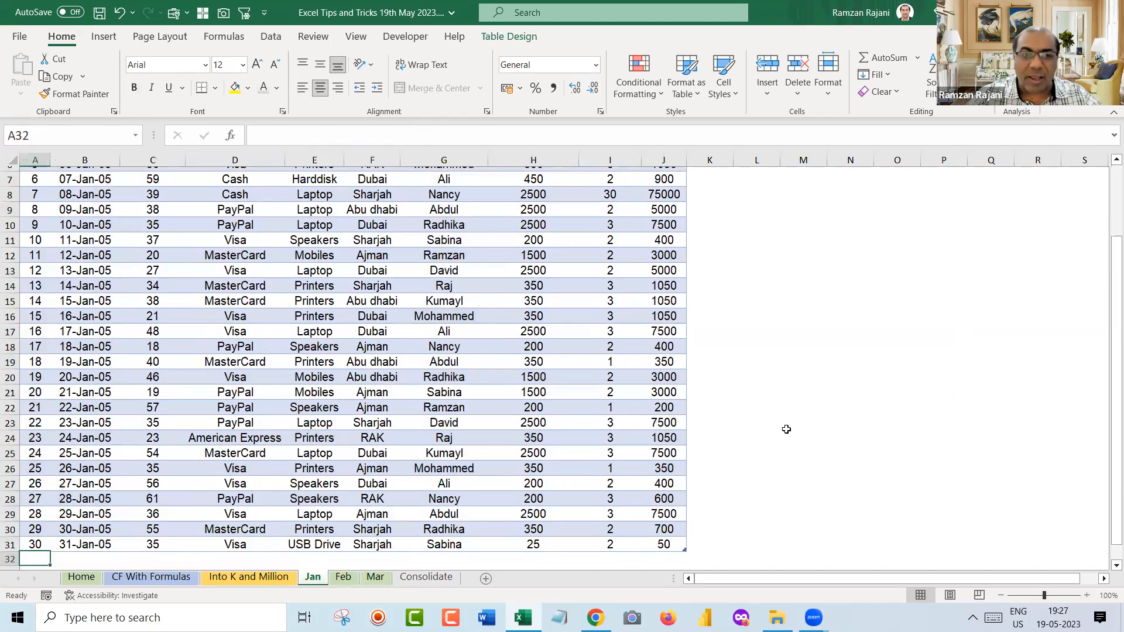
key(Up)
key(Up)
key(Up)
key(Up)
key(Up)
key(Up)
key(Up)
key(Up)
key(Up)
key(Up)
key(Up)
key(Up)
key(Up)
key(Up)
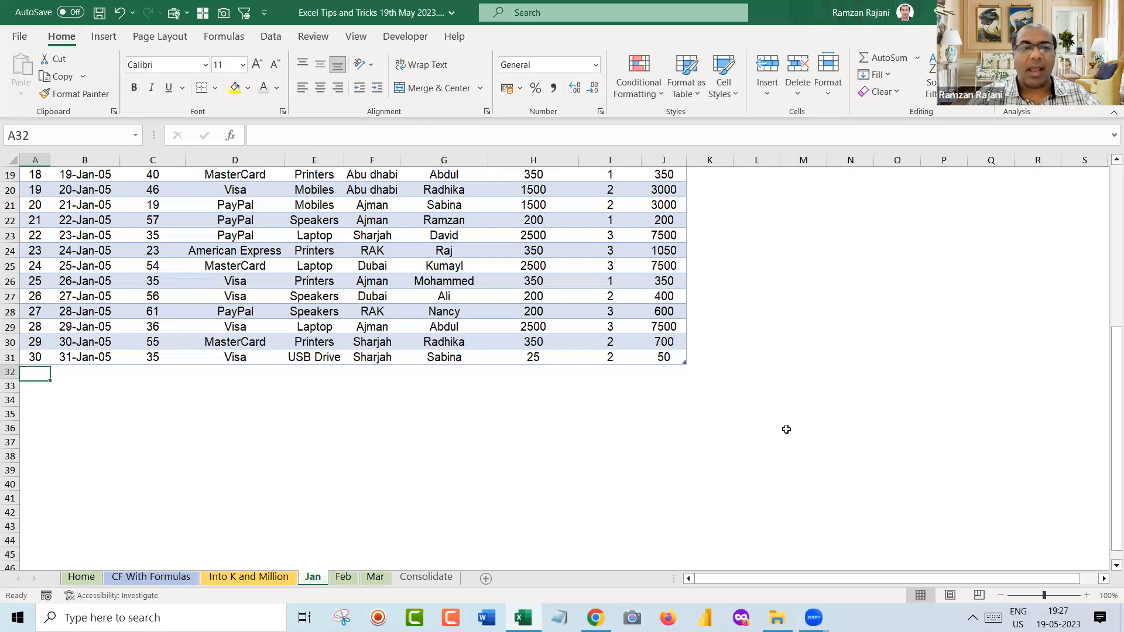
key(shift+space)
key(ctrl+c)
key(Down)
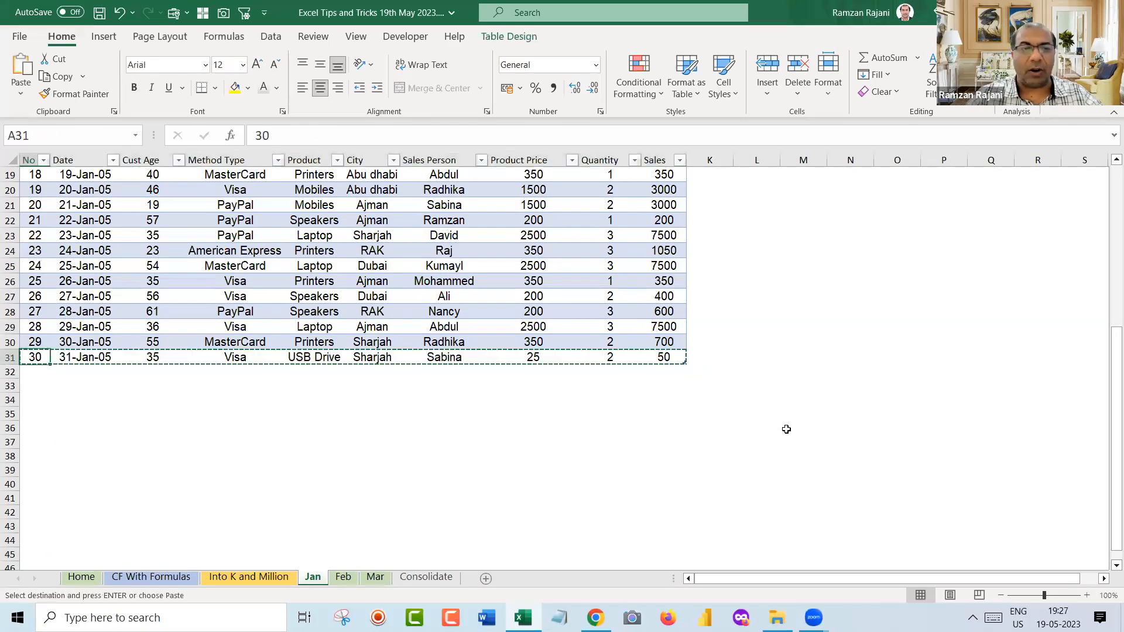
key(ctrl+v)
key(Escape)
Change the date of the duplicated record in row 32 of the Jan table to 10-01-2005
key(Right)
key(F2)
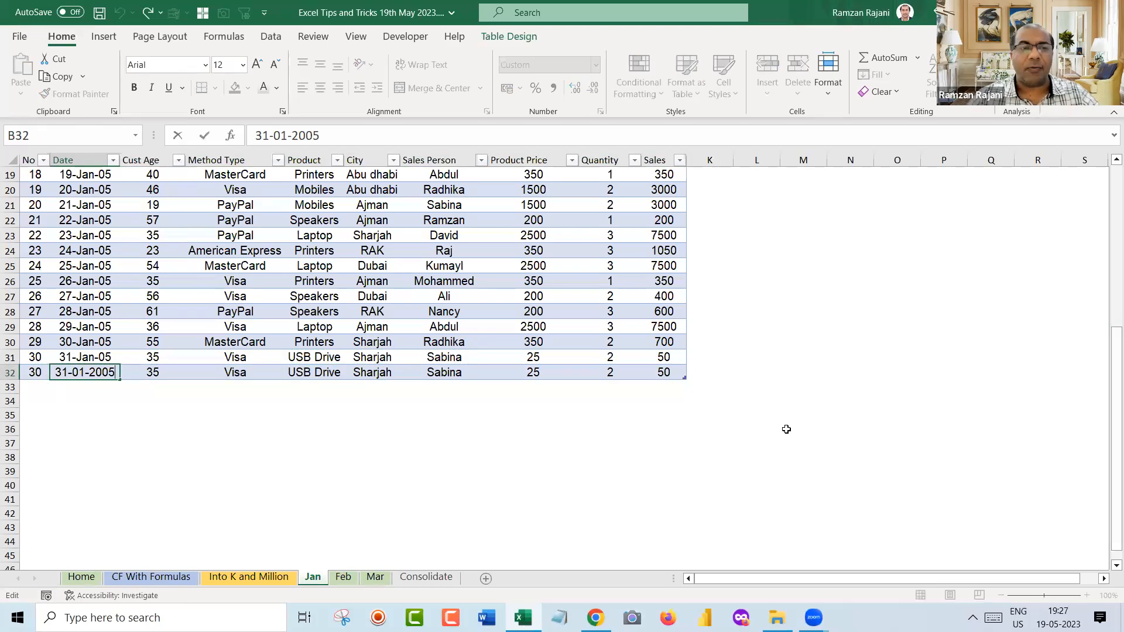
key(Delete)
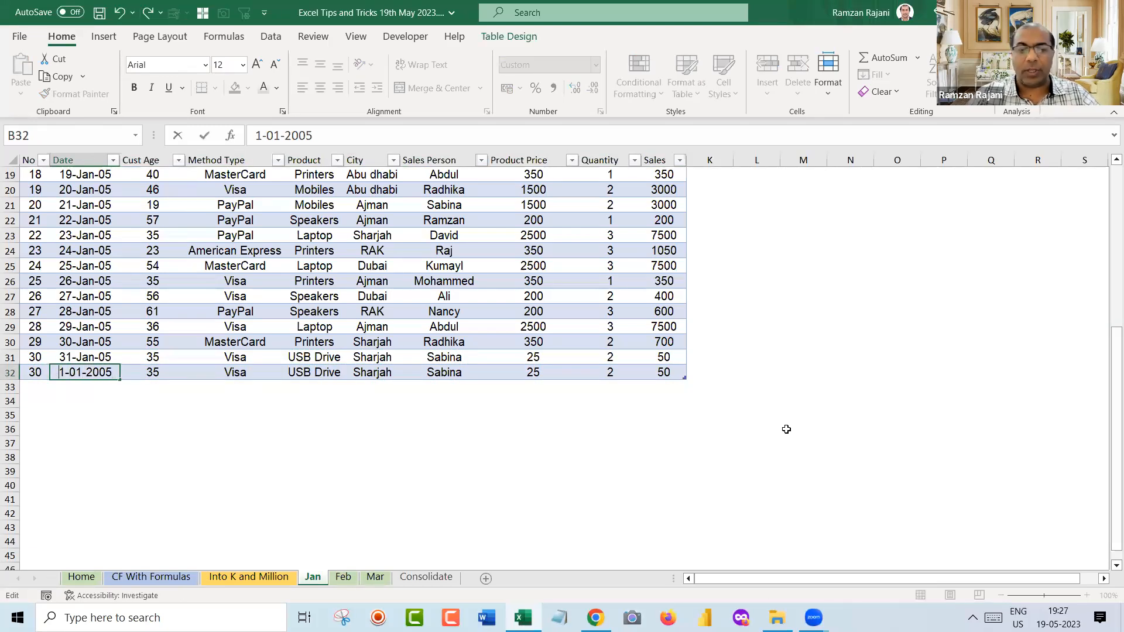
text(0)
key(Return)
Make the whole new record in row 32 of the Jan table bold
key(Up)
key(shift+space)
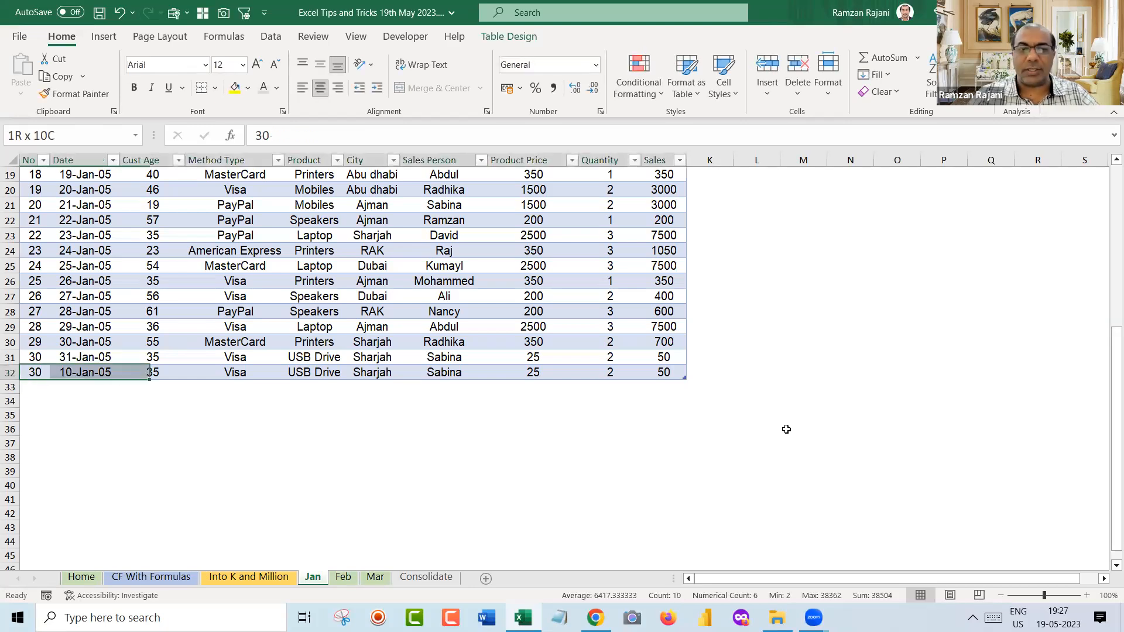
key(ctrl+b)
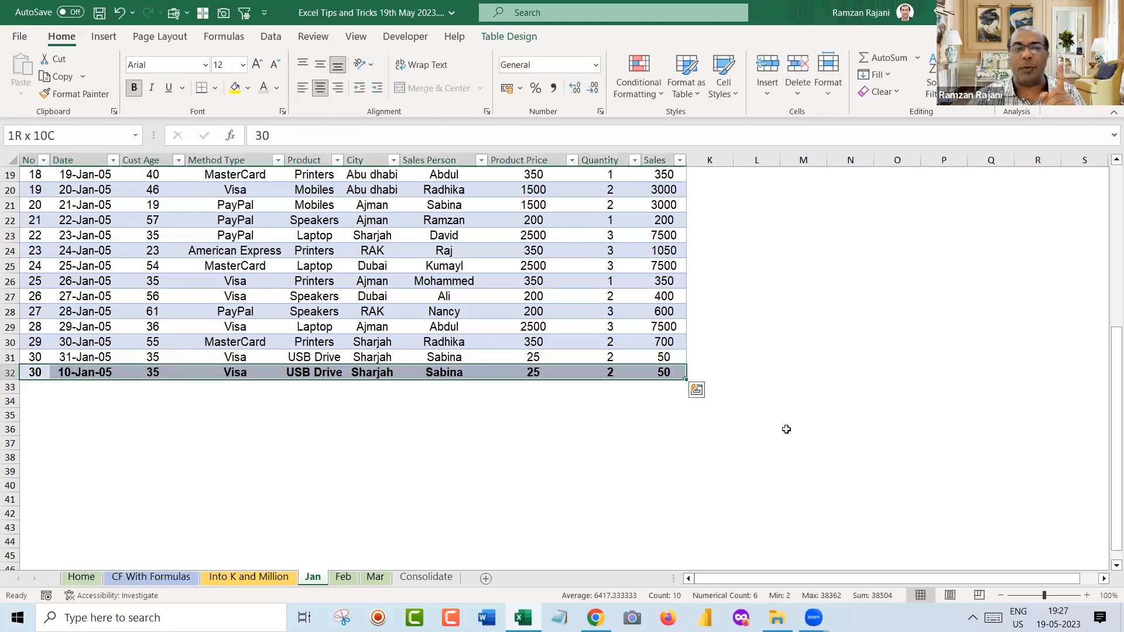
Set the Cust Age of the new Jan record in cell C32 to 100
key(Left)
key(Right)
key(Right)
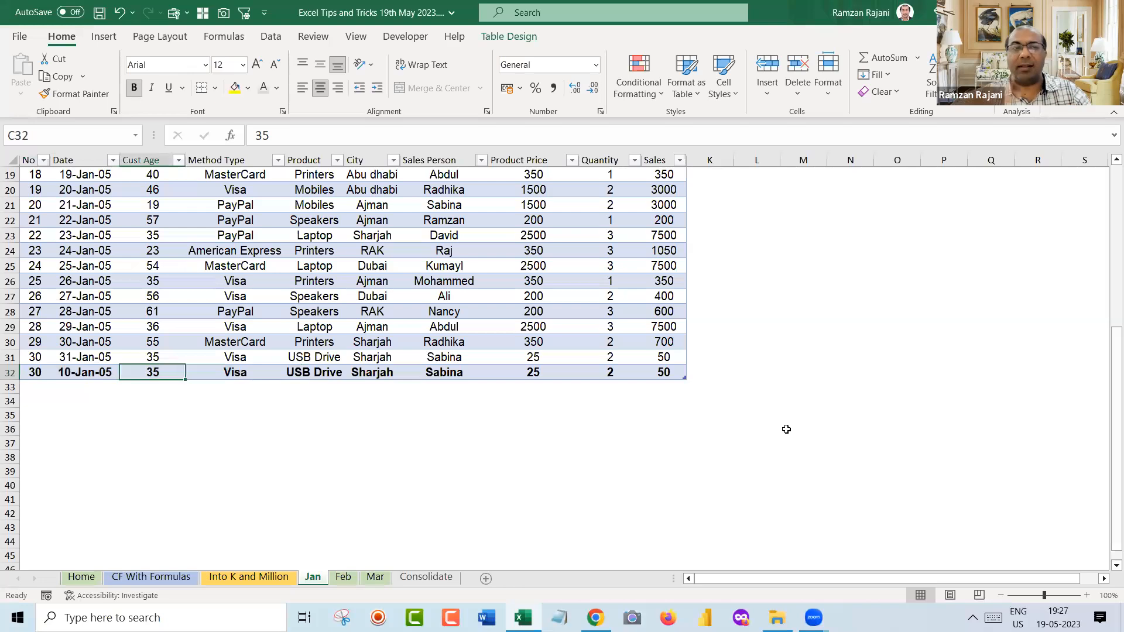
text(100)
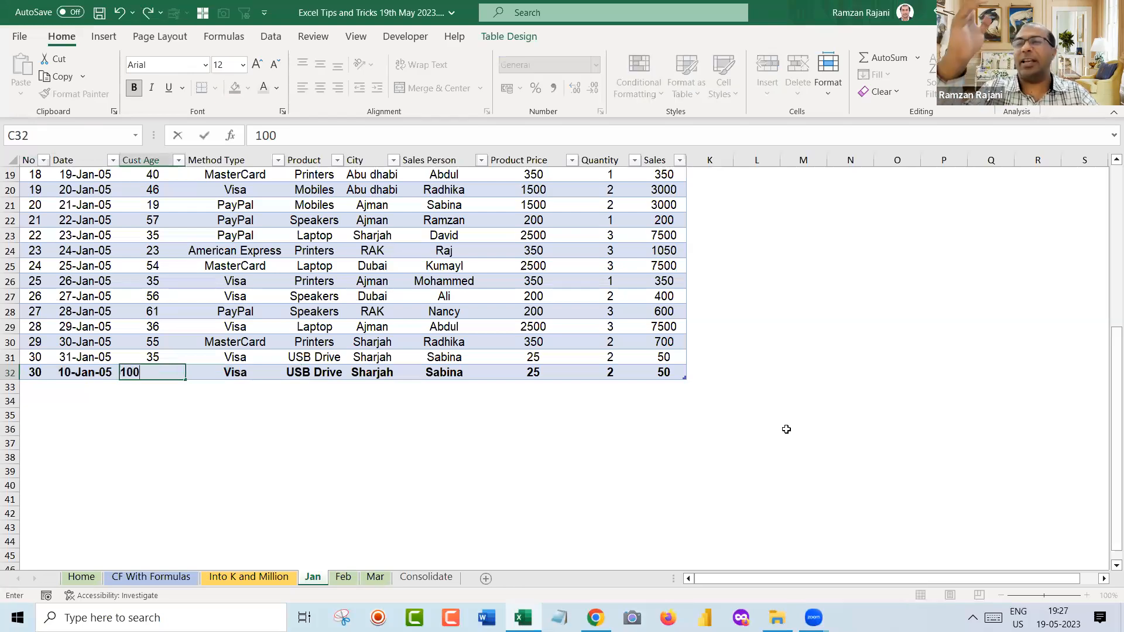
key(Return)
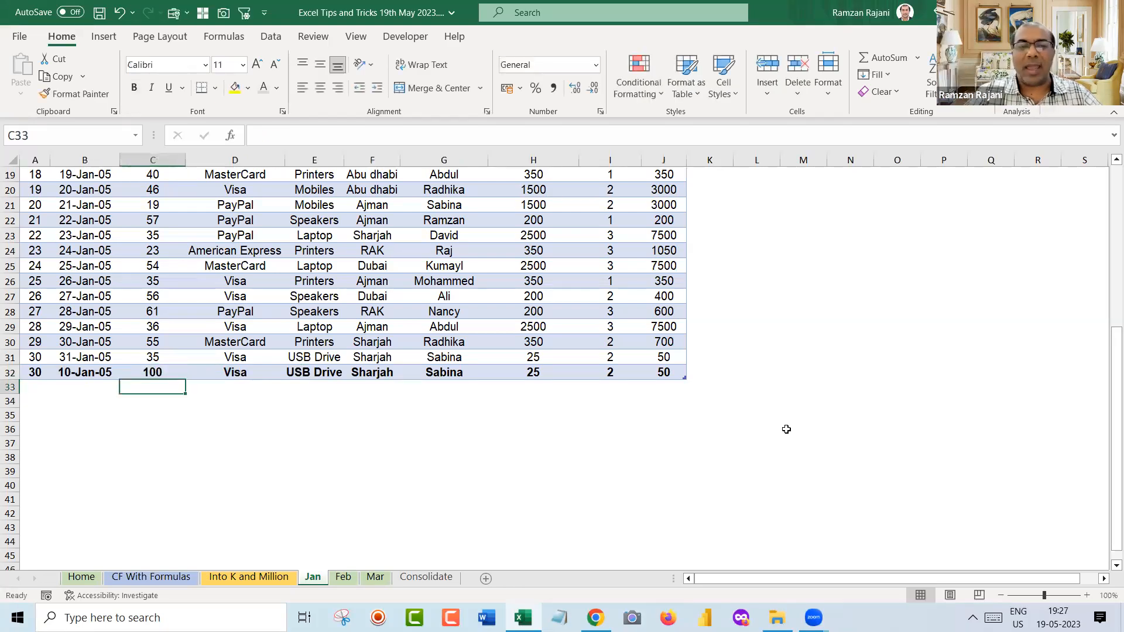
On the Consolidate sheet, fill the new January record, cells A32:J32, with yellow and make it bold
key(ctrl+Page_Down)
key(ctrl+Page_Down)
key(ctrl+Page_Down)
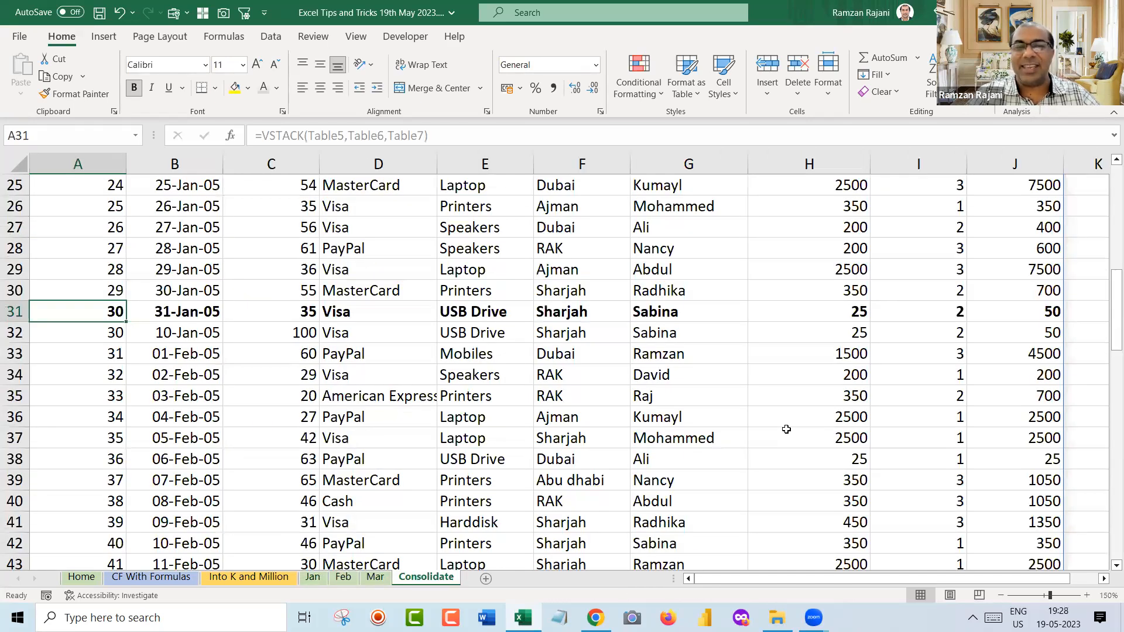
key(Down)
key(ctrl+shift+Right)
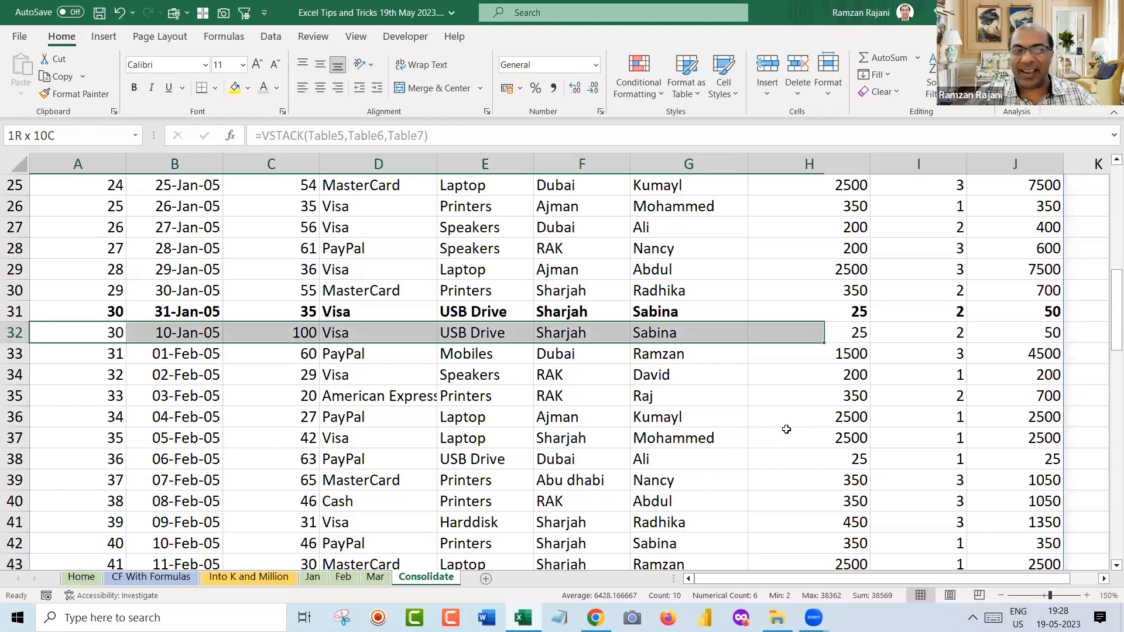
click(235, 88)
click(134, 88)
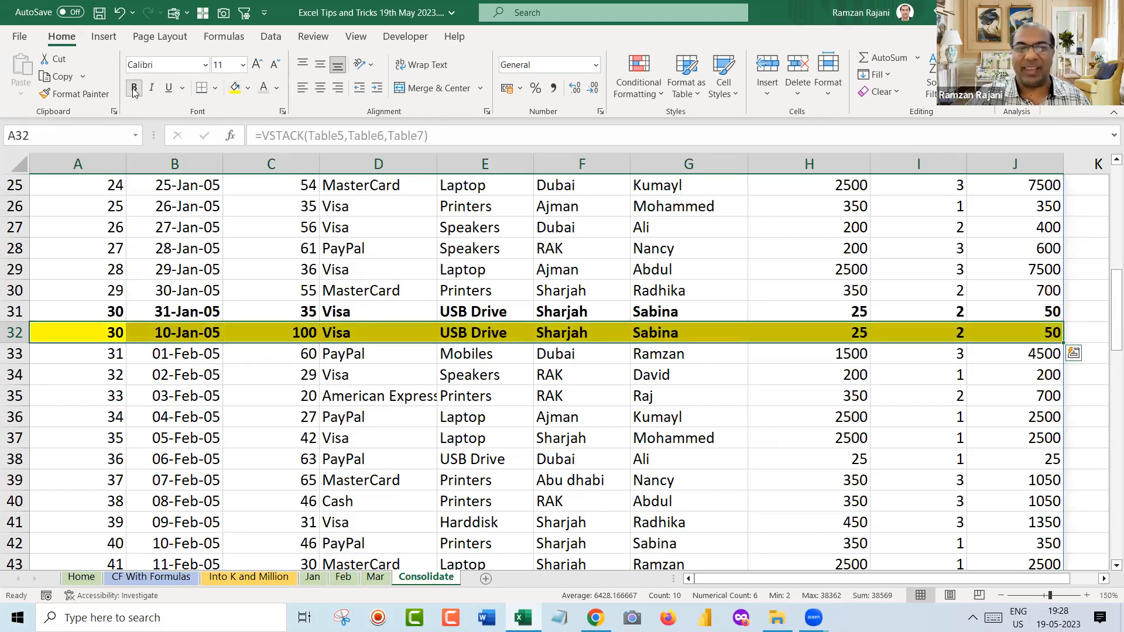
key(ctrl+shift+Left)
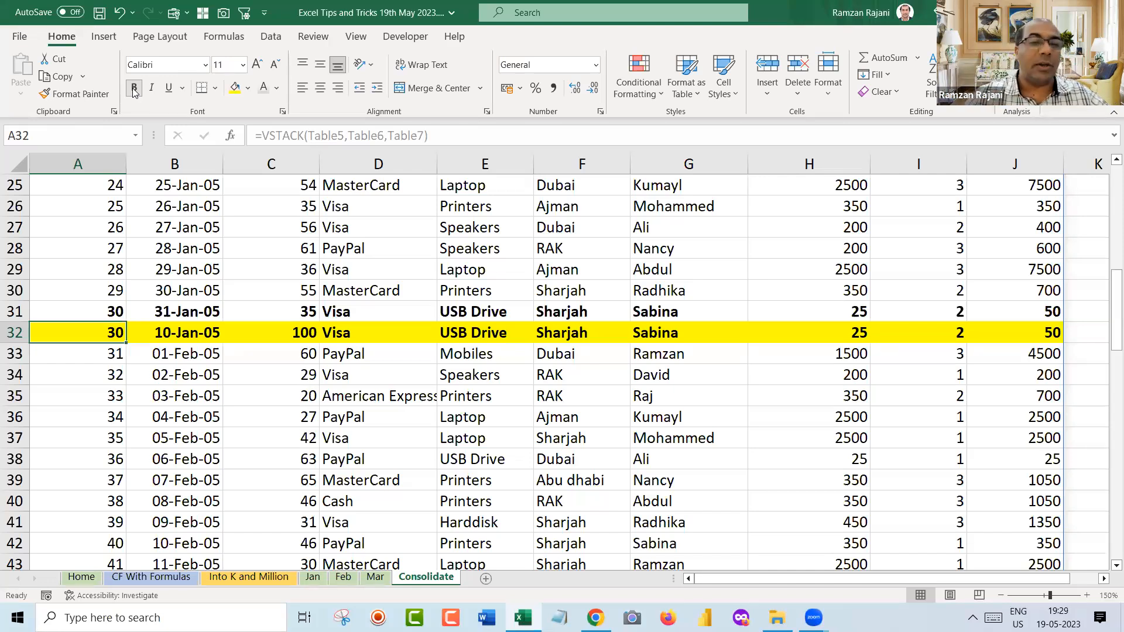
Open the VSTACK formula in cell A2 of the Consolidate sheet for review
key(ctrl+Home)
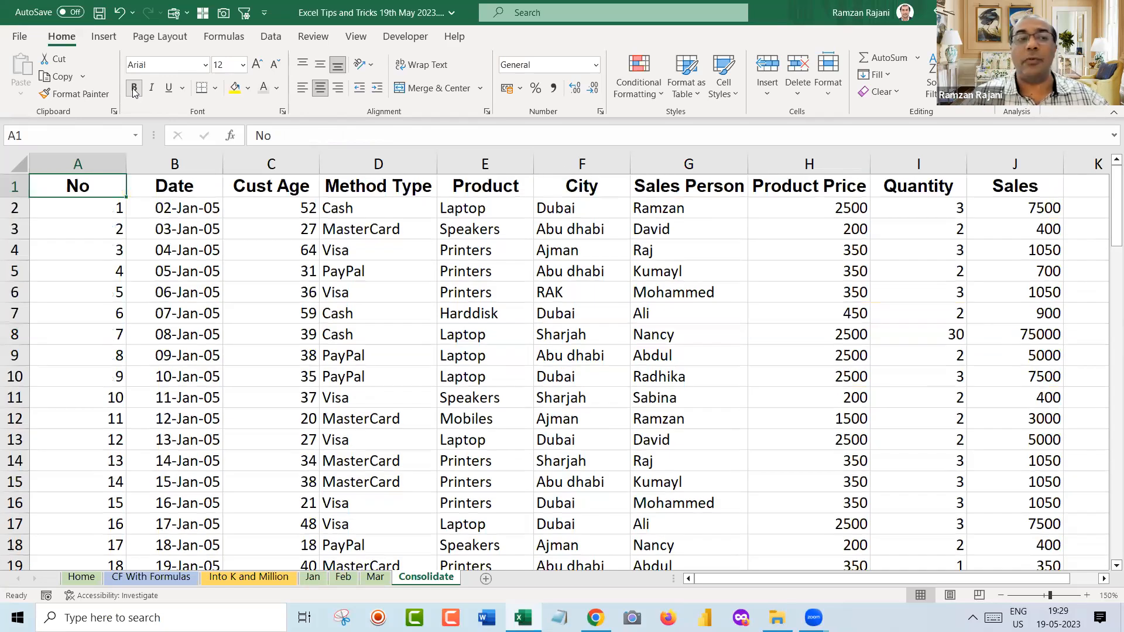
key(Down)
key(F2)
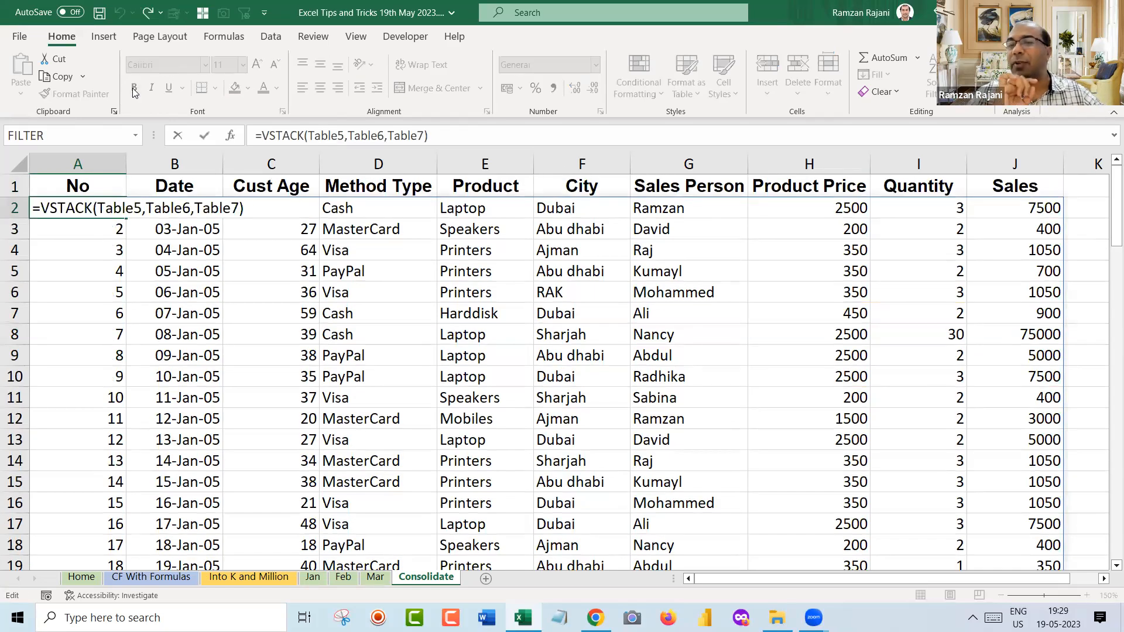